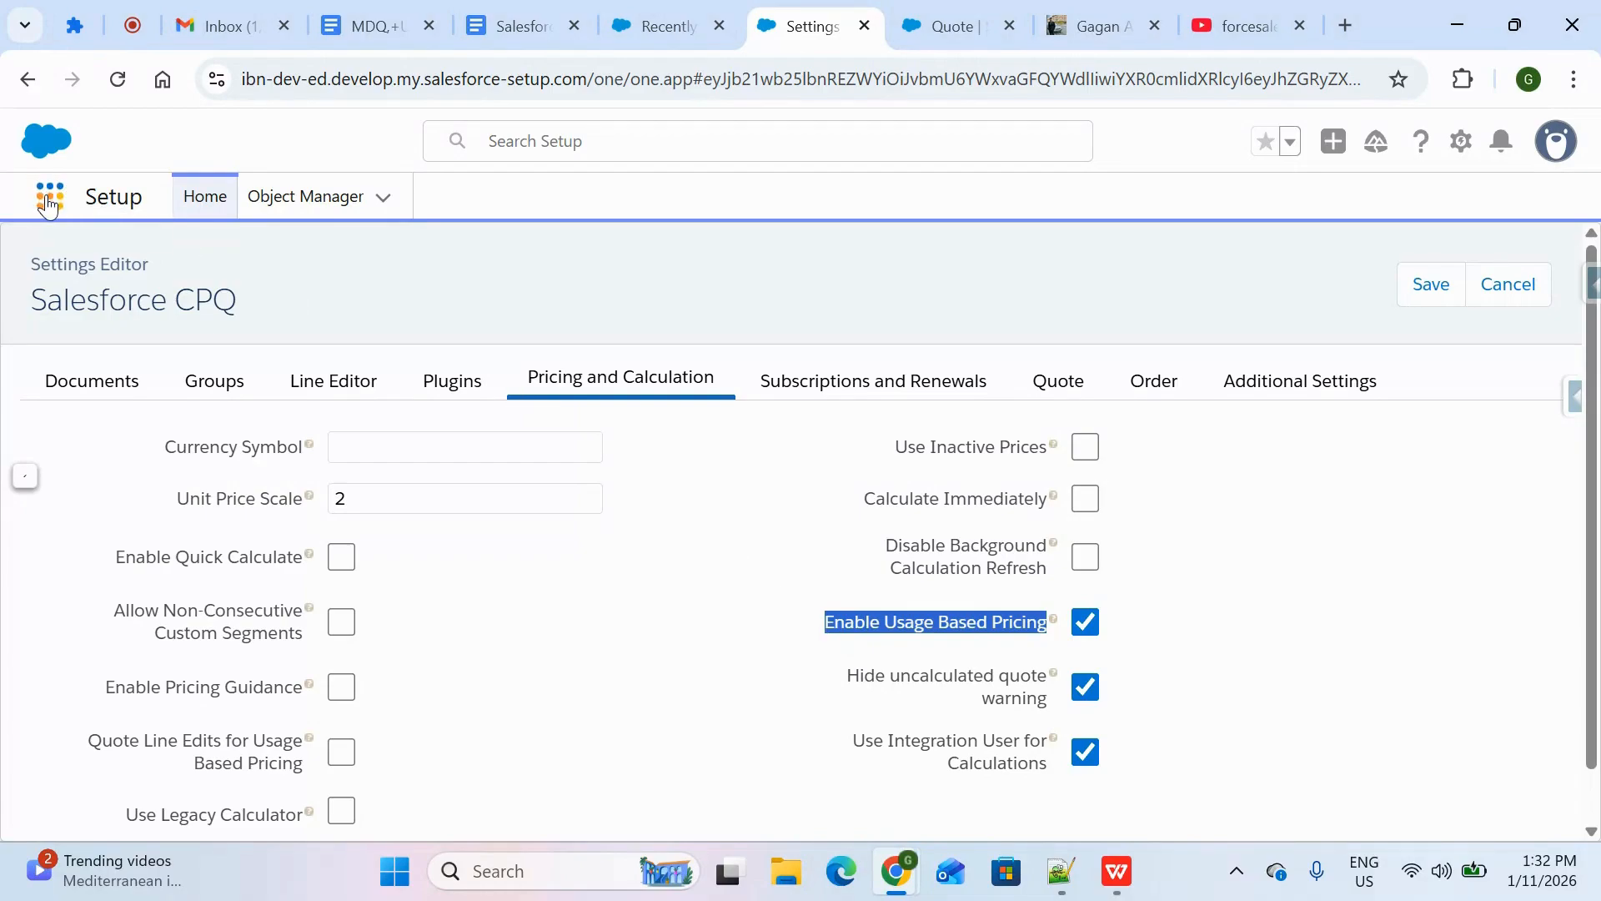
Switch to the Salesforce CPQ page and start a new product record from the Products list.
click(667, 30)
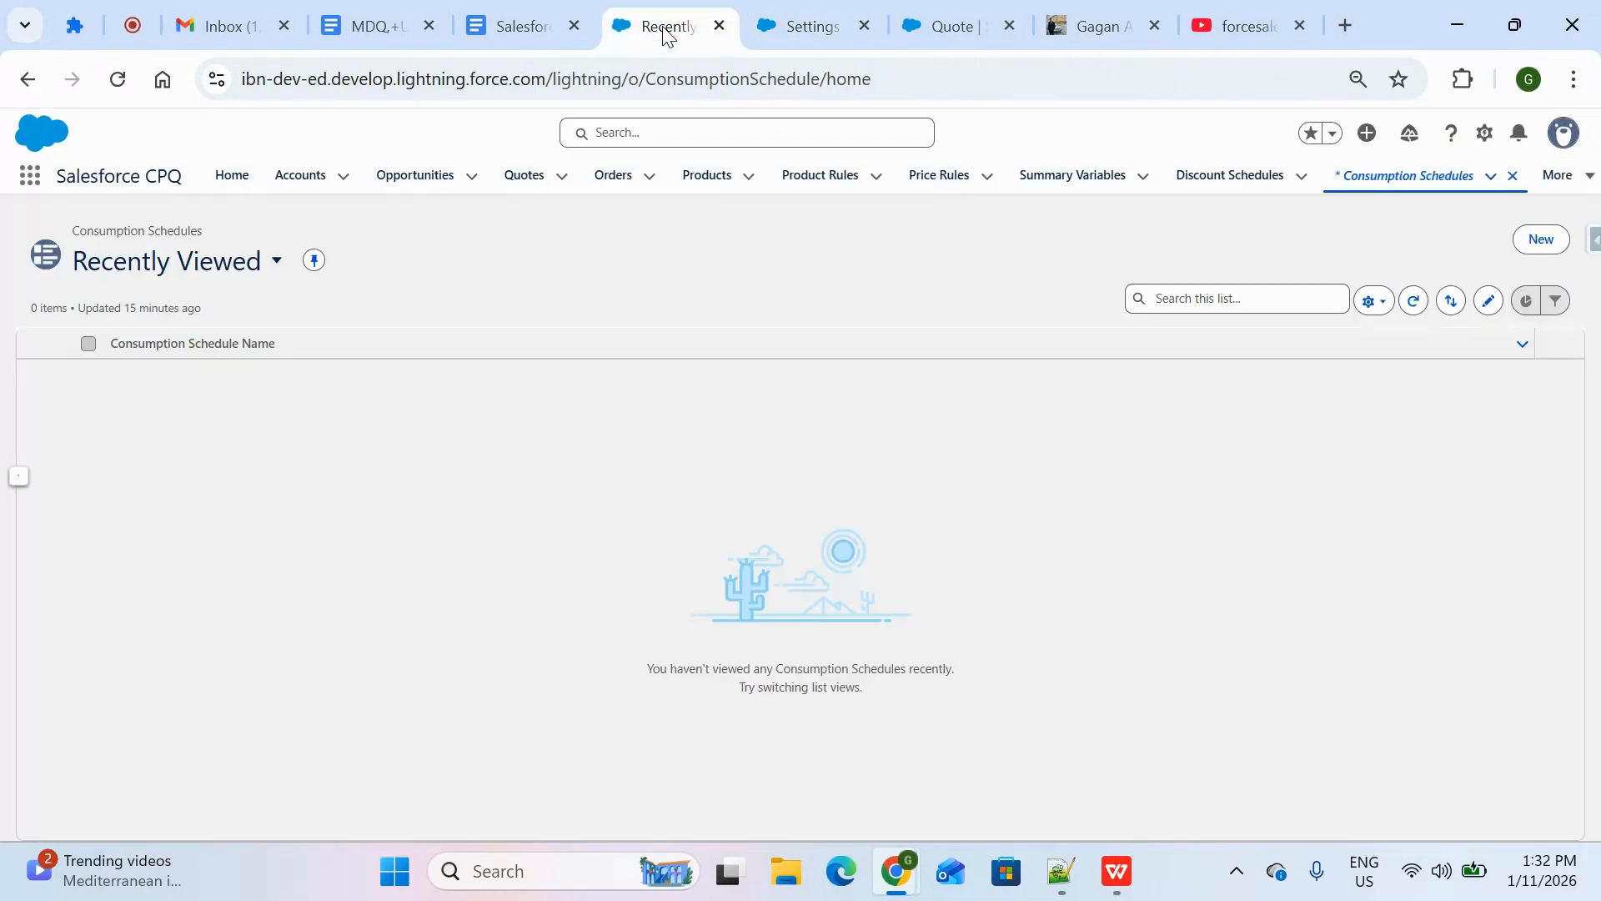
click(30, 175)
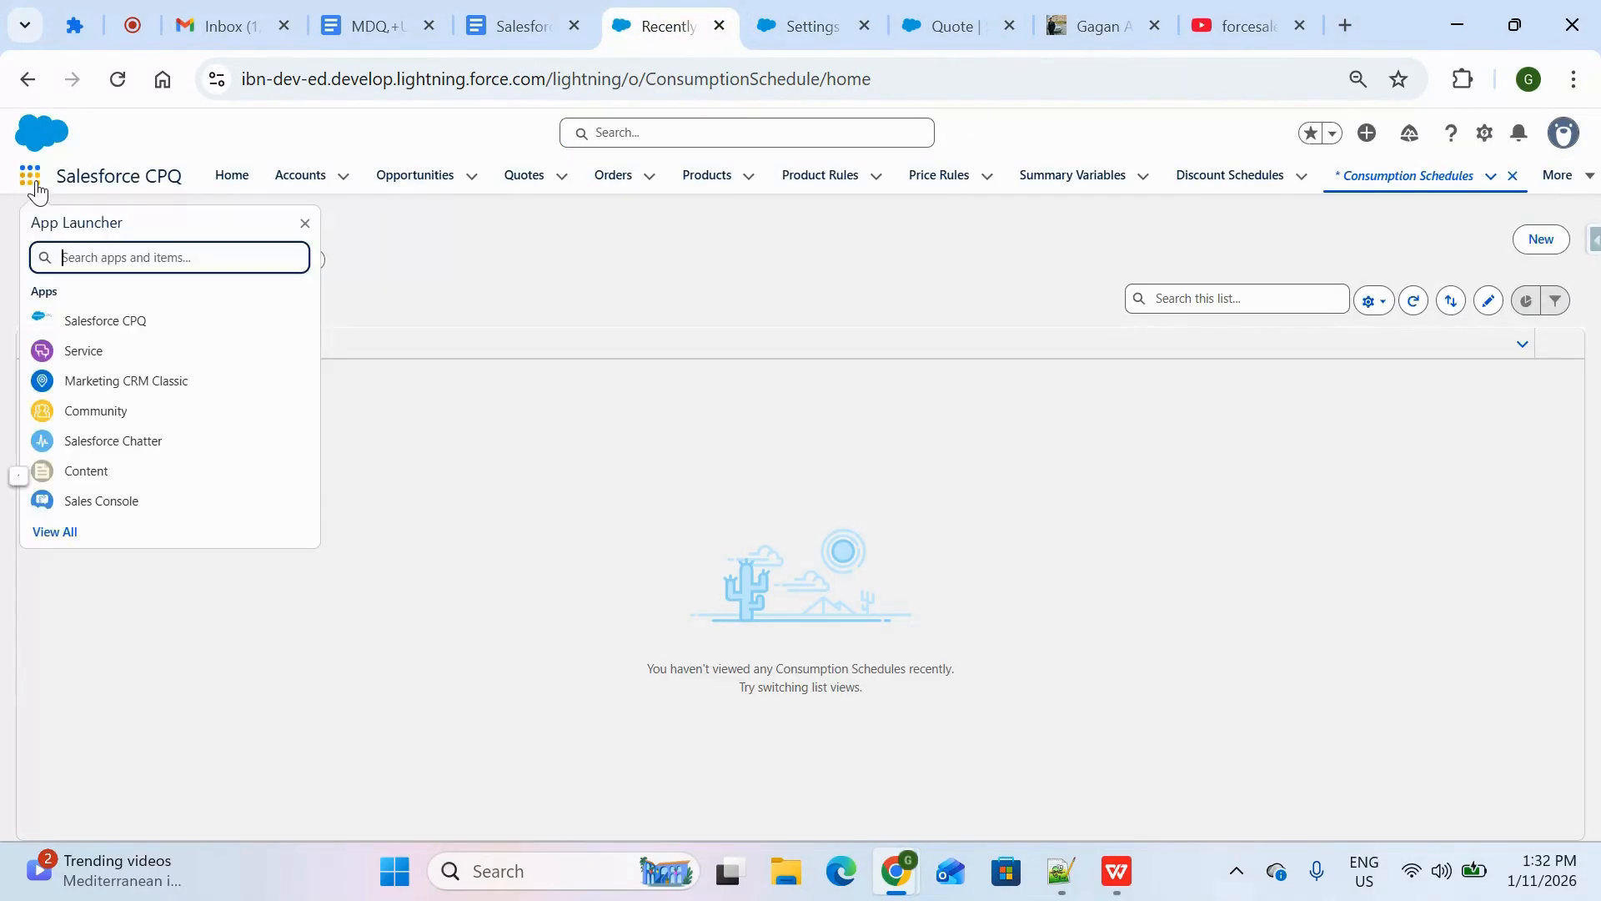
click(1126, 887)
key(alt+Tab)
click(686, 179)
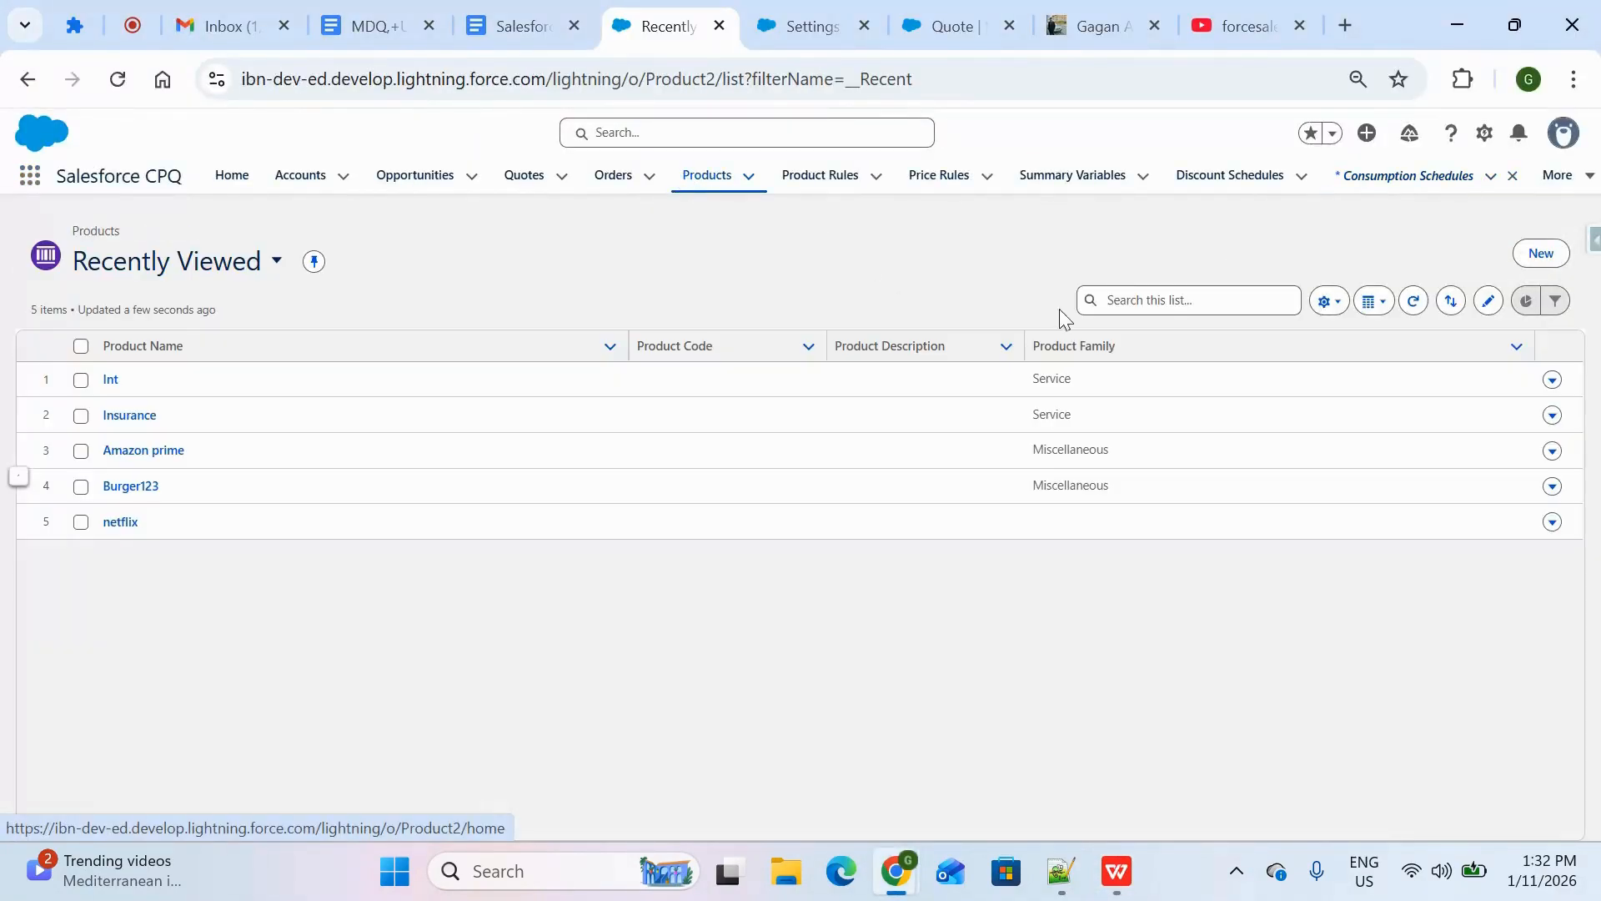
click(1542, 253)
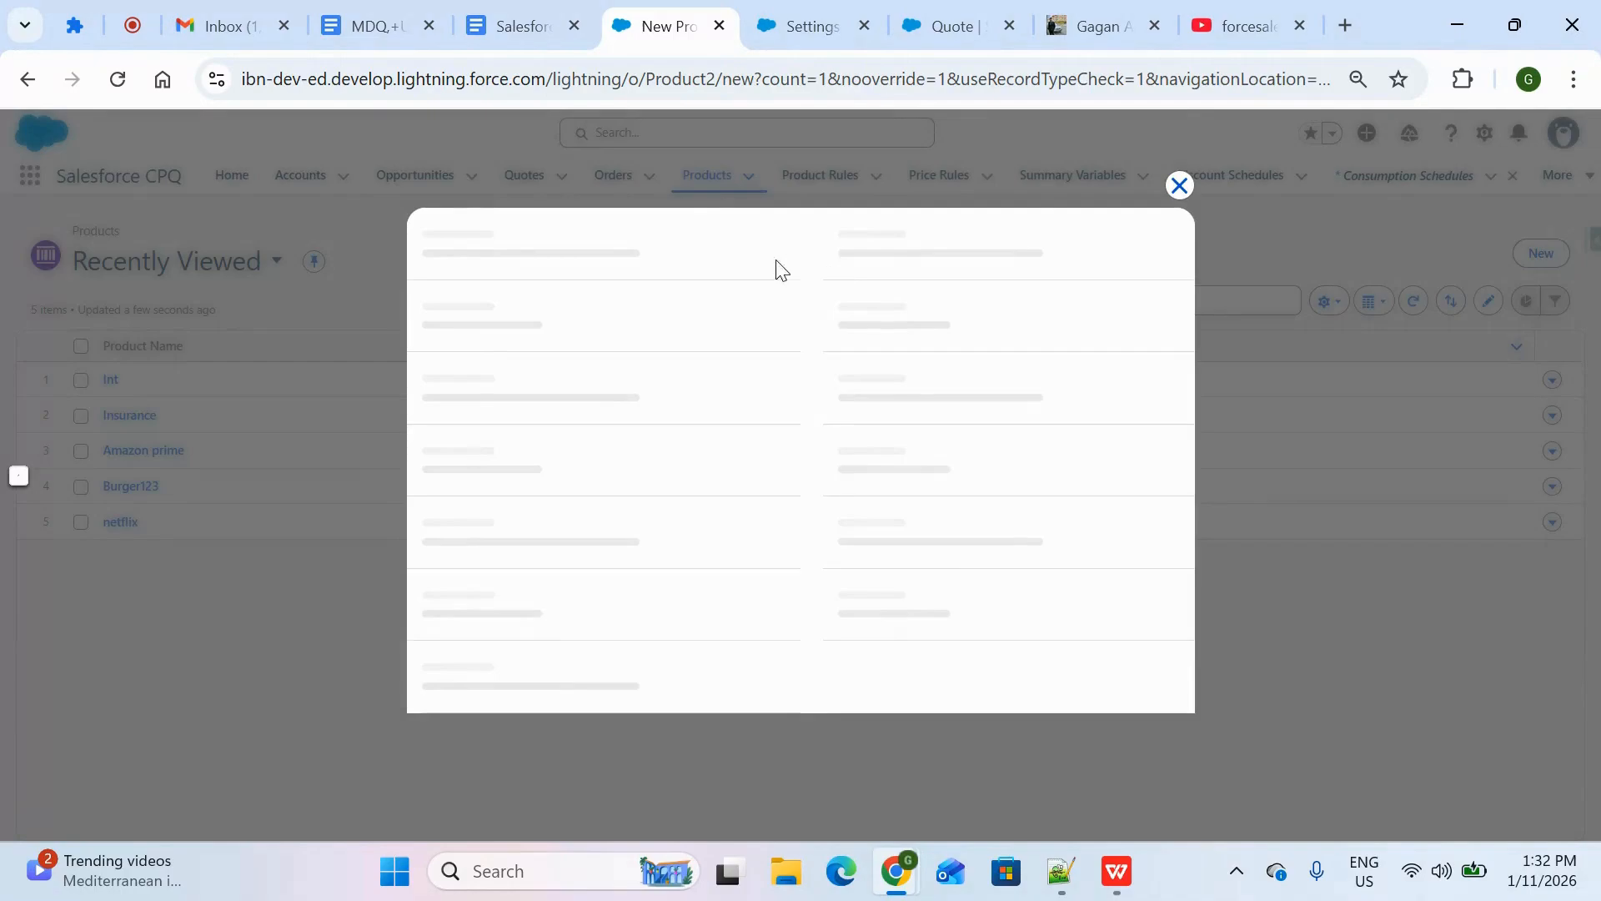
Name the product Internet, mark it active, set its product family to Service and save it.
click(664, 331)
text(Internet)
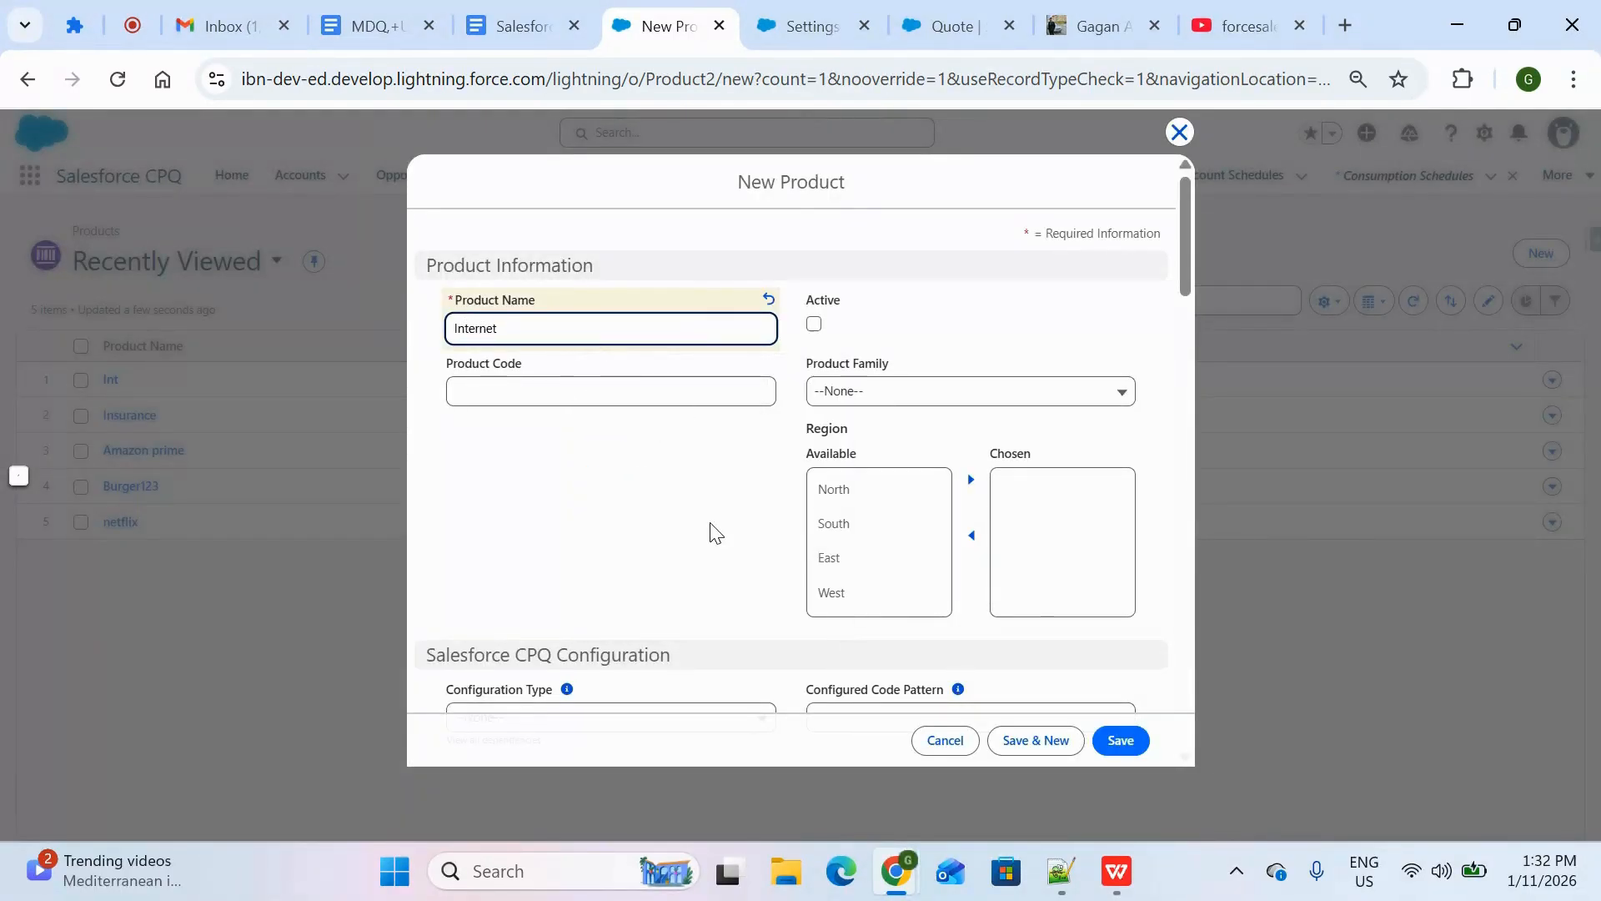
click(814, 324)
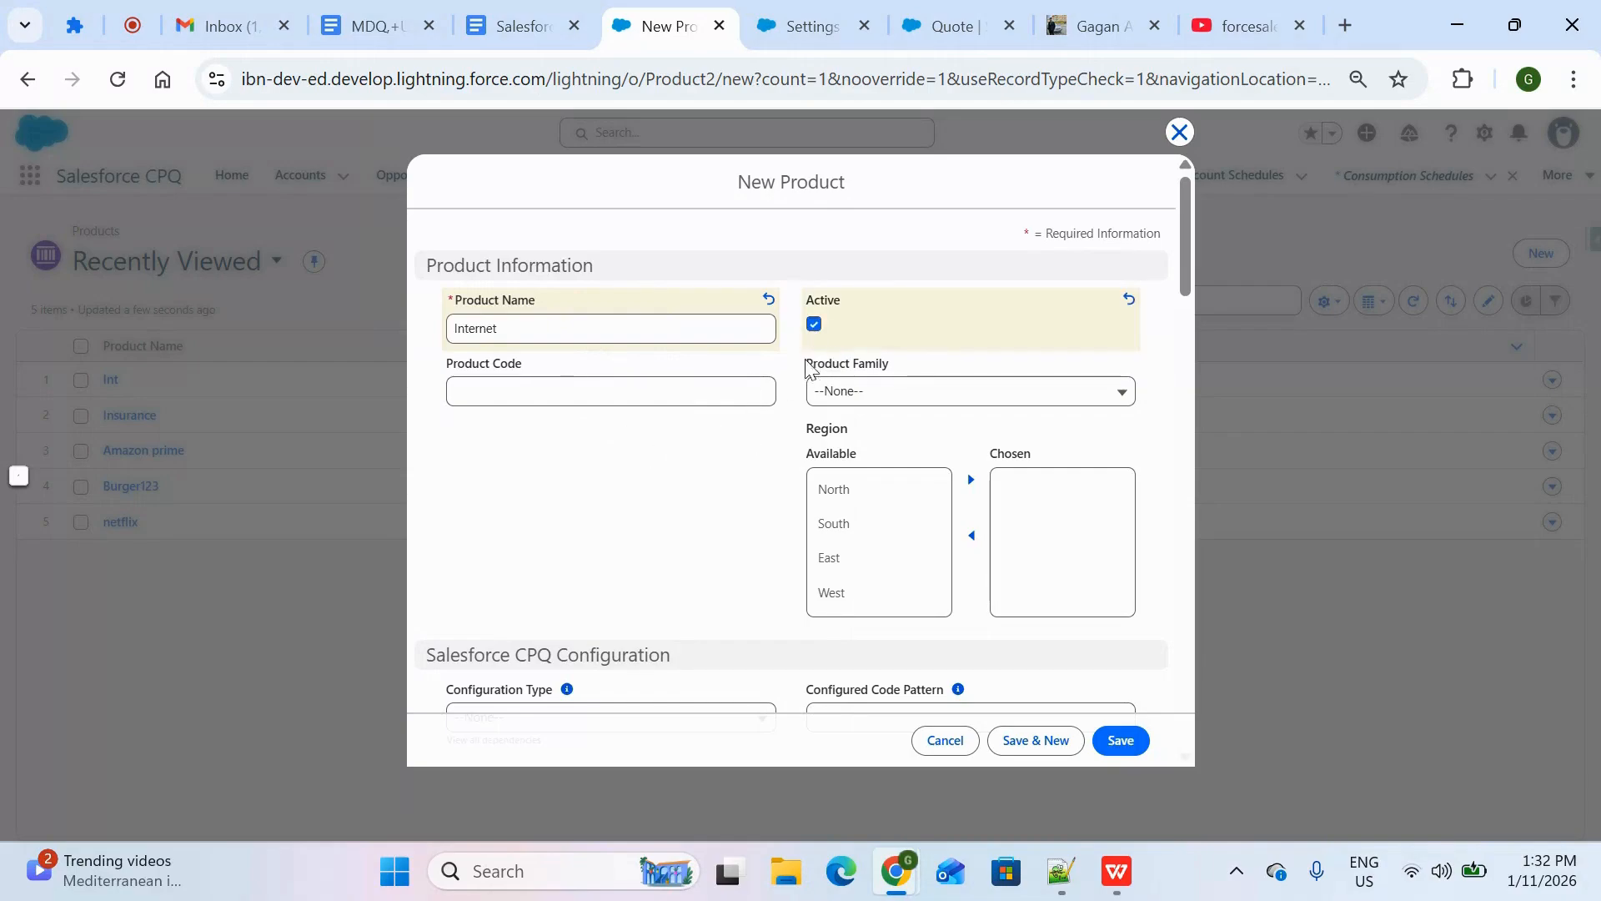
click(857, 394)
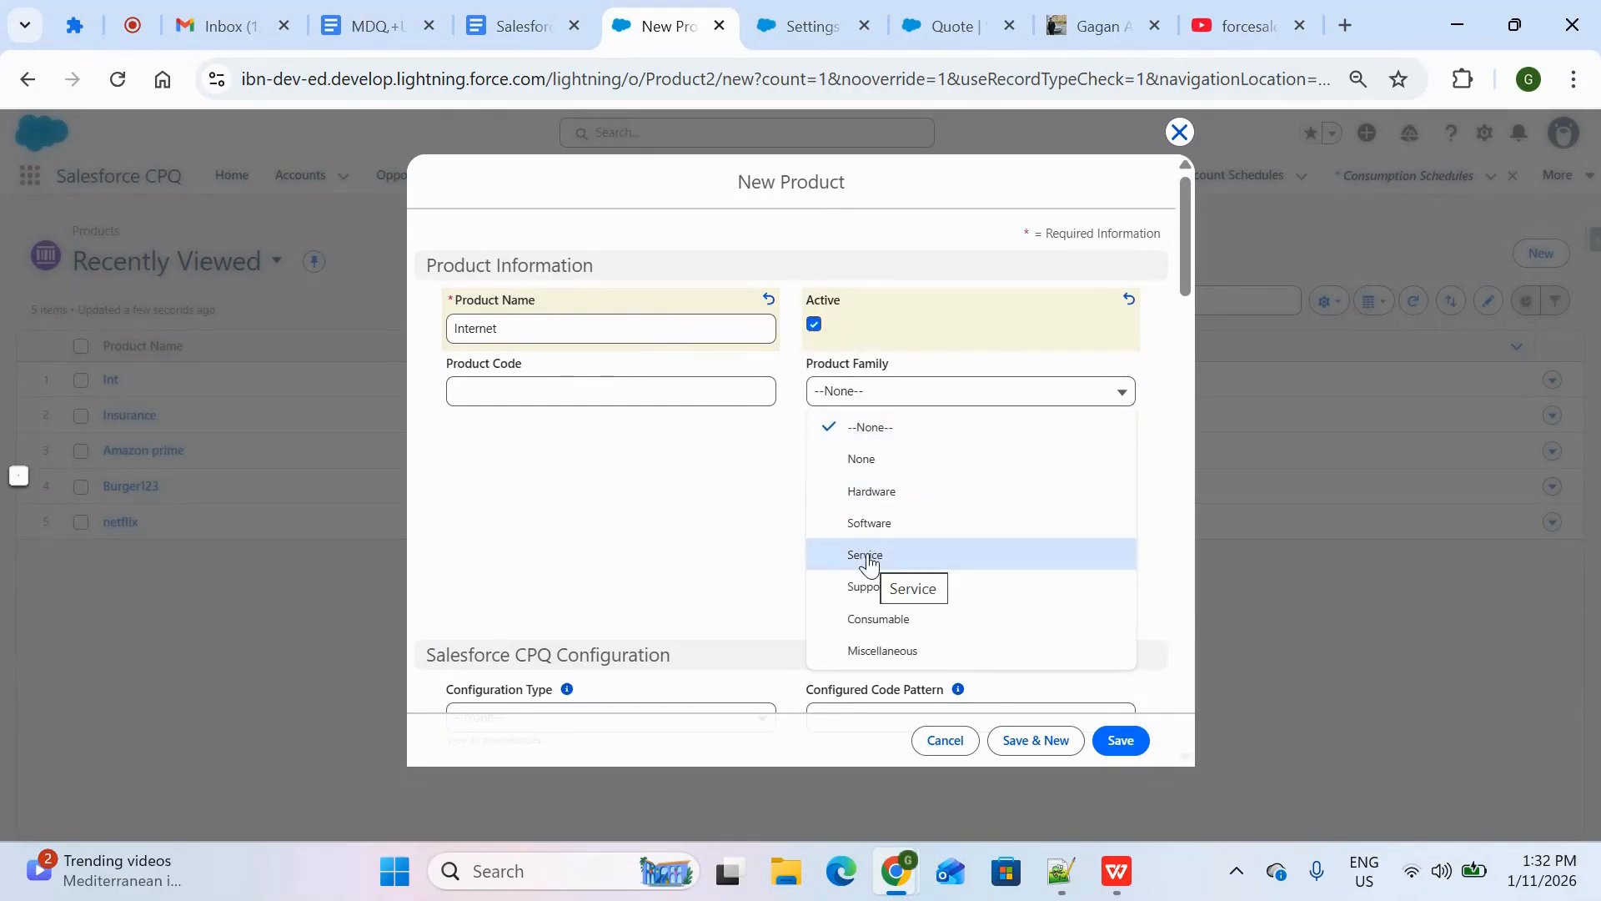
click(868, 556)
click(1121, 741)
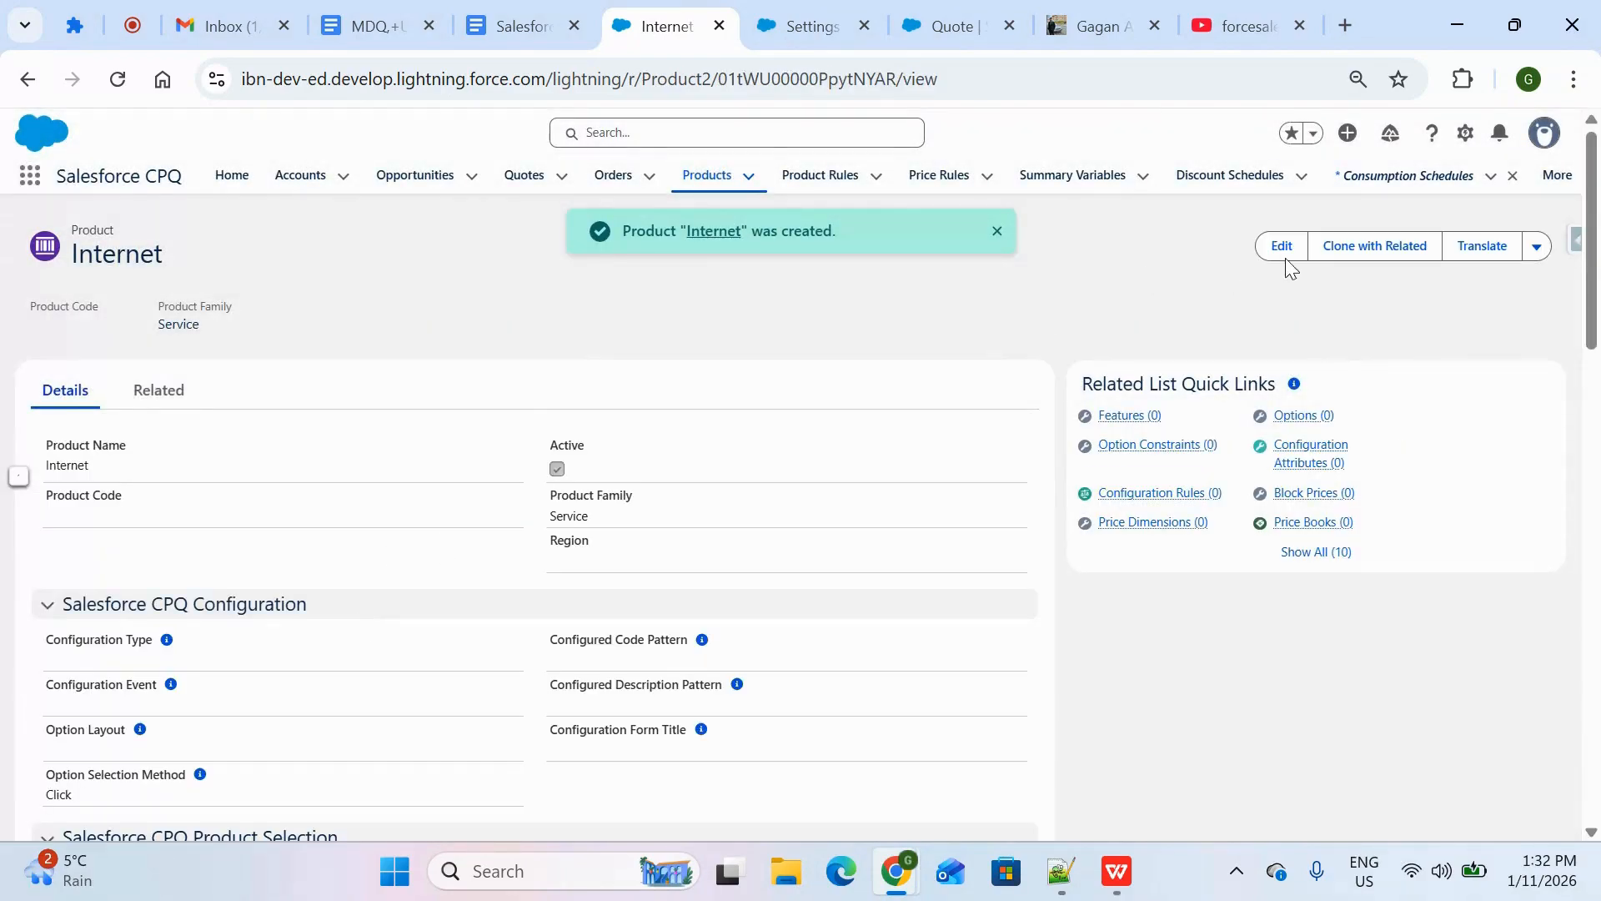
Edit the Internet product, find its subscription fields by searching for "subs" and set Subscription Pricing to Fixed Price.
click(1281, 249)
scroll(600, 515, down, 4)
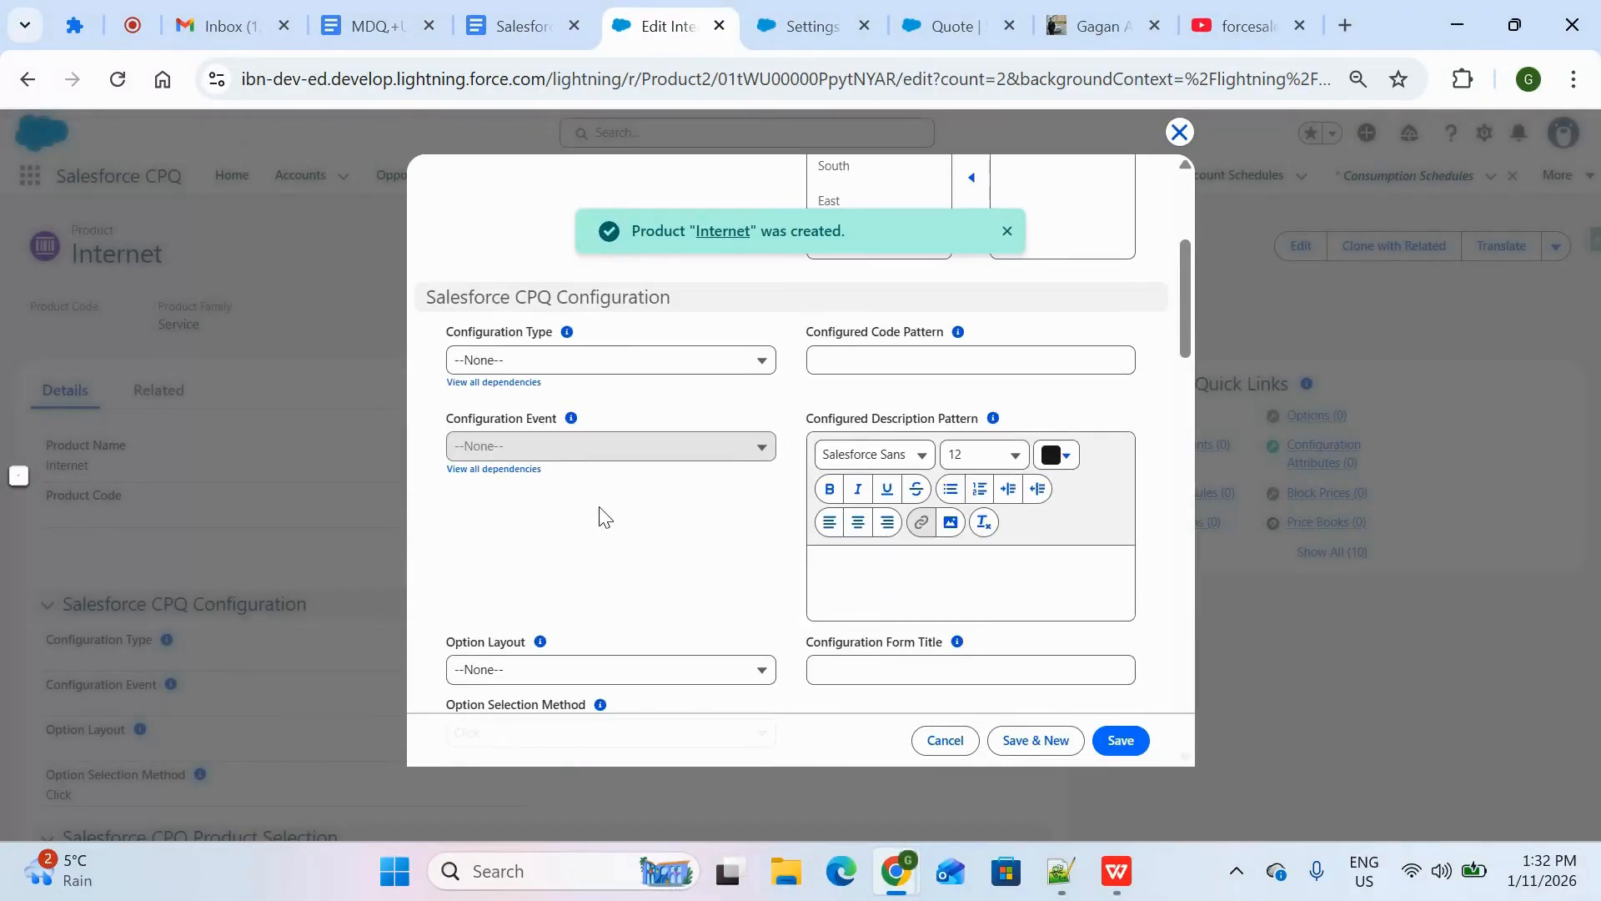
scroll(600, 515, down, 3)
scroll(601, 515, up, 6)
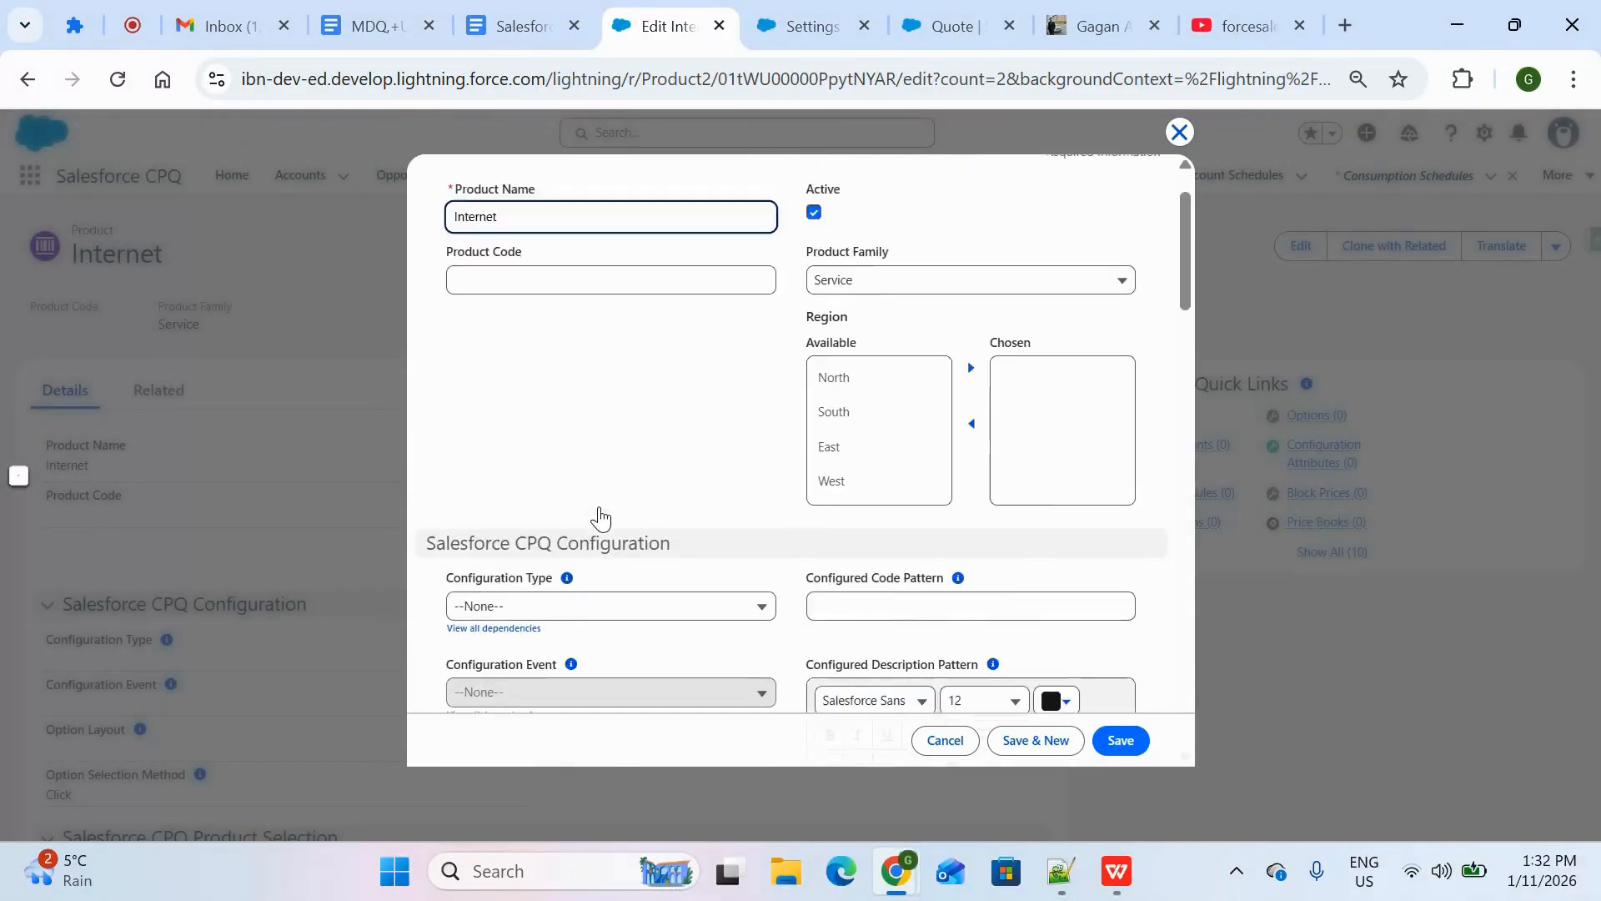
scroll(600, 515, down, 7)
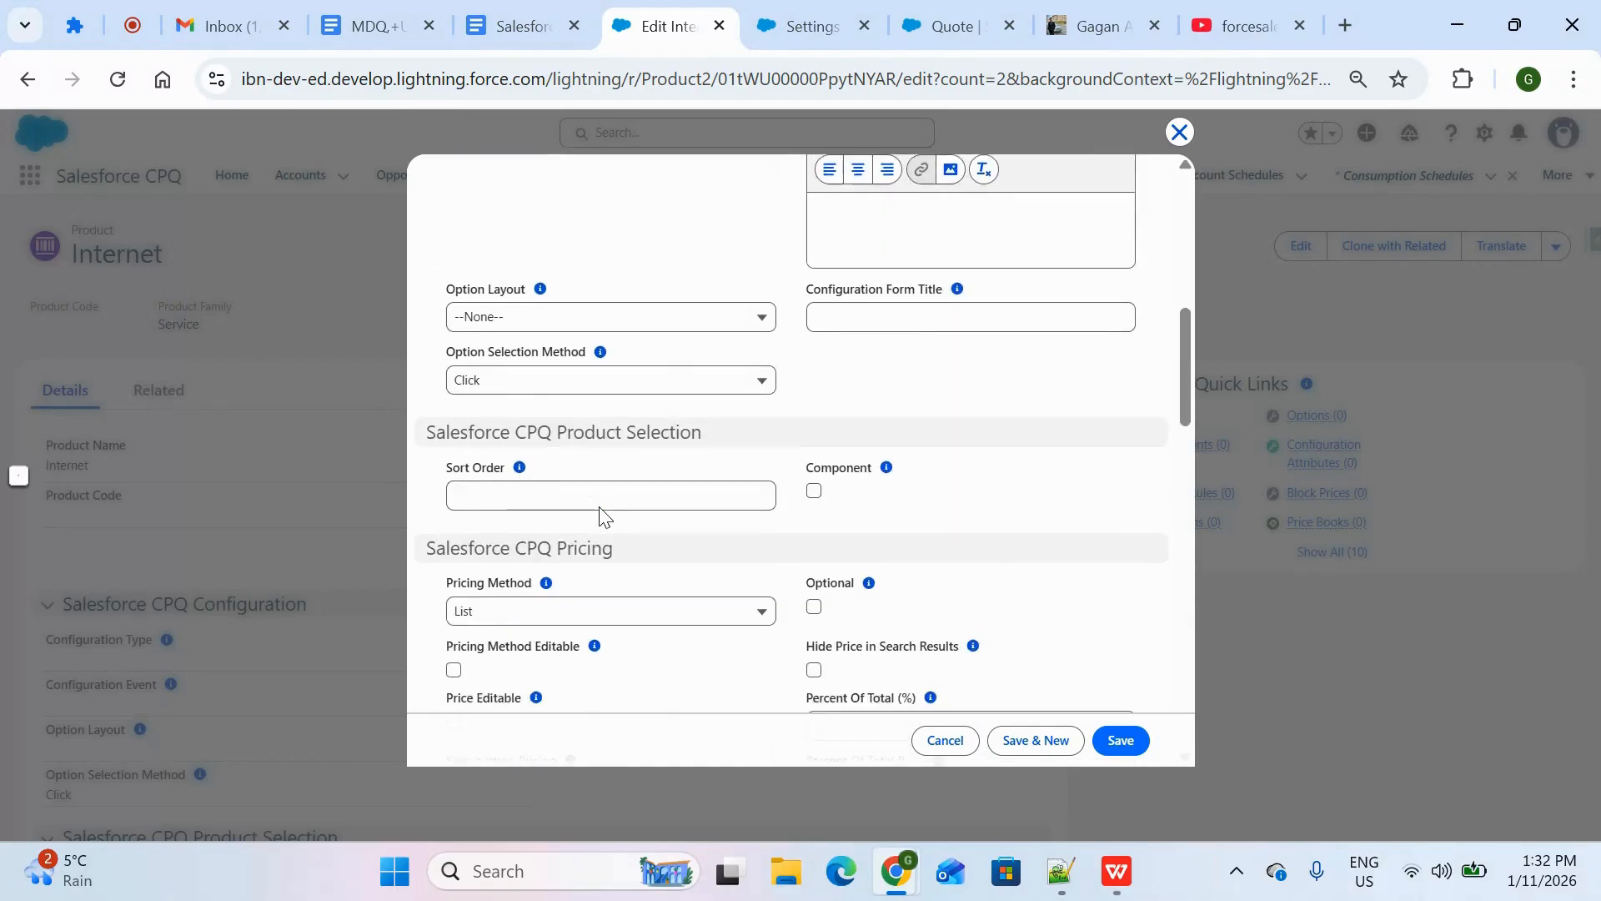
scroll(601, 515, down, 5)
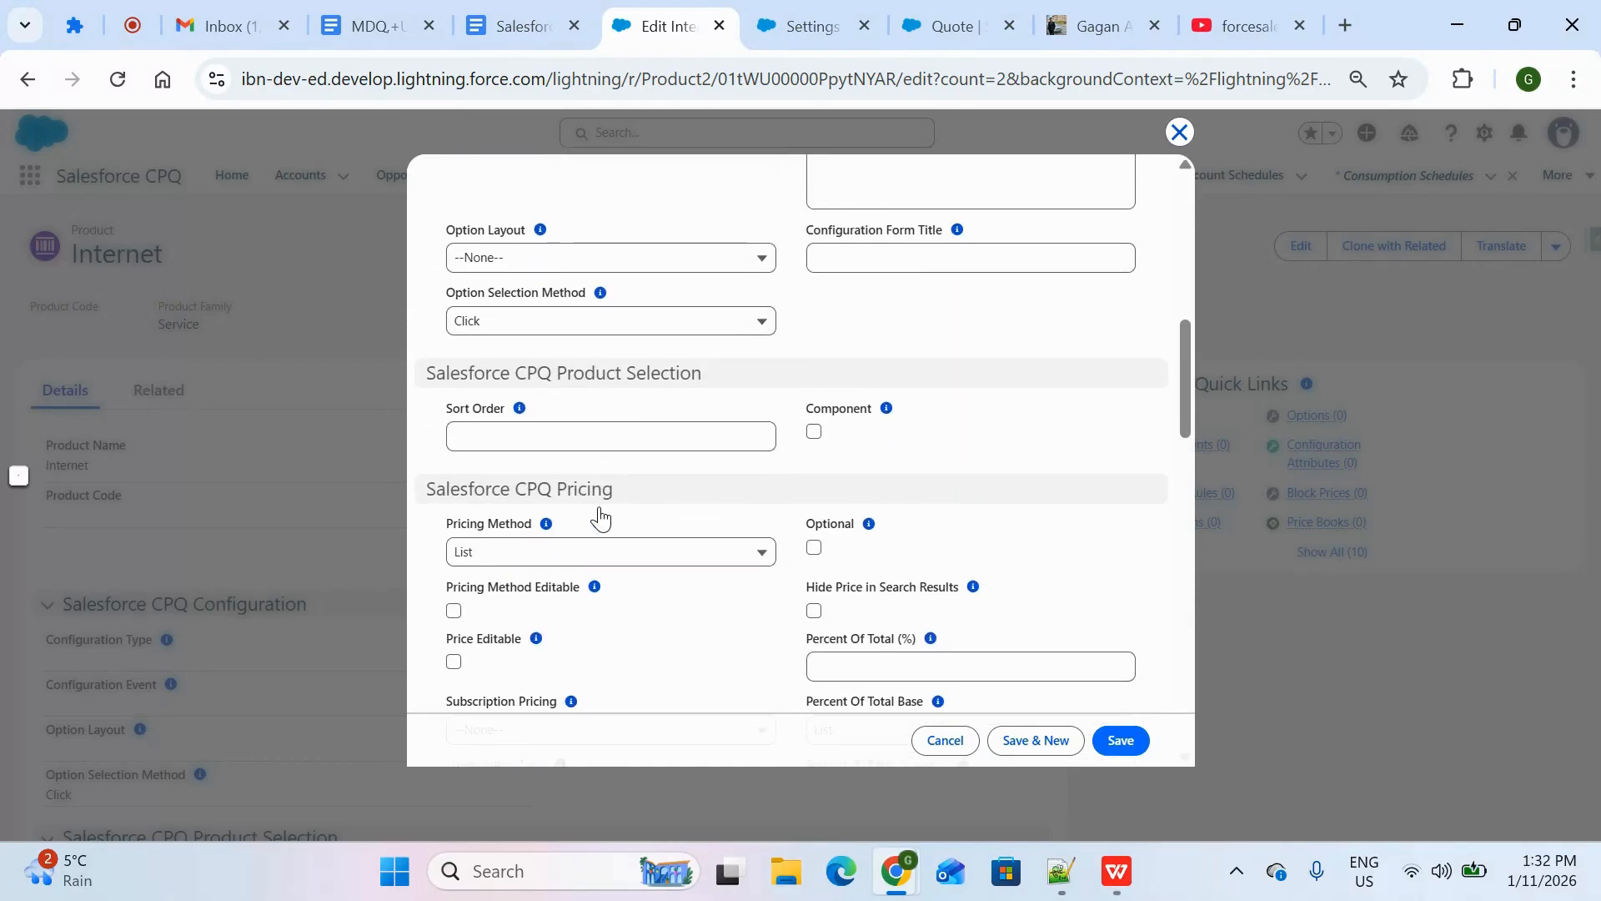
scroll(600, 517, down, 4)
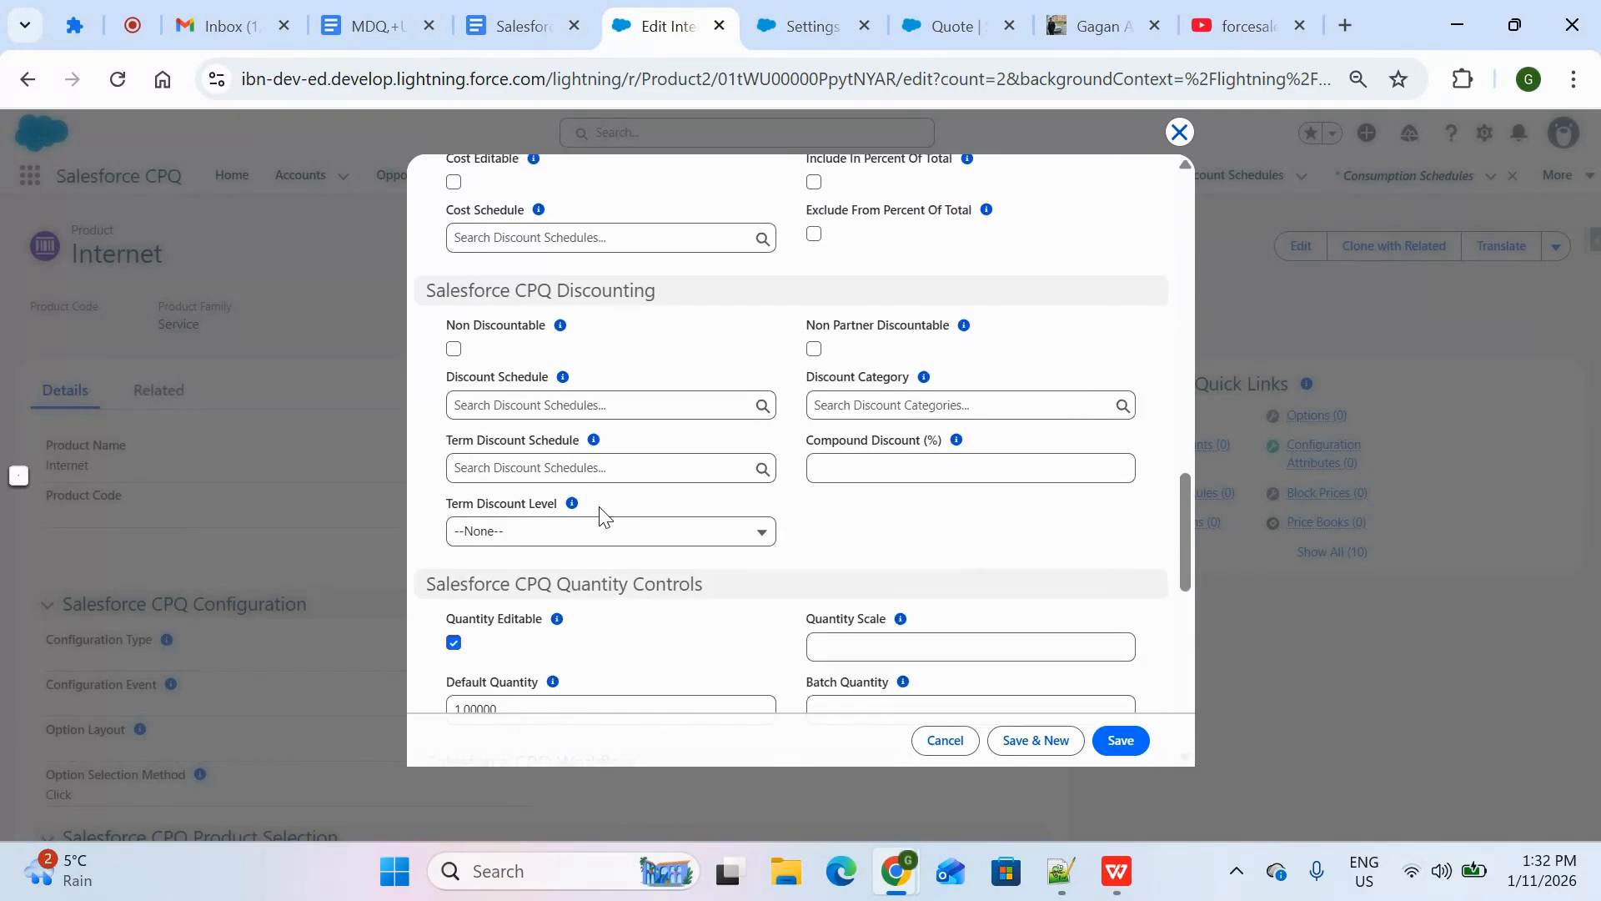
key(ctrl+f)
text(subs)
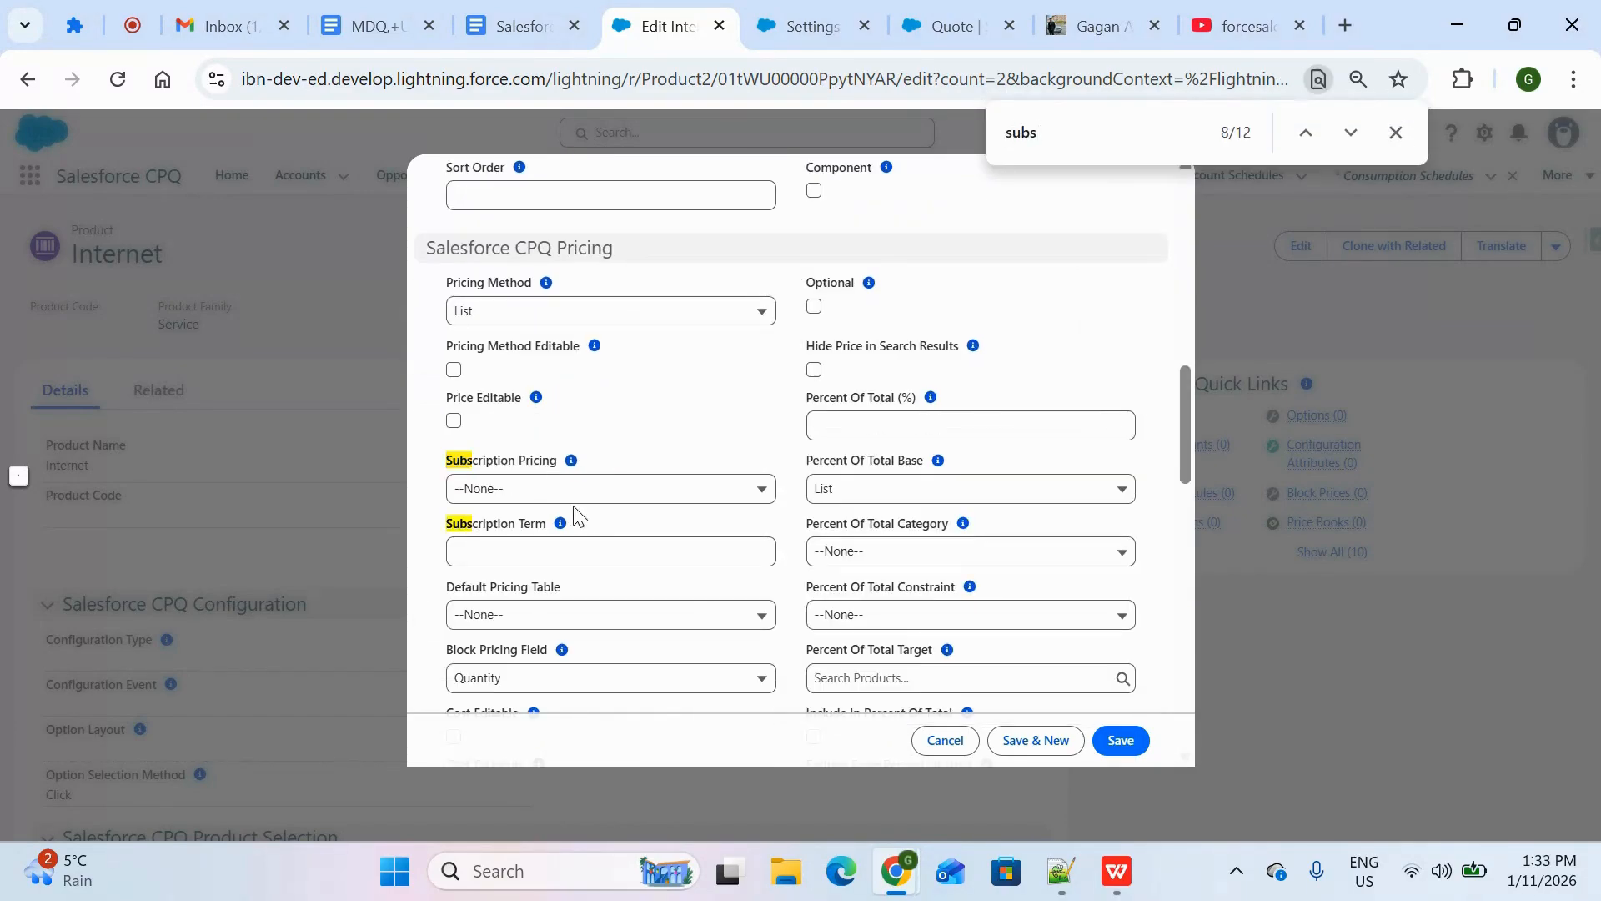
click(572, 492)
click(566, 554)
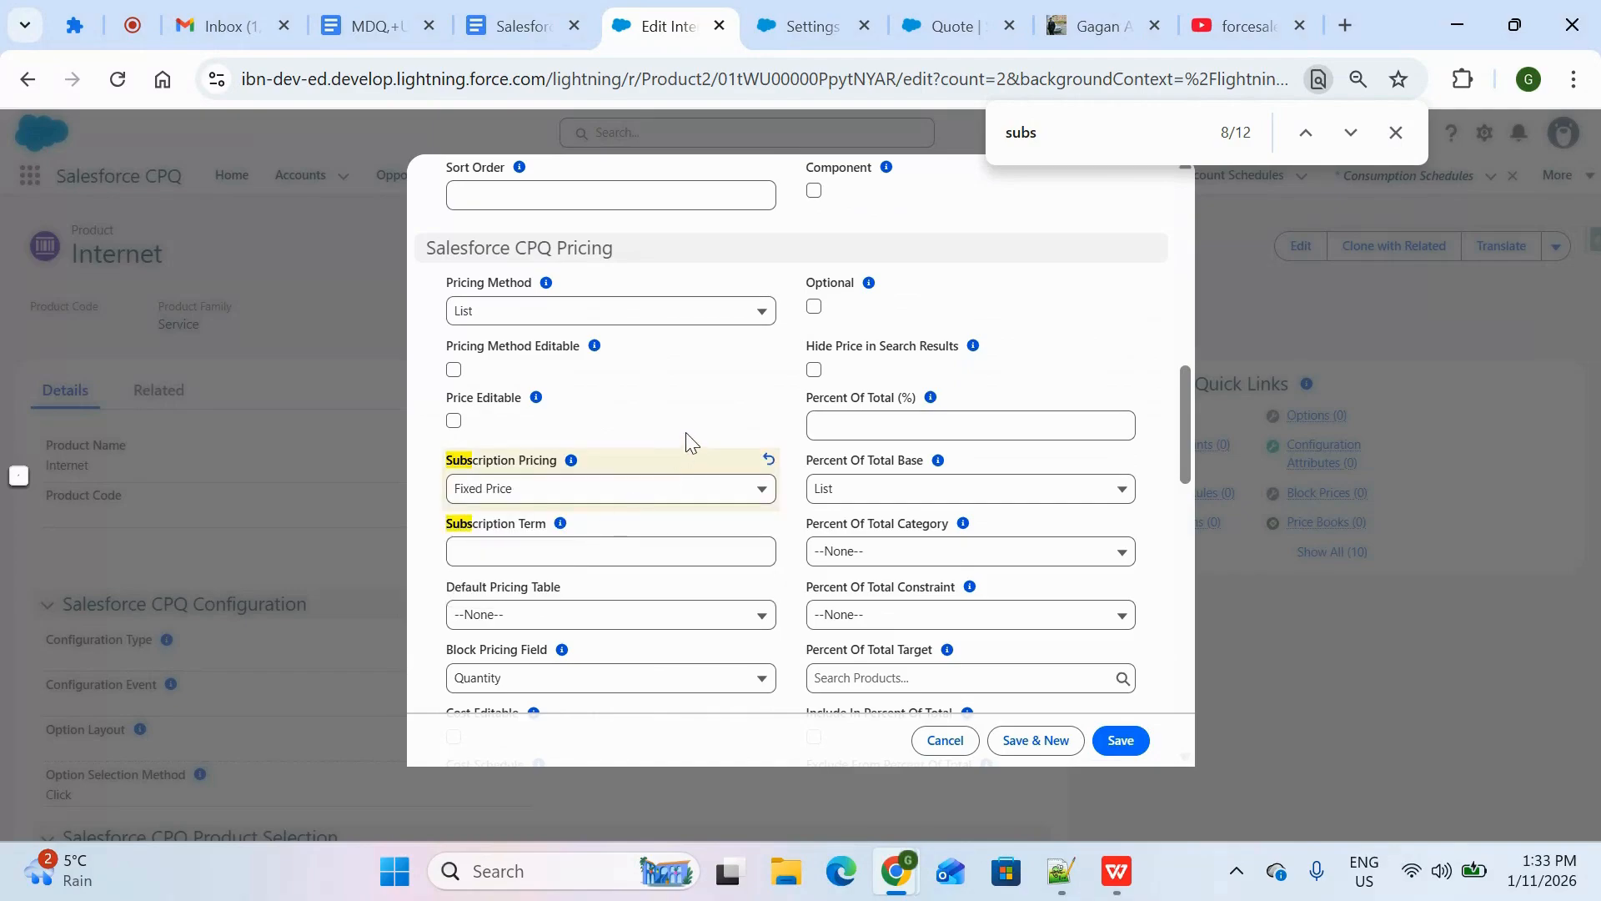
Set Charge Type to Recurring, Billing Type to Arrears and Billing Frequency to Monthly, and save the product.
scroll(689, 442, down, 6)
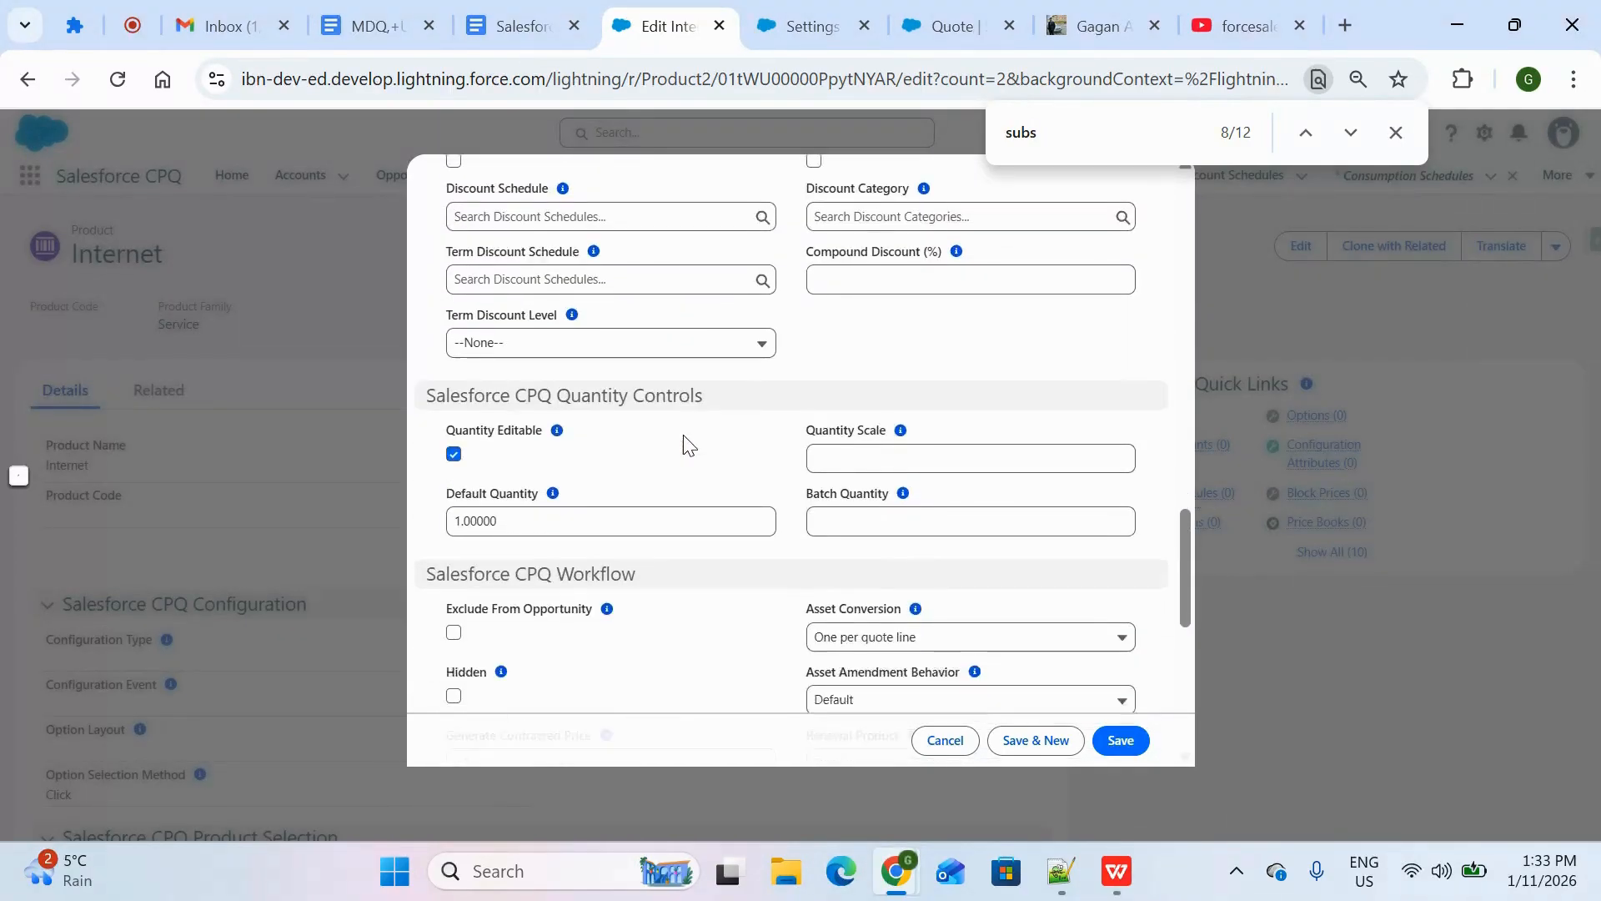
scroll(685, 438, down, 5)
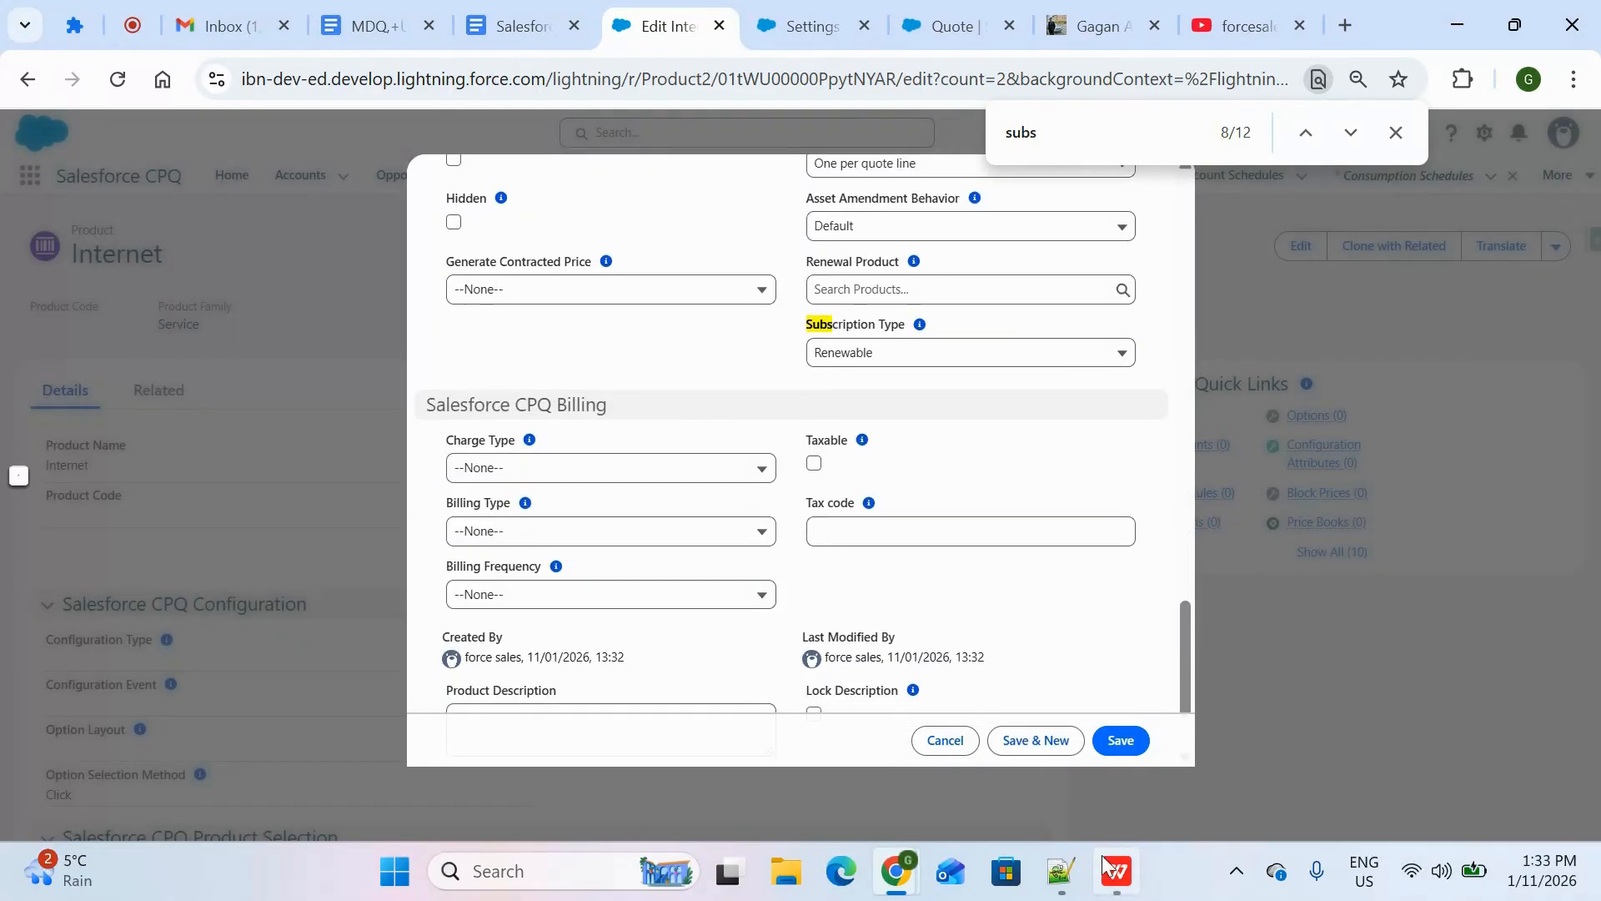
click(1115, 870)
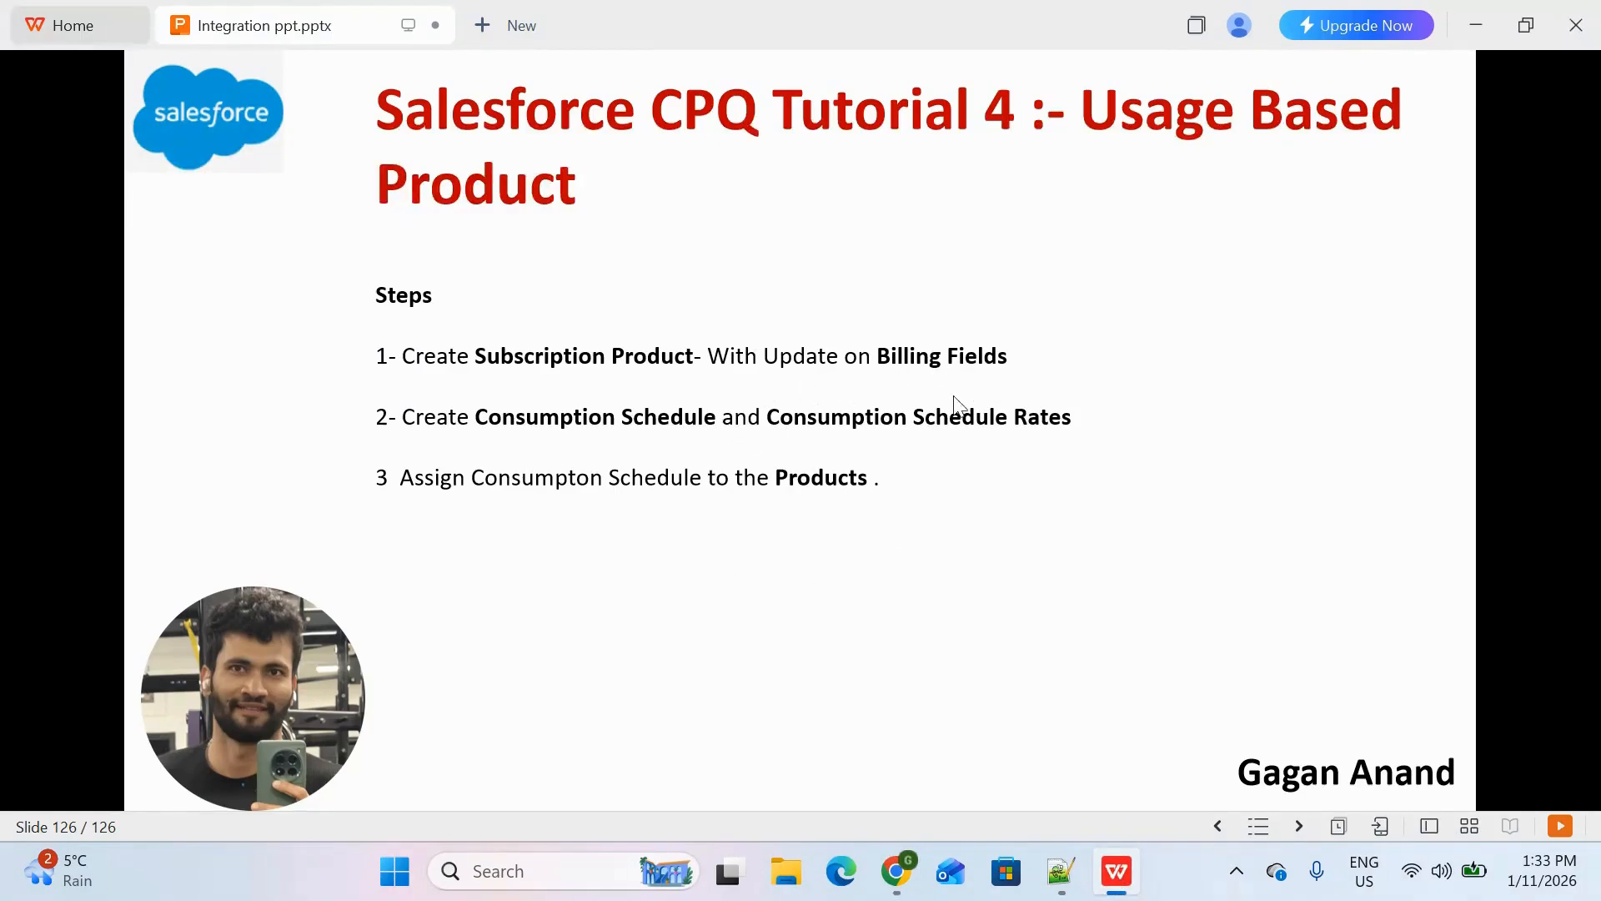
key(alt+Tab)
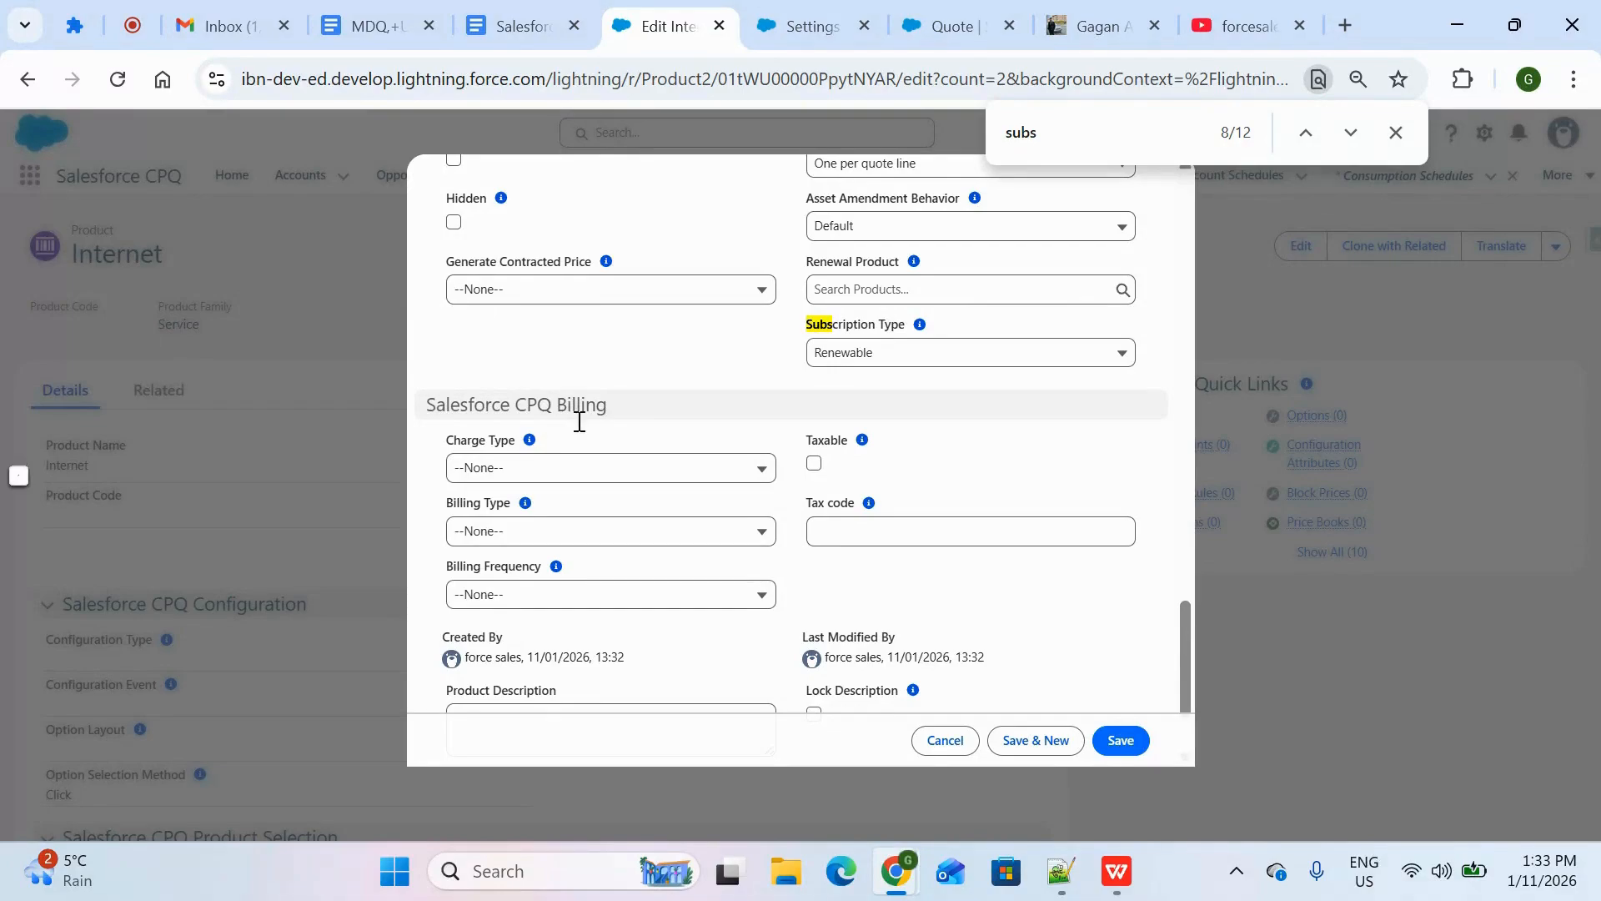
click(600, 468)
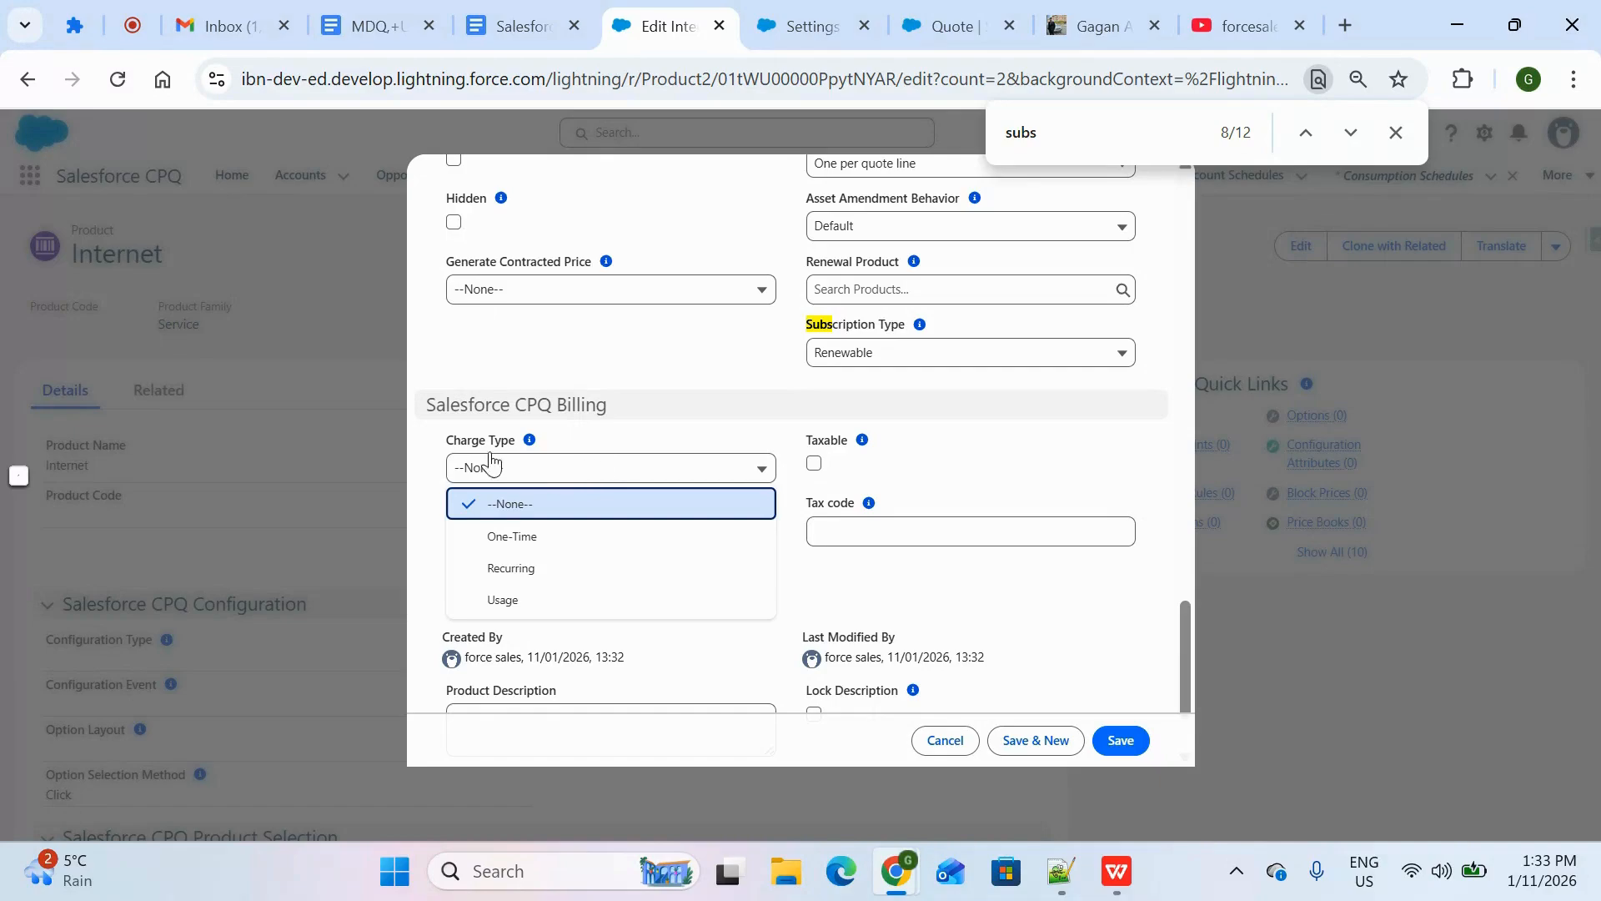
click(552, 570)
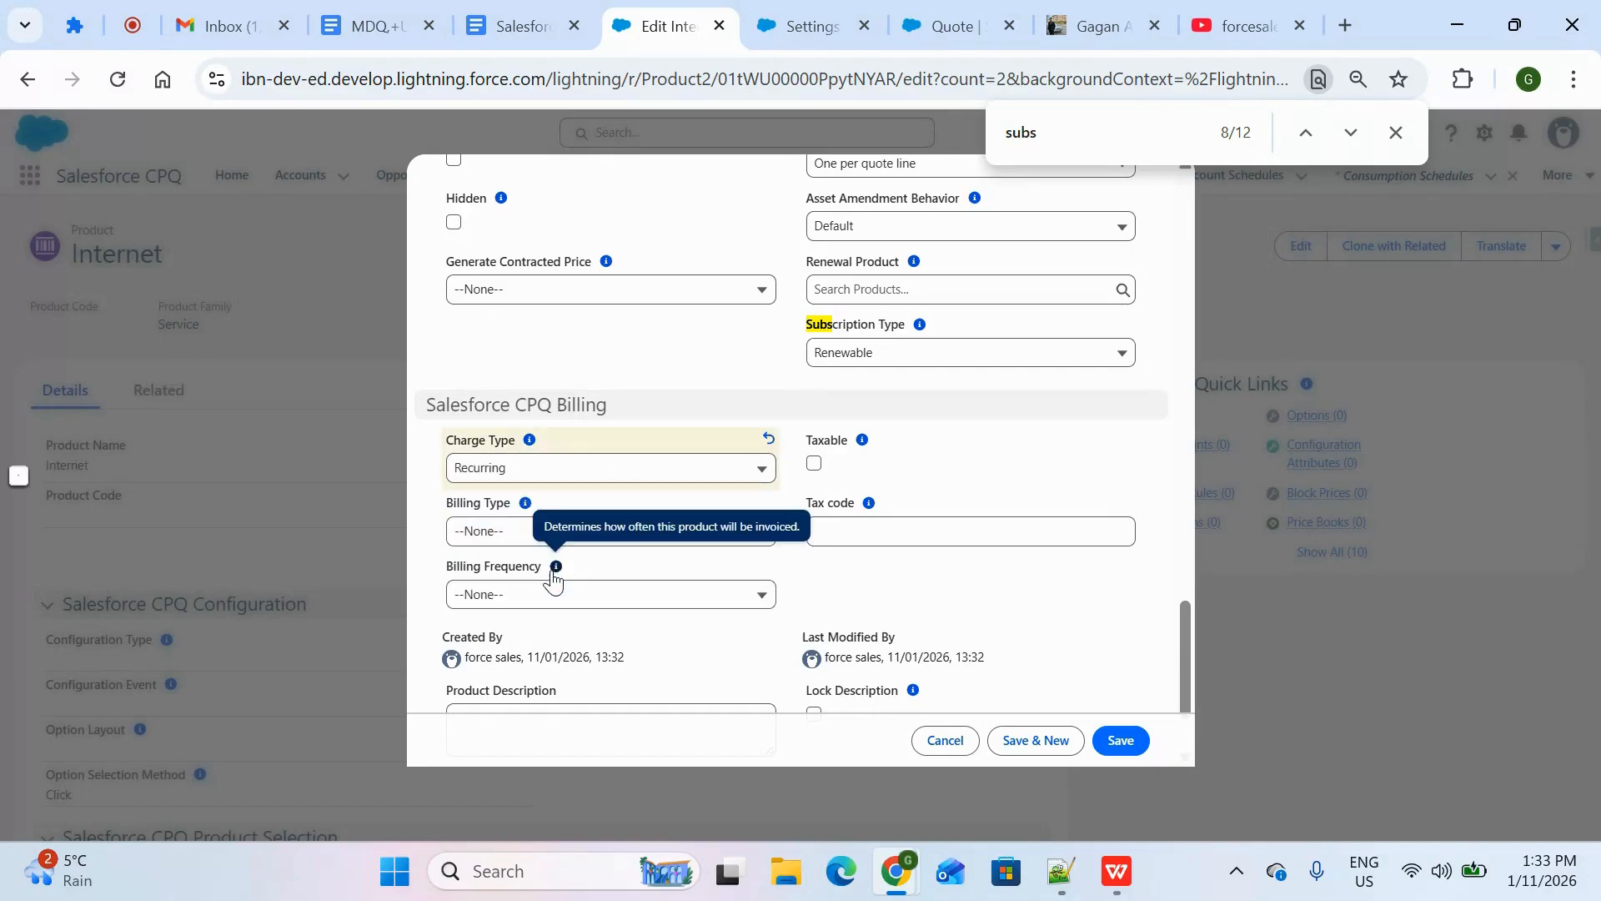
click(490, 534)
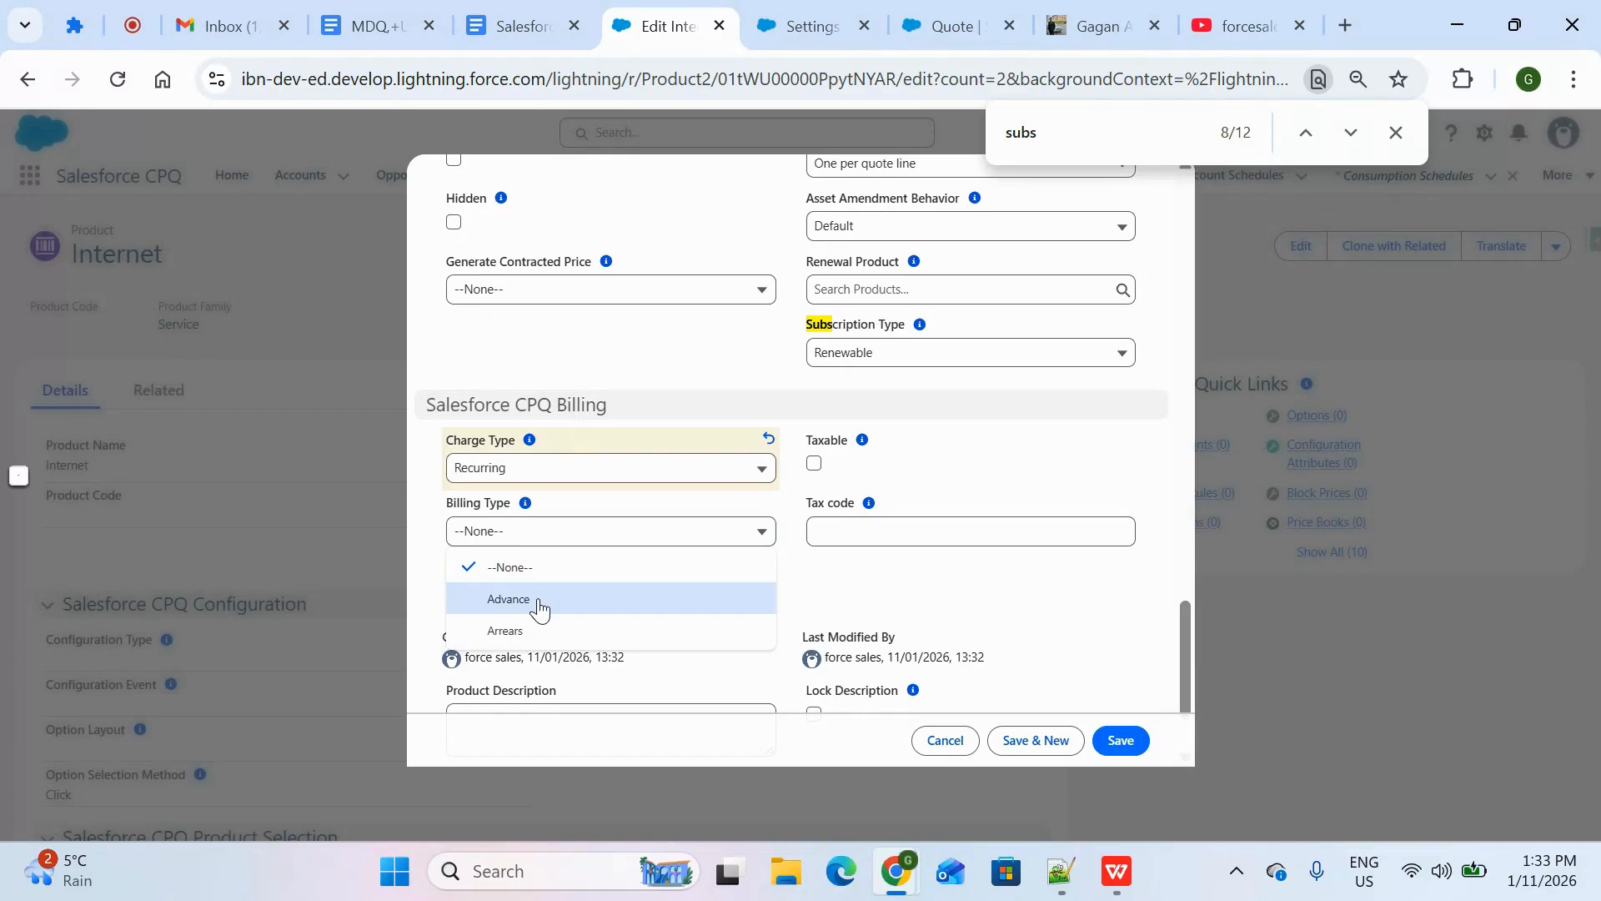
click(533, 634)
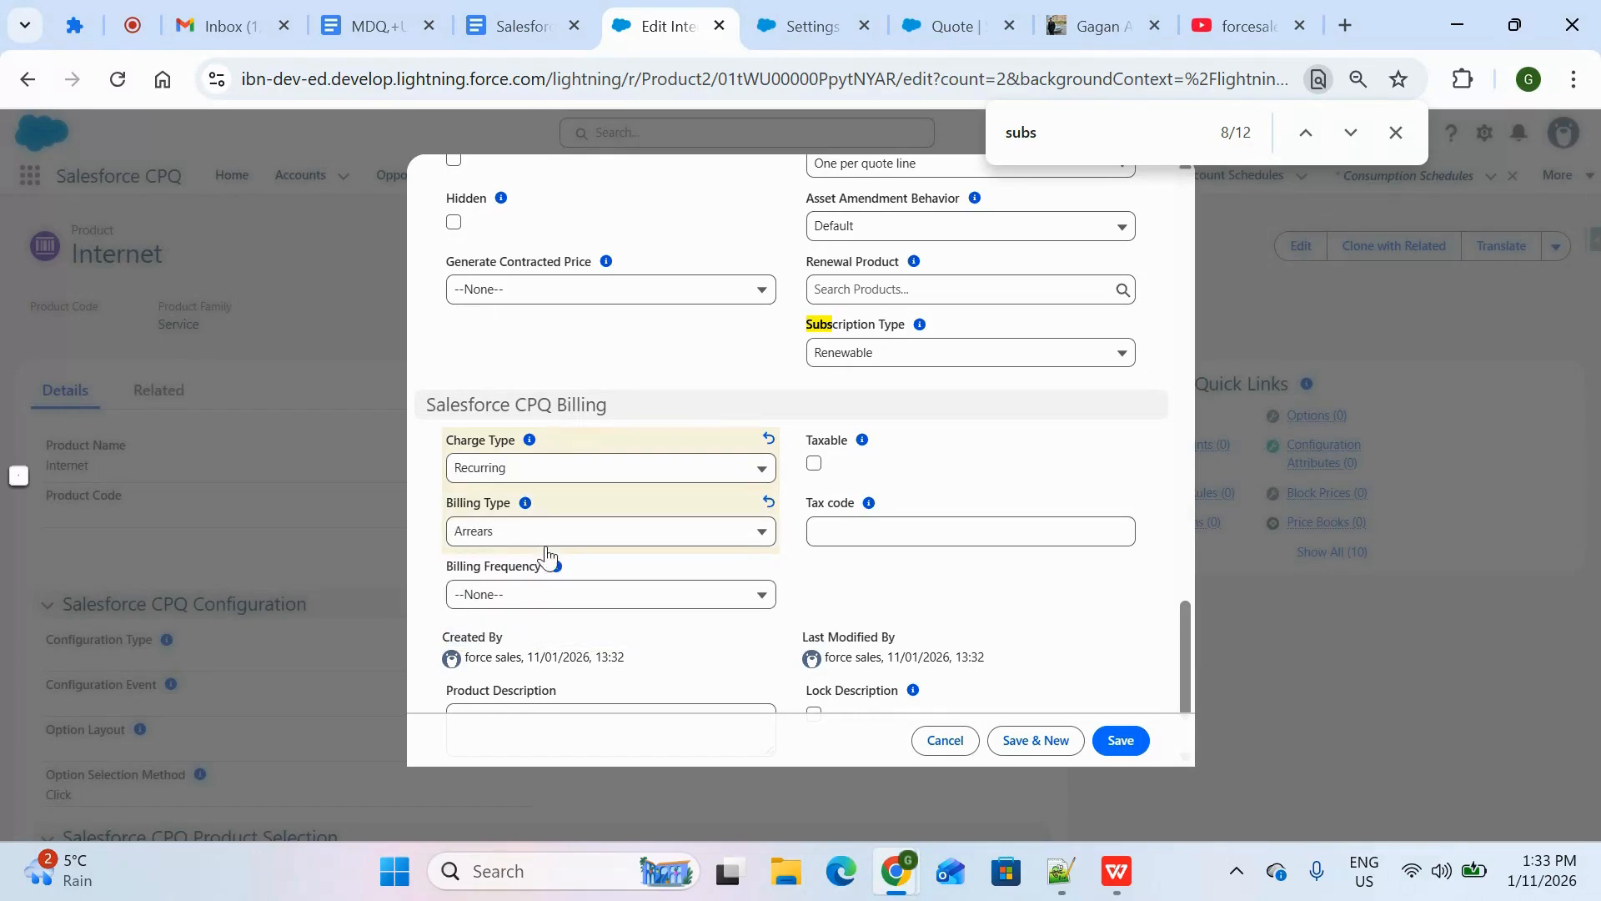
click(557, 597)
click(554, 661)
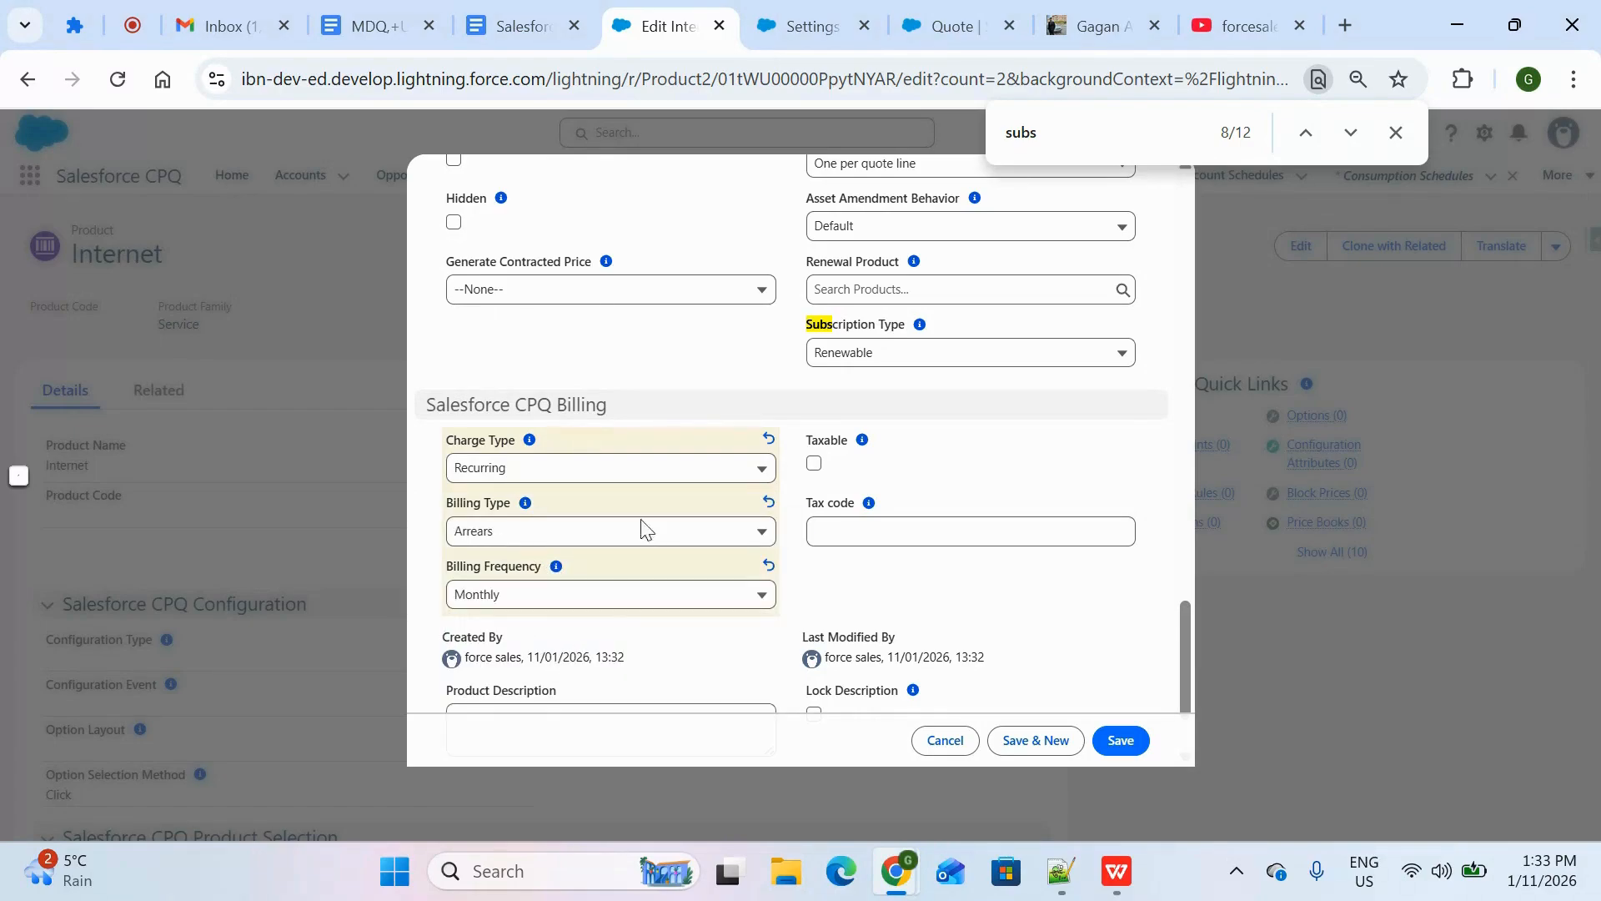
click(589, 484)
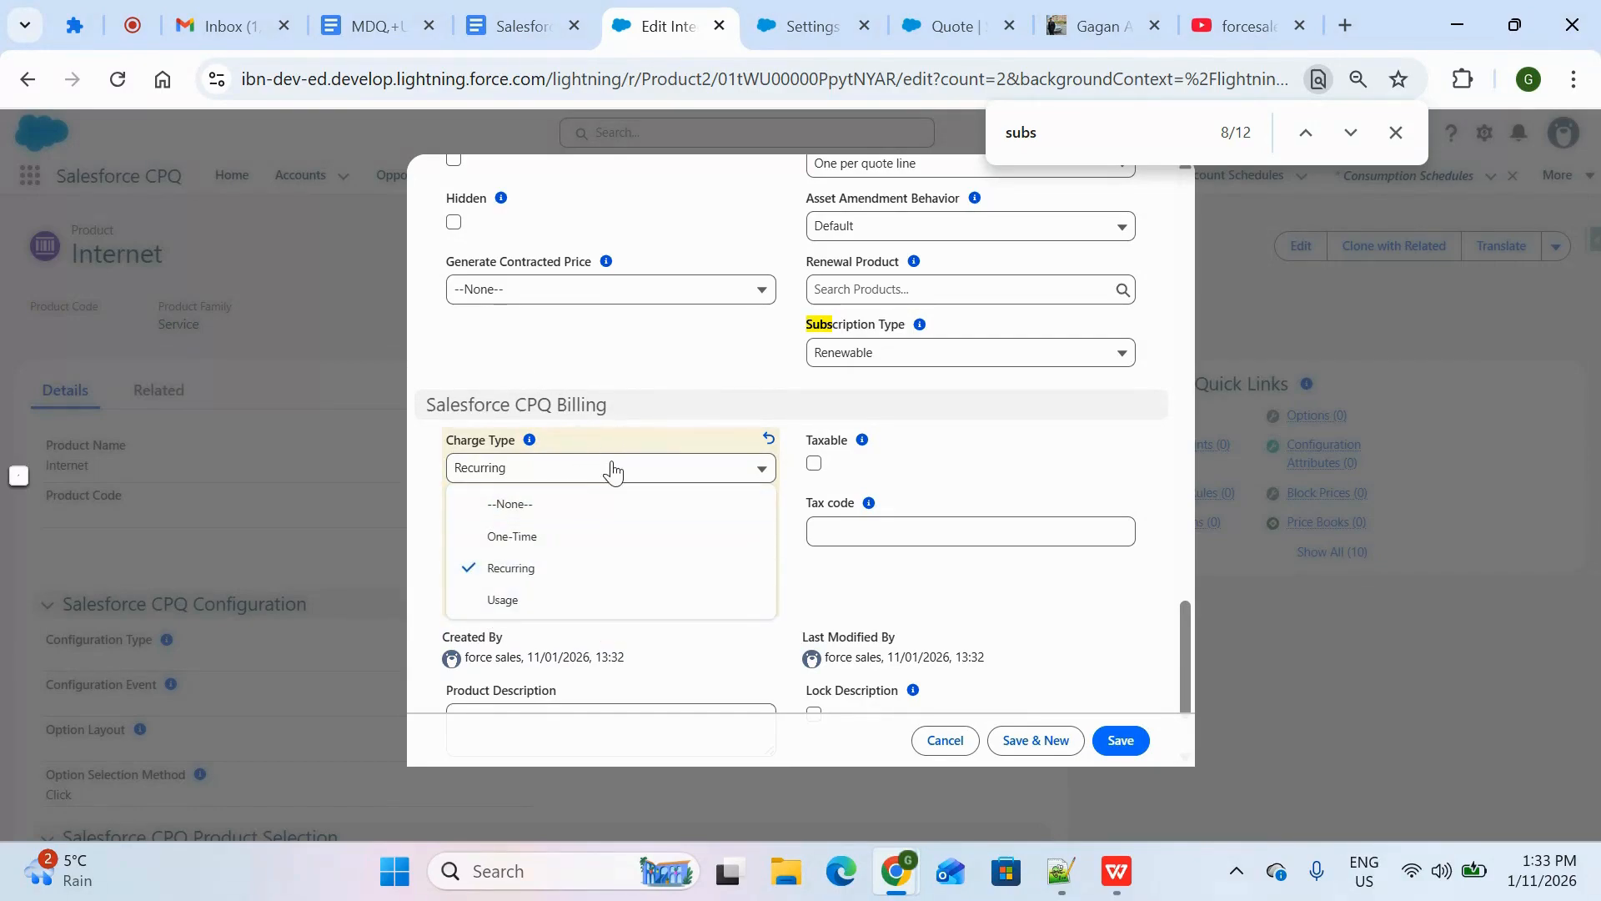
click(692, 422)
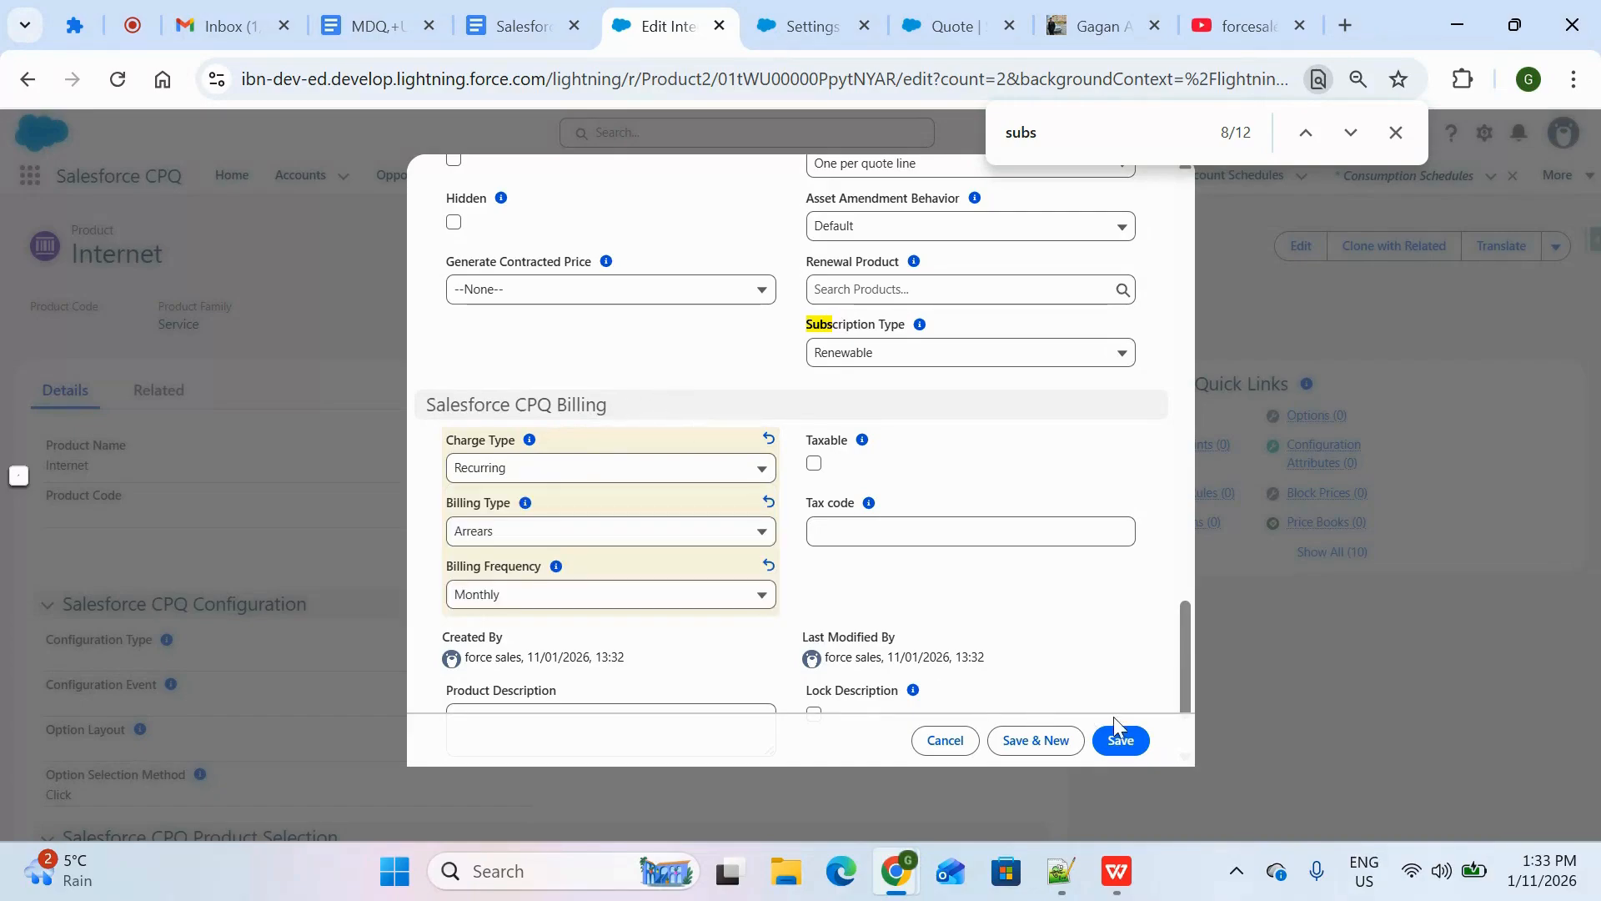
click(1122, 742)
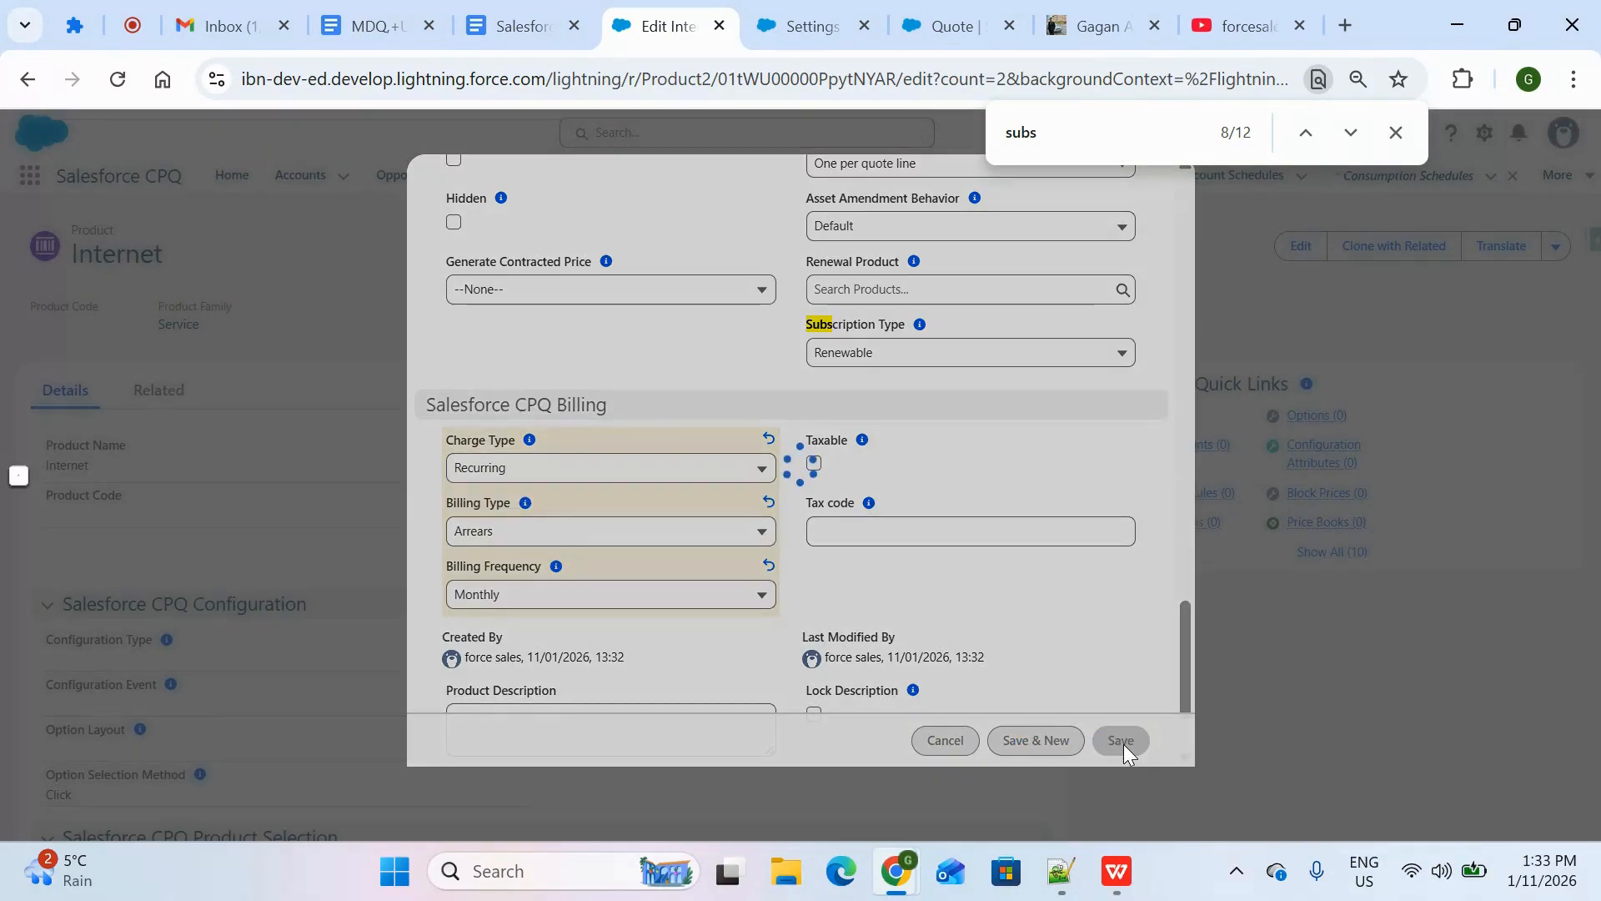
Review the saved Internet product's detail sections and dismiss the notification and the page search.
scroll(625, 707, down, 5)
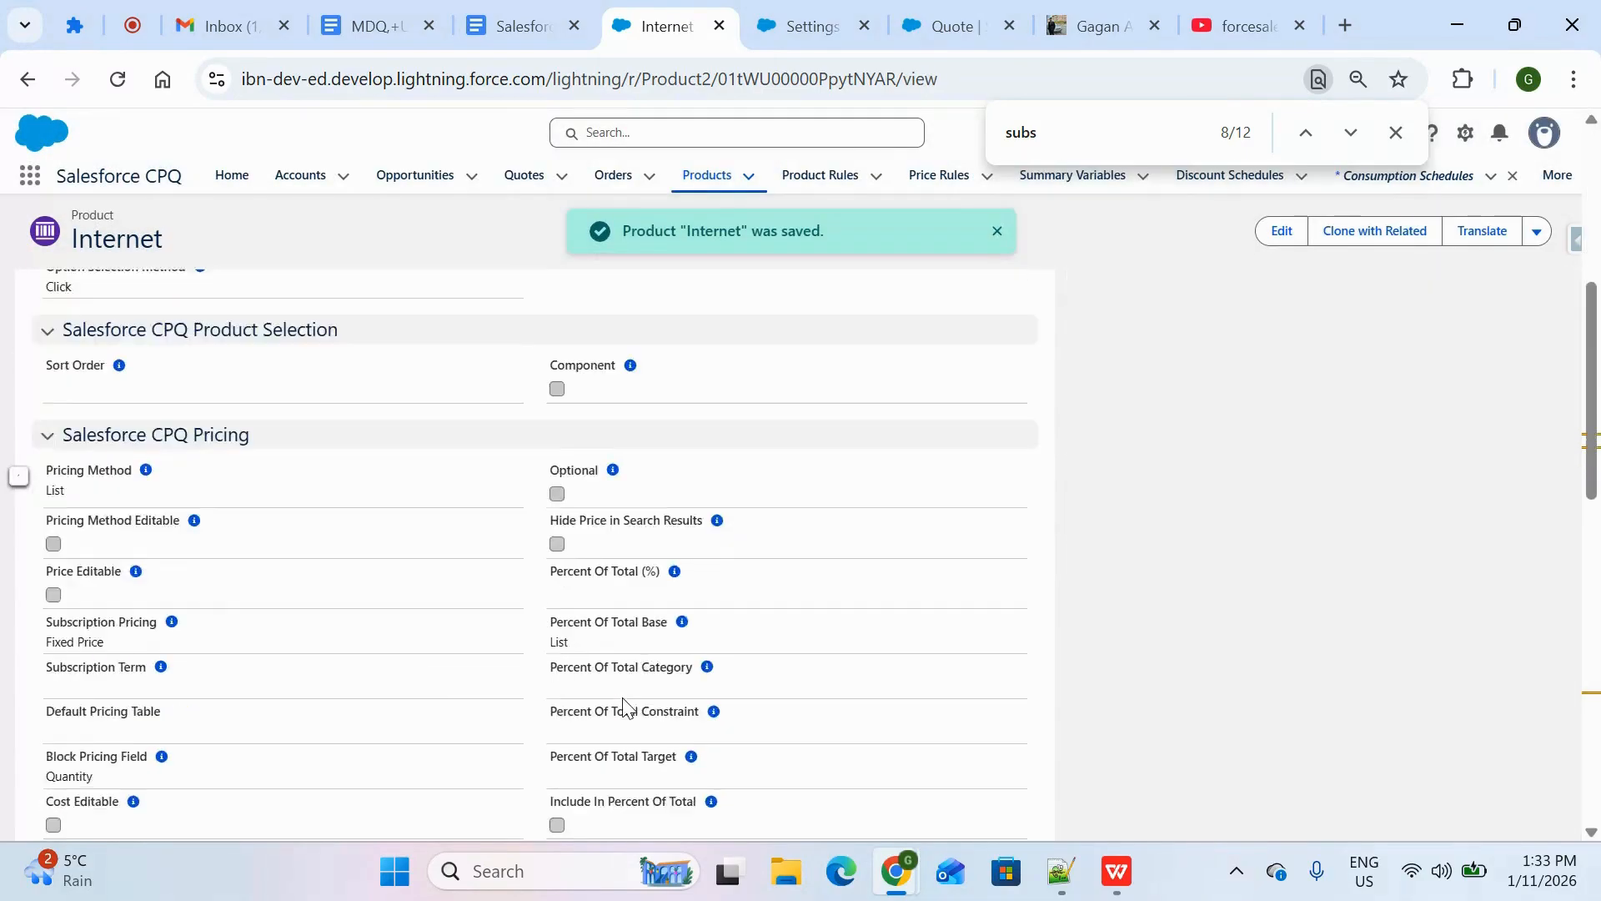
scroll(625, 707, down, 10)
scroll(626, 707, up, 10)
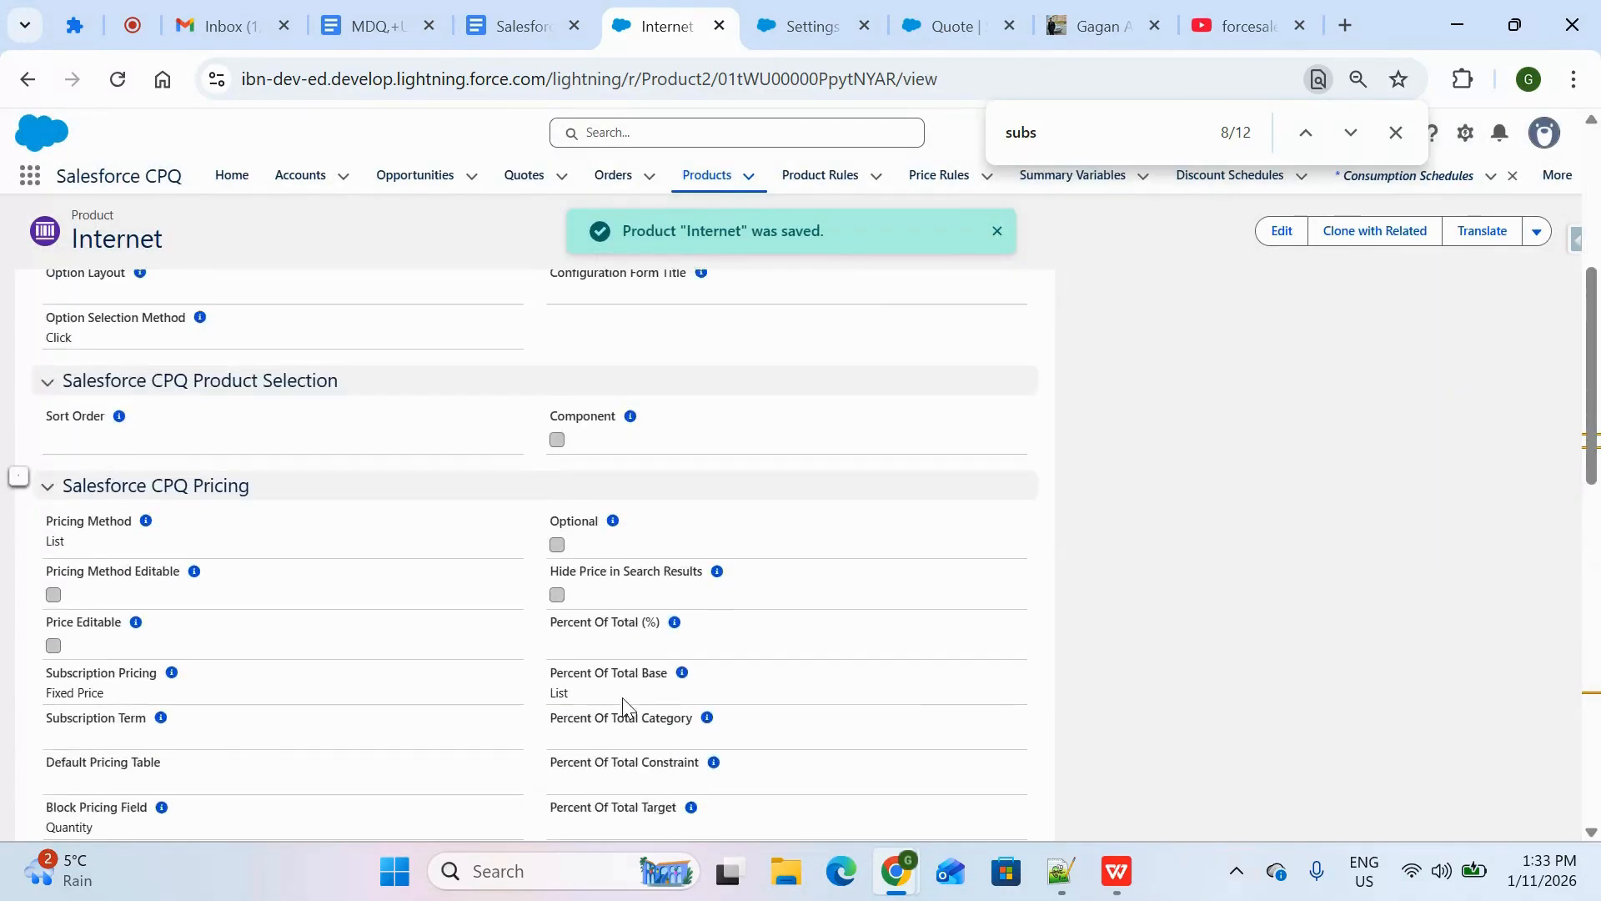
scroll(623, 702, up, 5)
click(996, 231)
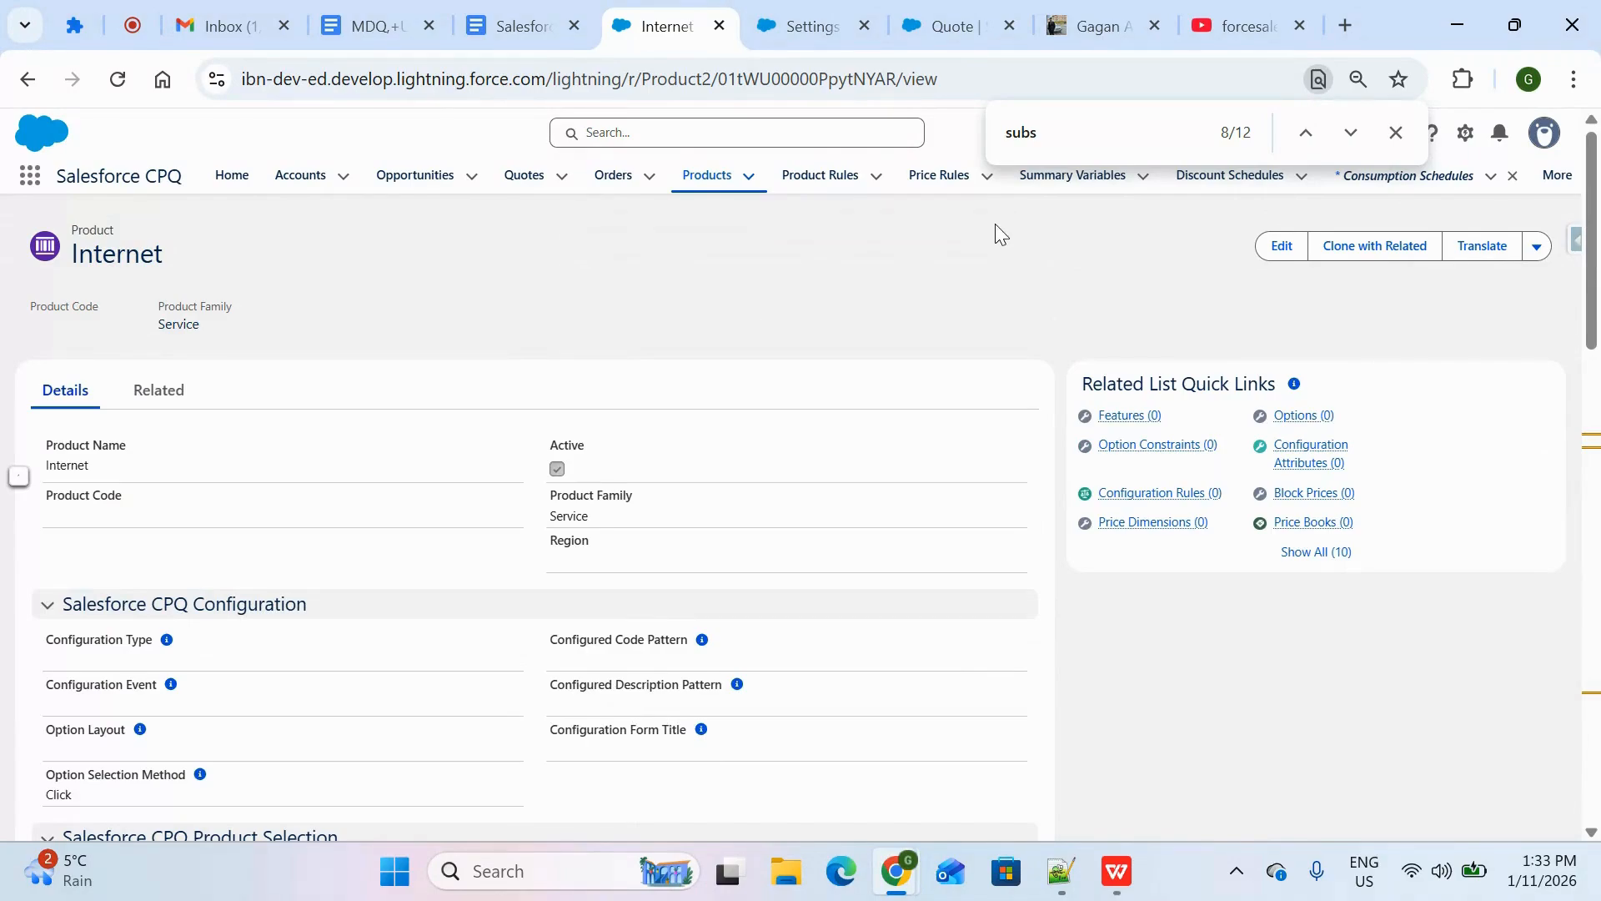
click(1396, 132)
Open the Consumption Schedules list, start a new consumption schedule and name it Internet consumption.
key(alt+Tab)
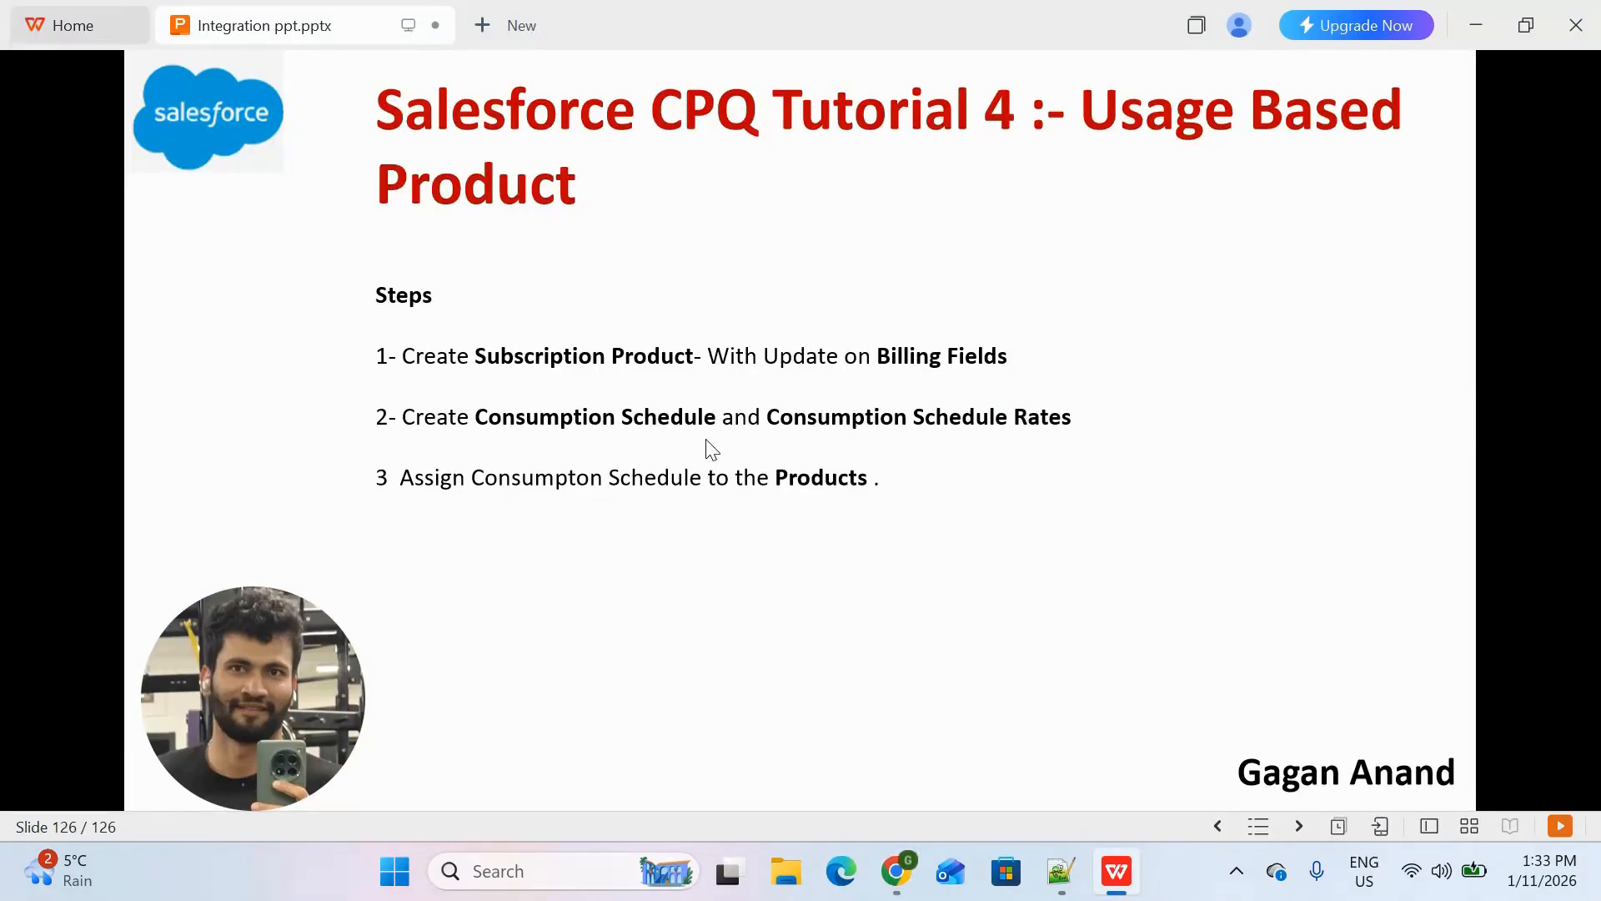
key(alt+Tab)
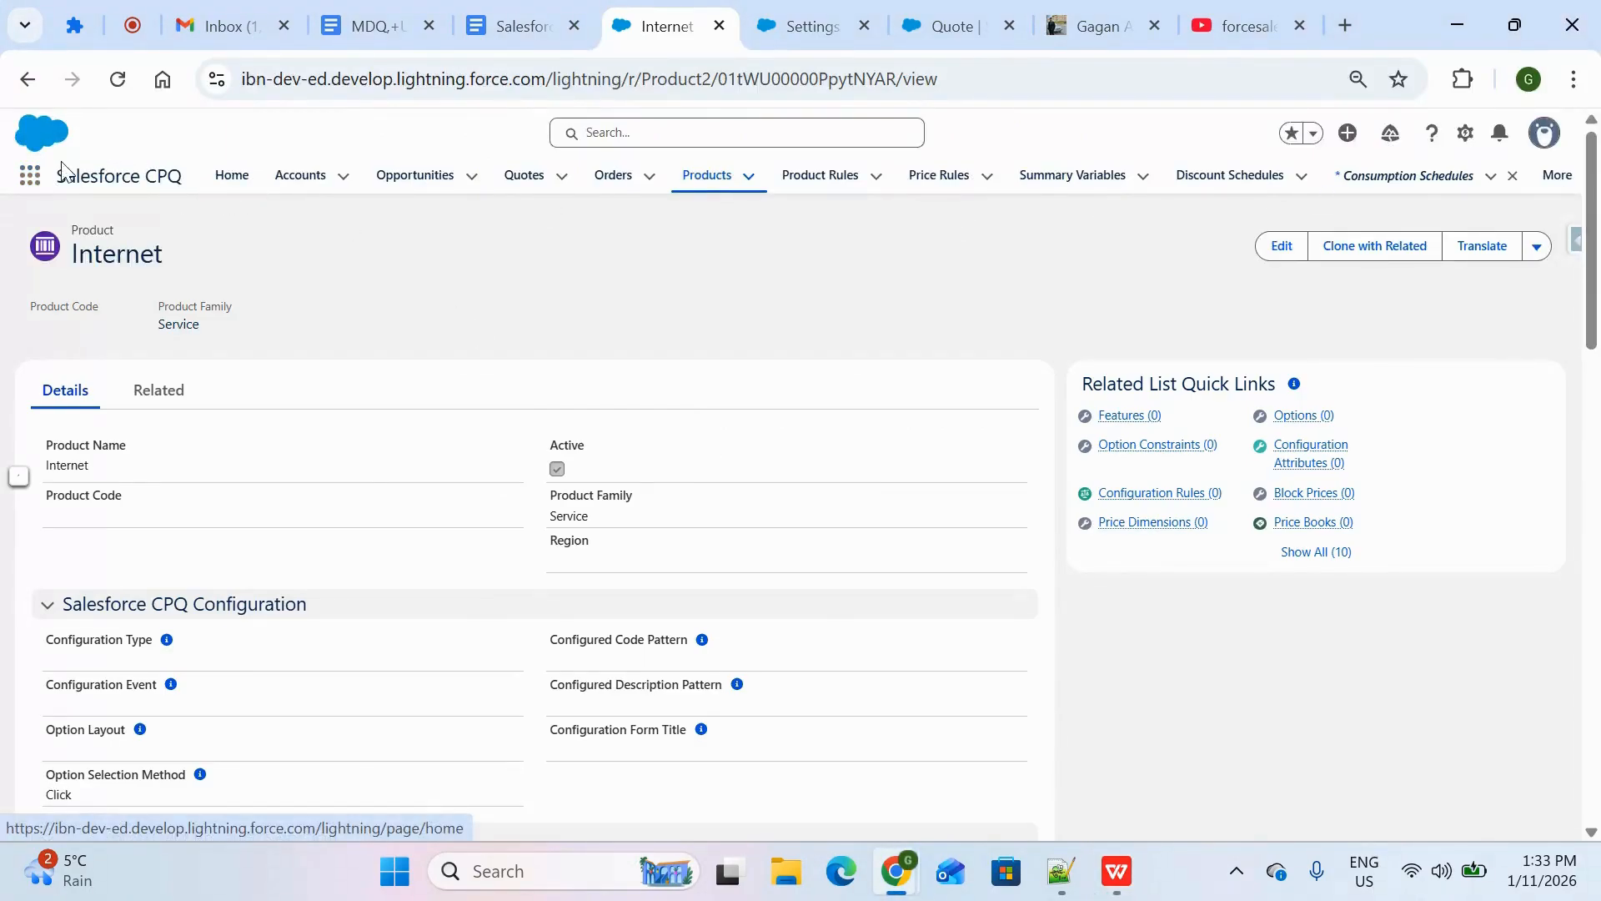
click(30, 175)
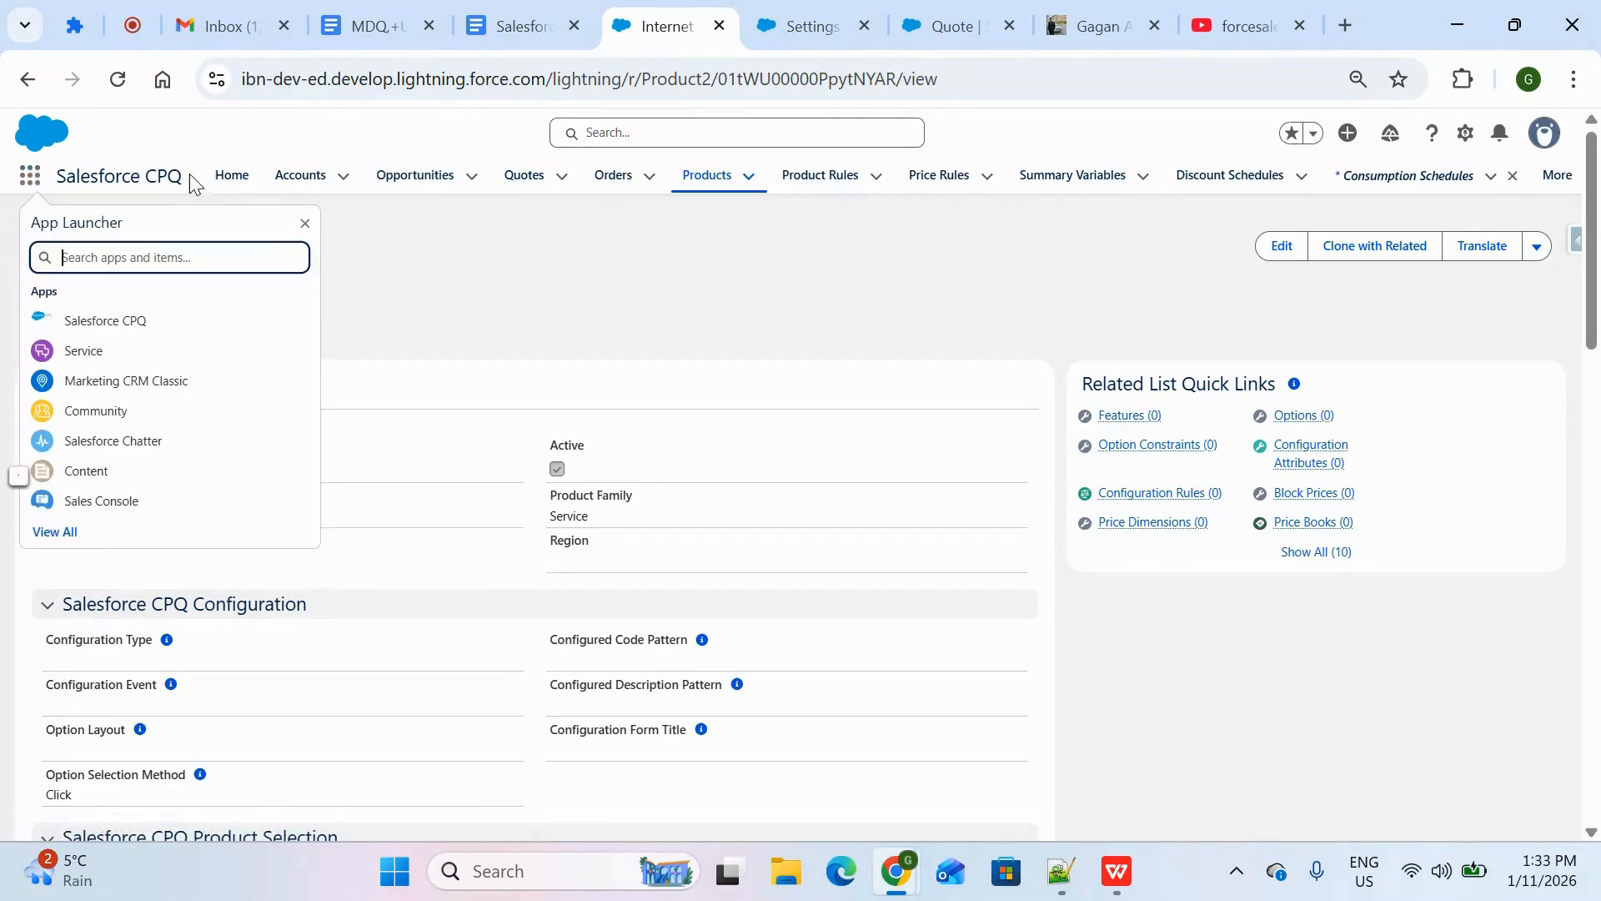
click(1441, 194)
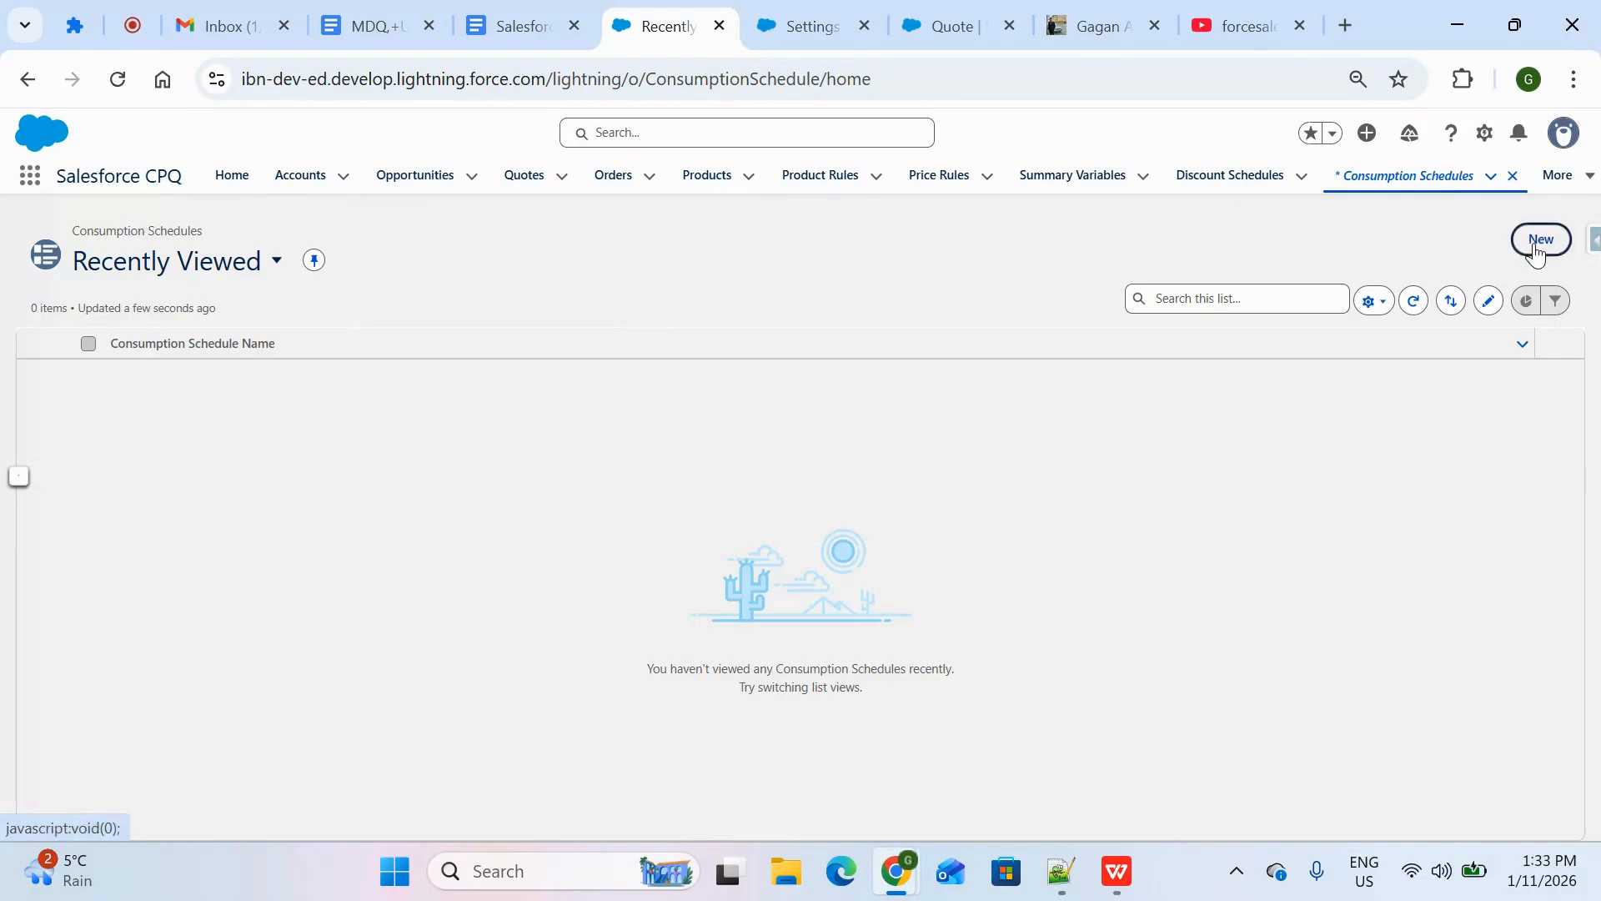
click(1537, 243)
click(577, 362)
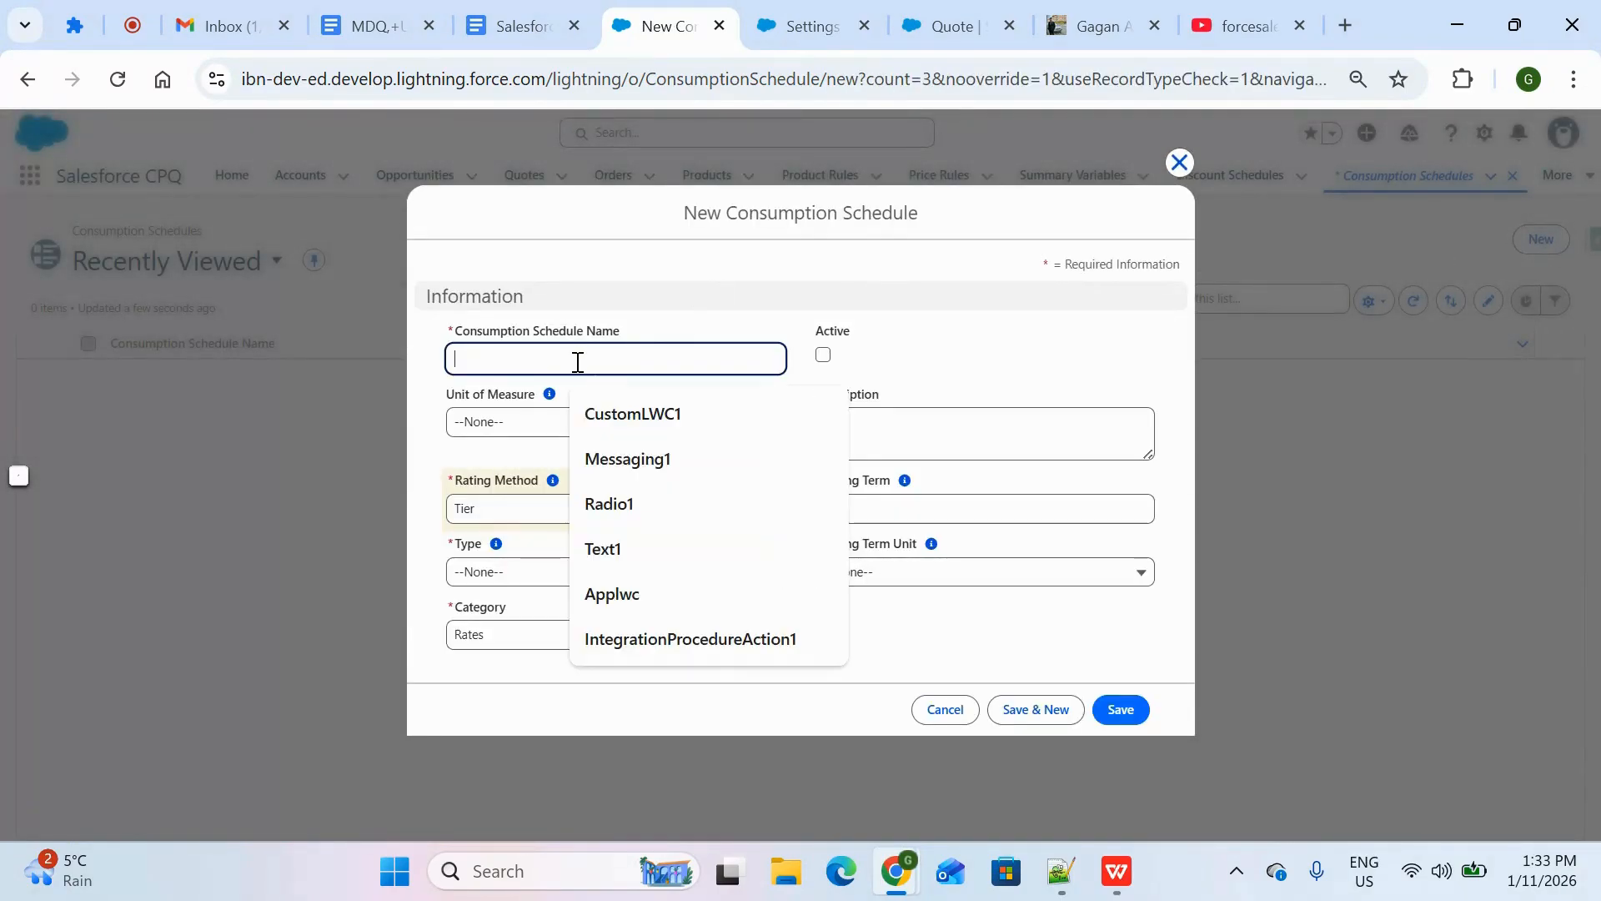
text(Internet co)
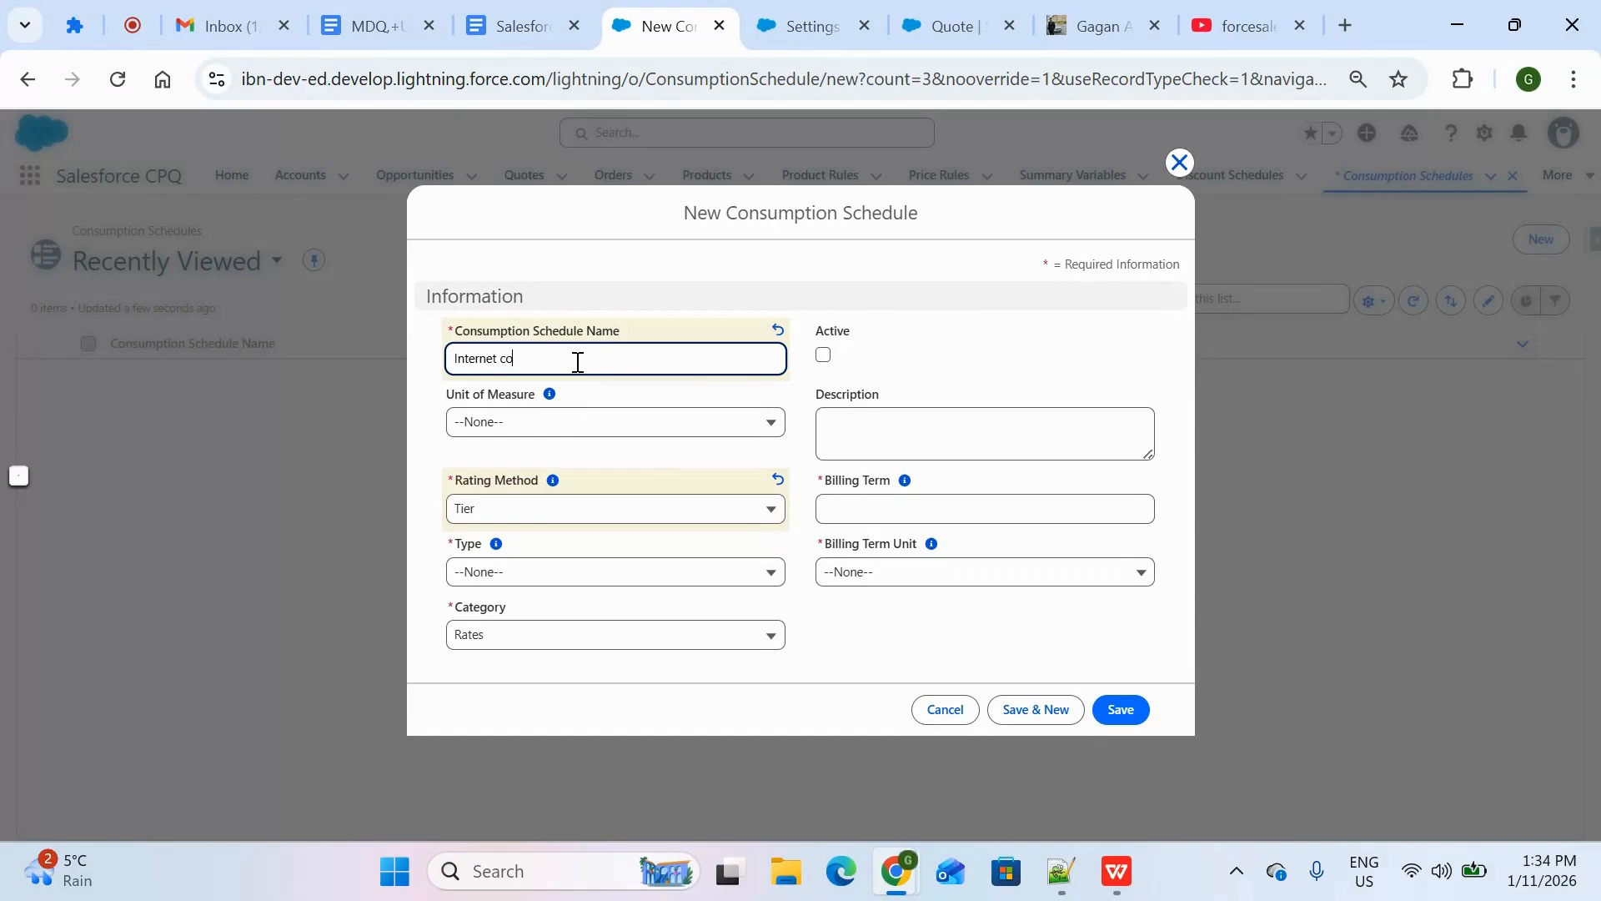
text(nsumption)
click(885, 334)
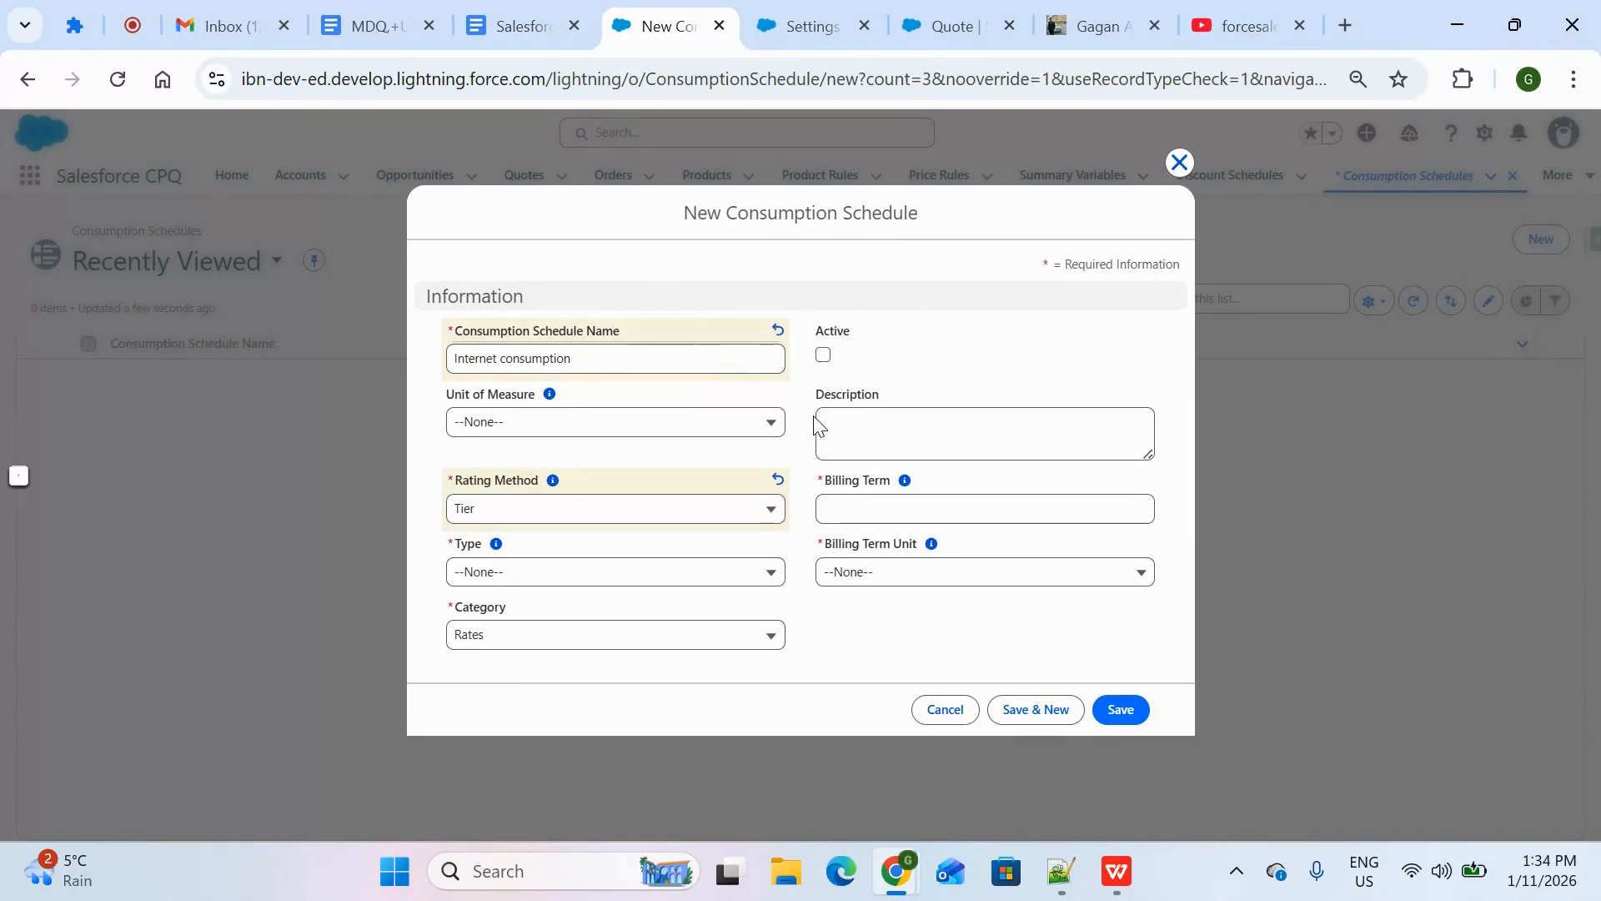
Keep the schedule's Rating Method as Tier and Category as Rates, and set its Type to Slab.
key(alt+Tab)
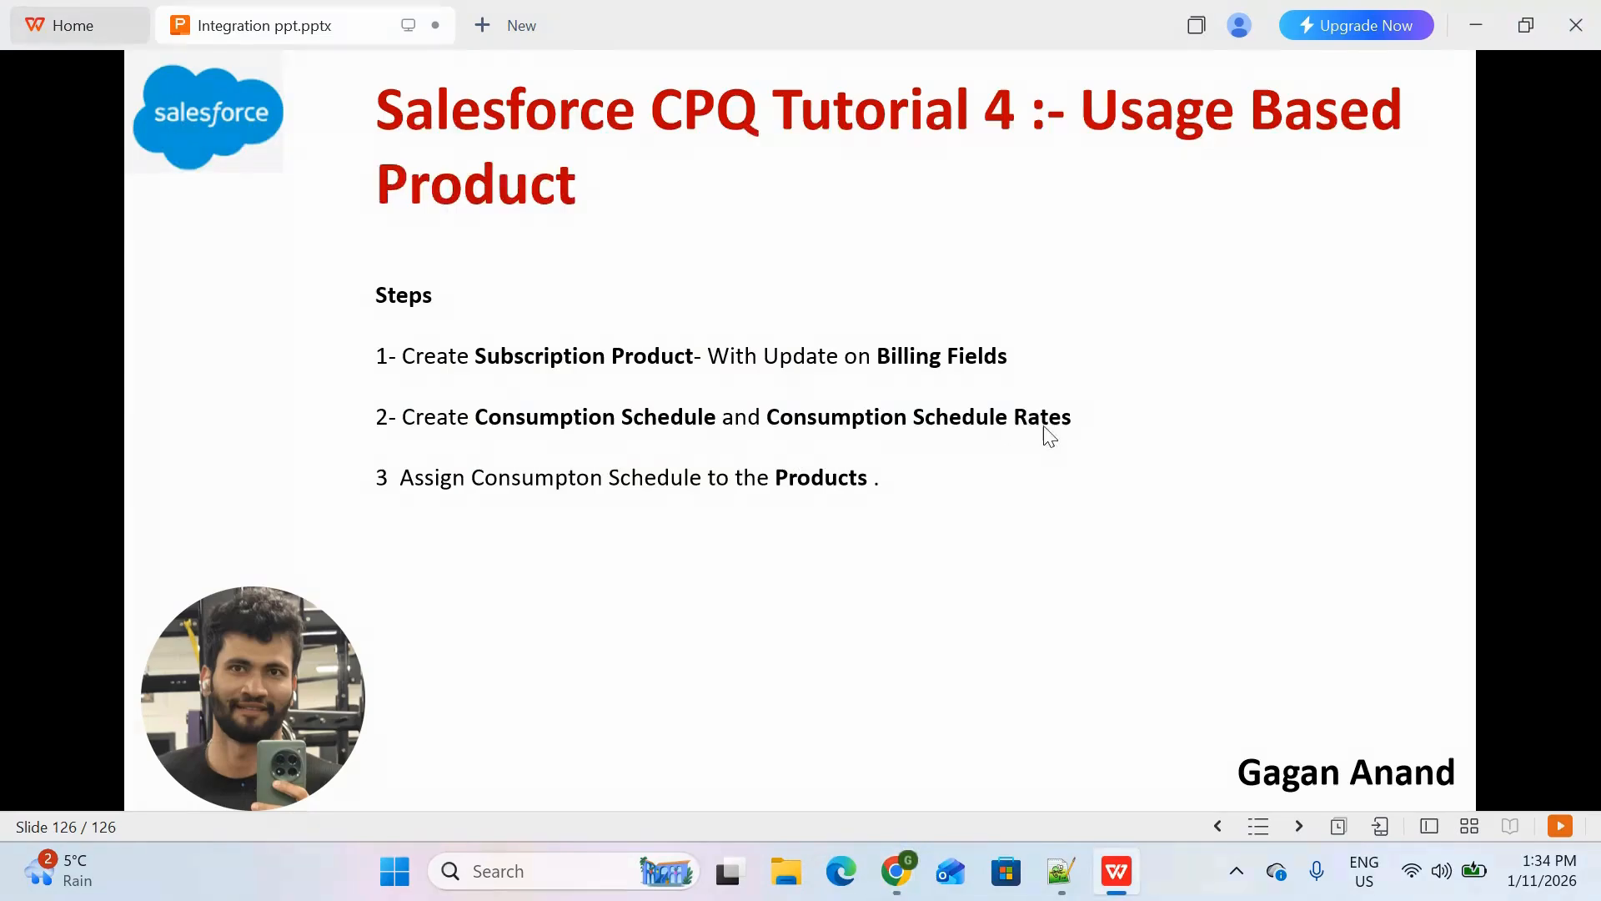
key(alt+Tab)
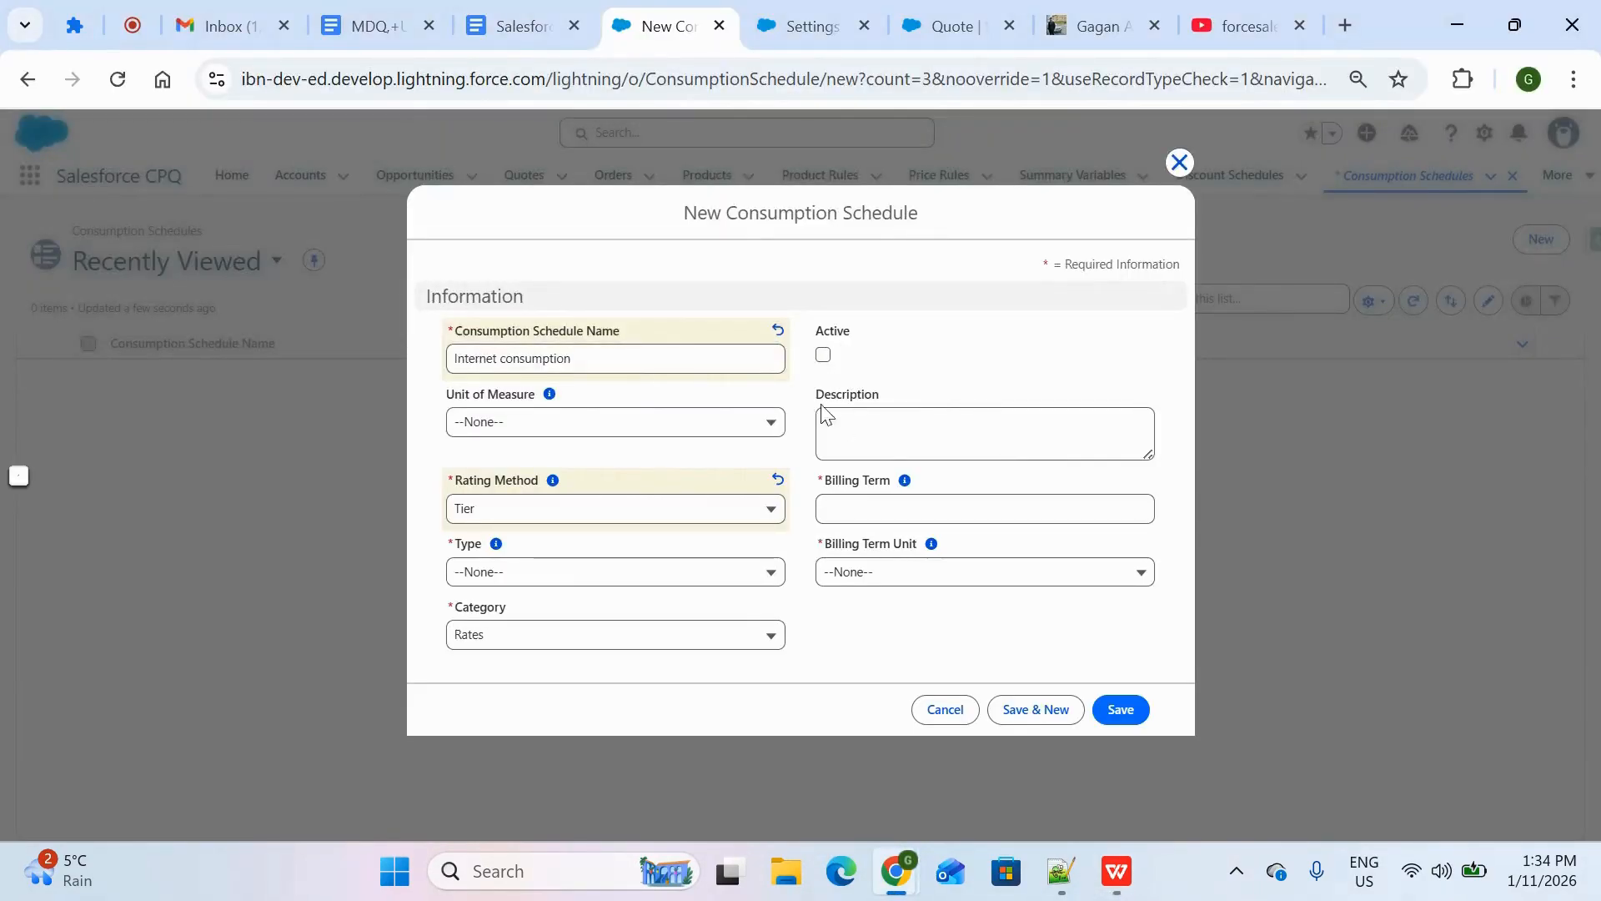
click(698, 517)
click(670, 551)
click(652, 577)
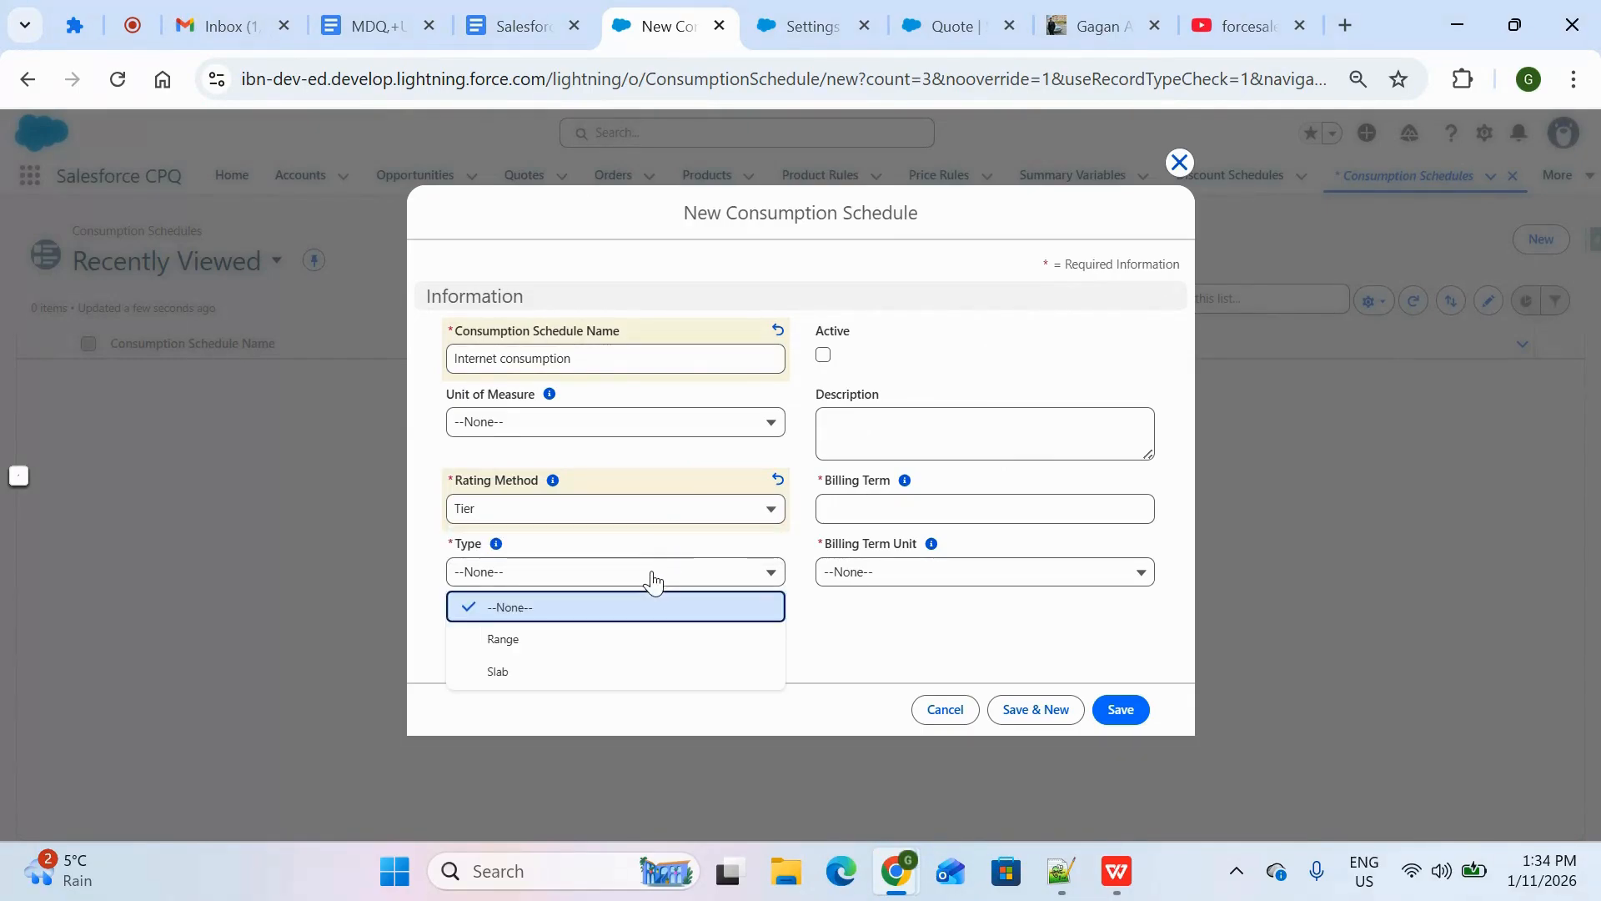
click(609, 677)
click(675, 639)
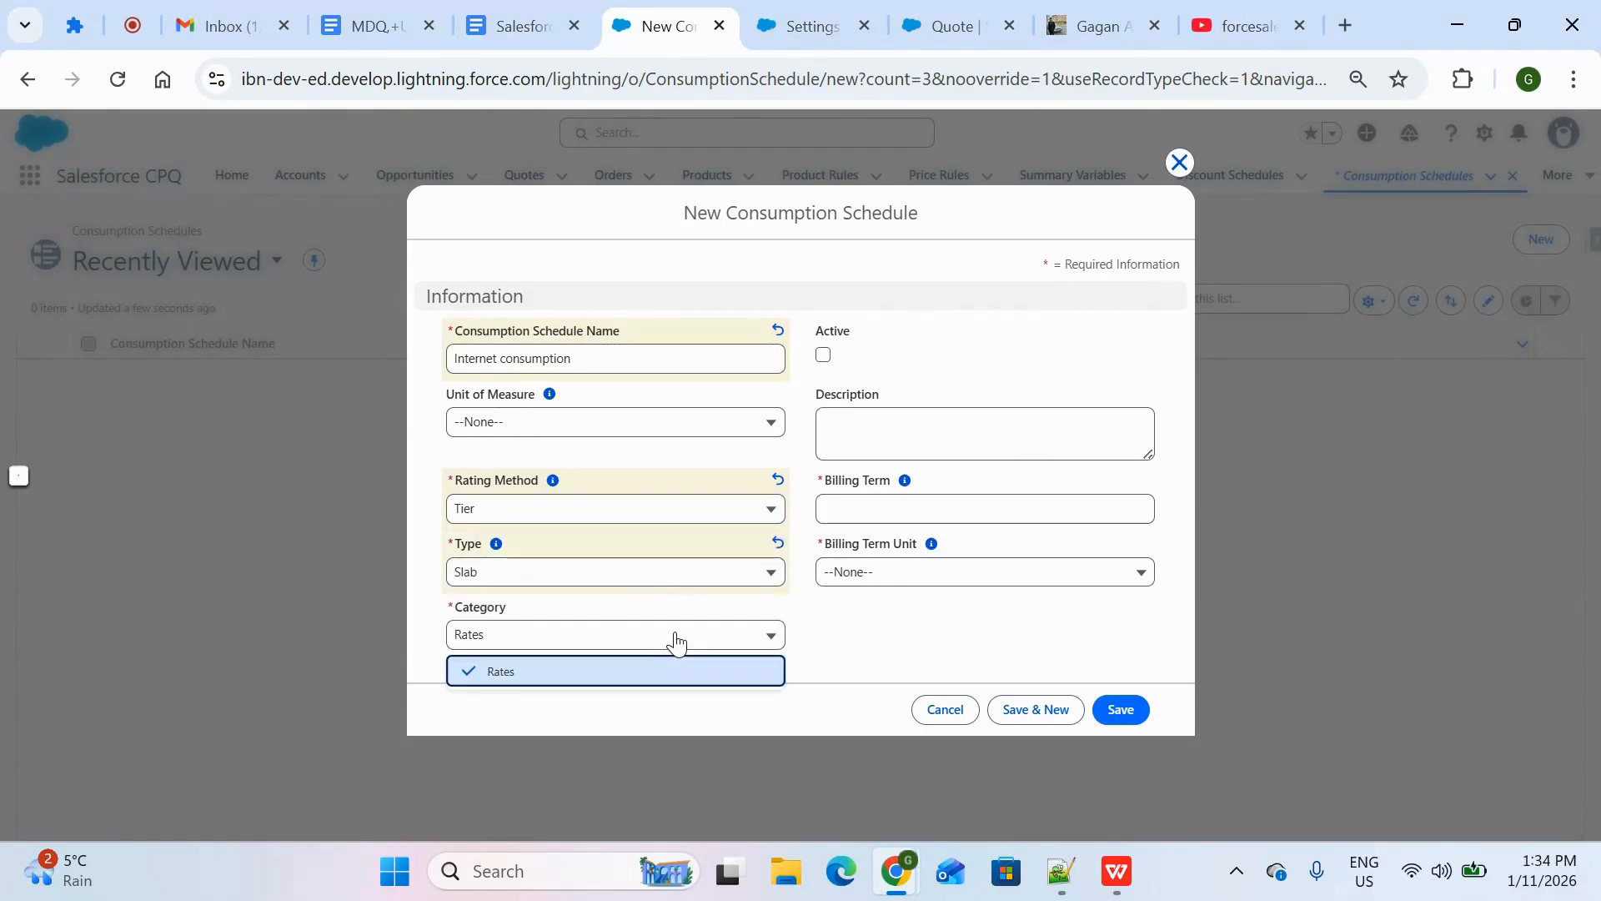
click(942, 641)
Set the Billing Term to 12 and the Billing Term Unit to Month, and save the consumption schedule.
click(931, 500)
text(12)
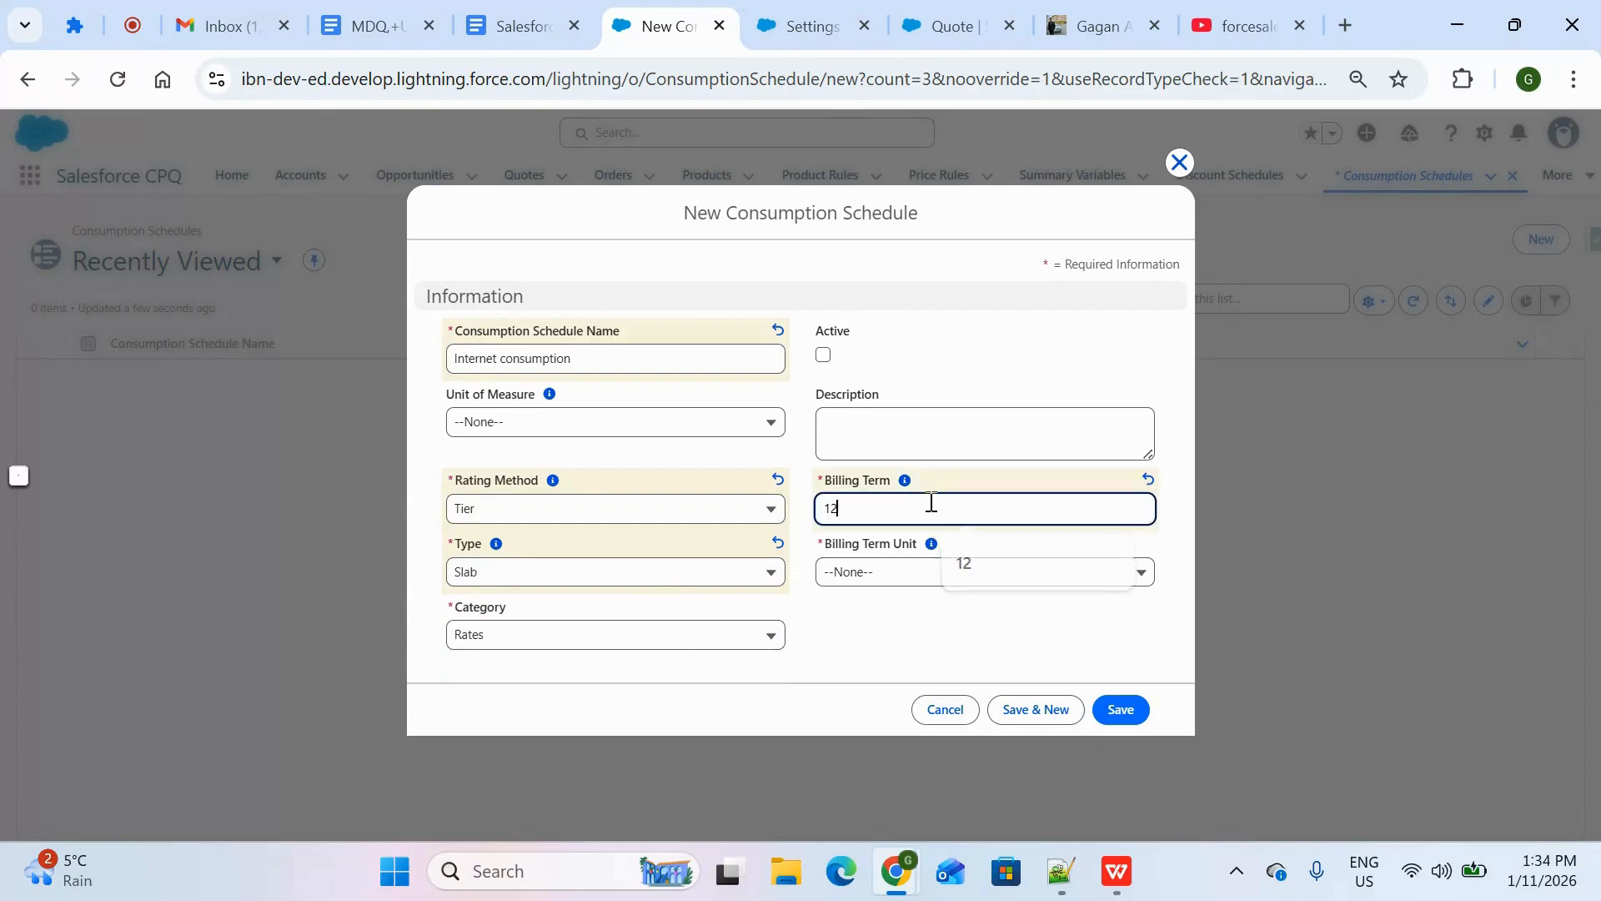
click(929, 575)
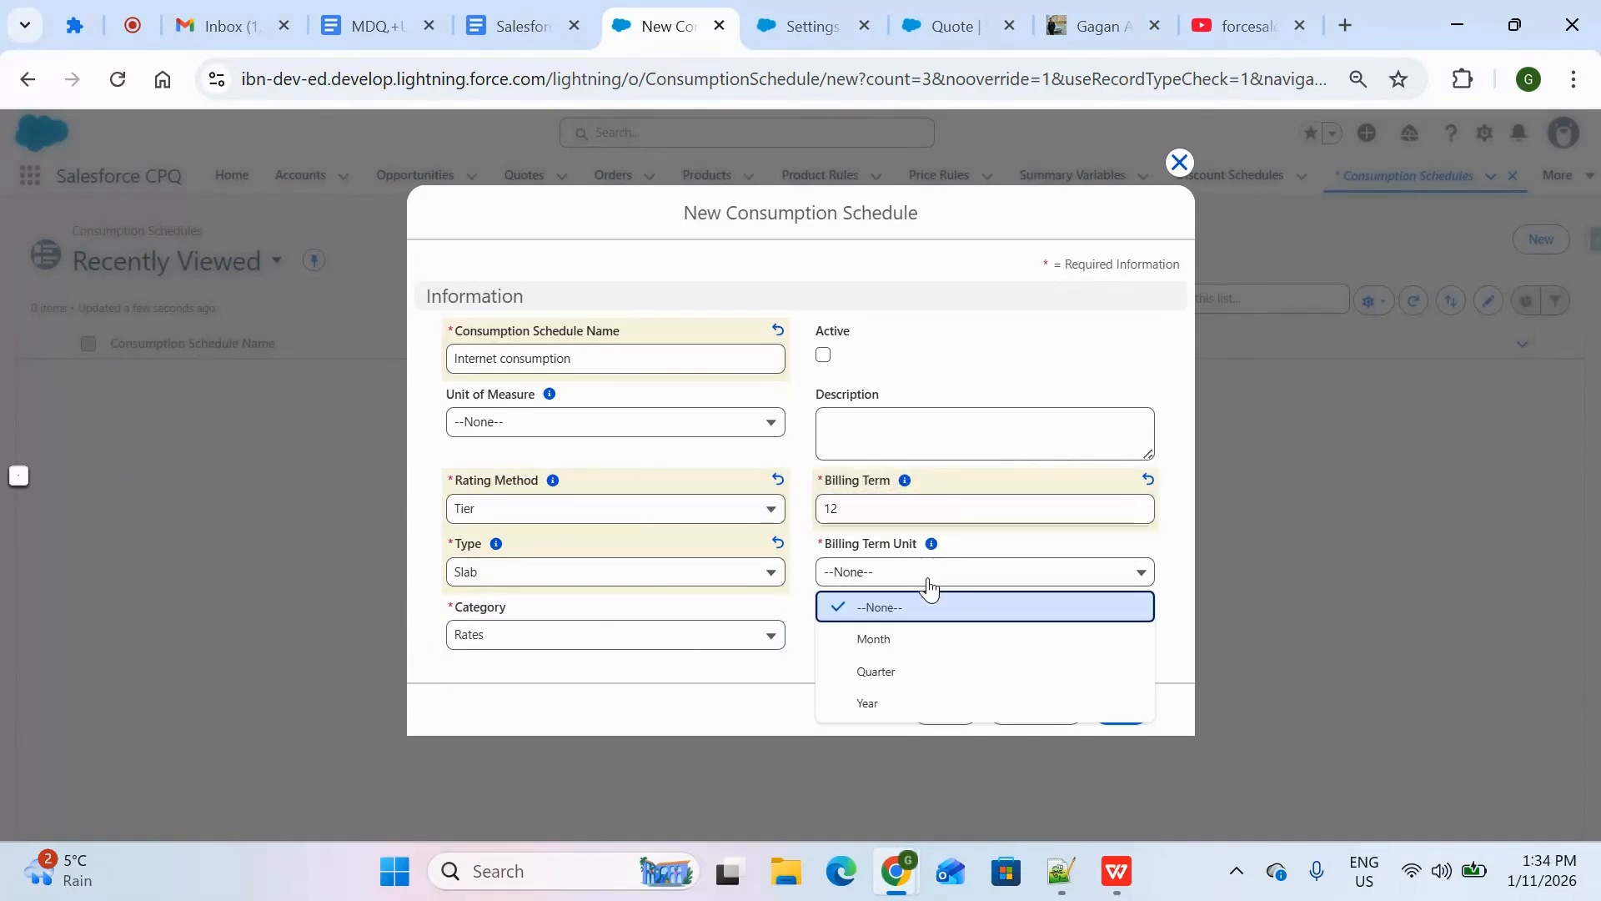
click(922, 640)
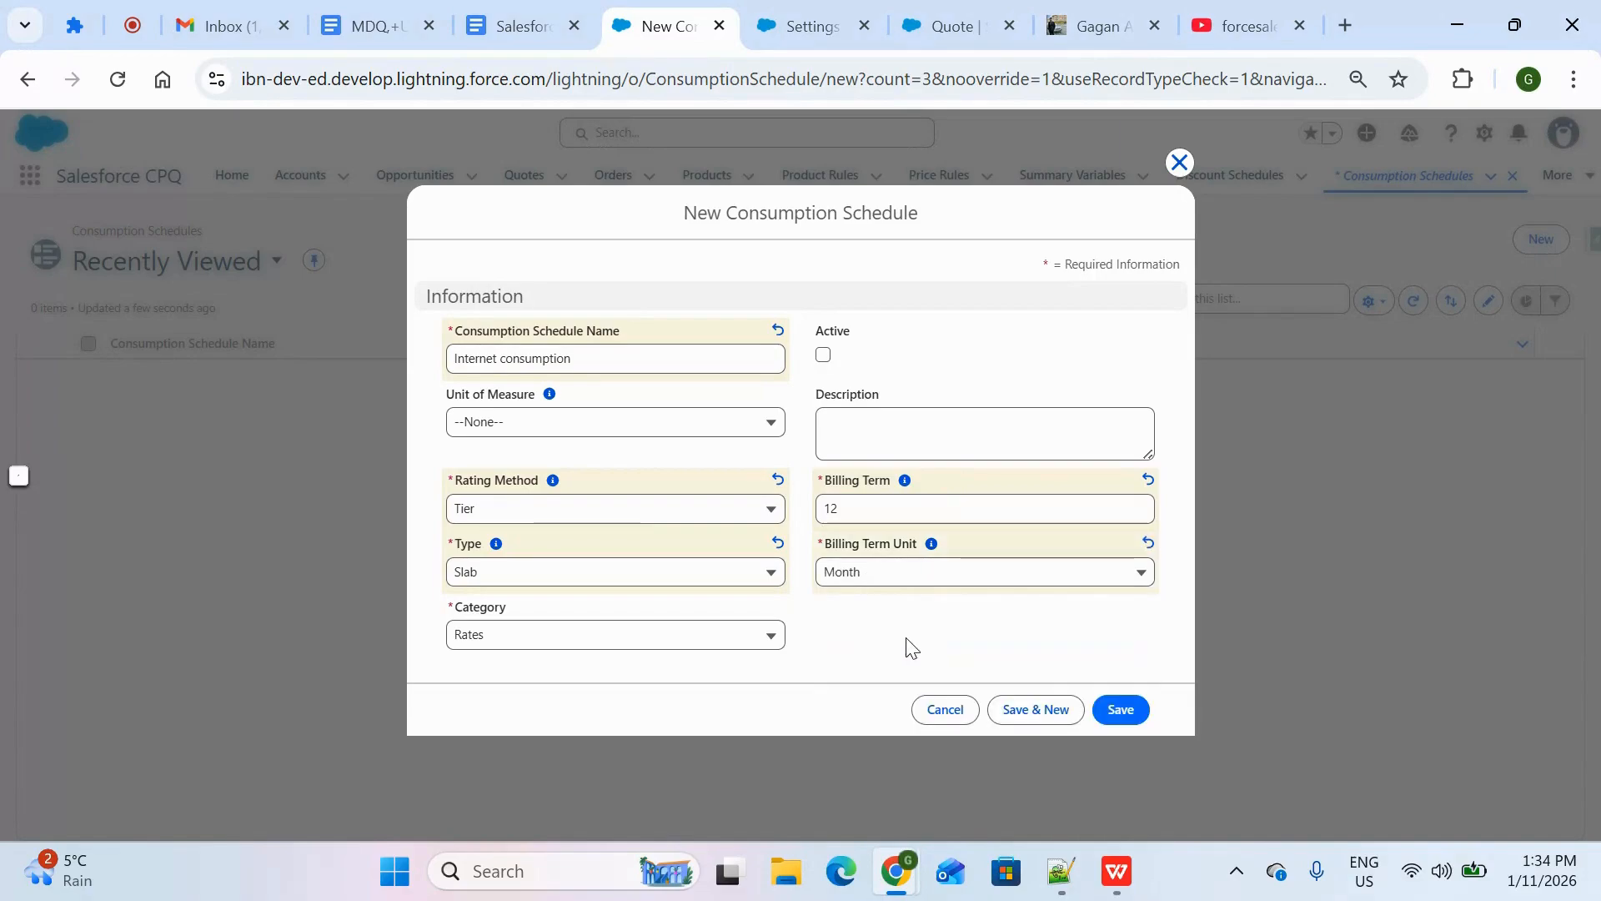
click(1107, 707)
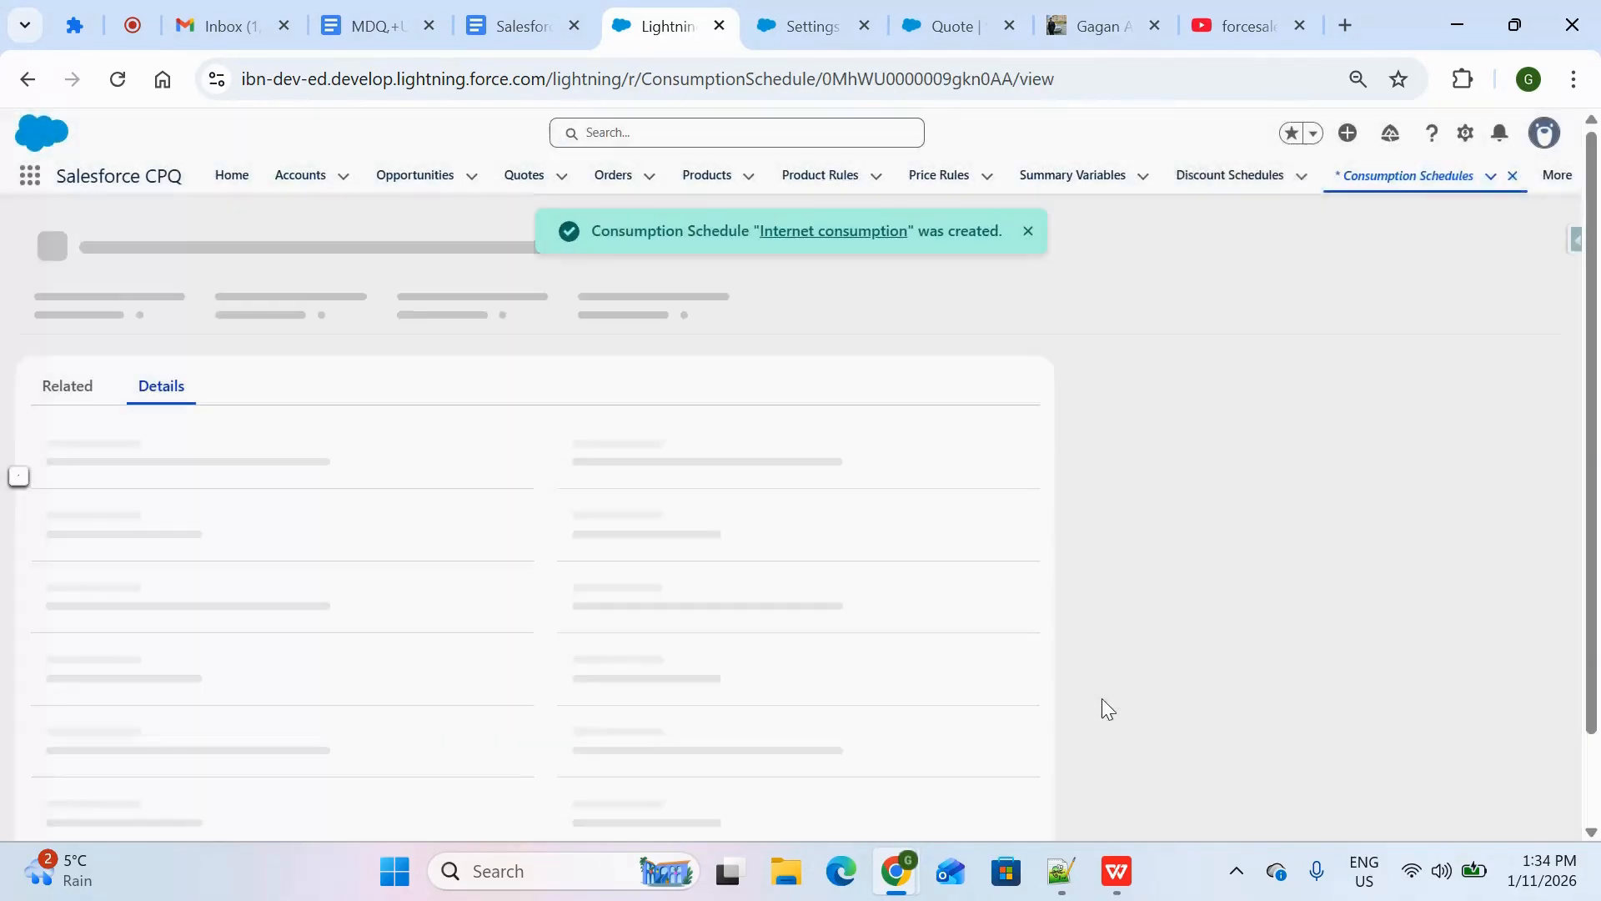
Edit the saved Internet consumption schedule's details, set its Unit of Measure to MB and save it.
click(89, 389)
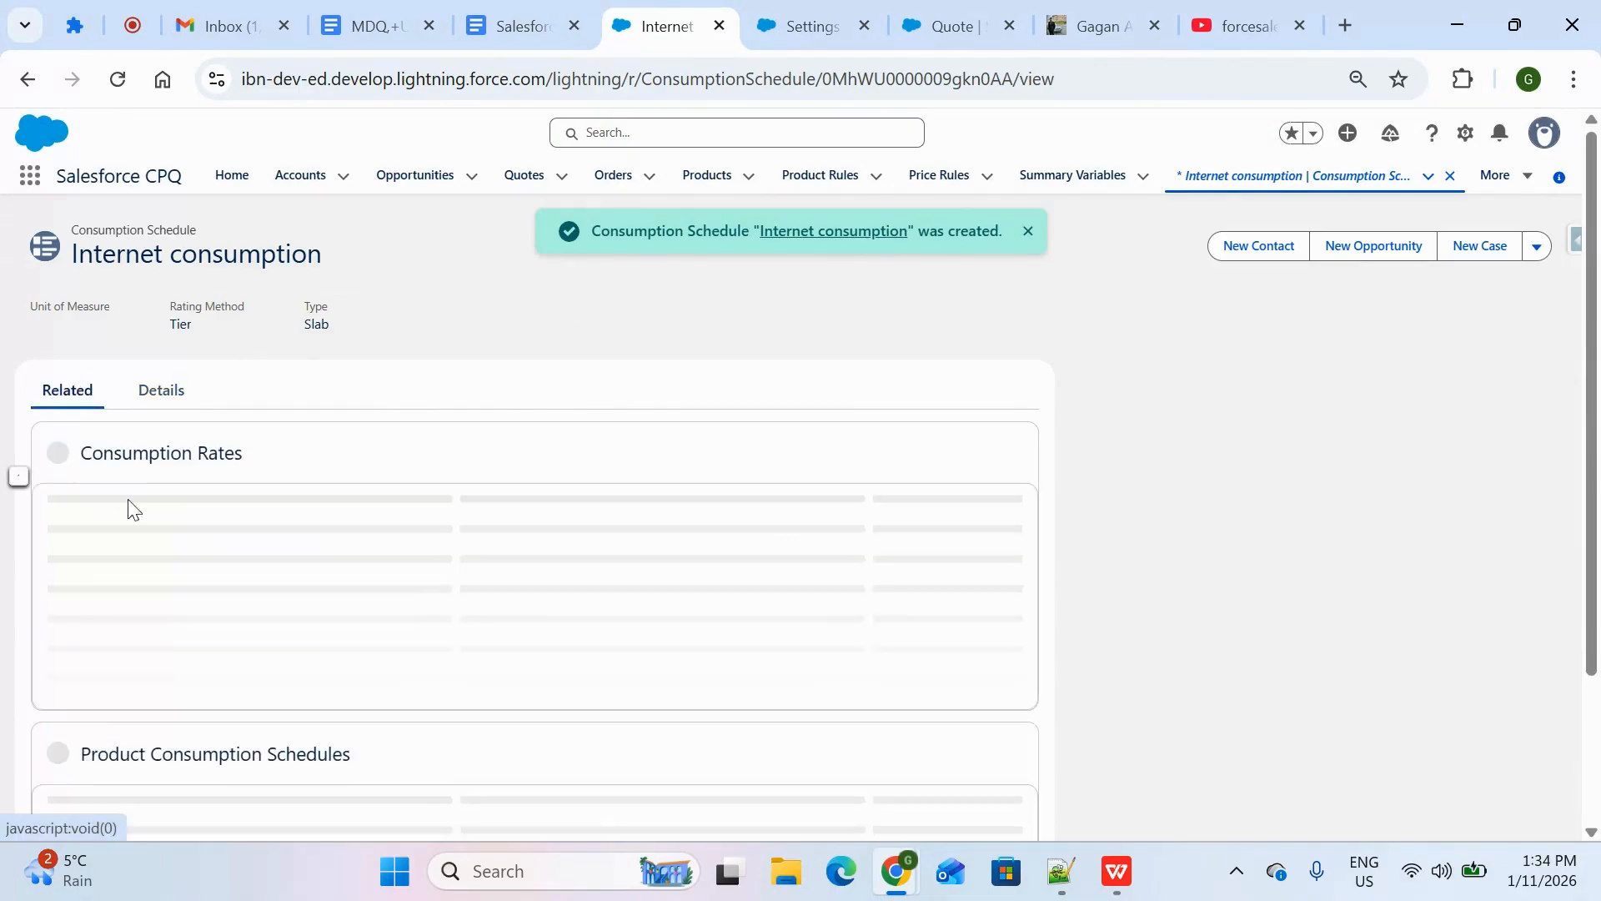
key(alt+Tab)
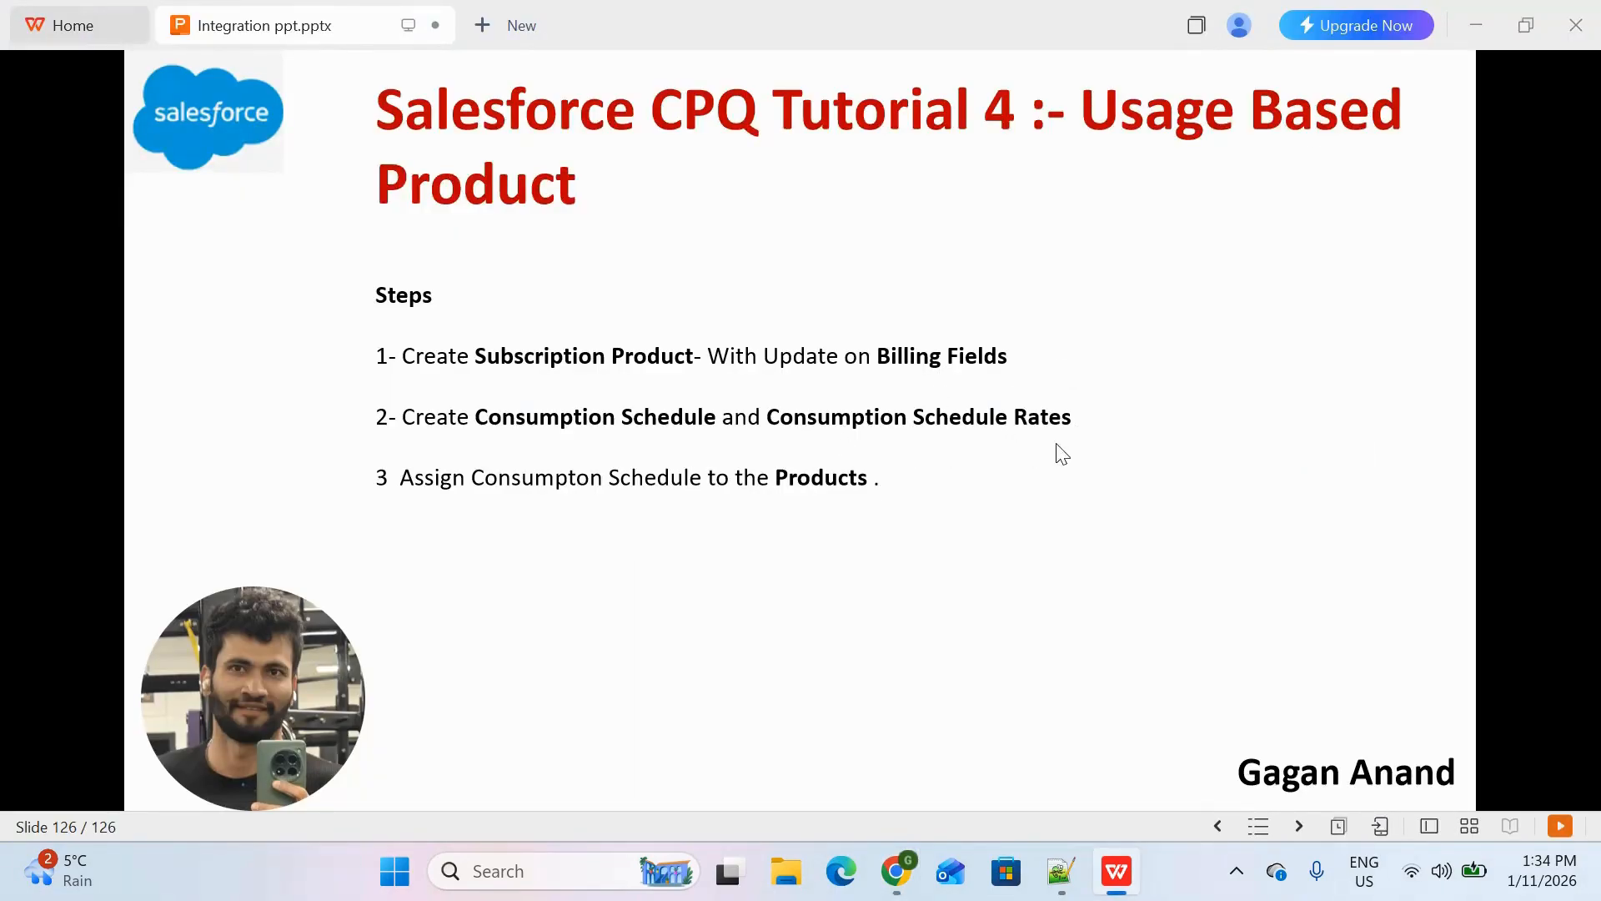
key(alt+Tab)
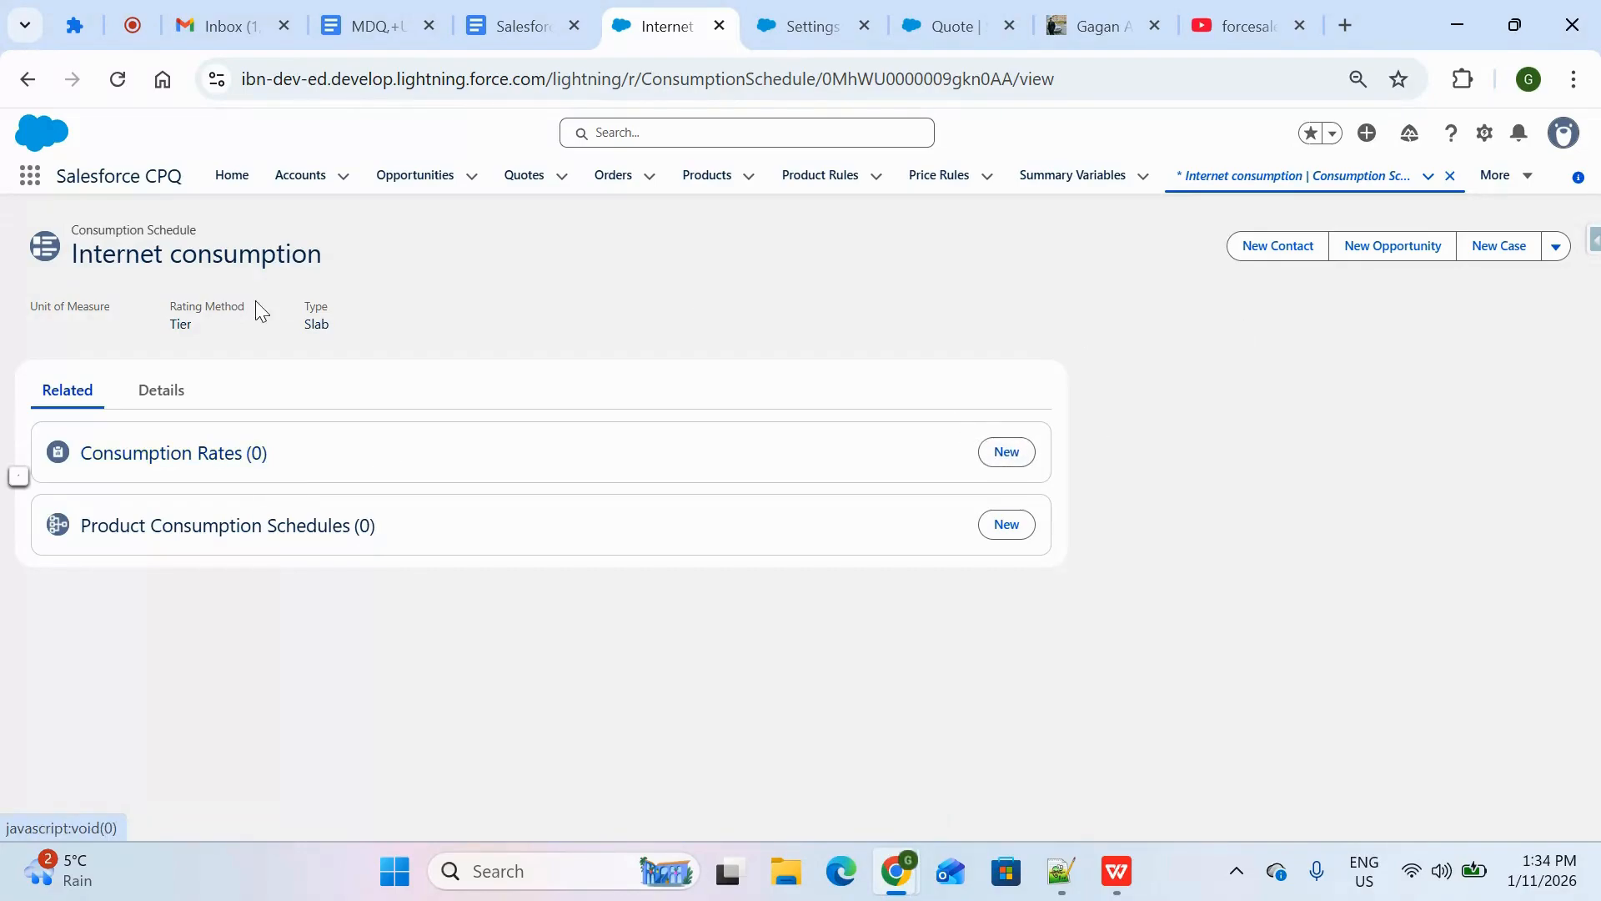
click(177, 388)
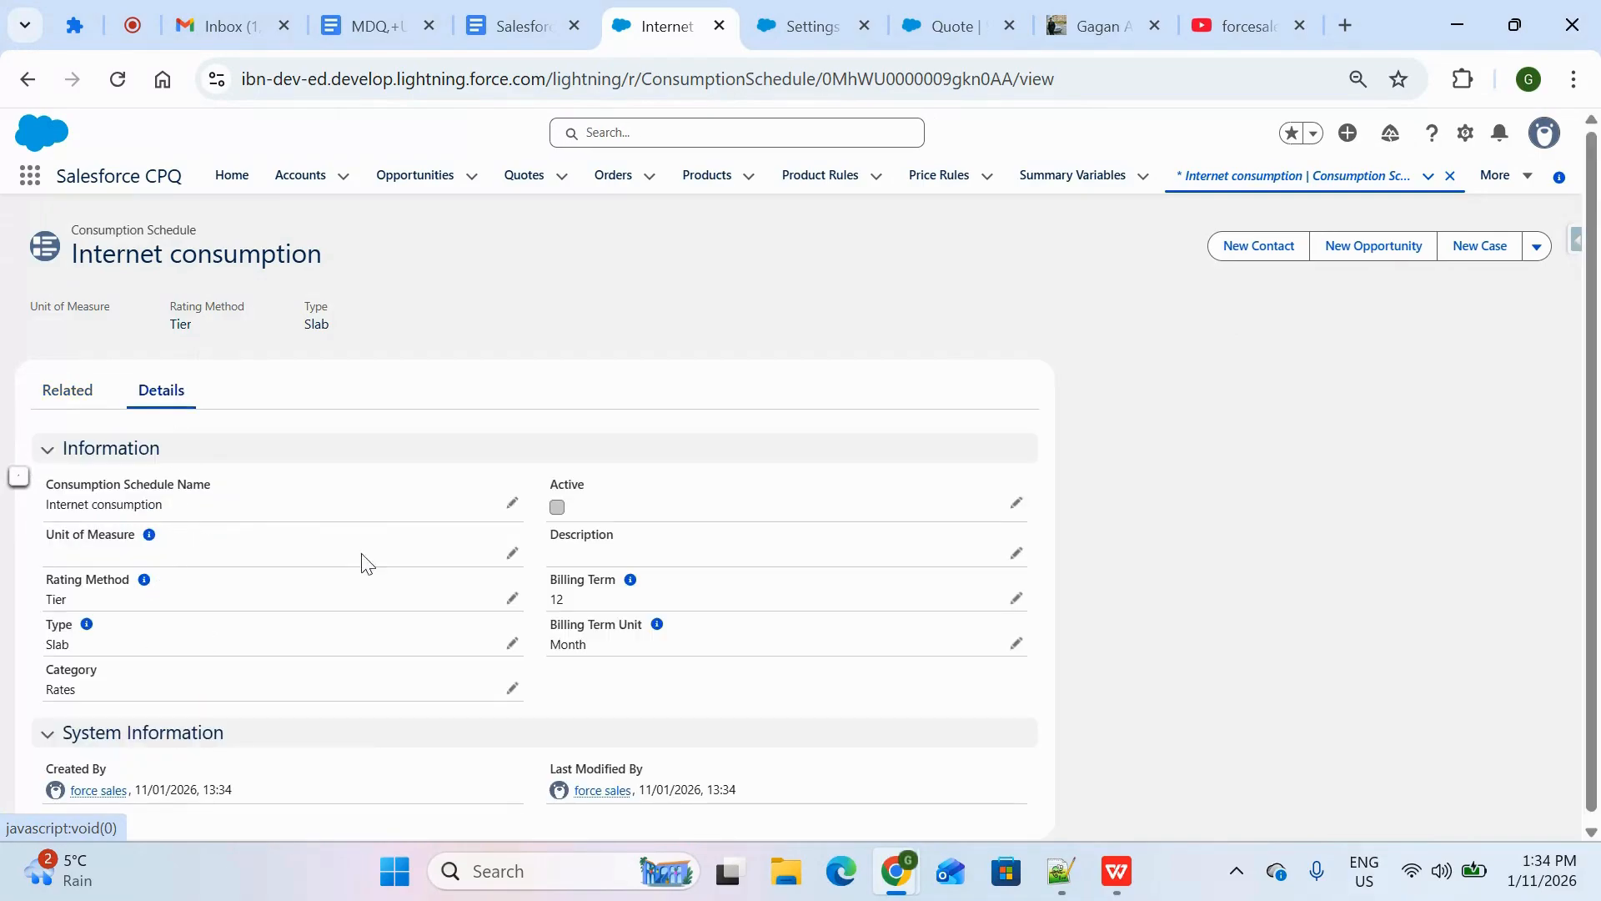
click(512, 556)
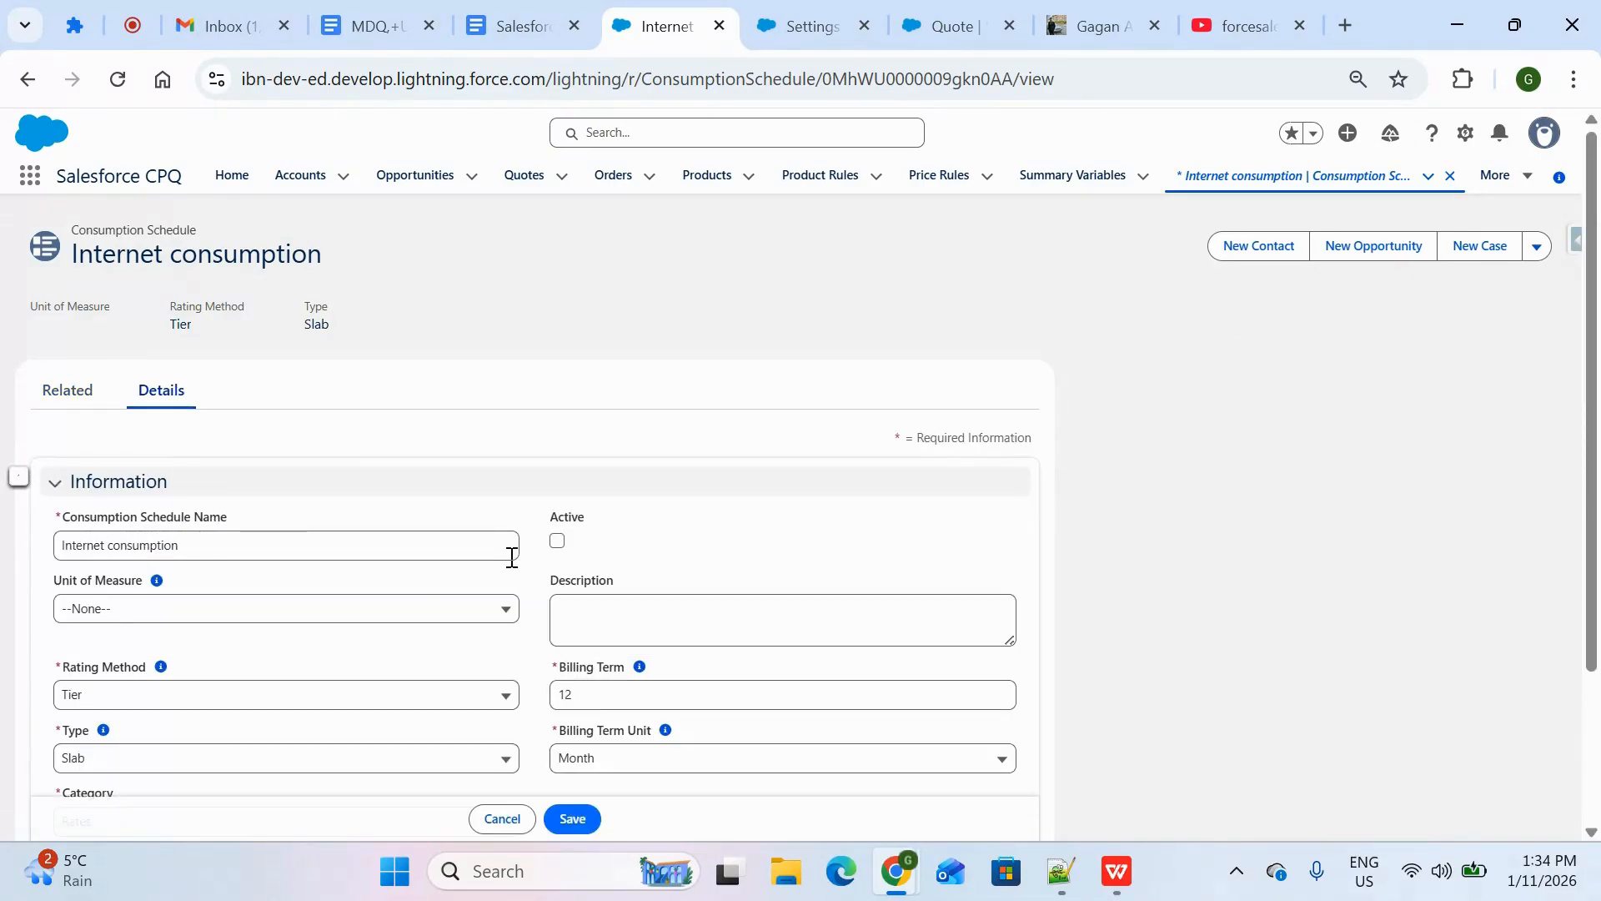
click(375, 613)
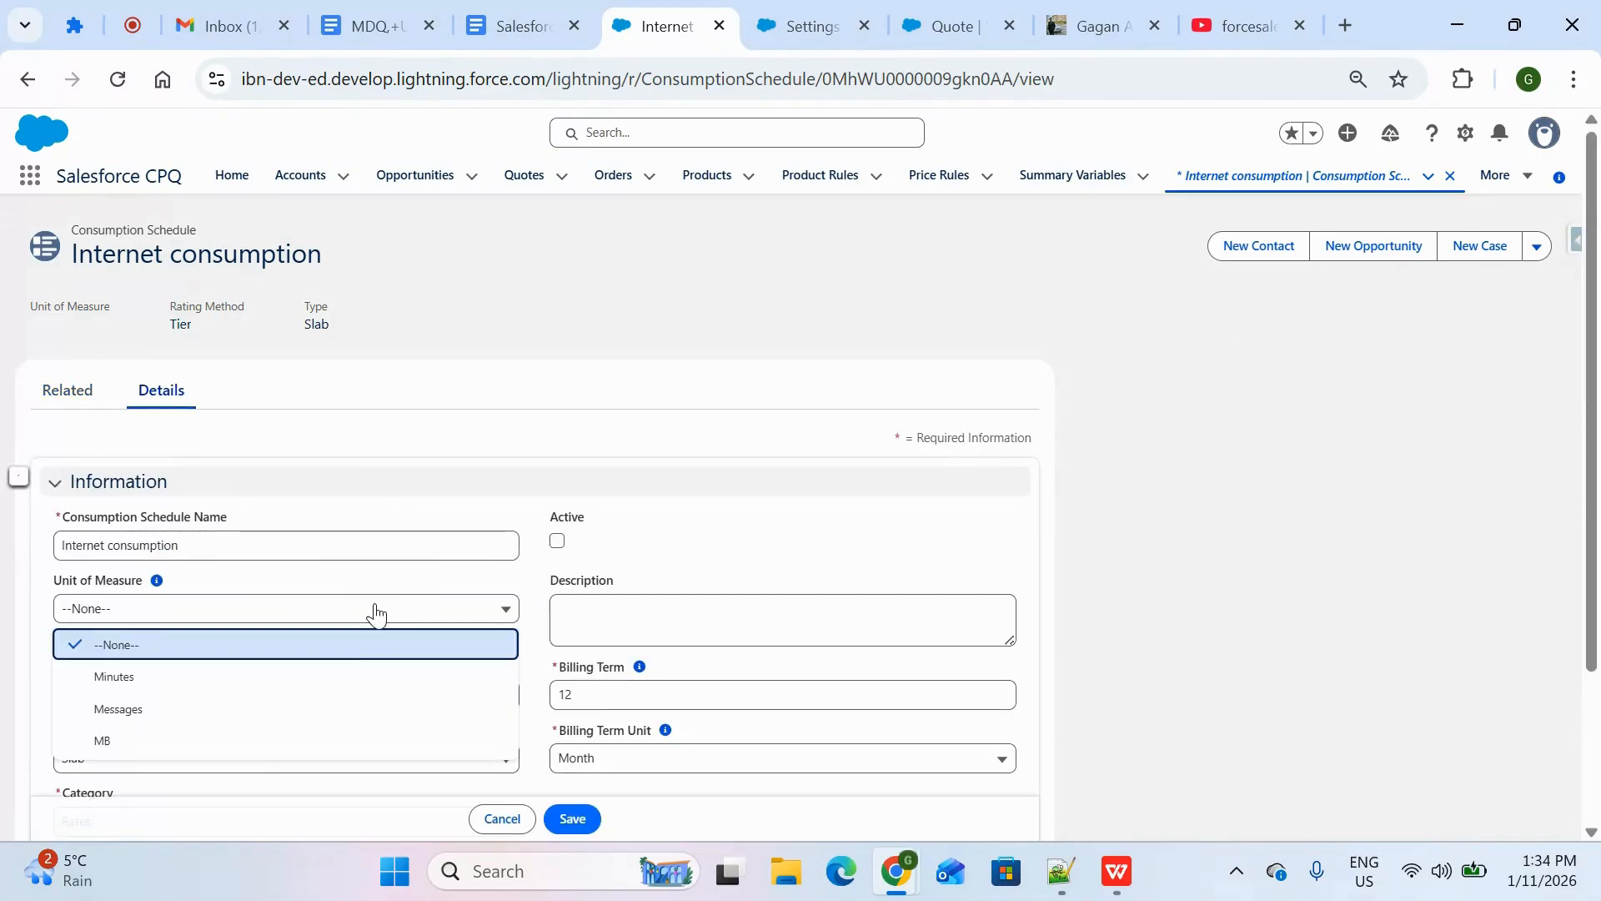
click(263, 750)
click(507, 609)
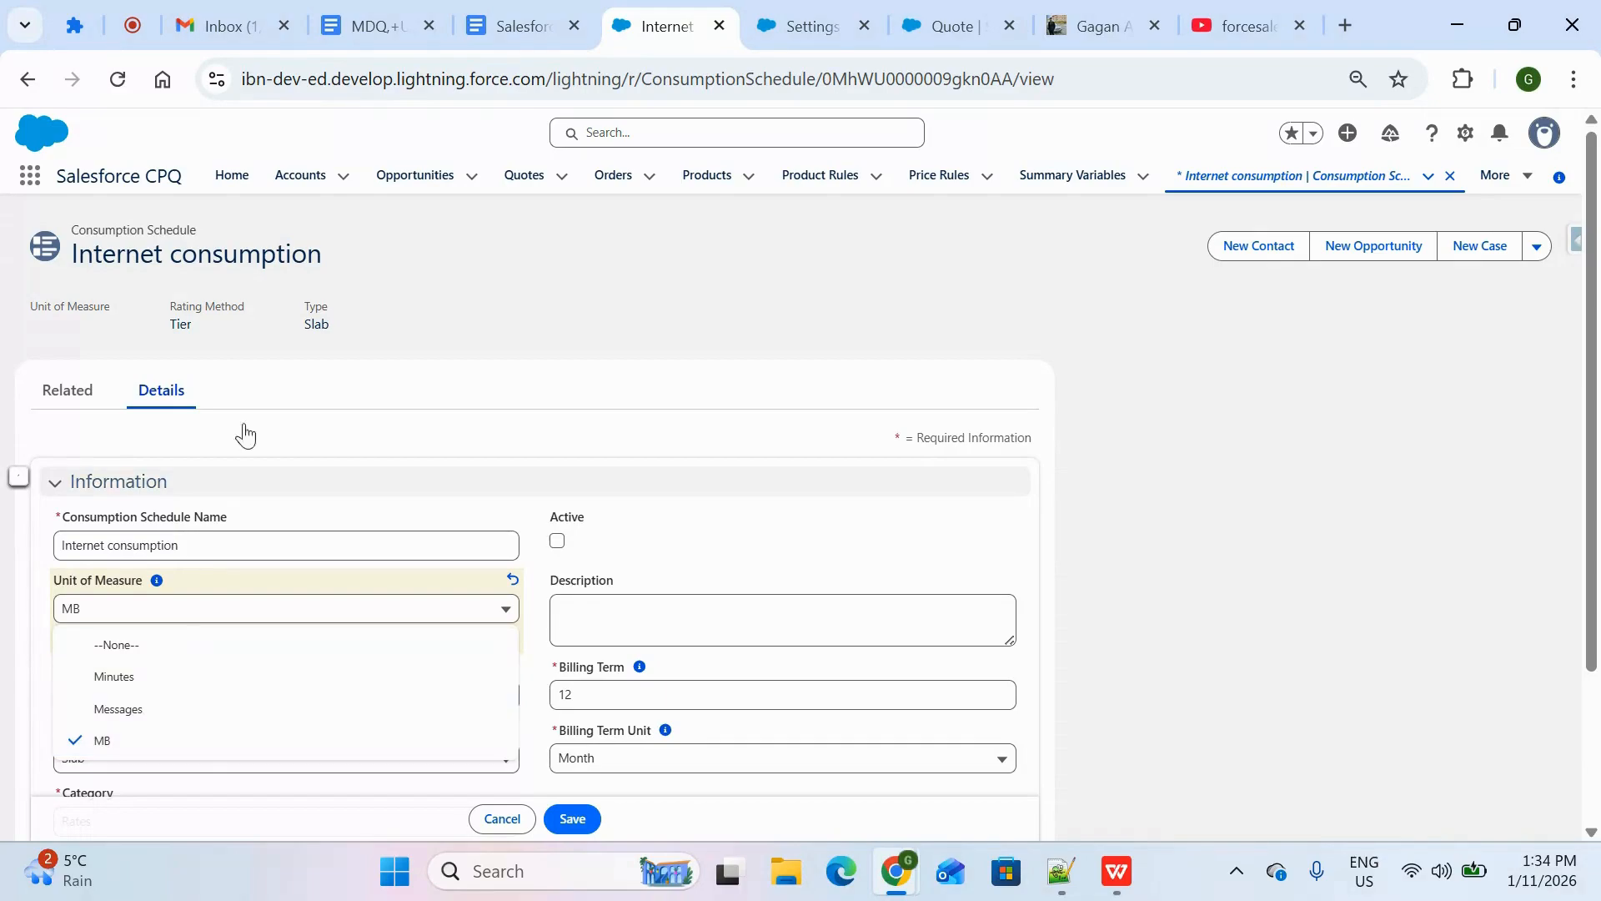
drag(207, 238, 56, 242)
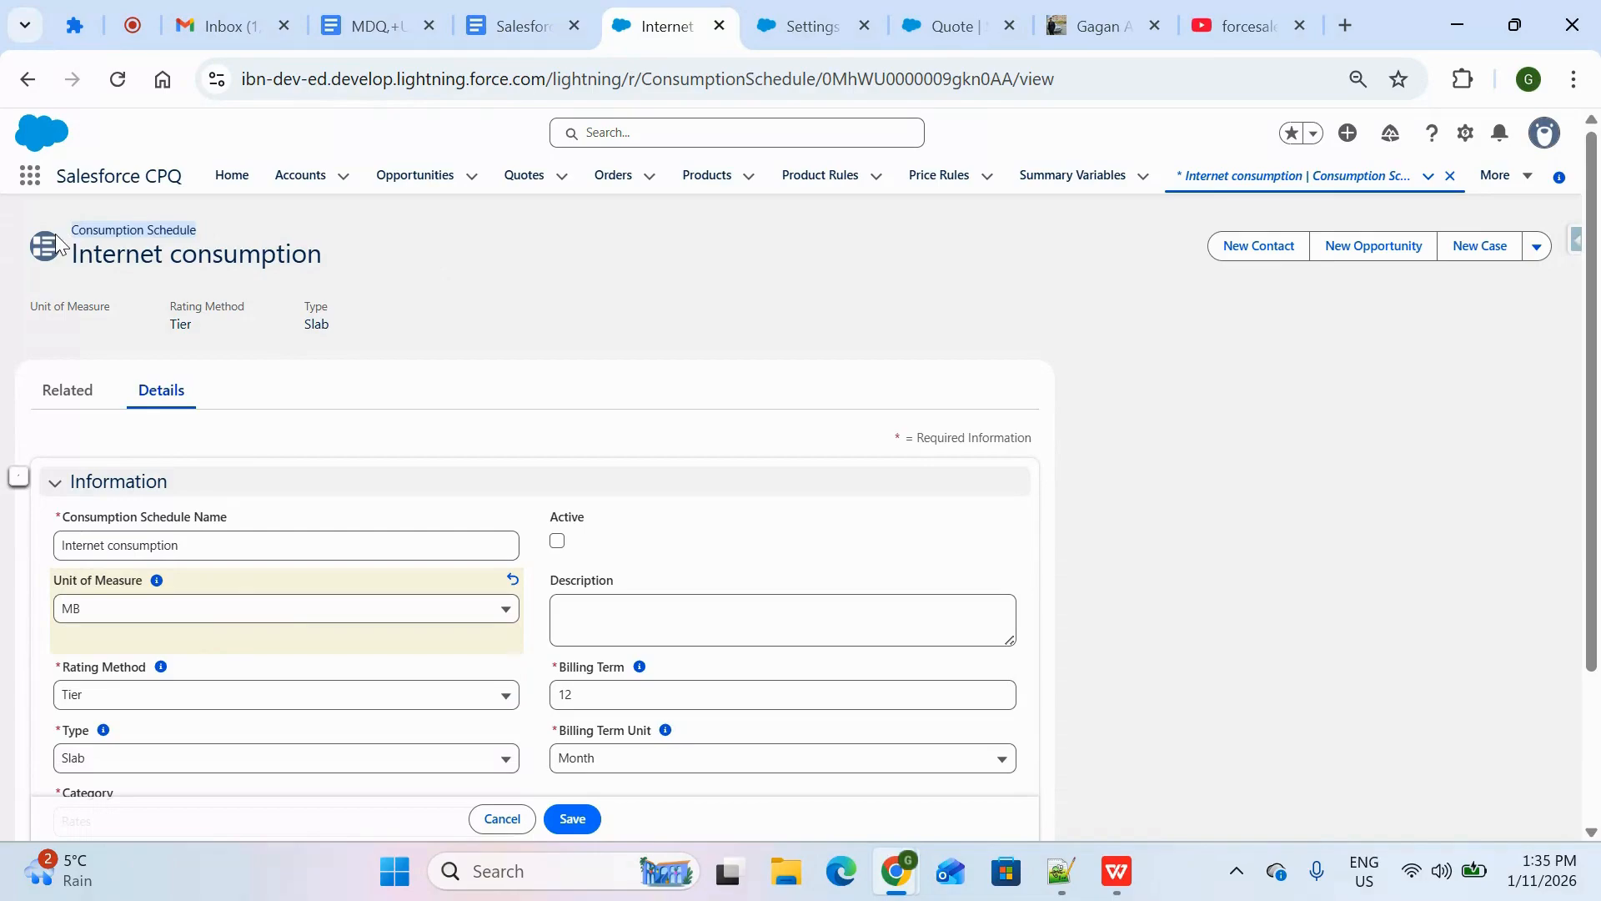
click(283, 617)
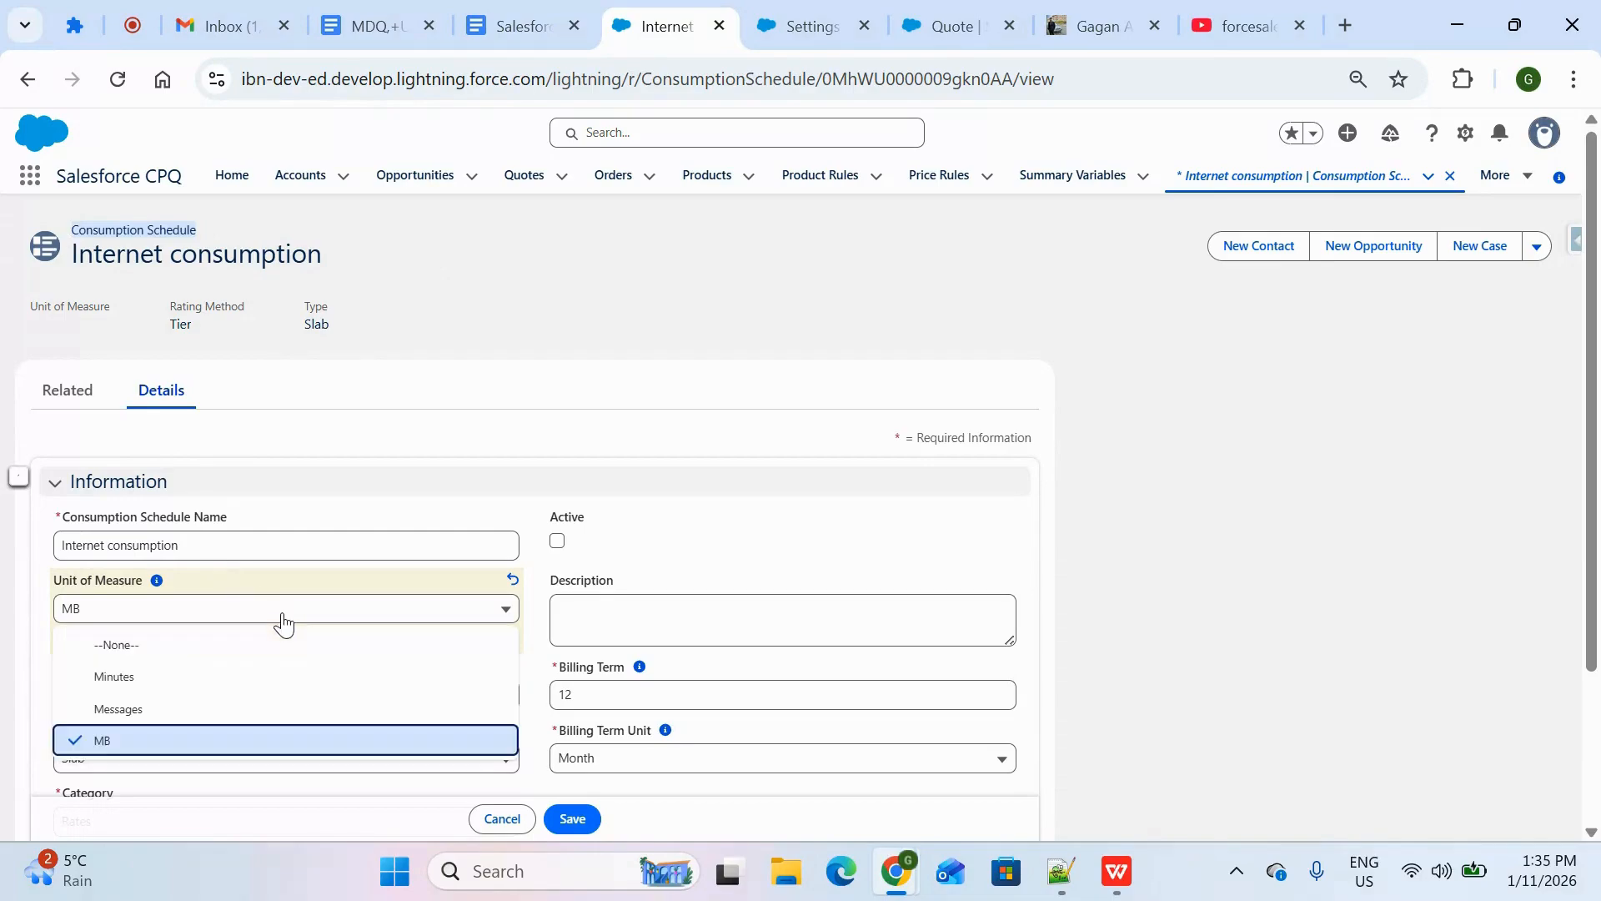
click(504, 346)
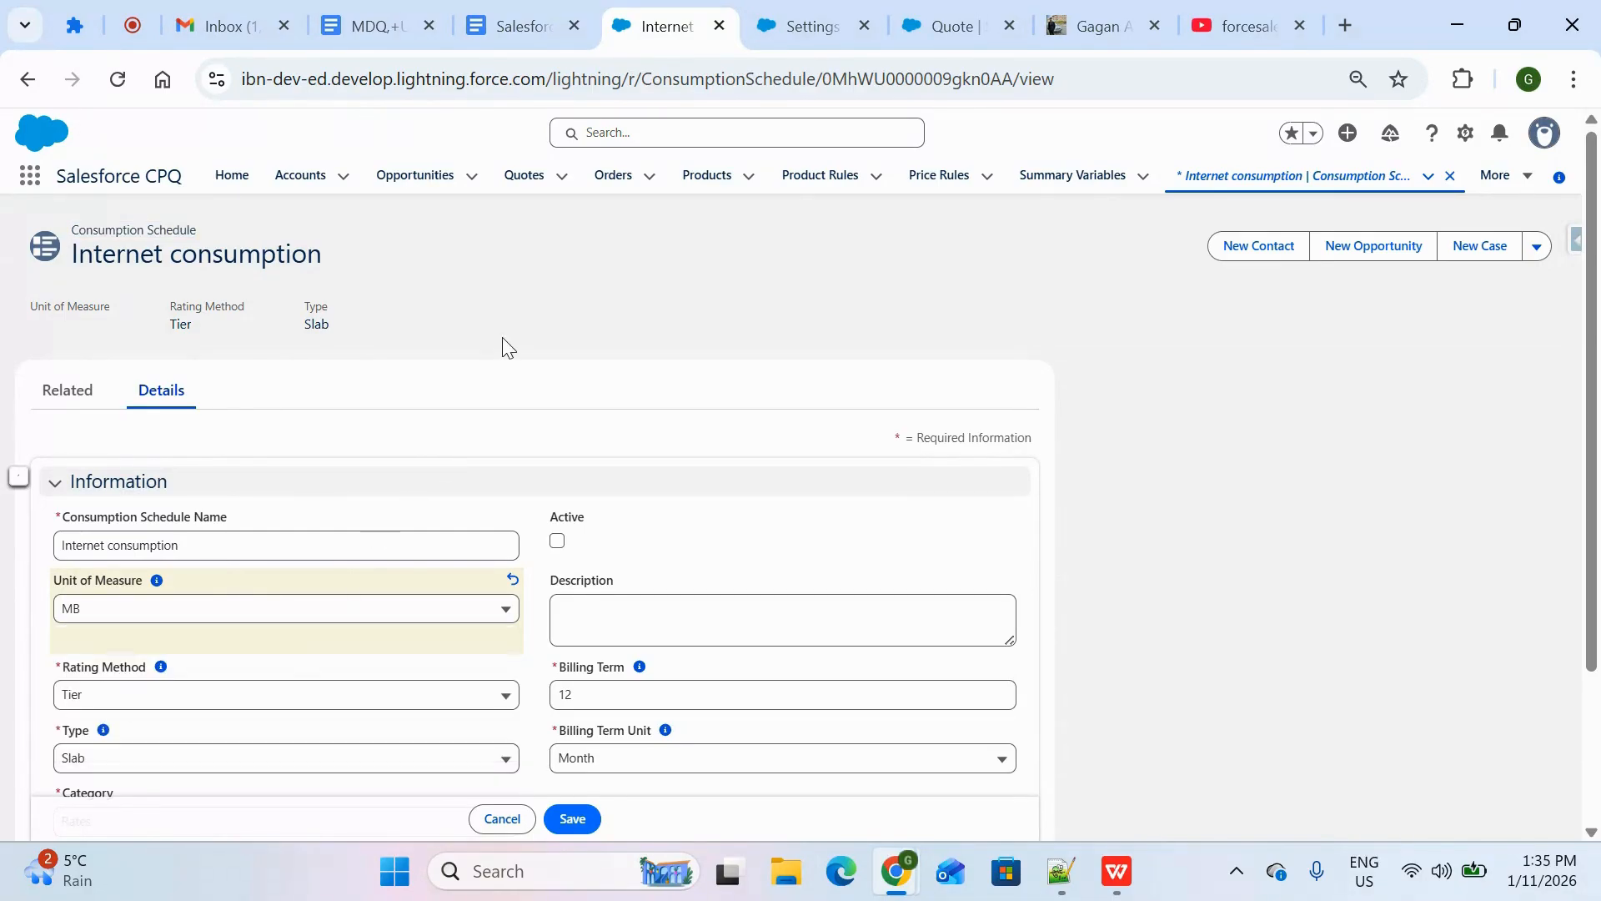
click(572, 818)
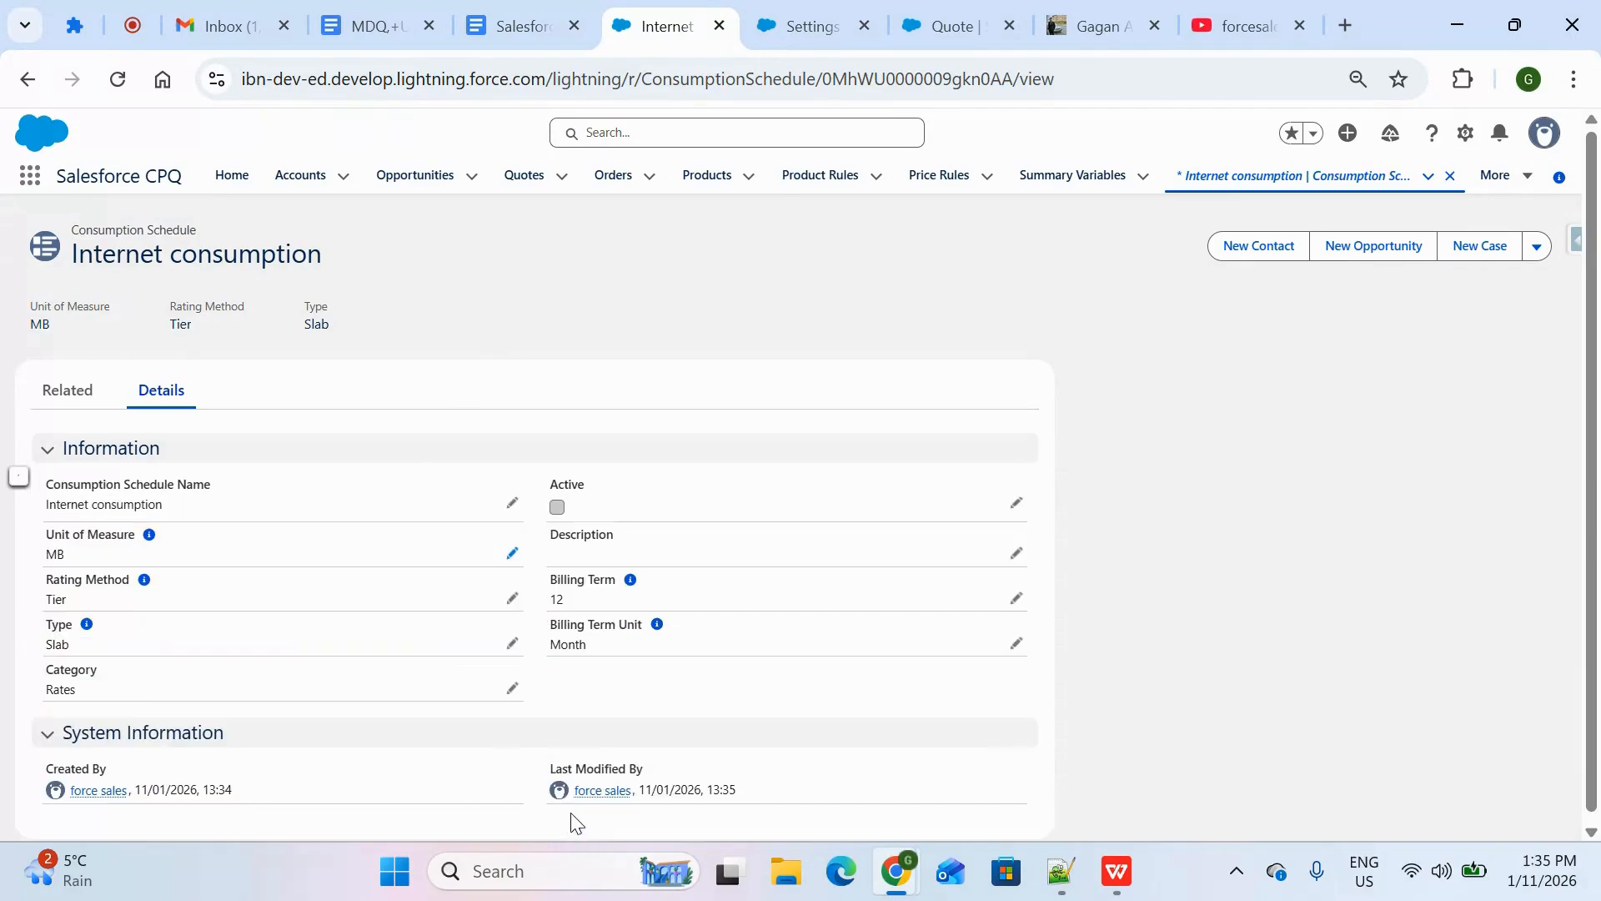
Start a new consumption rate for the Internet consumption schedule and set its Processing Order to 1.
click(73, 396)
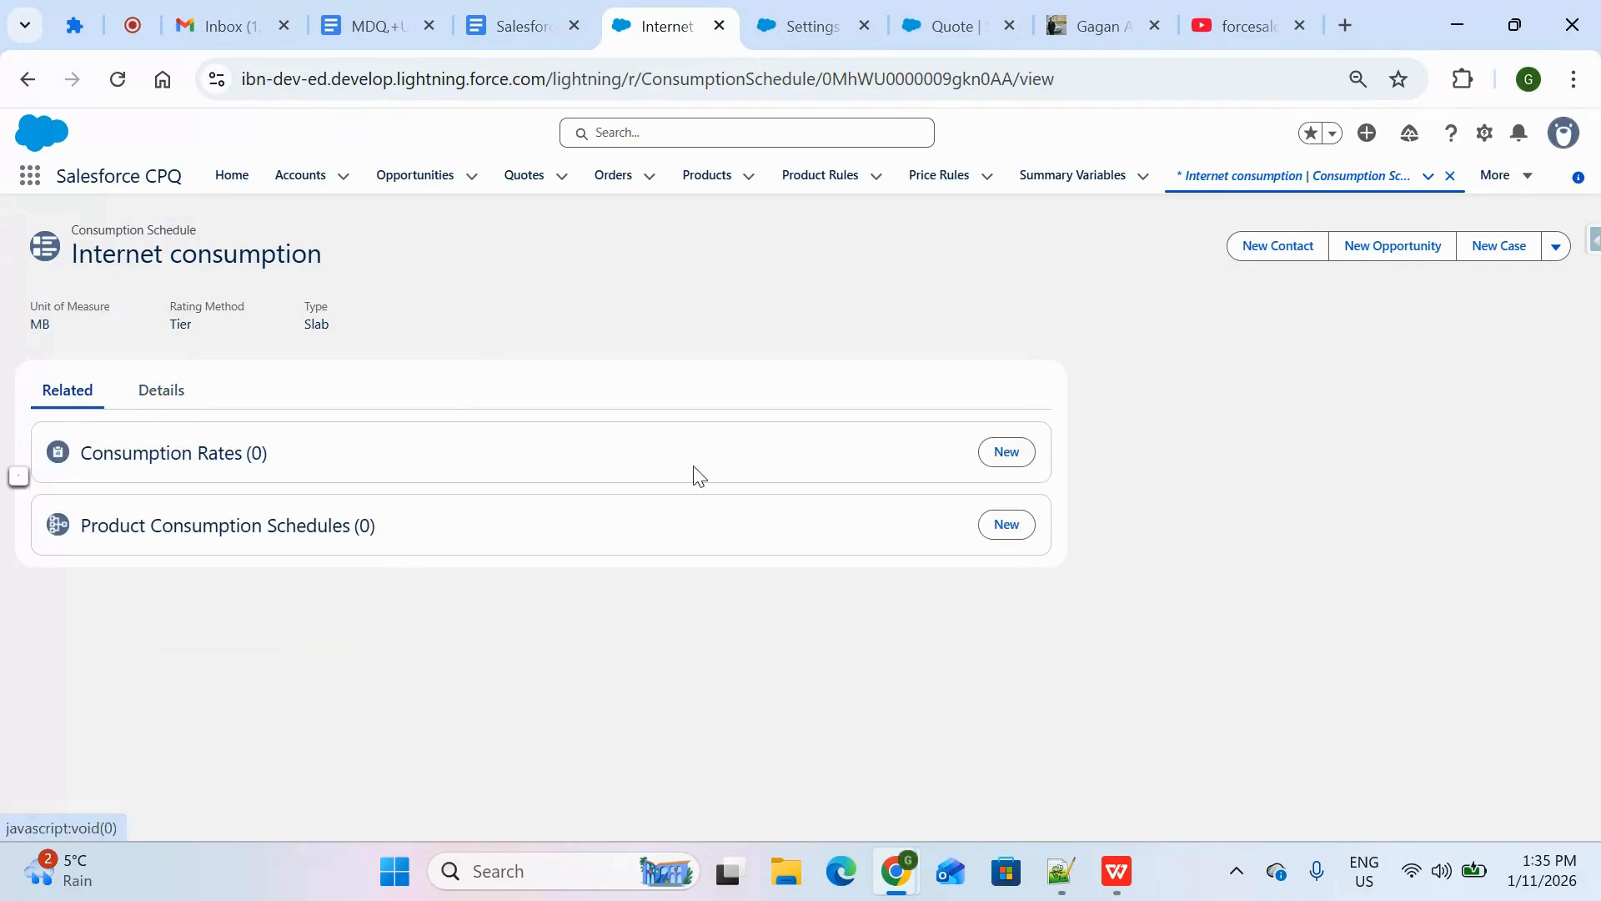
click(1002, 464)
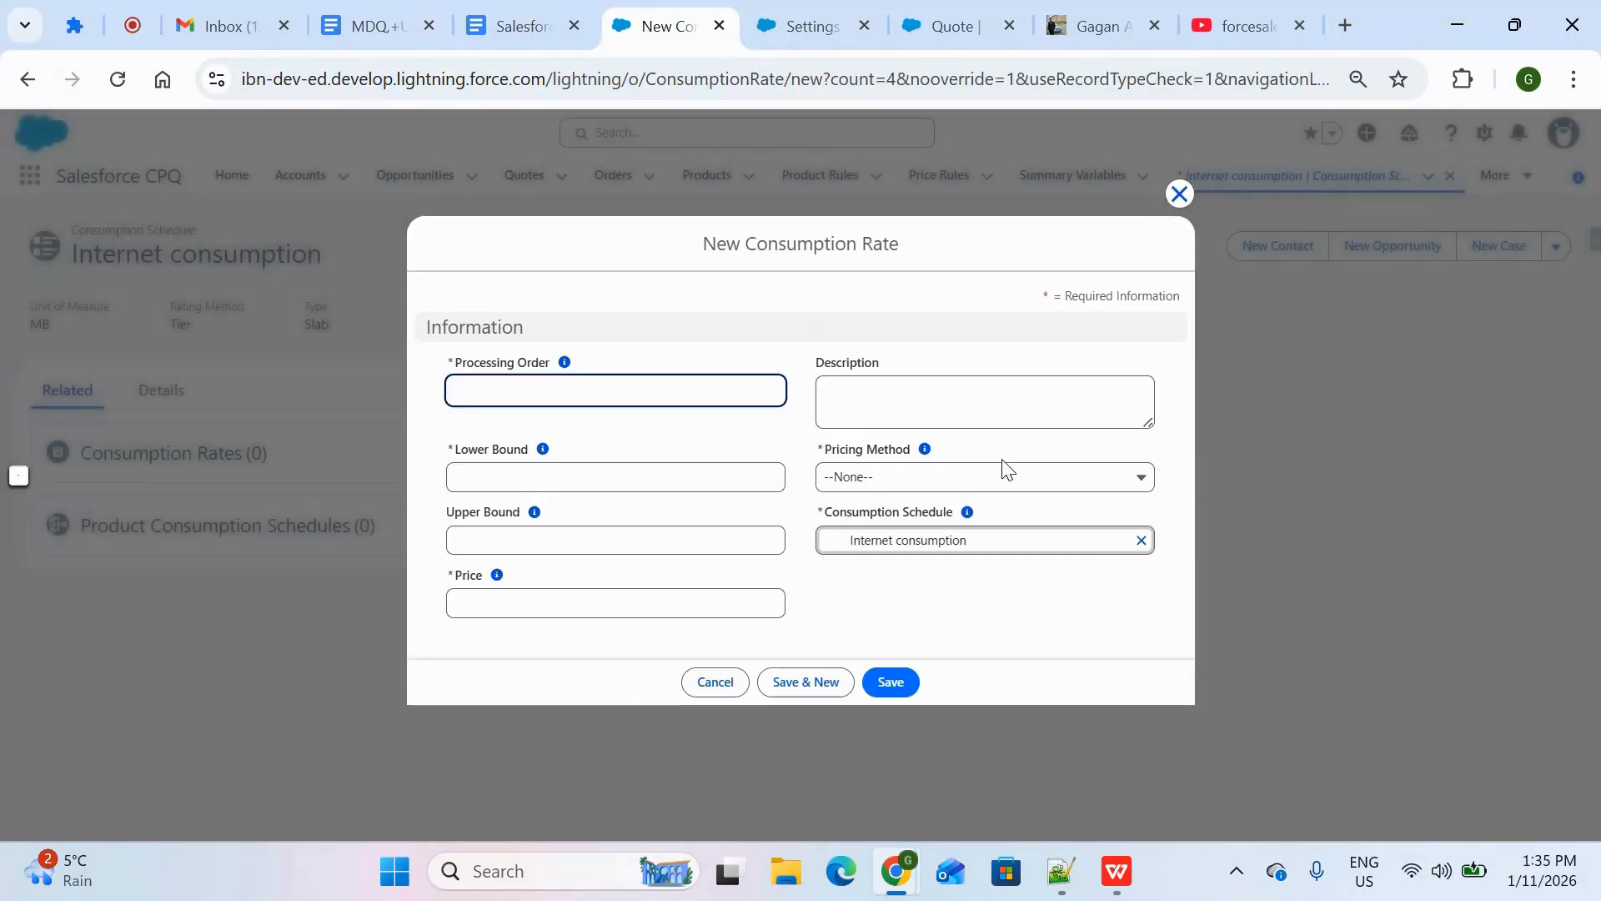
click(709, 393)
text(1)
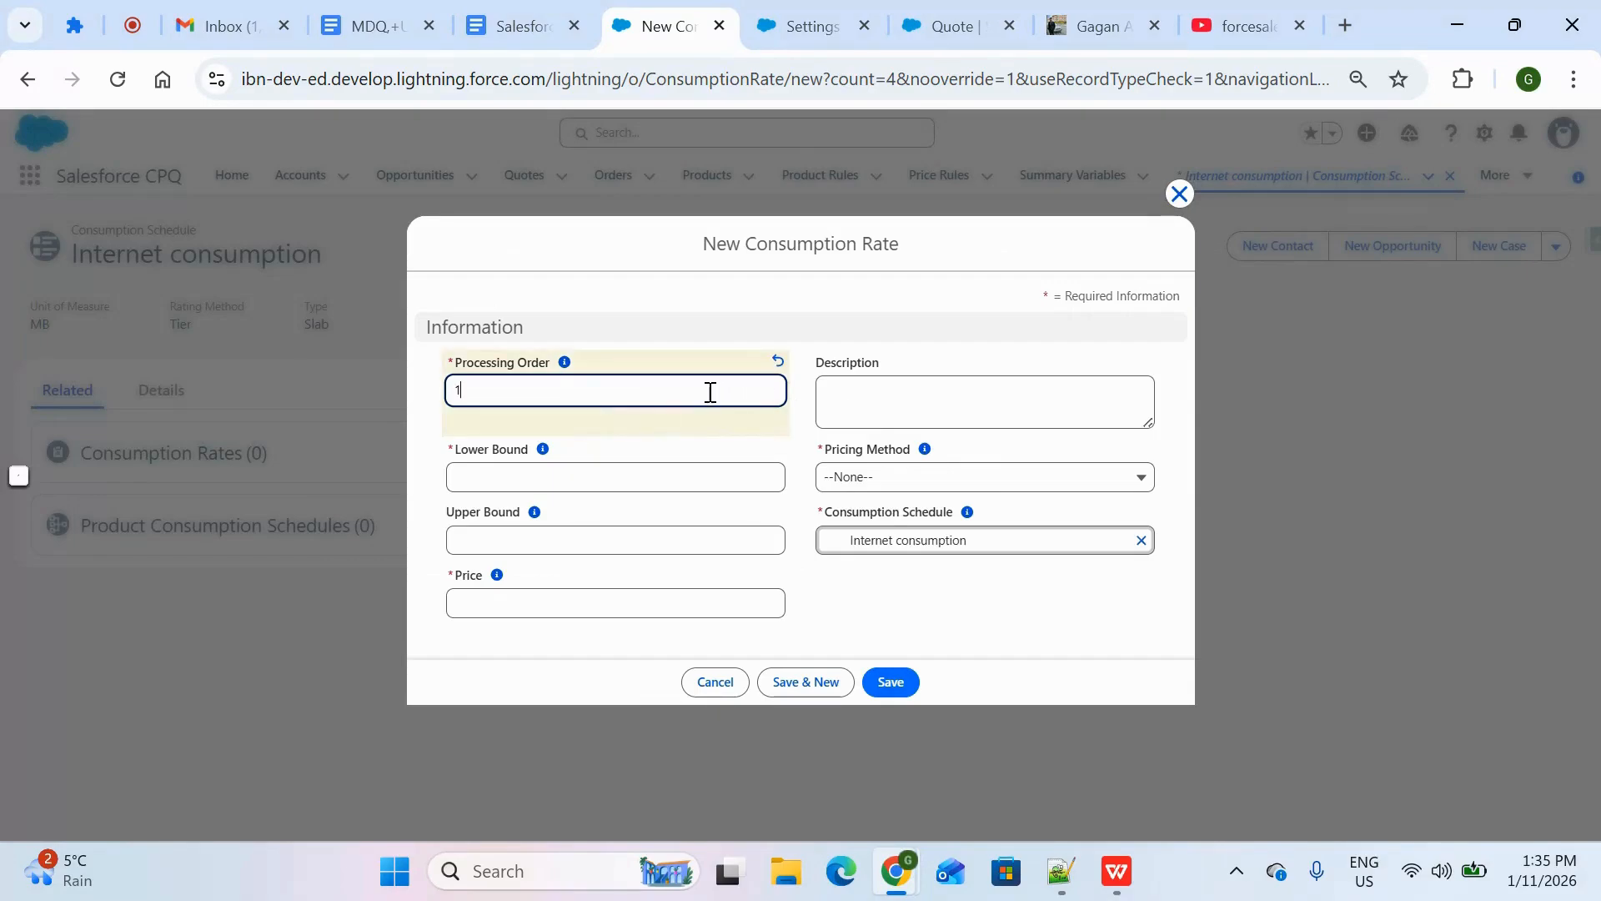
click(845, 335)
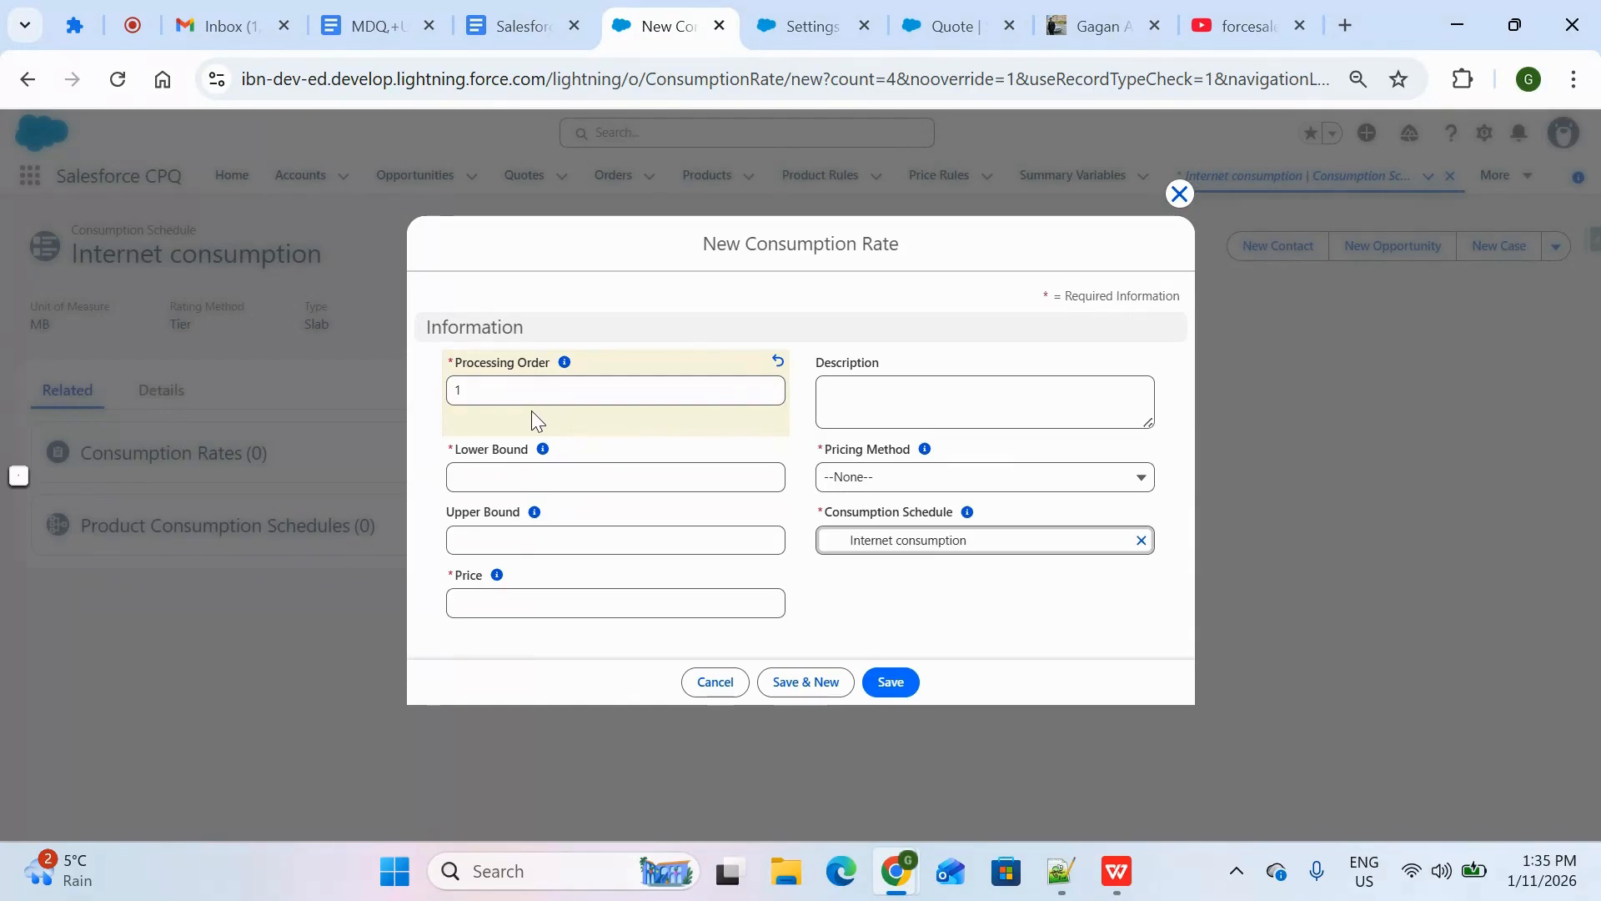
Set the first consumption rate's Lower Bound to 0 and its Upper Bound to 1000.
click(544, 473)
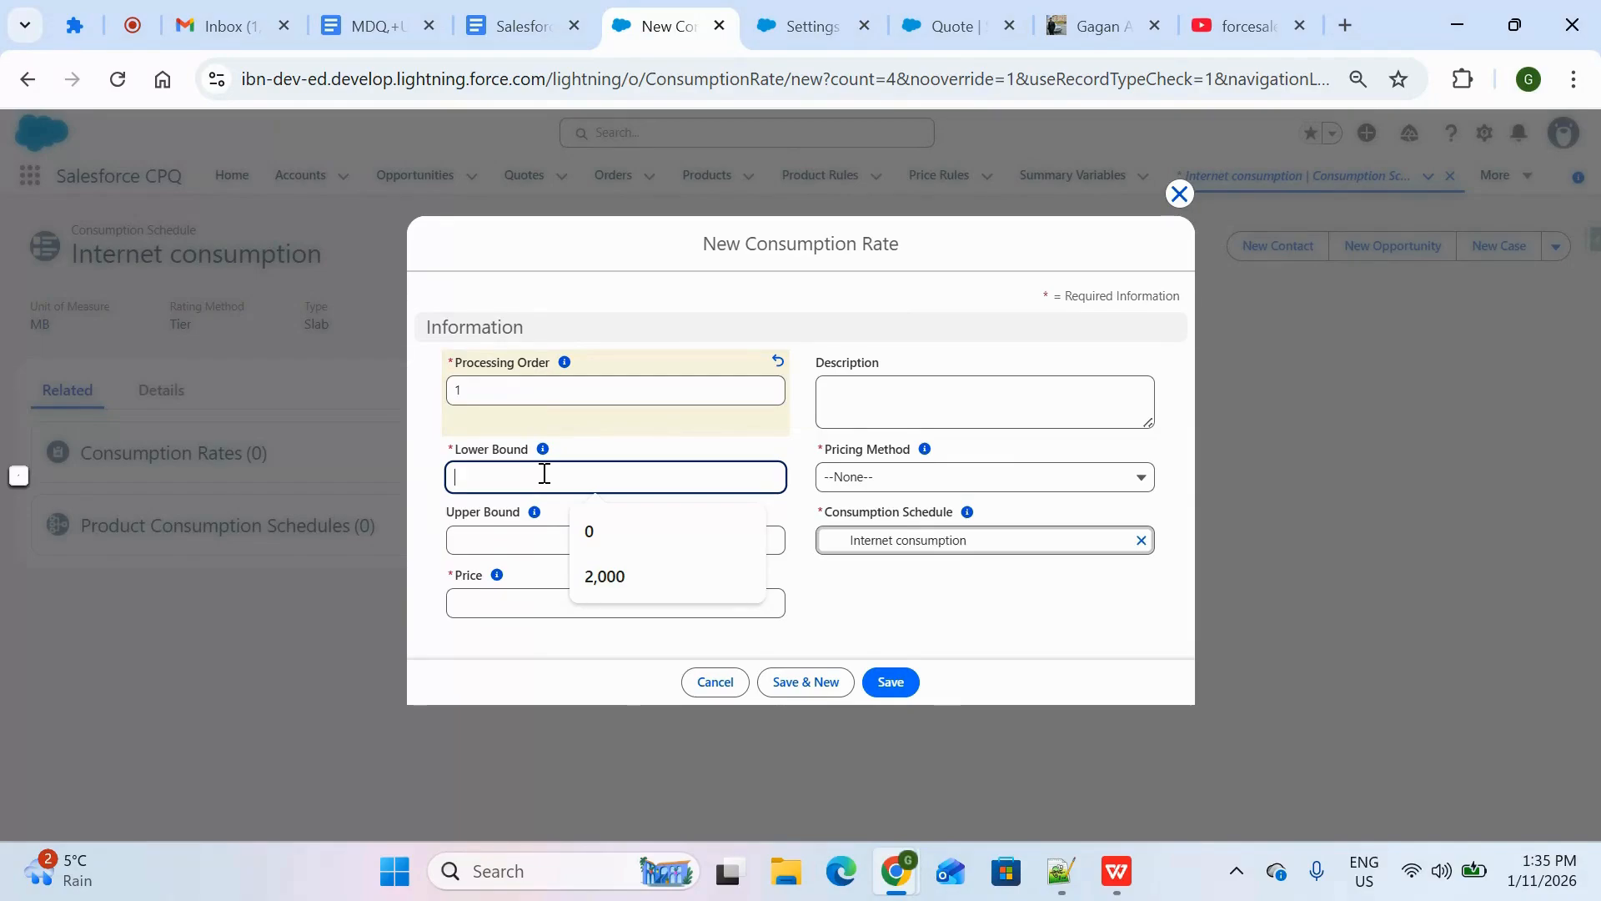
text(0)
click(548, 536)
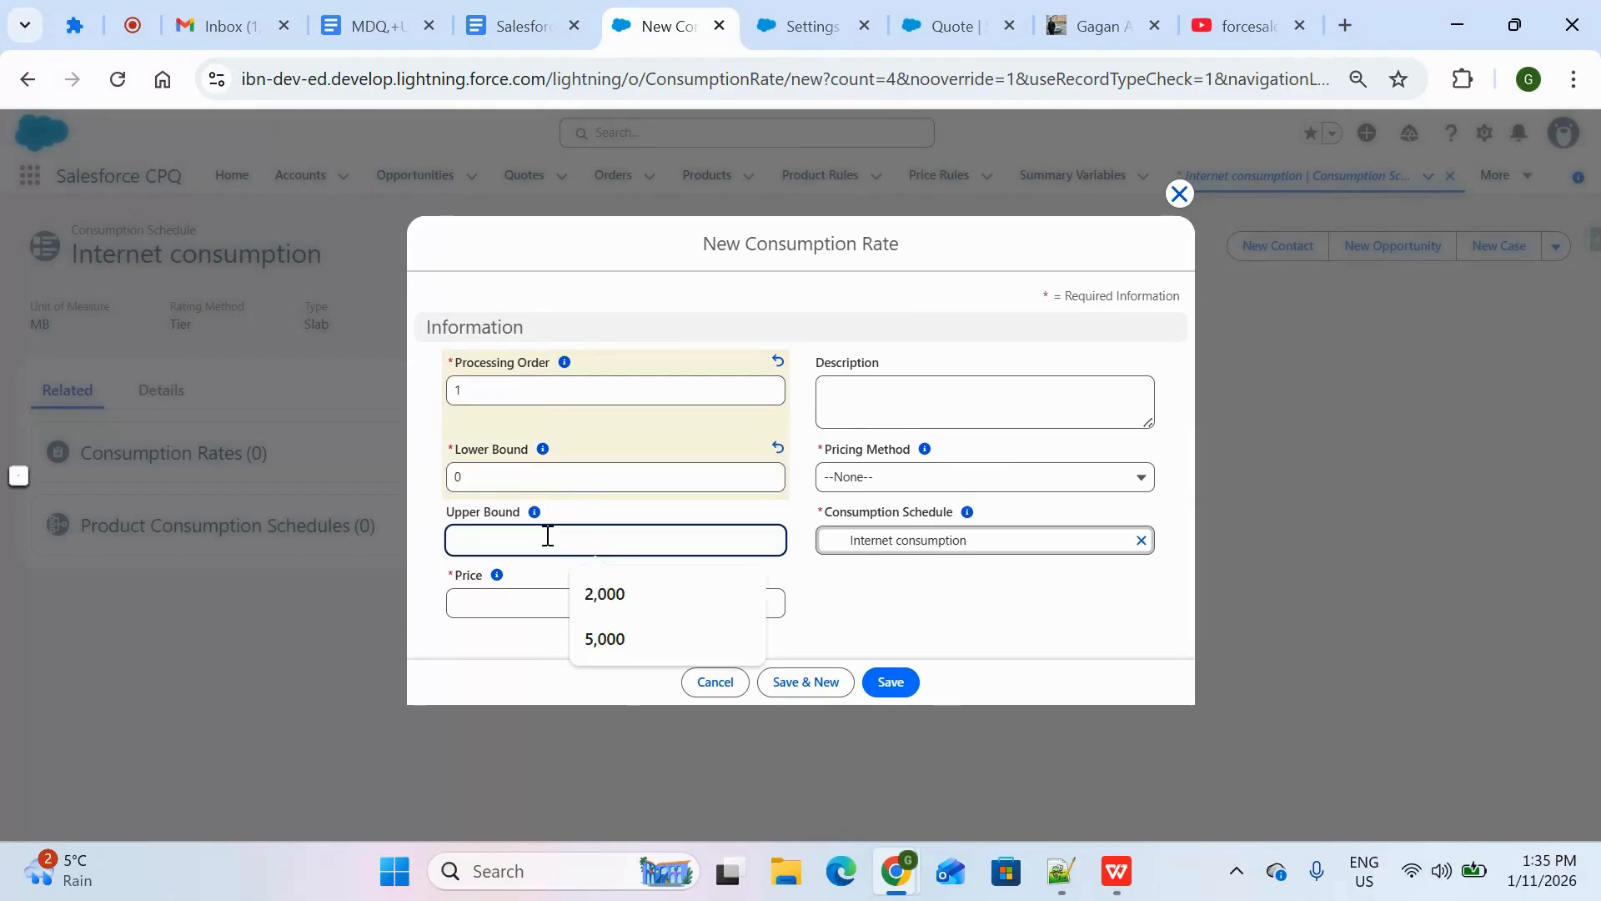
text(1000)
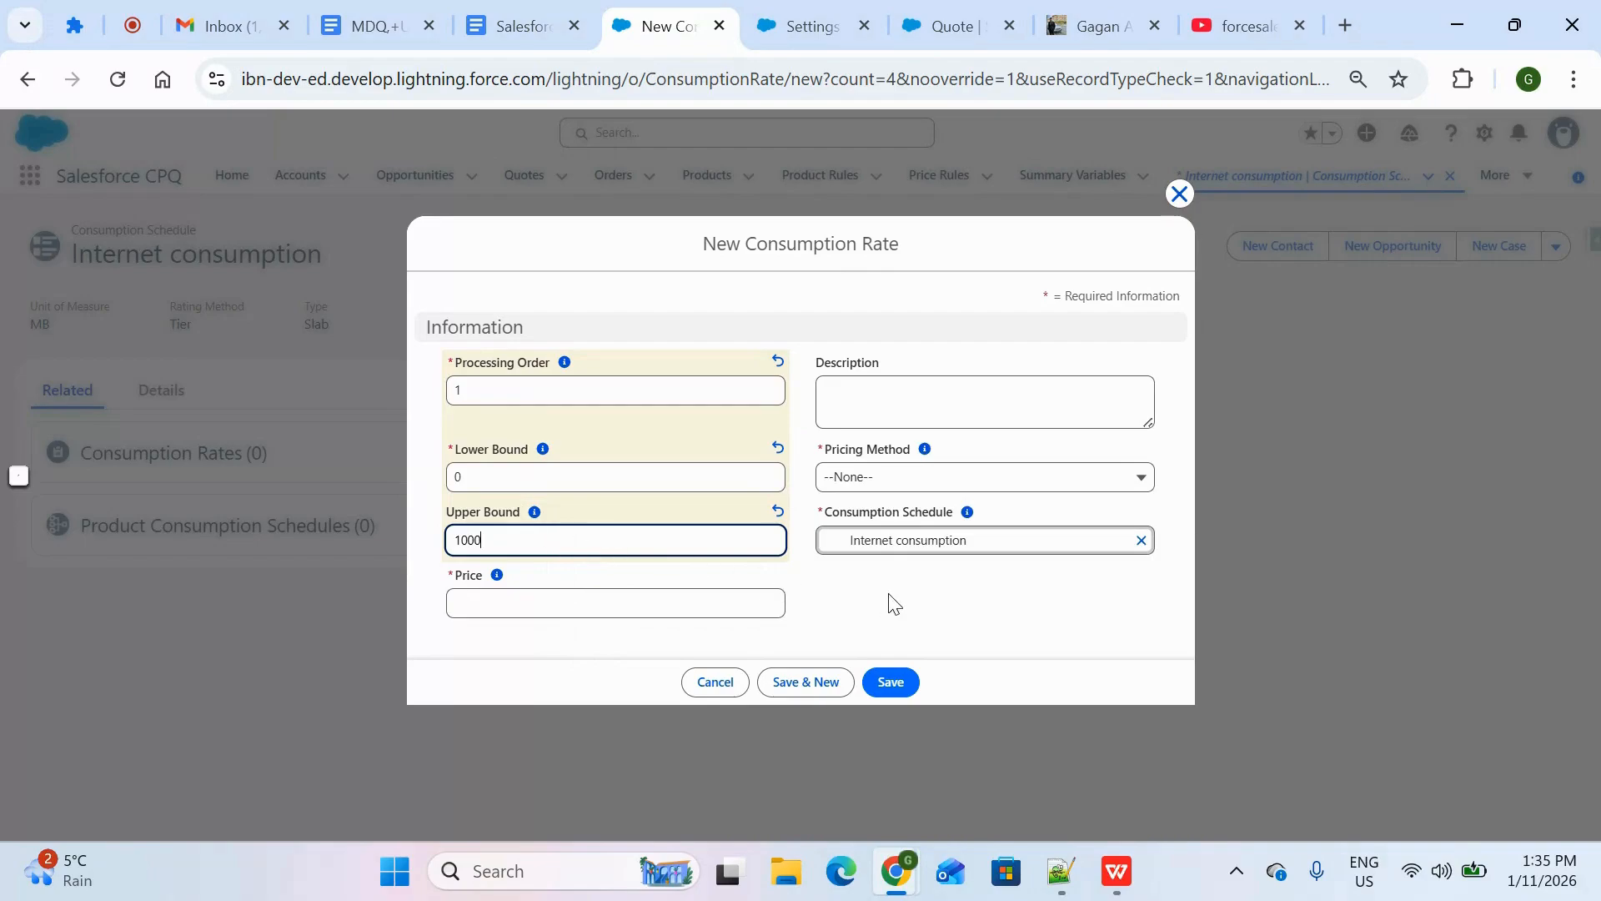
click(889, 594)
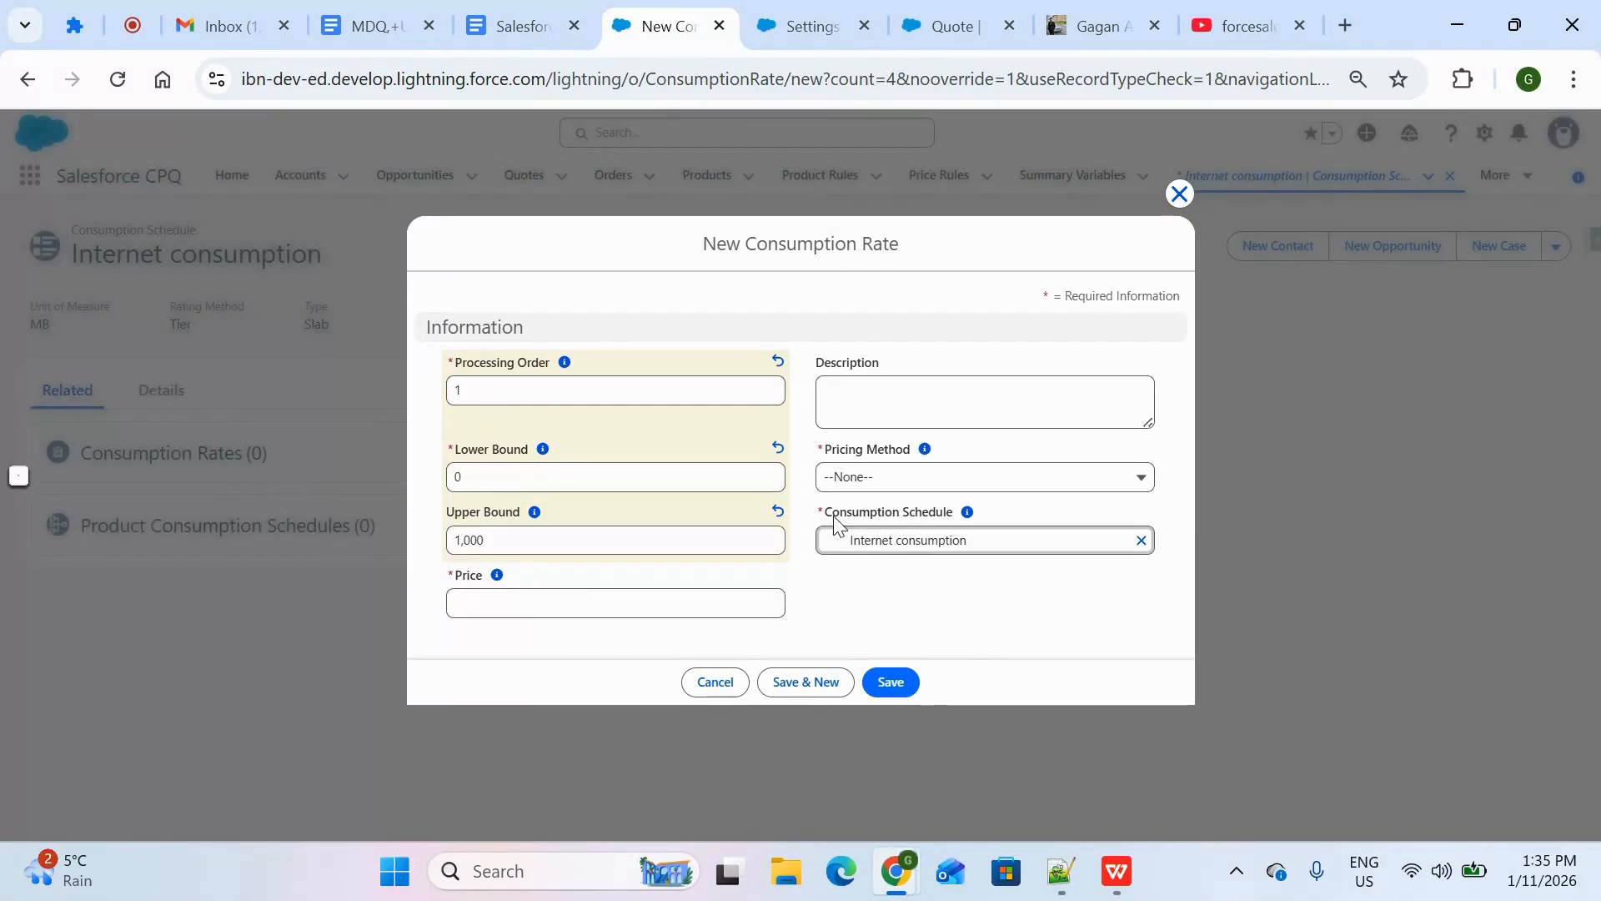
Set the first rate's Pricing Method to Flat Fee and its Price to £3, and save the consumption rate.
click(932, 477)
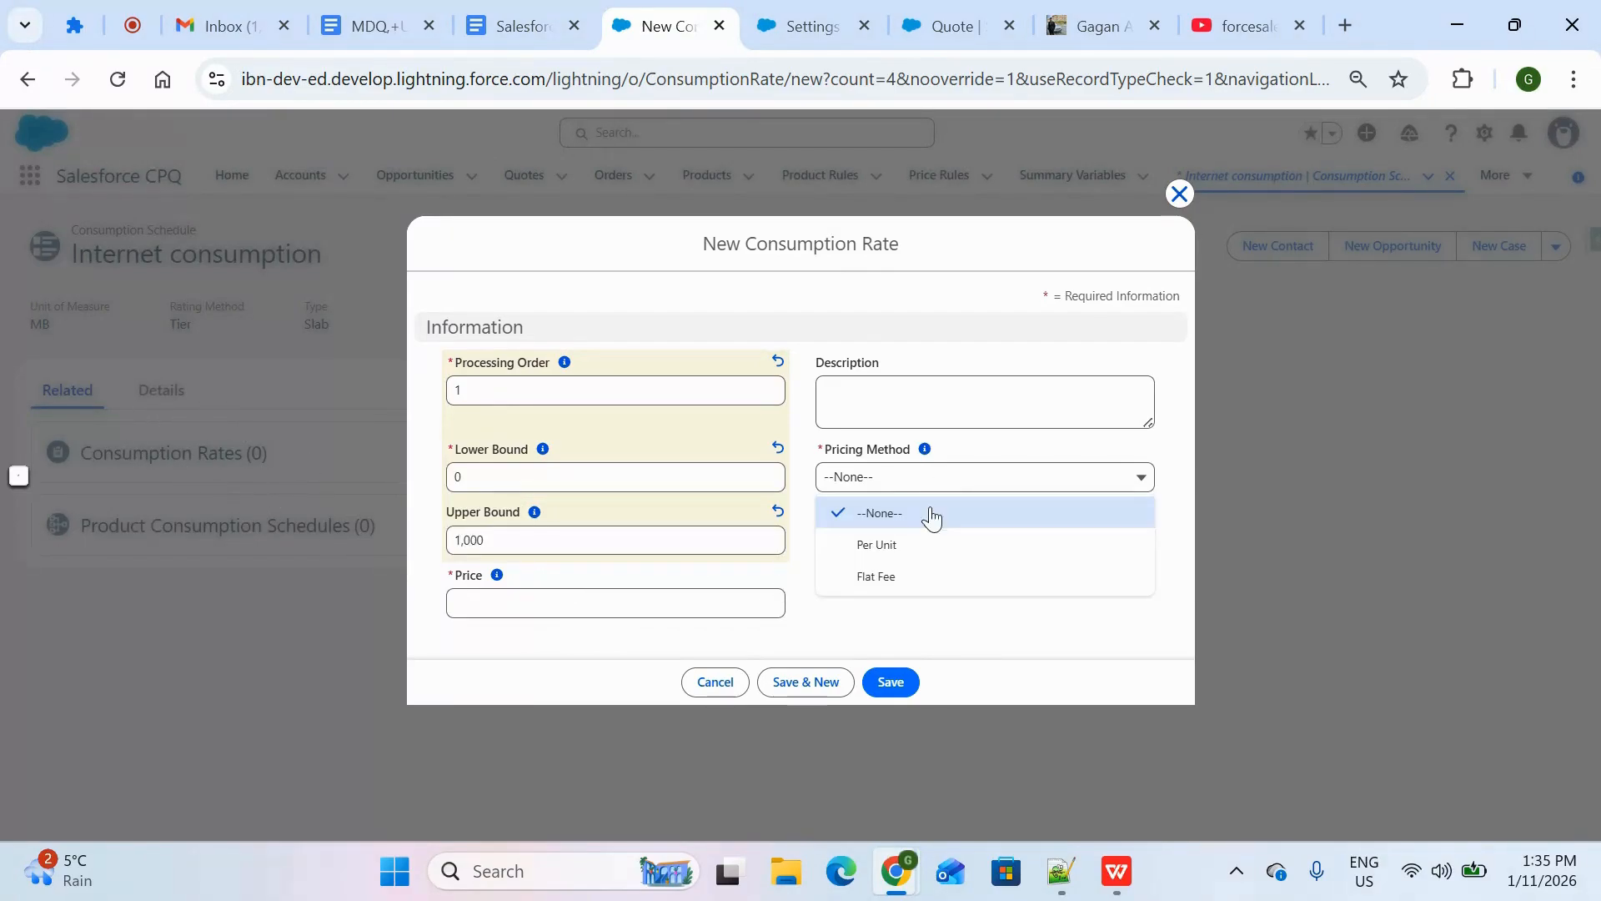
click(916, 578)
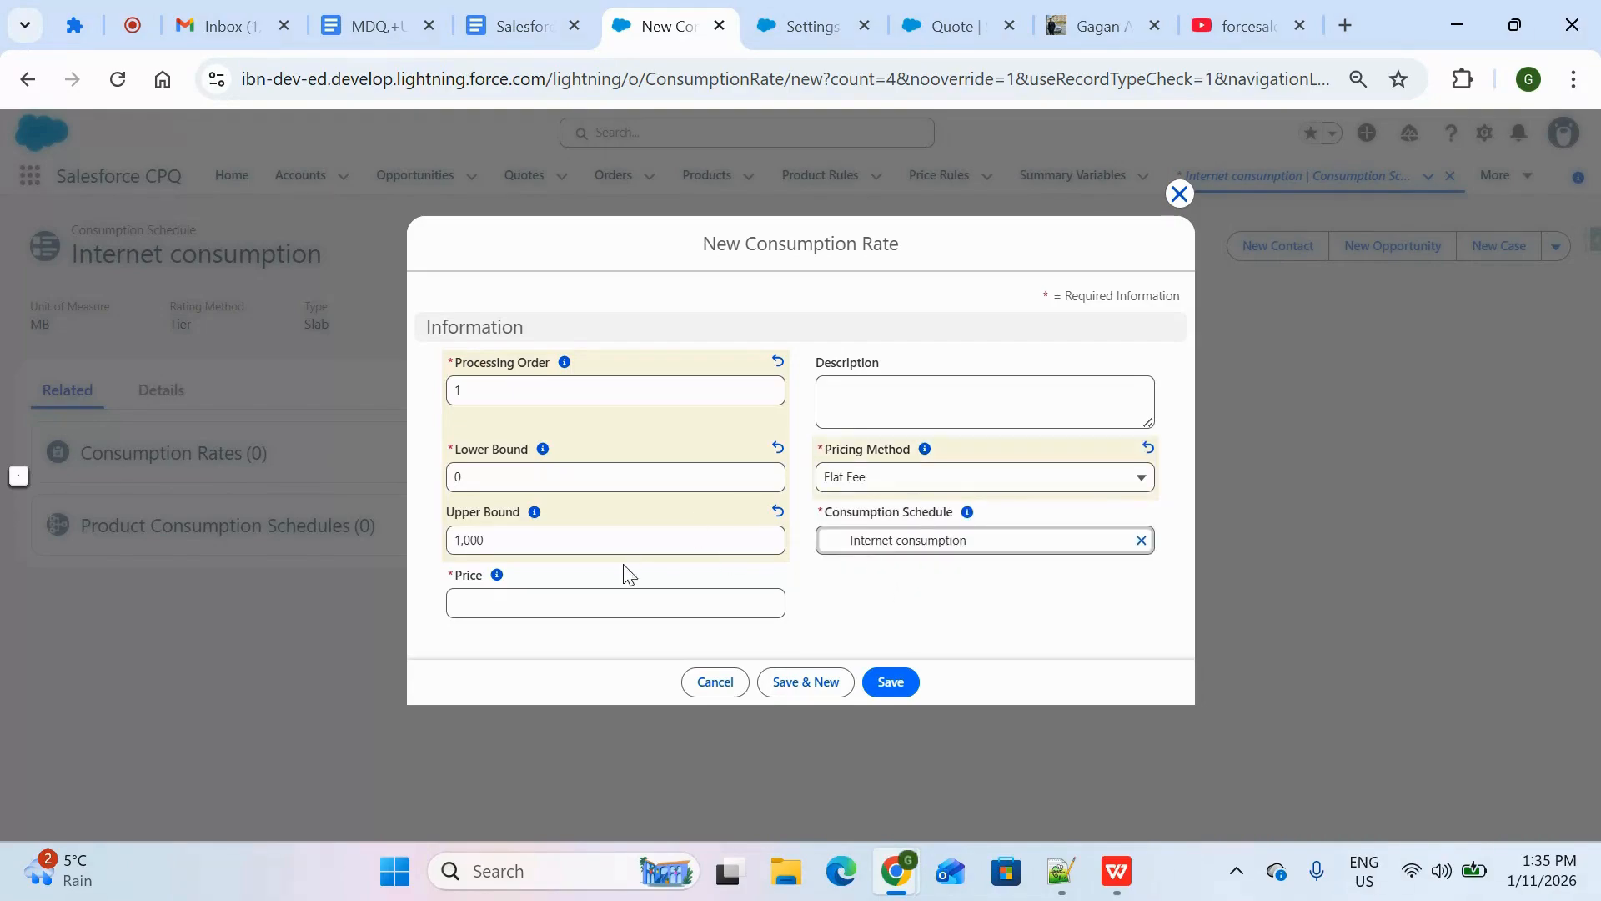
click(615, 603)
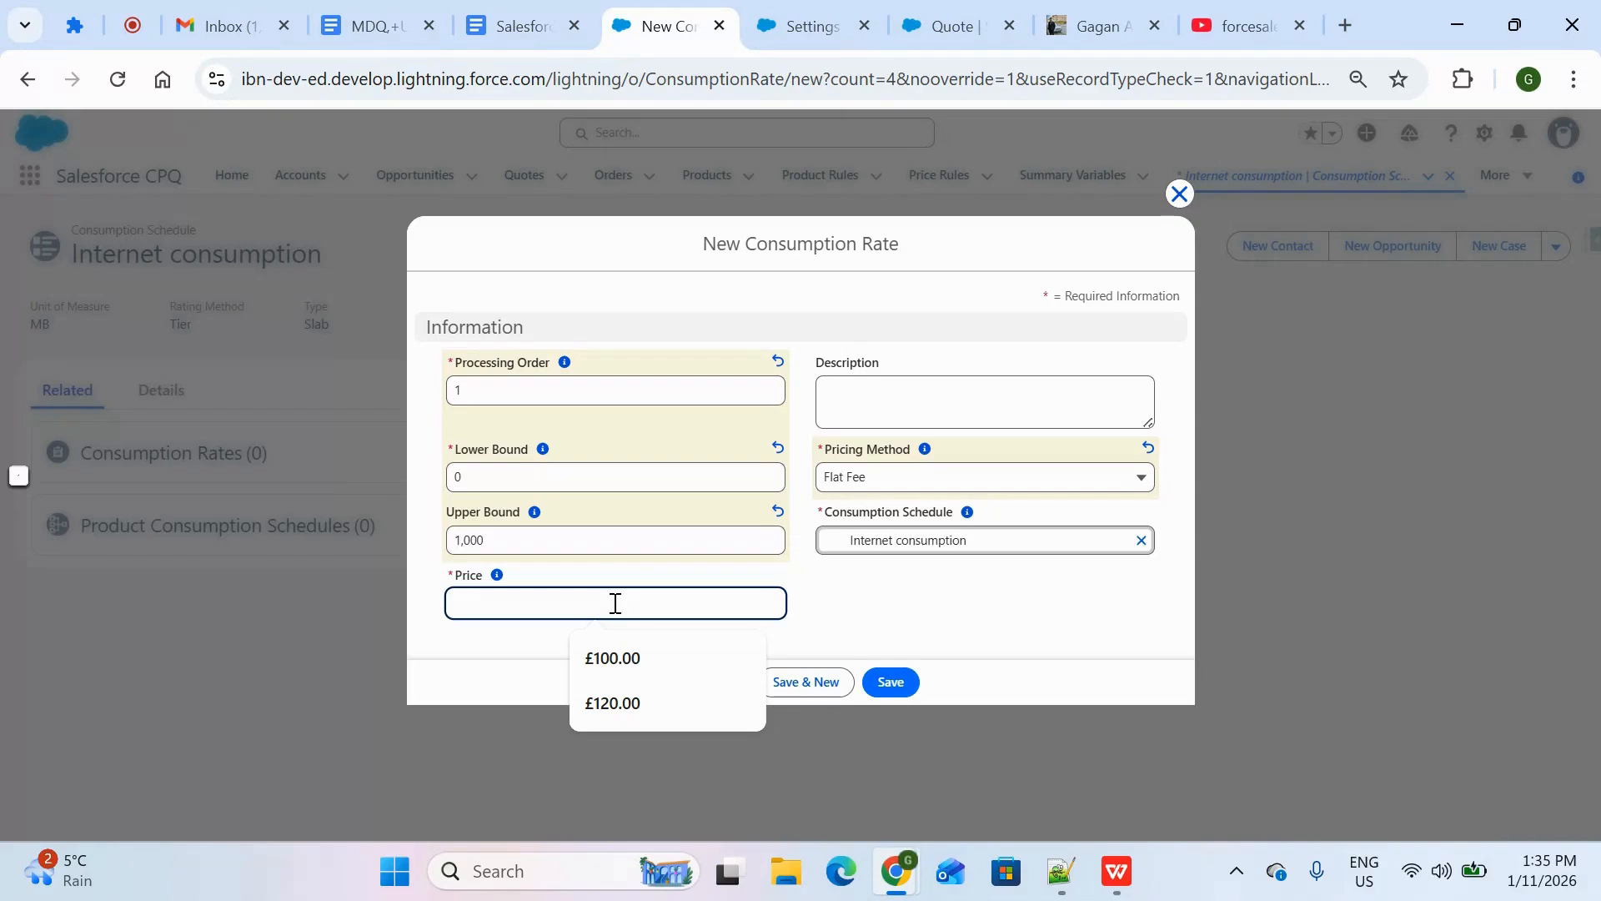
text(3)
click(885, 596)
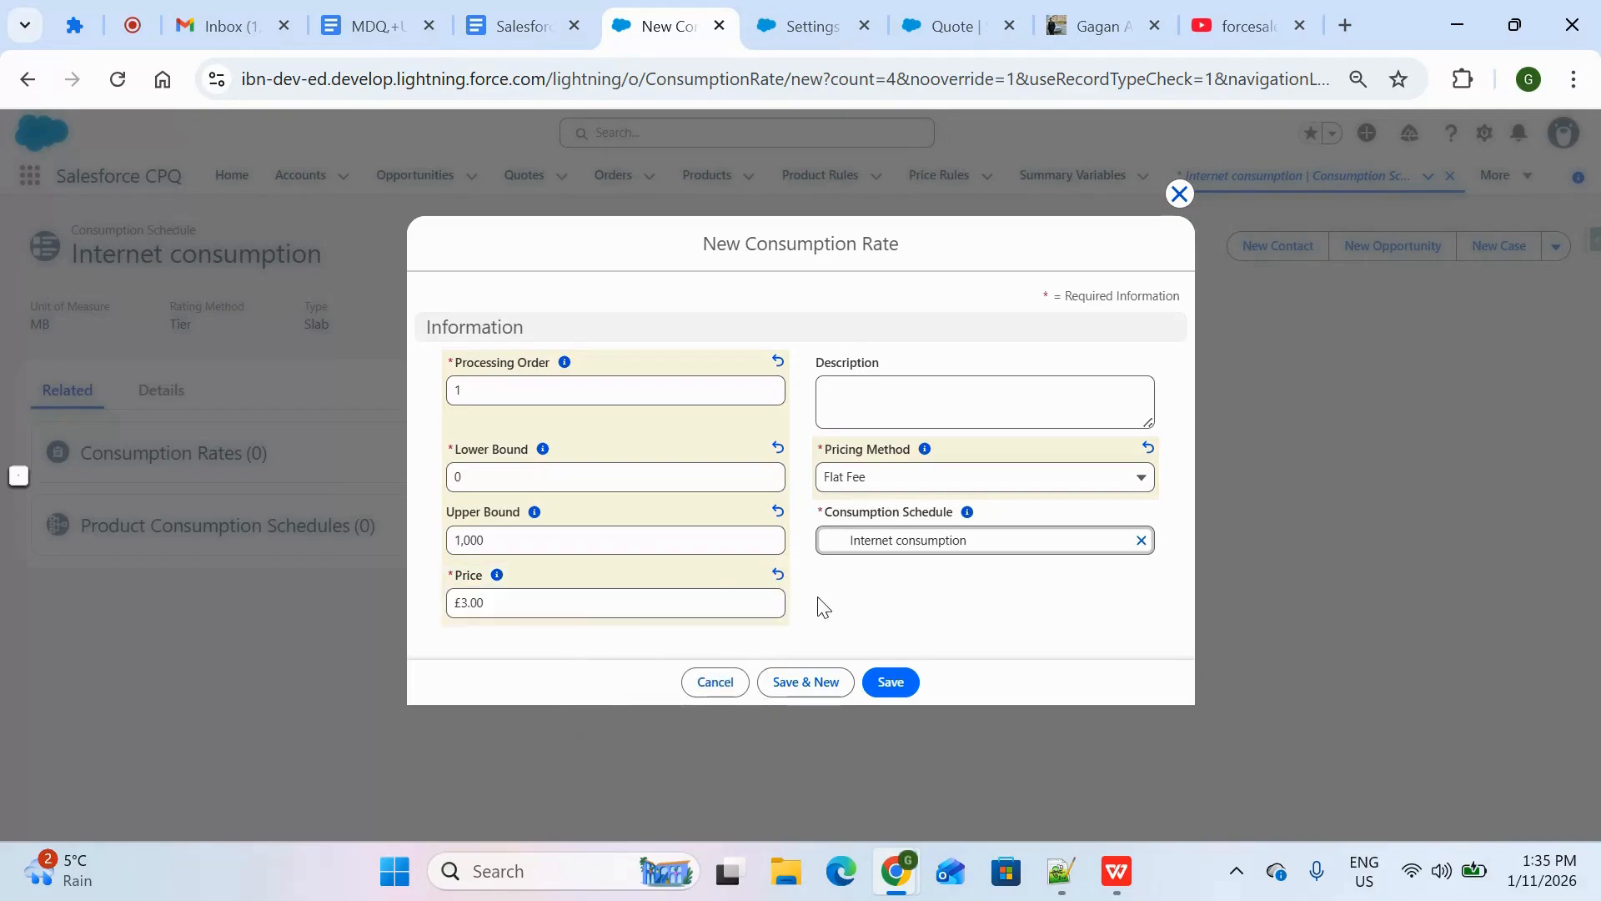
click(901, 684)
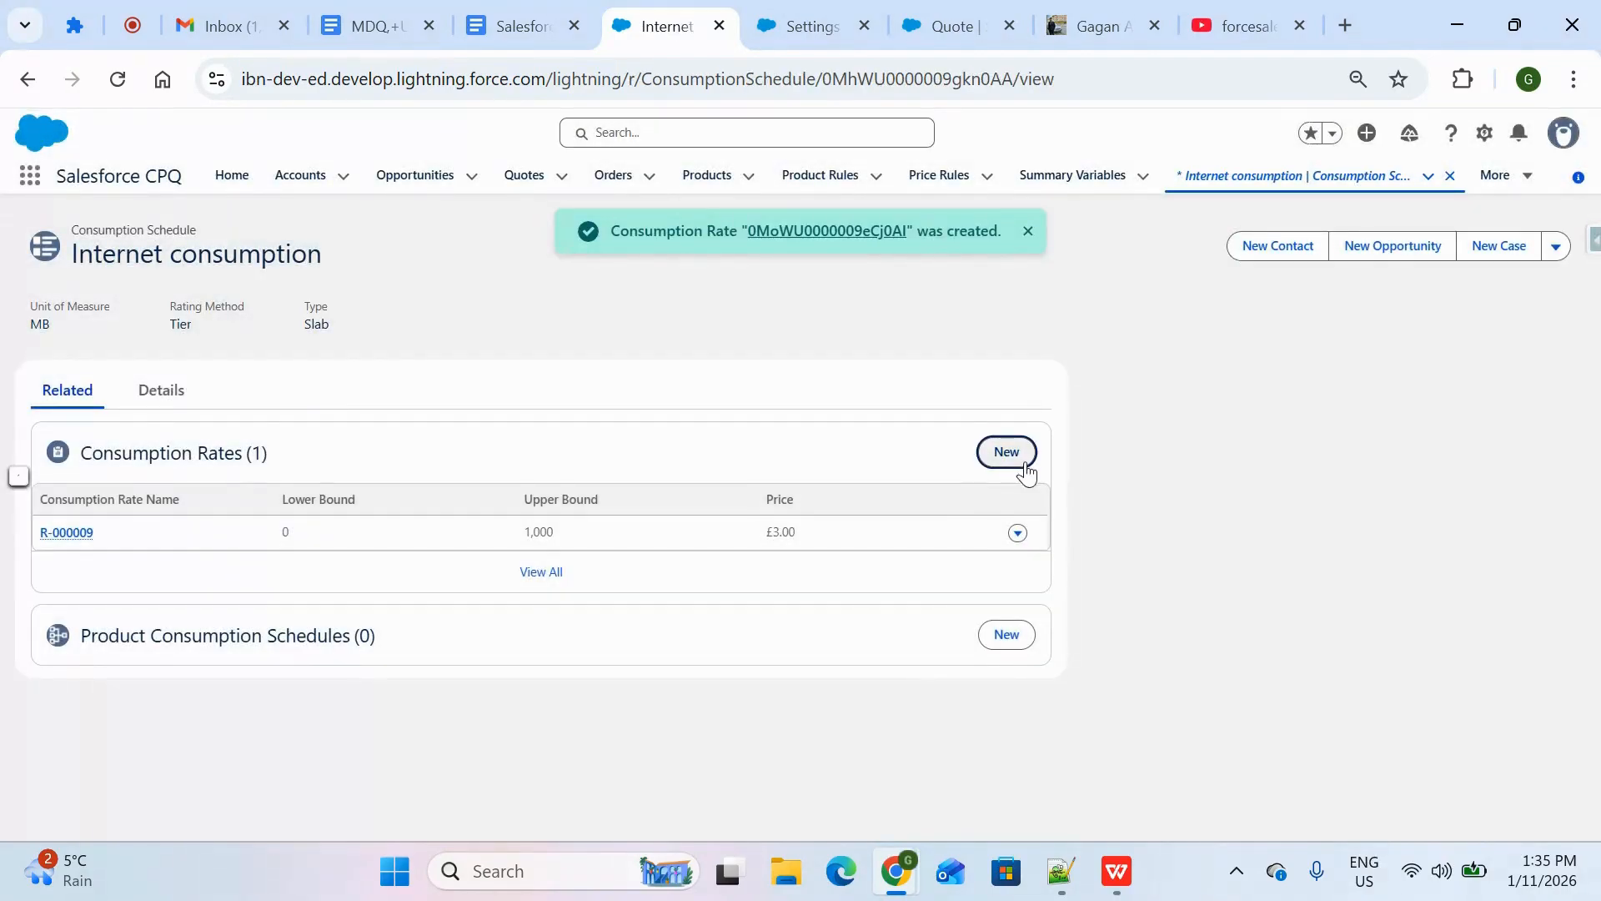
Start a second consumption rate for the schedule with a Lower Bound of 1001 and an Upper Bound of 5000.
click(1021, 464)
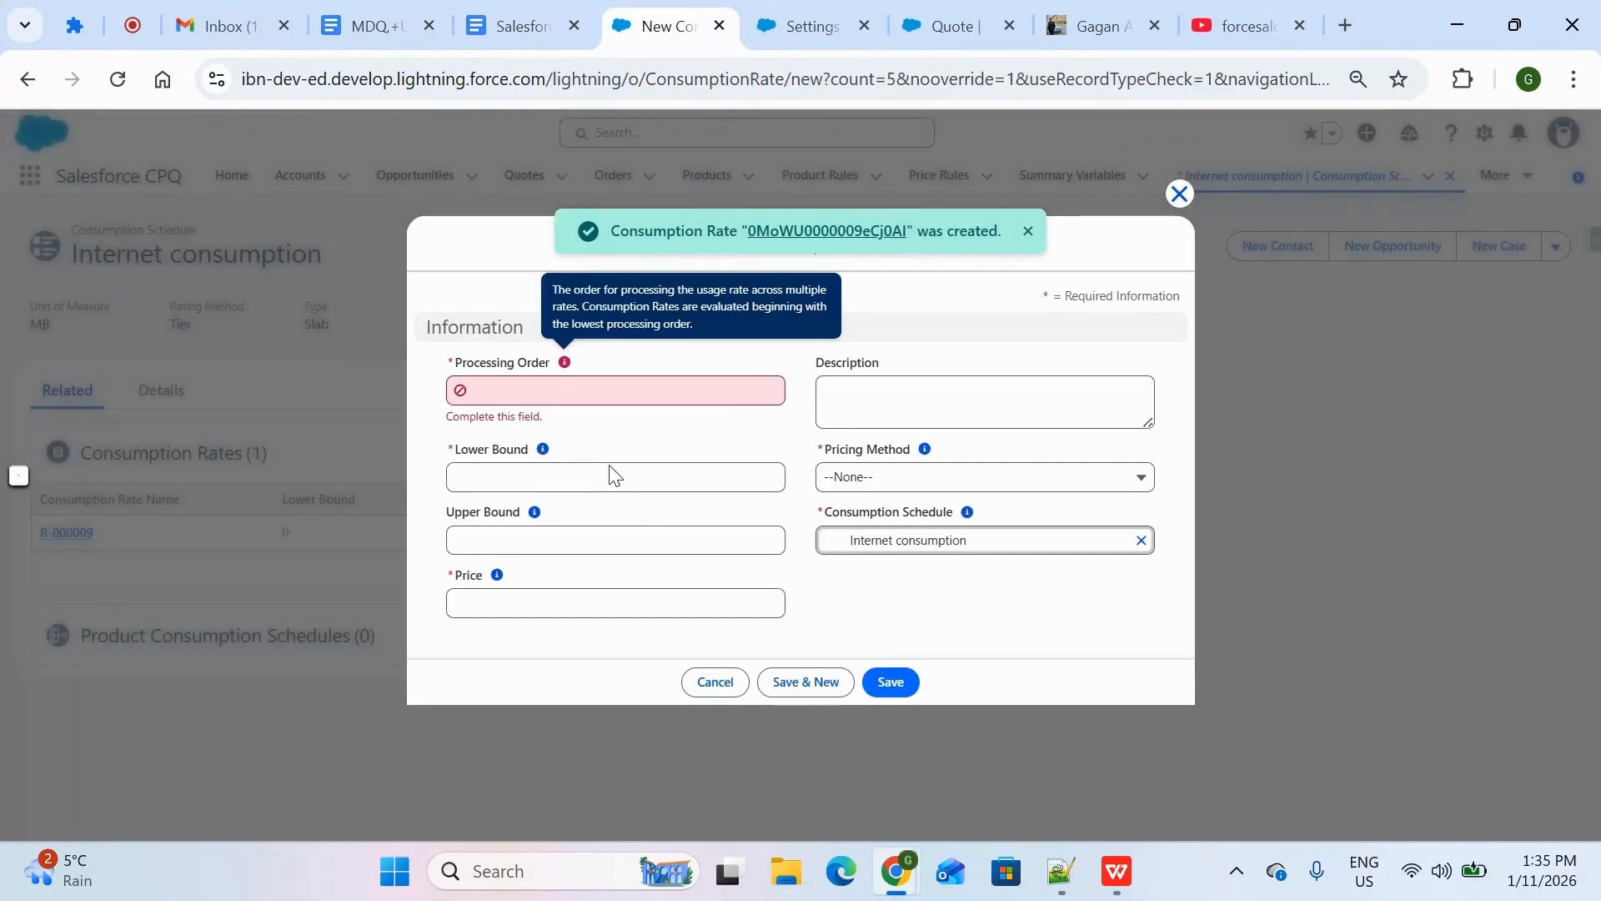
click(615, 475)
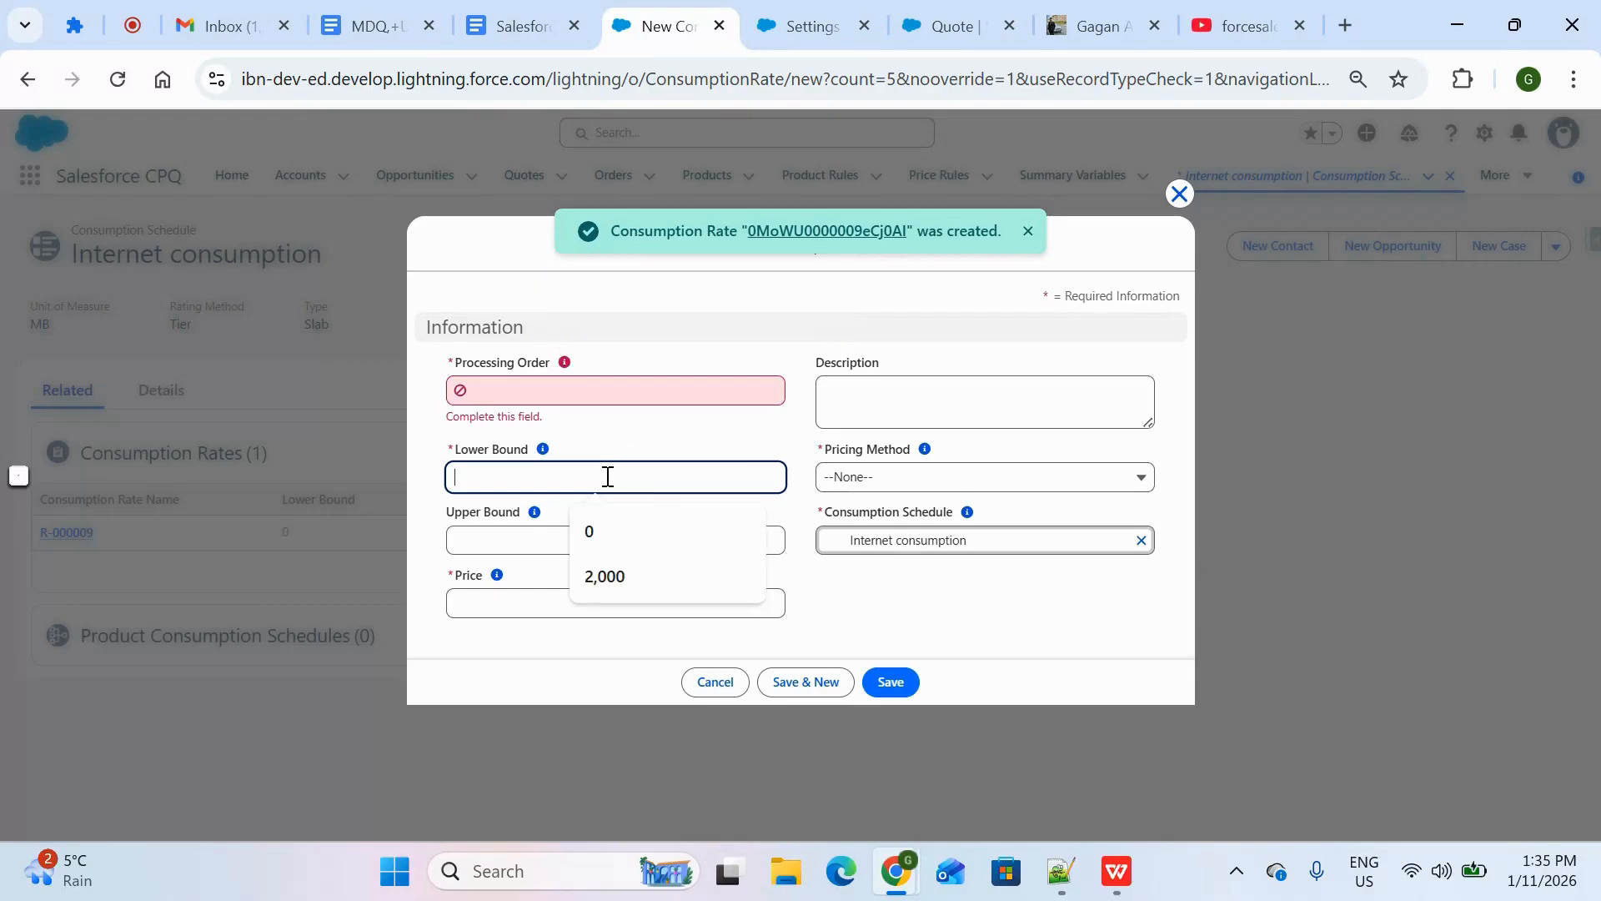
text(1000)
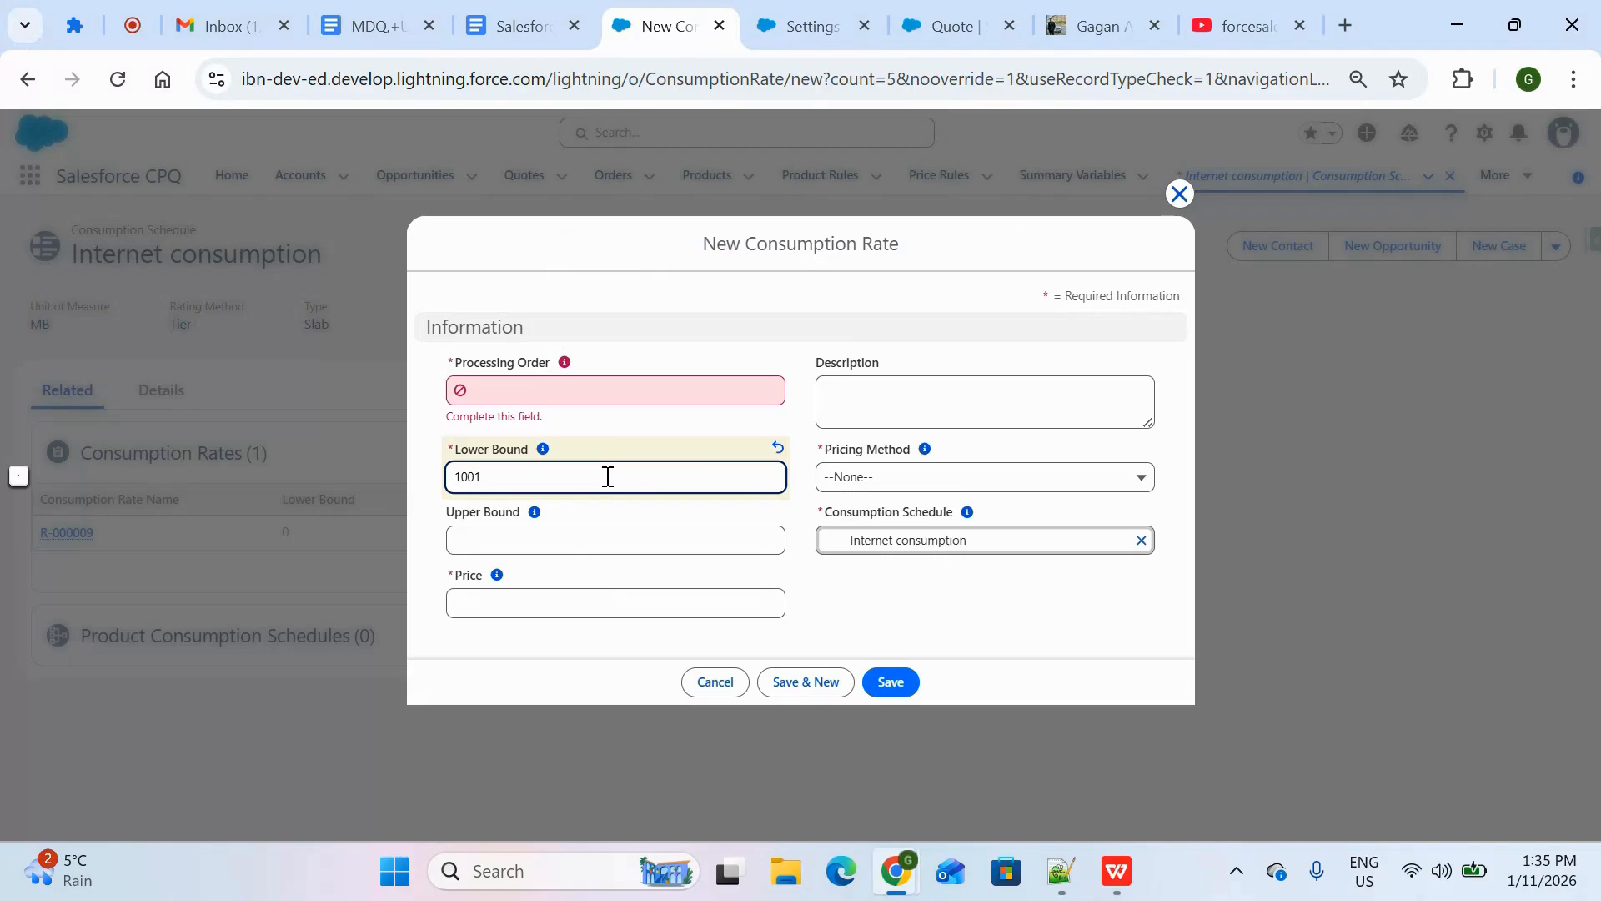
click(735, 543)
text(5000)
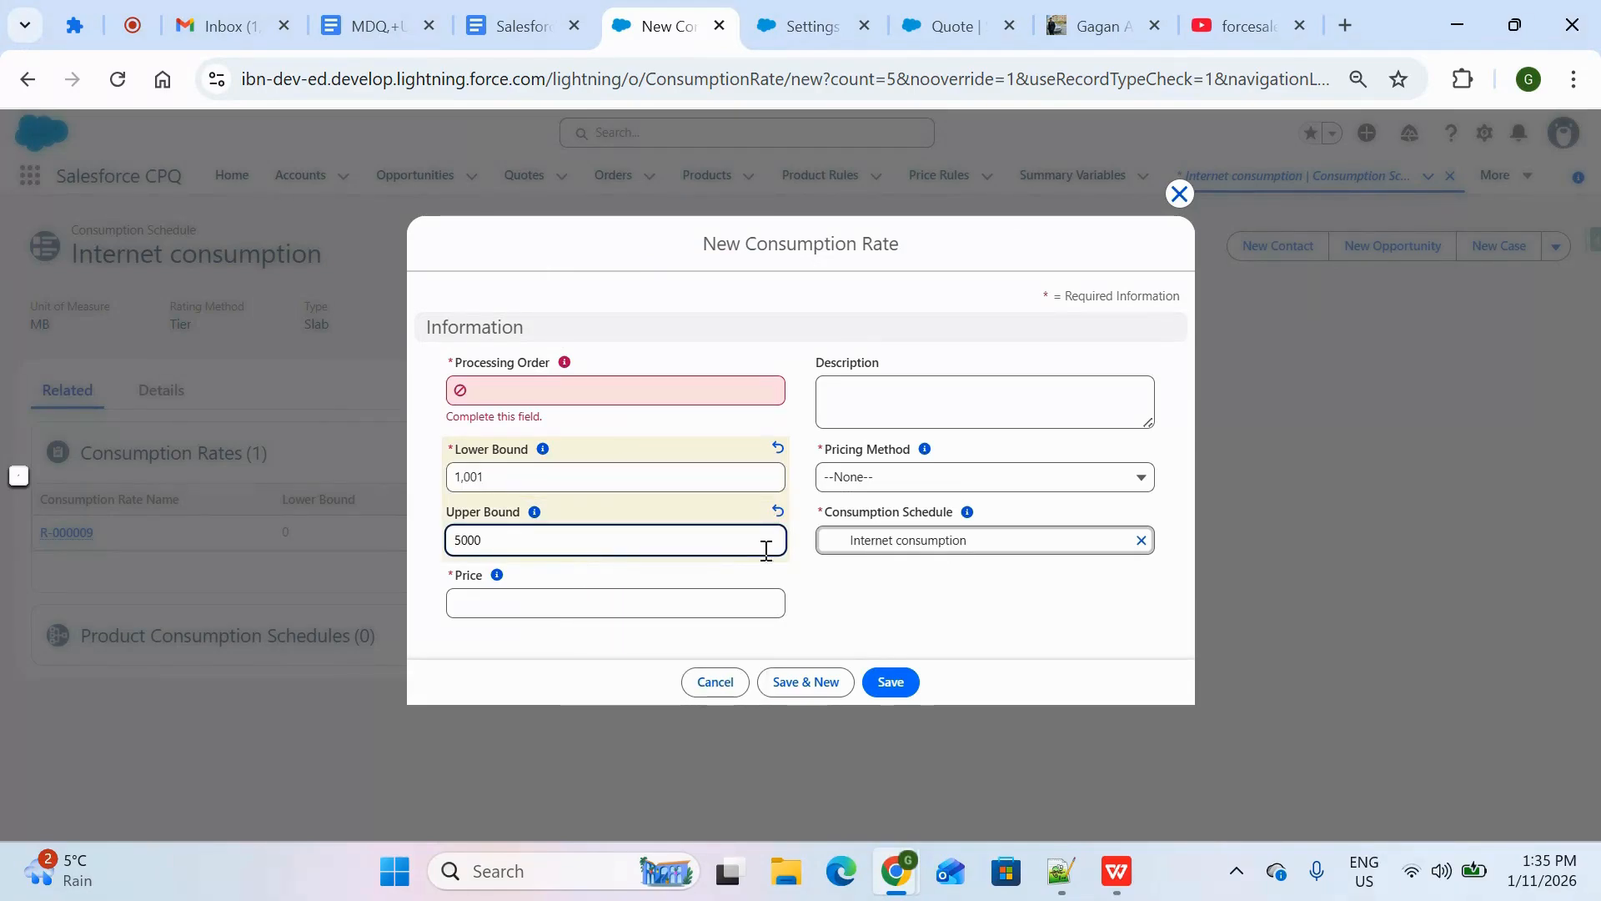
click(1039, 583)
Give the second rate a Price of £10, the Flat Fee Pricing Method and Processing Order 2, and save it.
click(735, 615)
text(10)
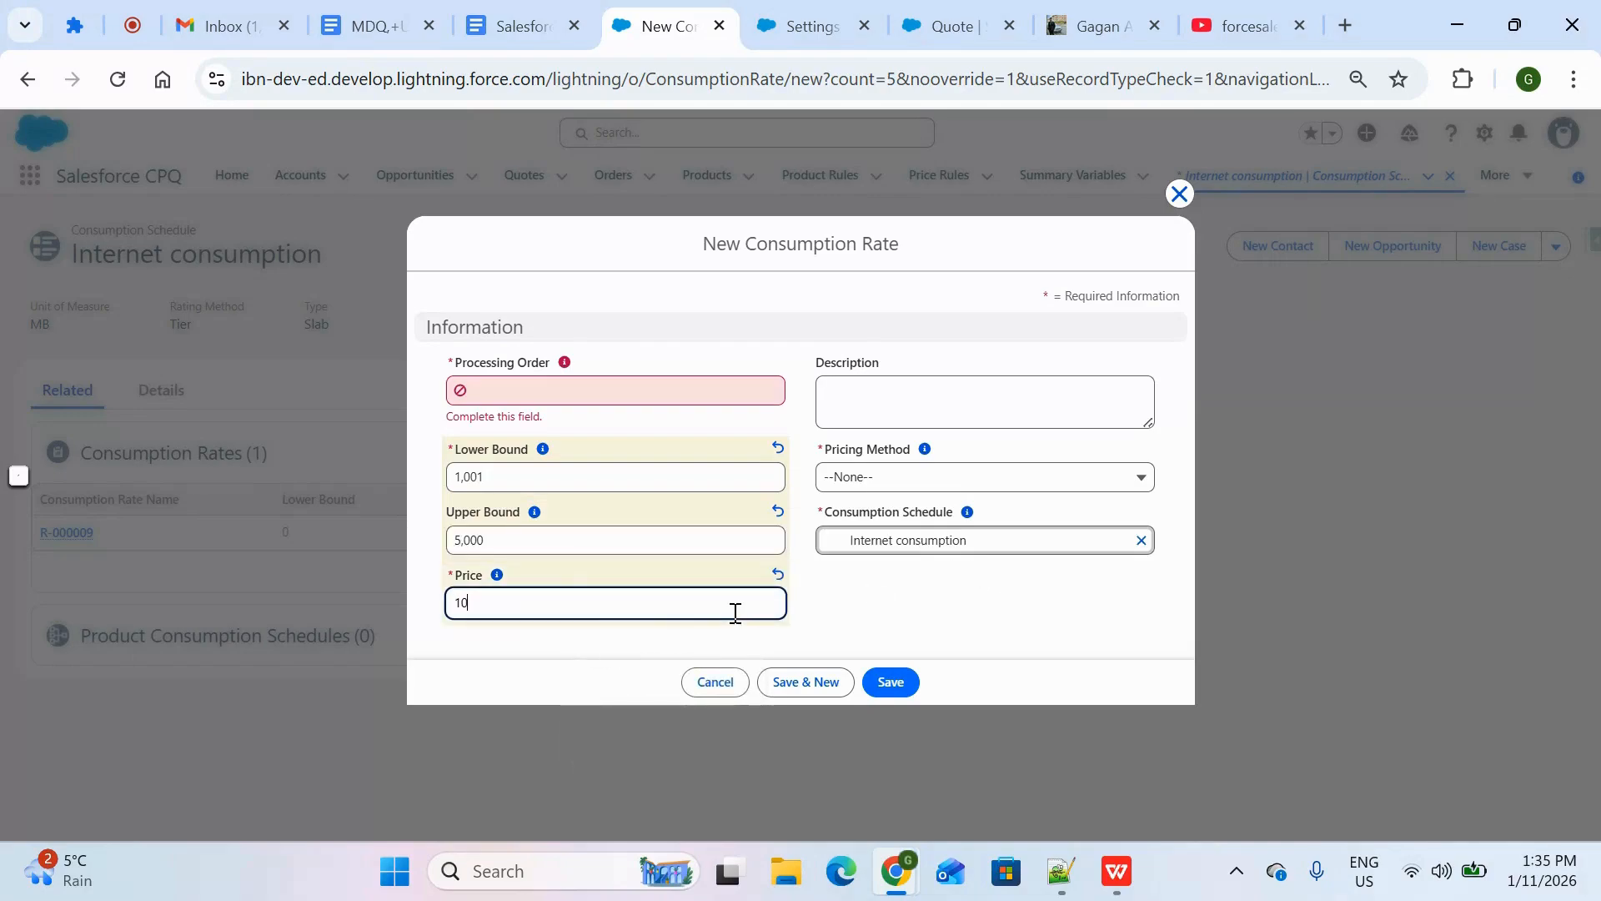
click(822, 642)
click(1012, 484)
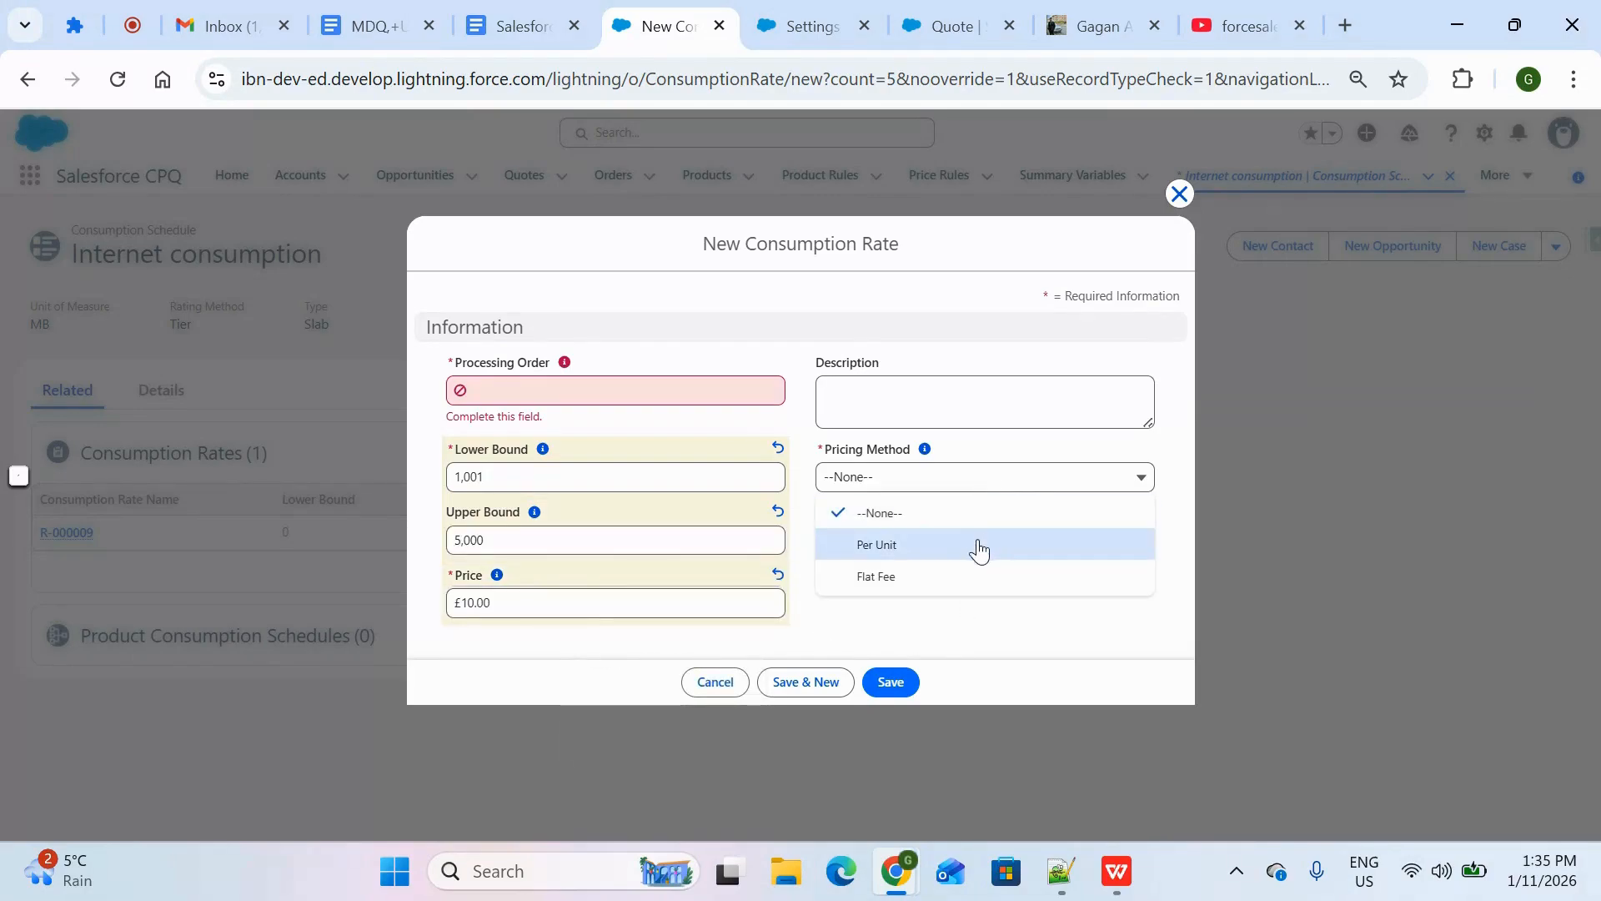
click(965, 594)
click(717, 395)
text(2)
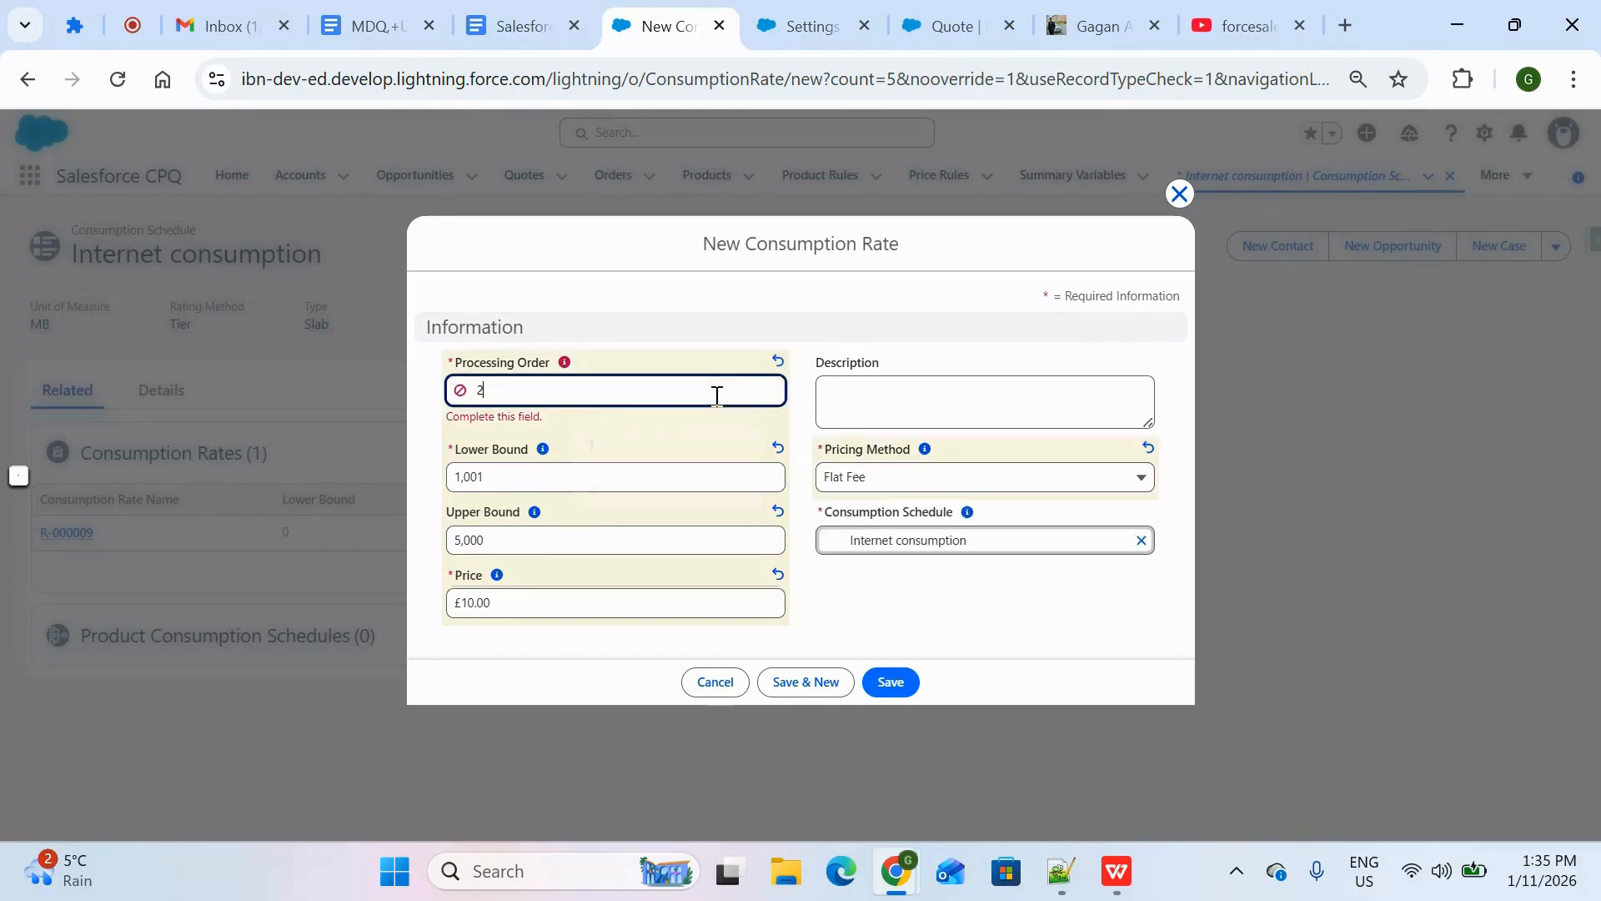
click(890, 683)
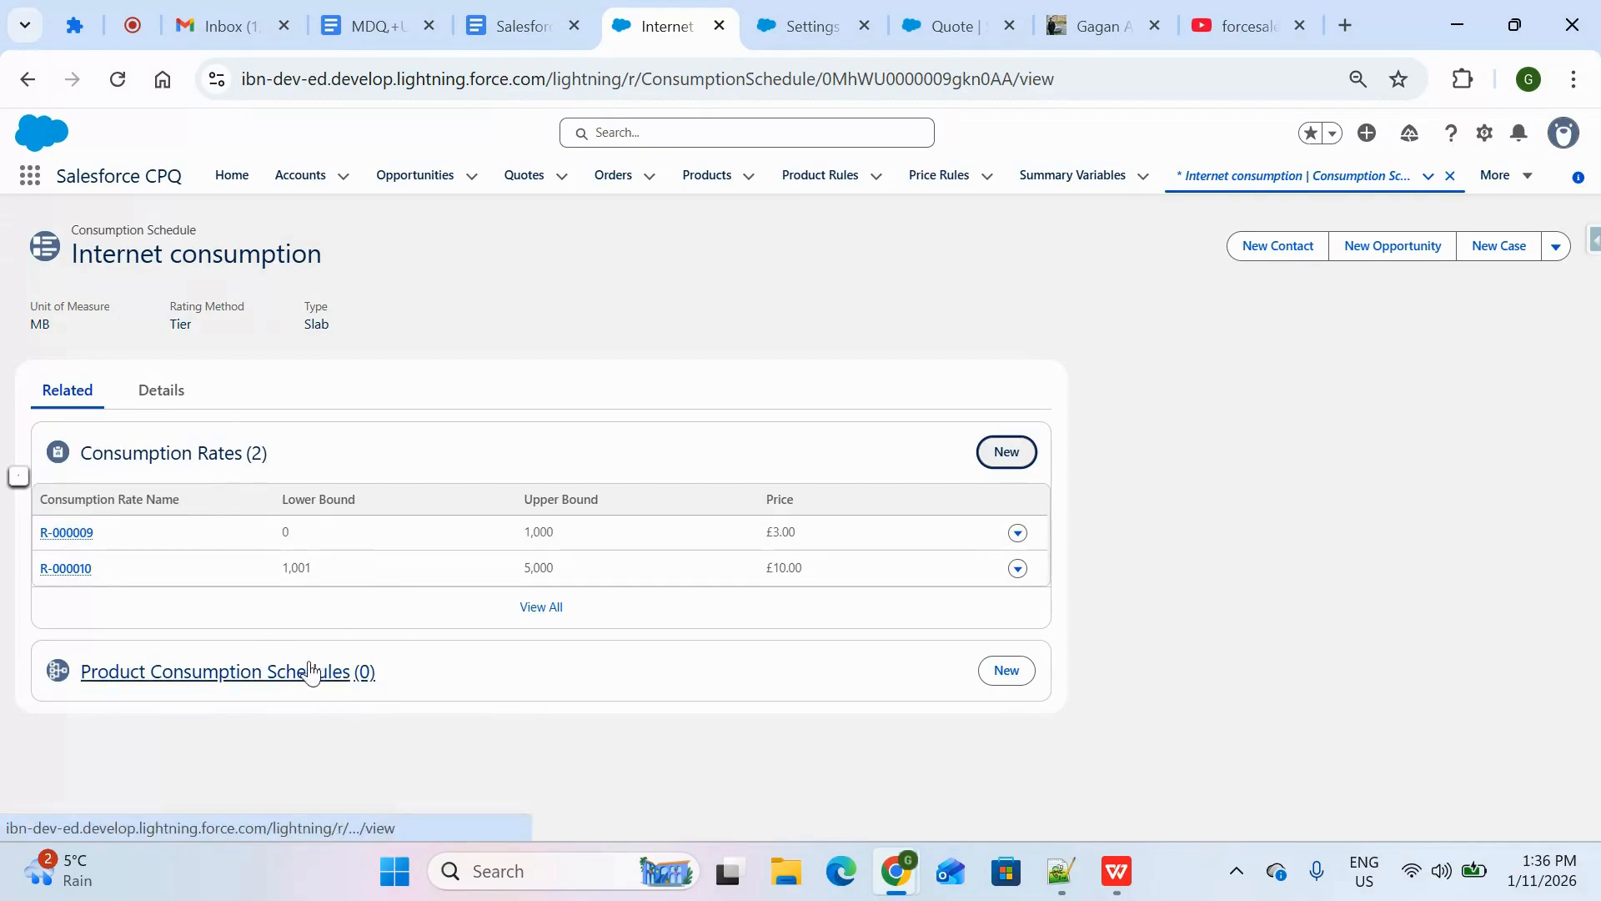
Try to assign the Internet product to the Internet consumption schedule through a new product consumption schedule.
click(1025, 679)
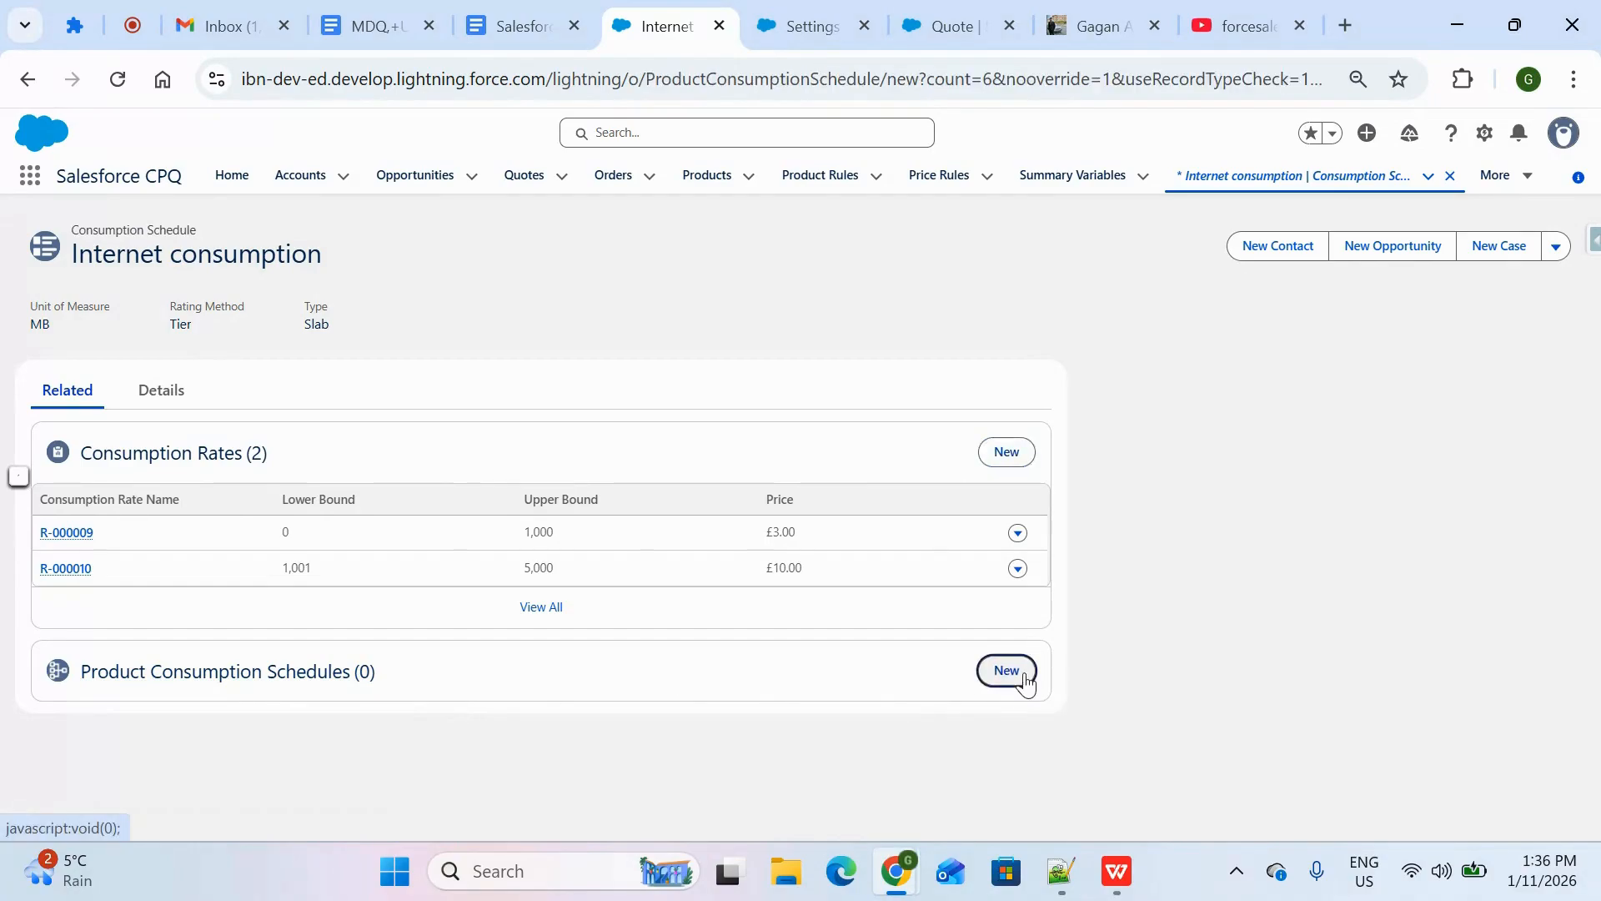
click(817, 25)
click(705, 10)
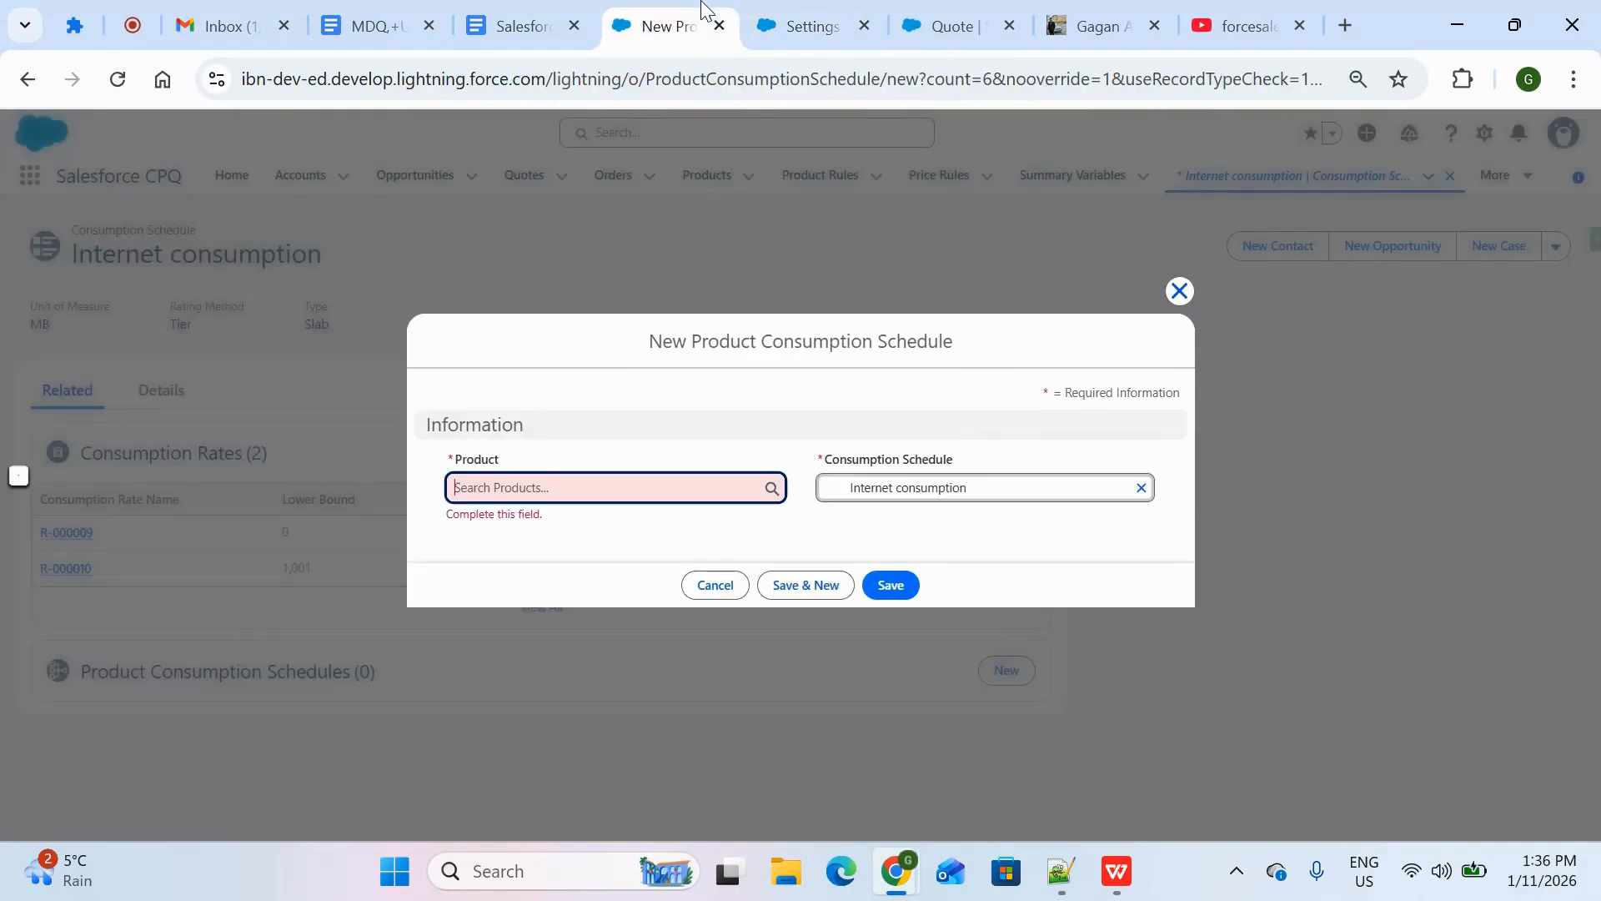
text(Inte)
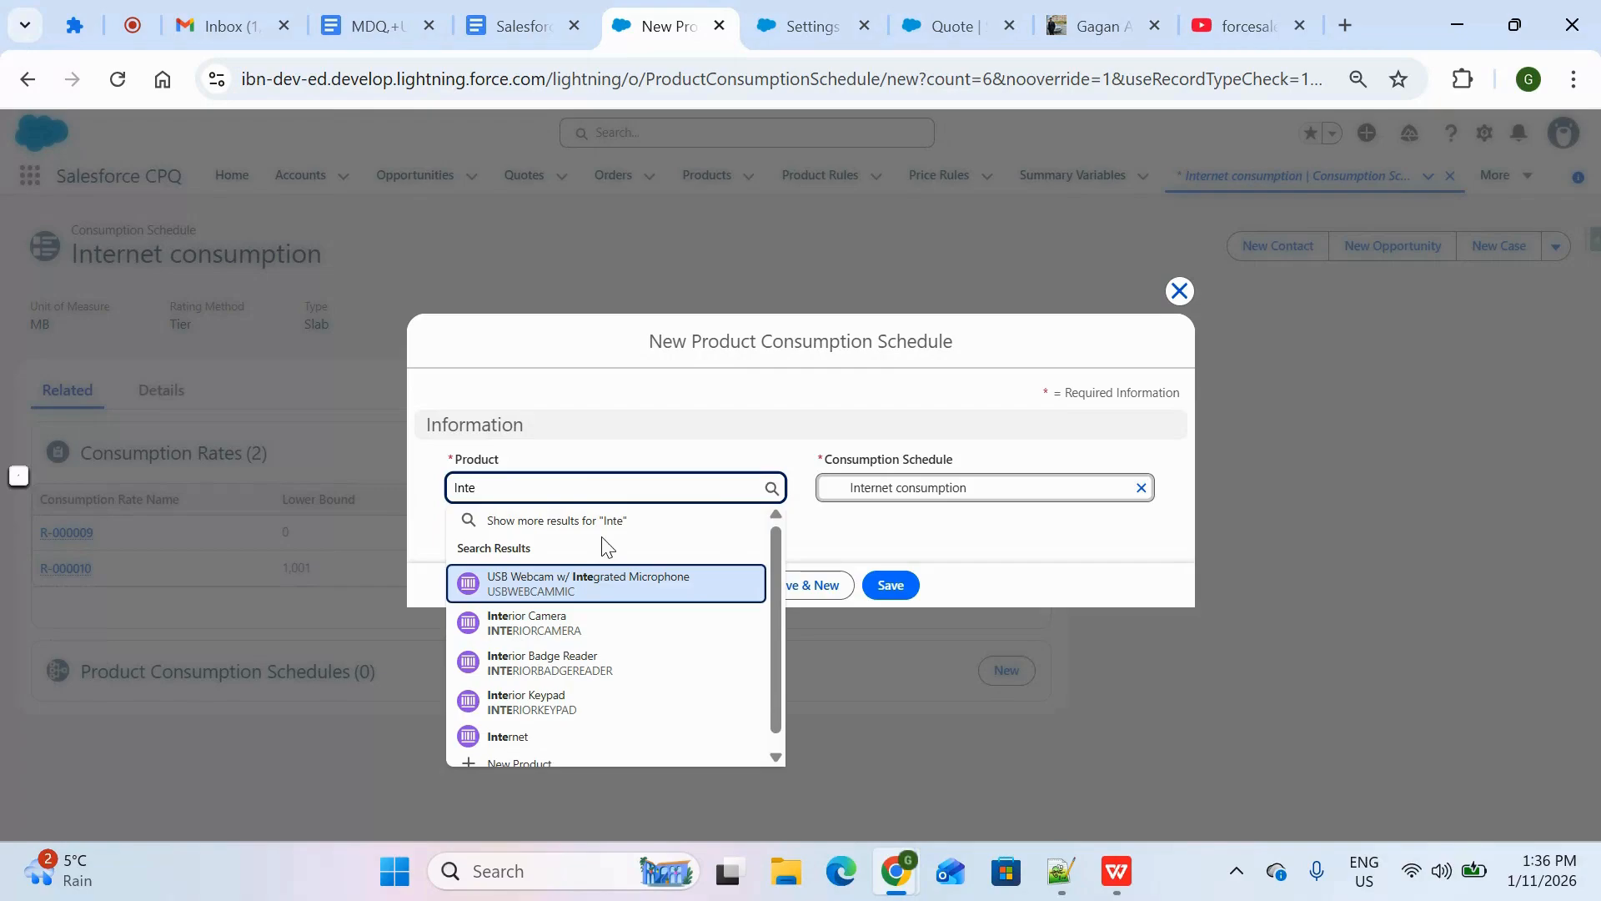
text(rne)
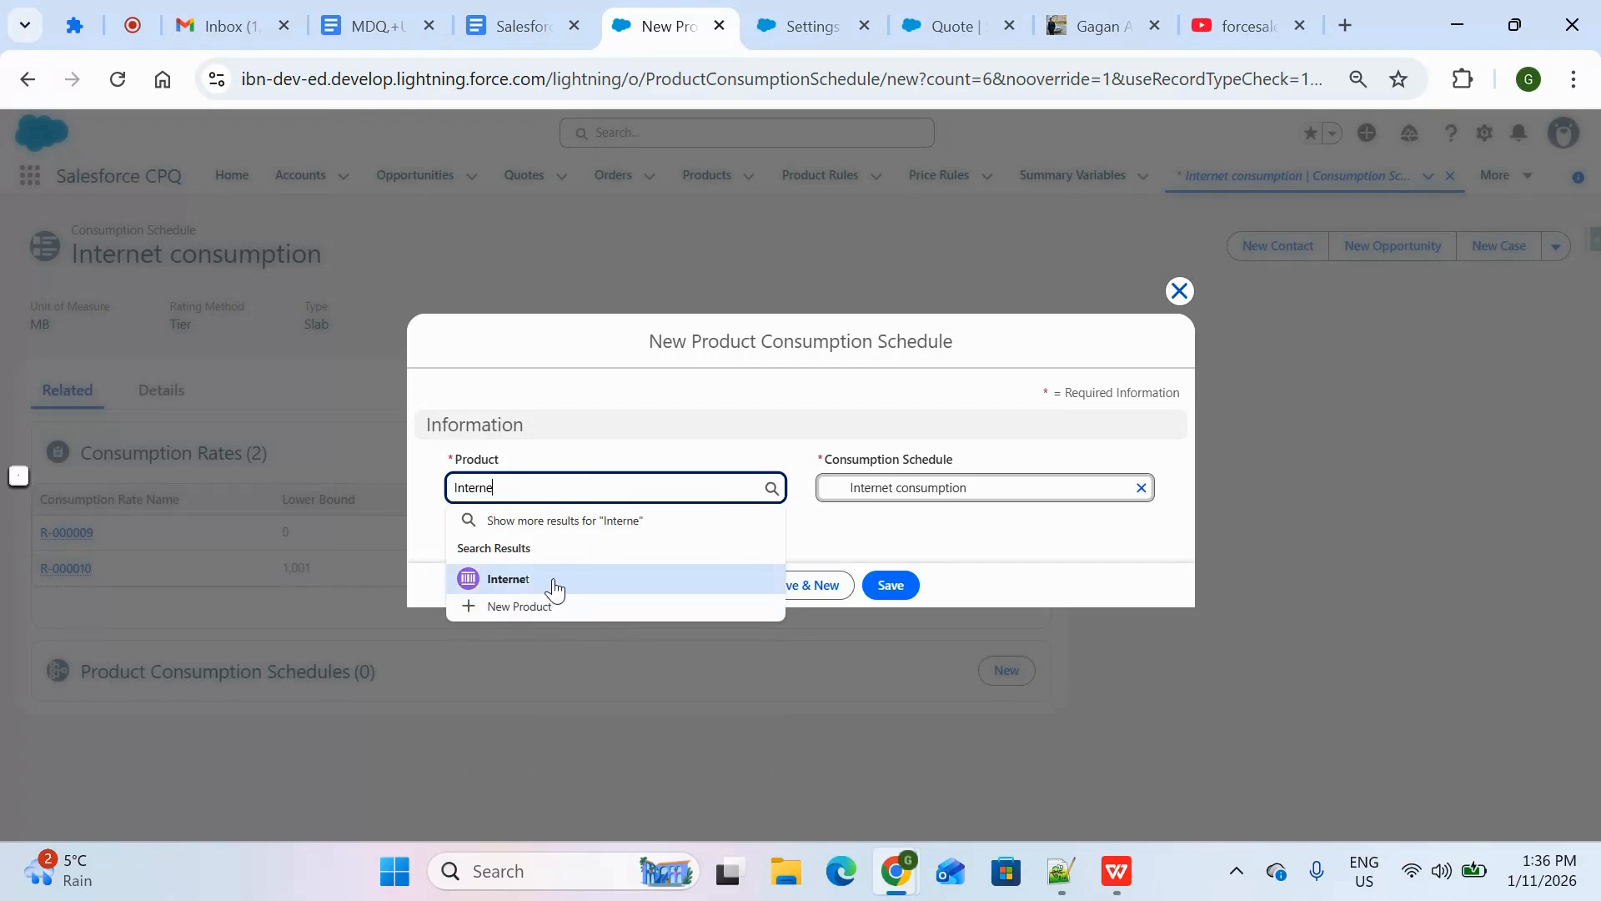
click(558, 576)
click(891, 576)
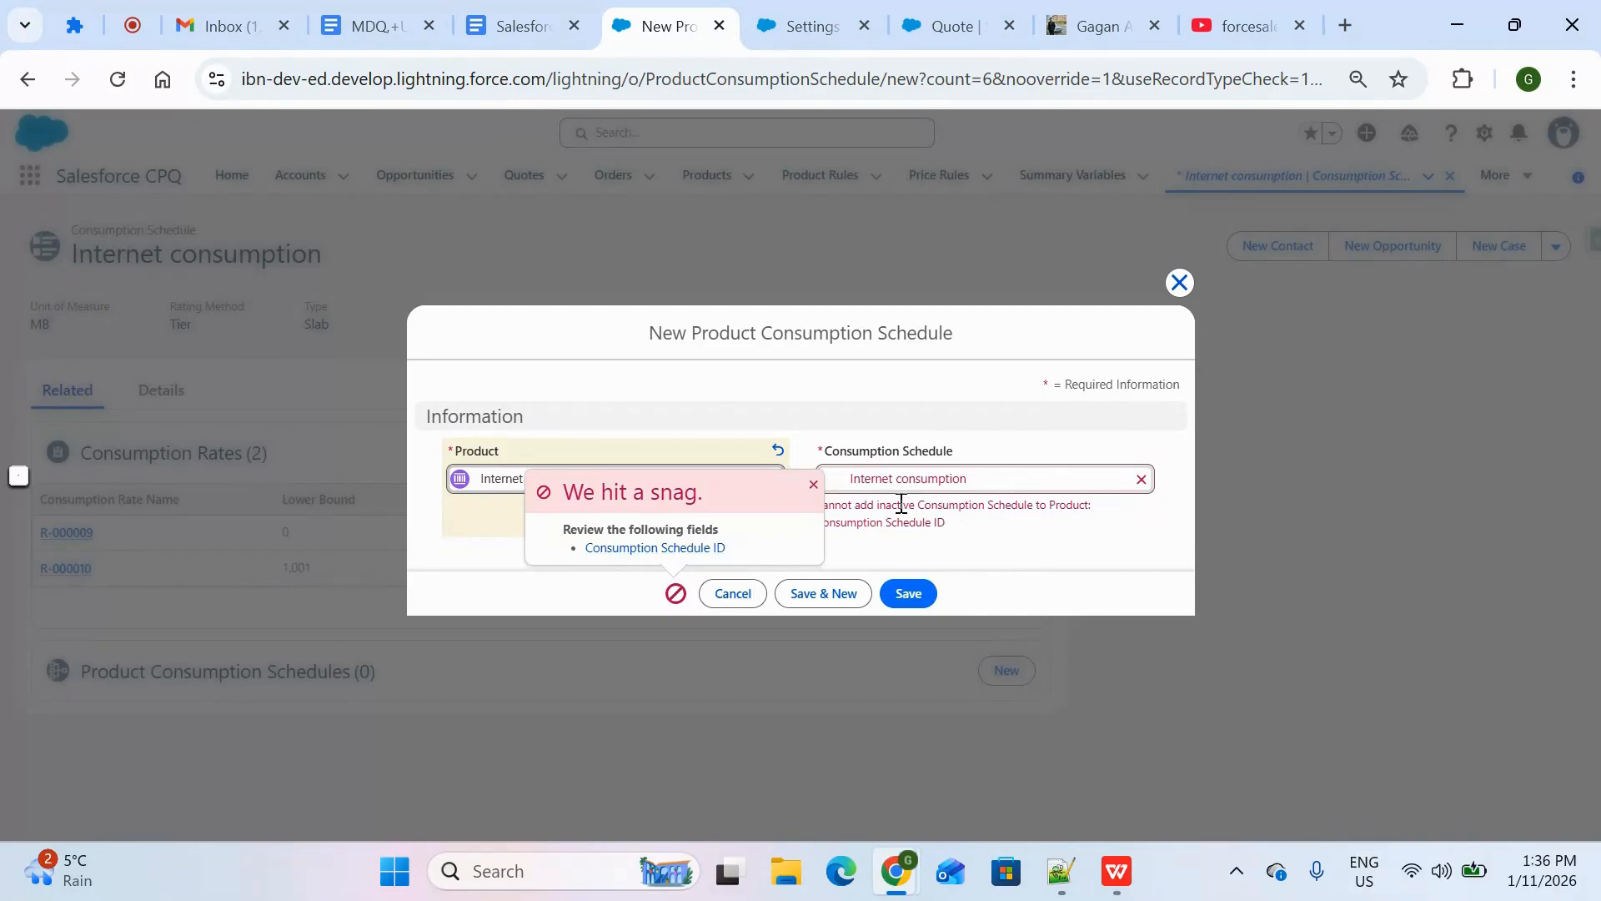
click(1181, 284)
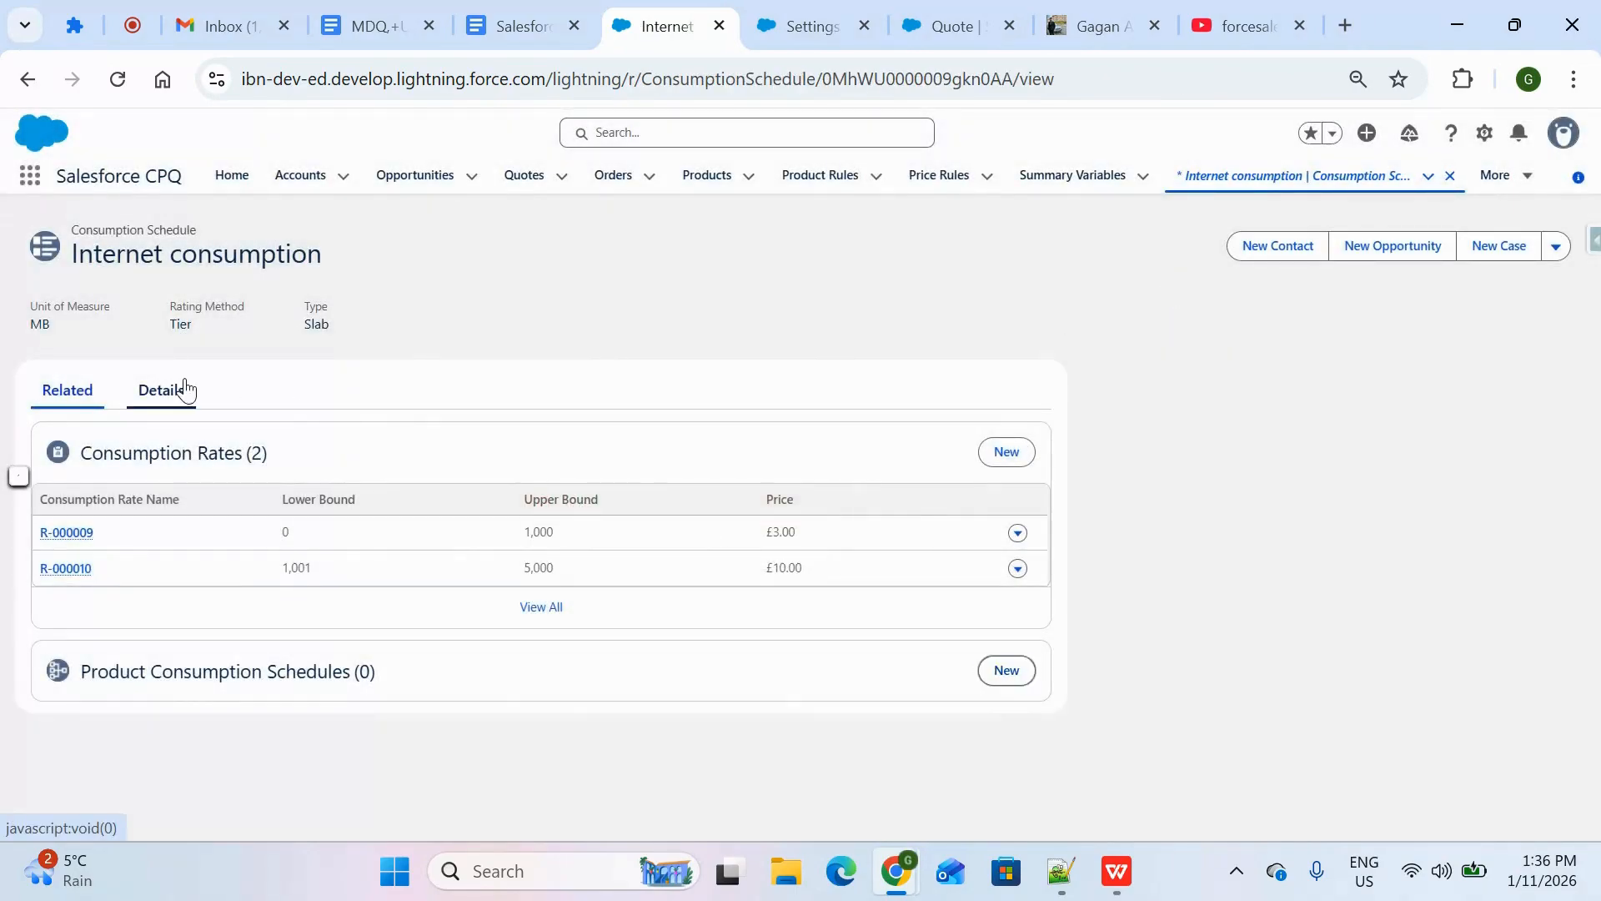
Try to mark the Internet consumption schedule as Active and save it.
click(185, 387)
click(1017, 505)
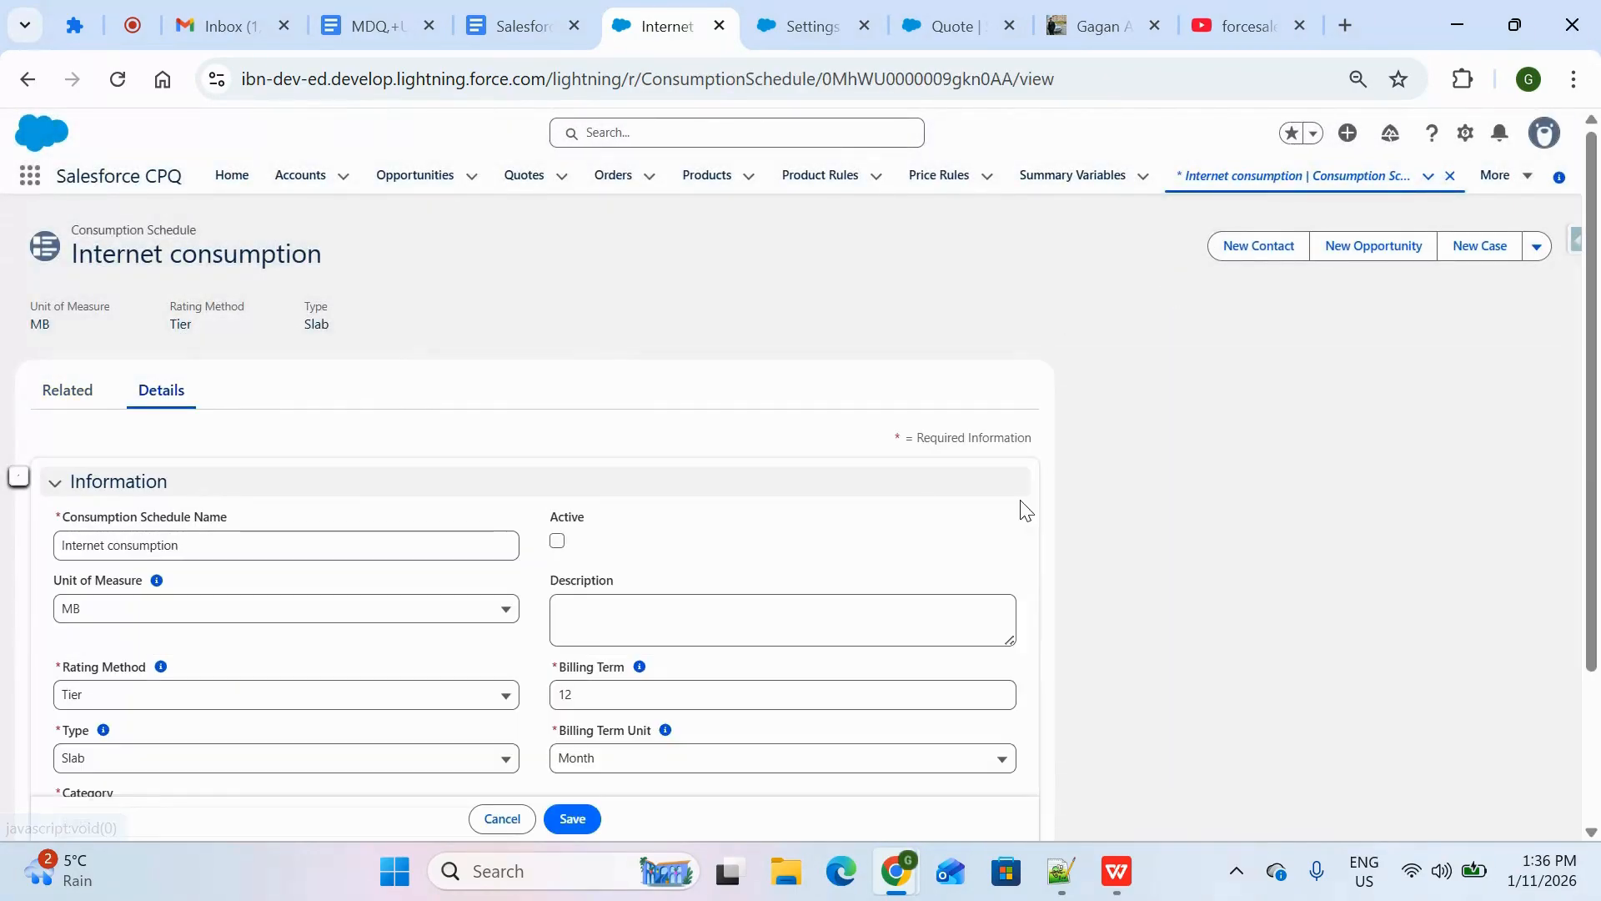
click(557, 540)
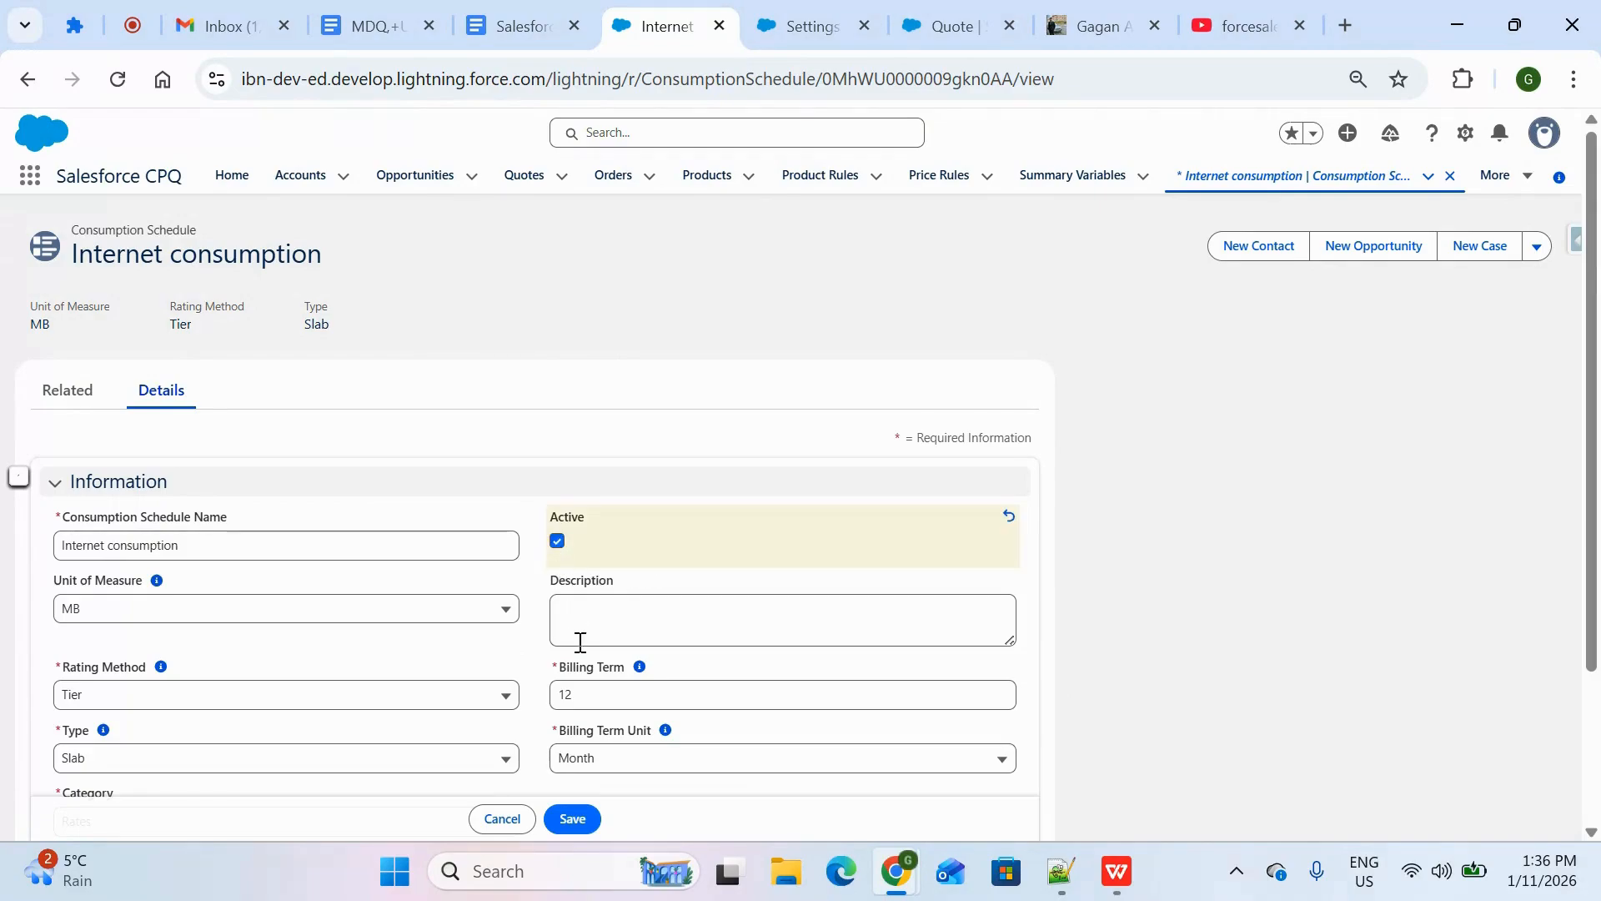
click(574, 818)
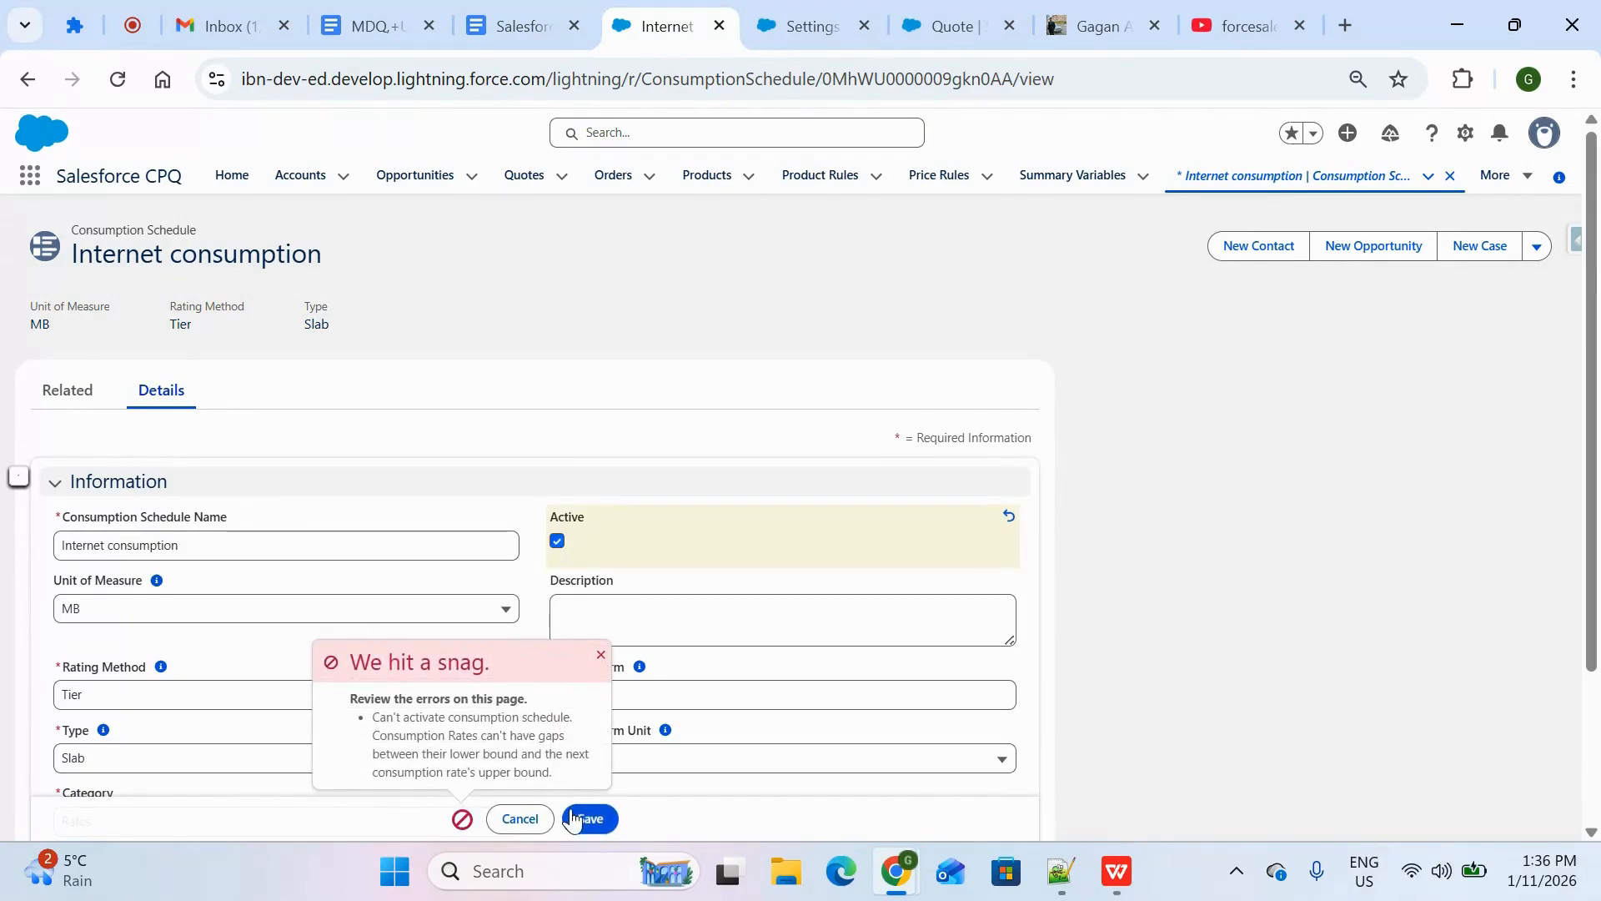
click(585, 819)
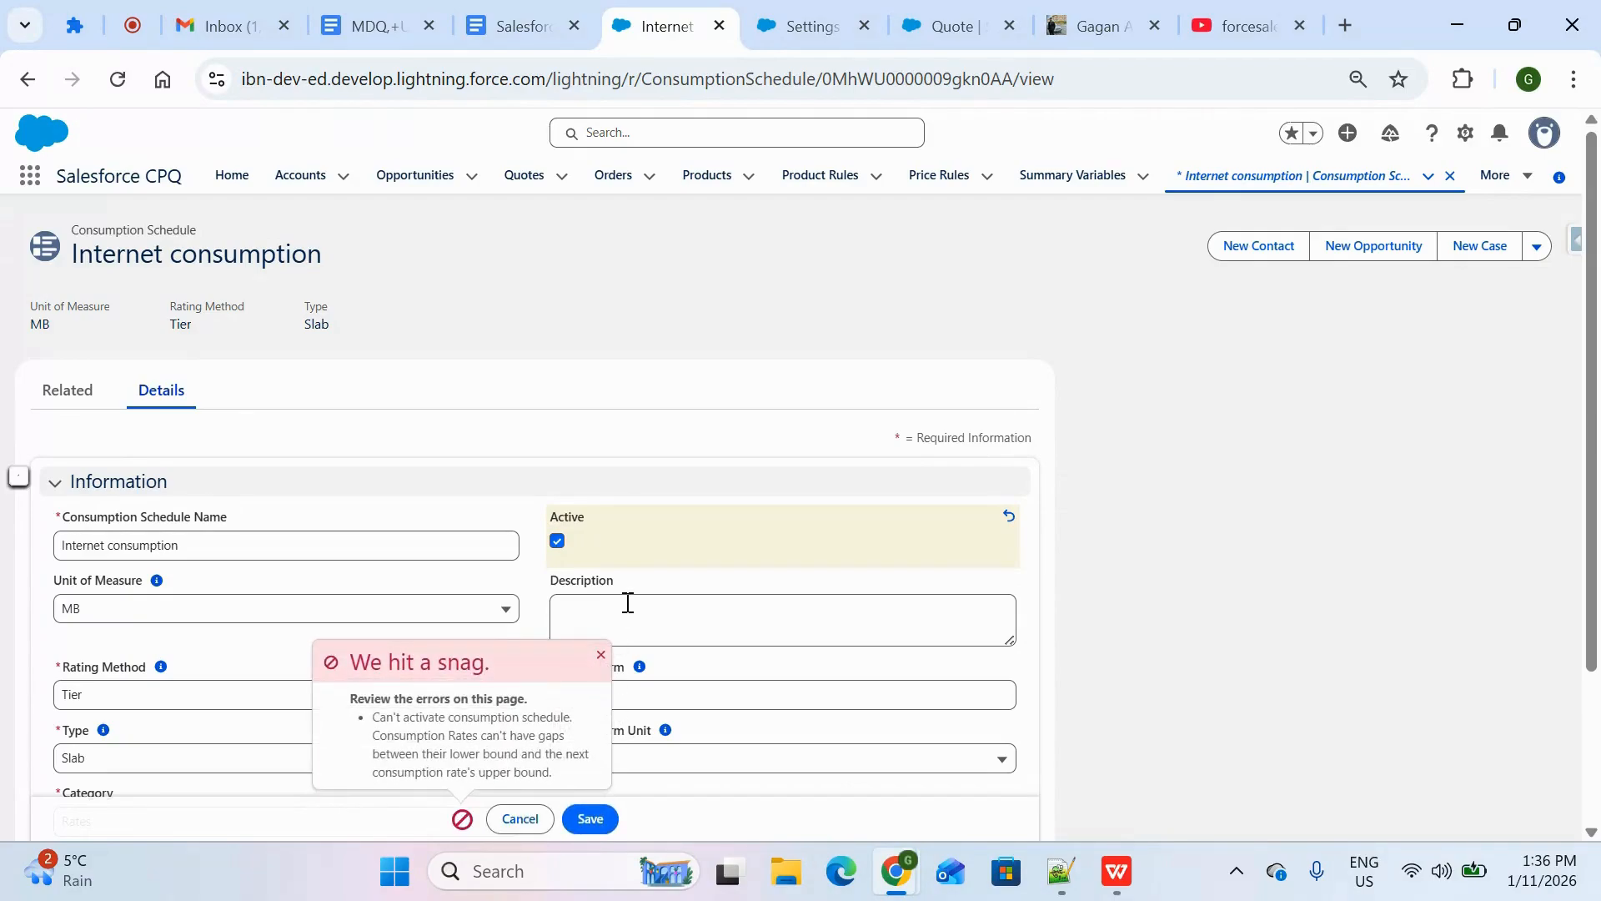
scroll(628, 603, down, 1)
scroll(628, 602, down, 1)
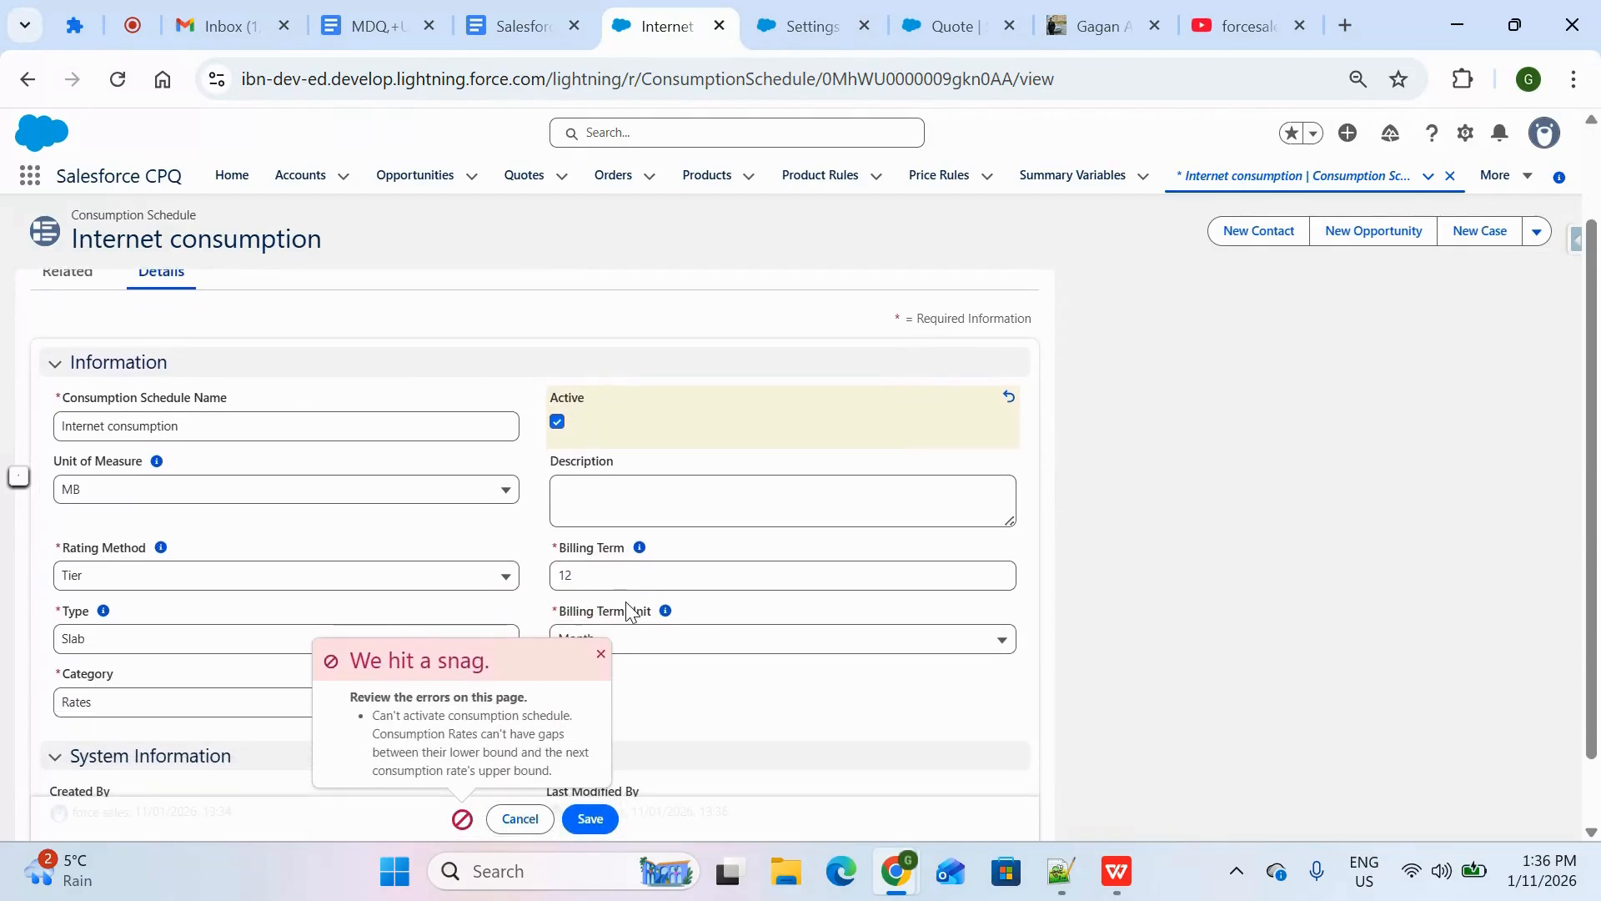
scroll(630, 611, down, 1)
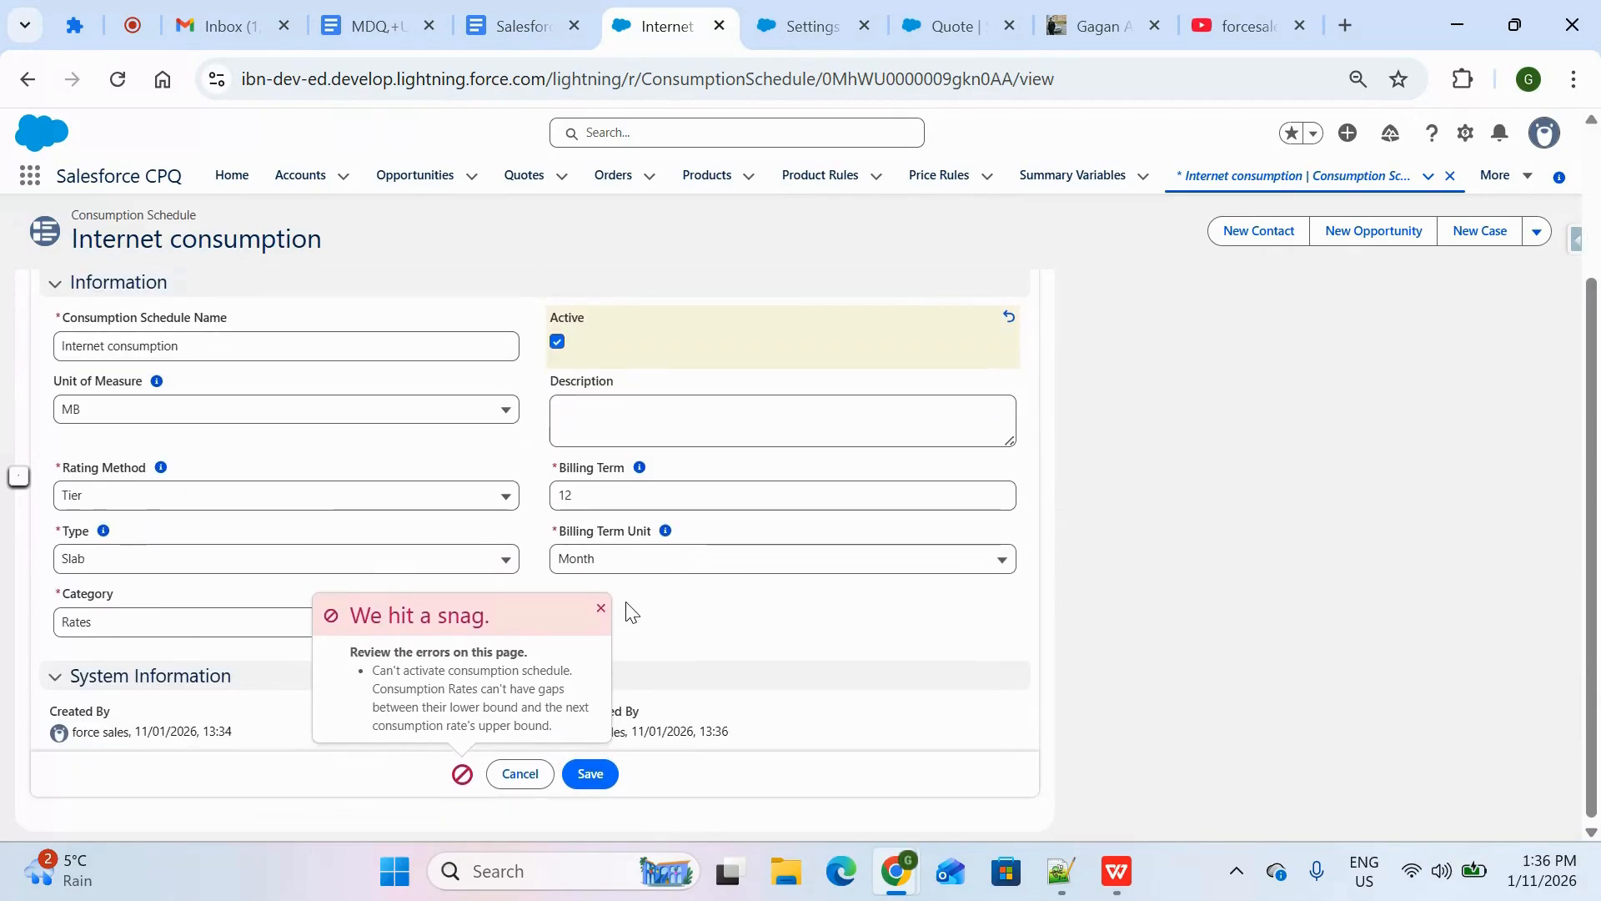
scroll(629, 607, up, 2)
Review the Internet consumption schedule's rate bounds, assigned product and detail fields.
click(79, 392)
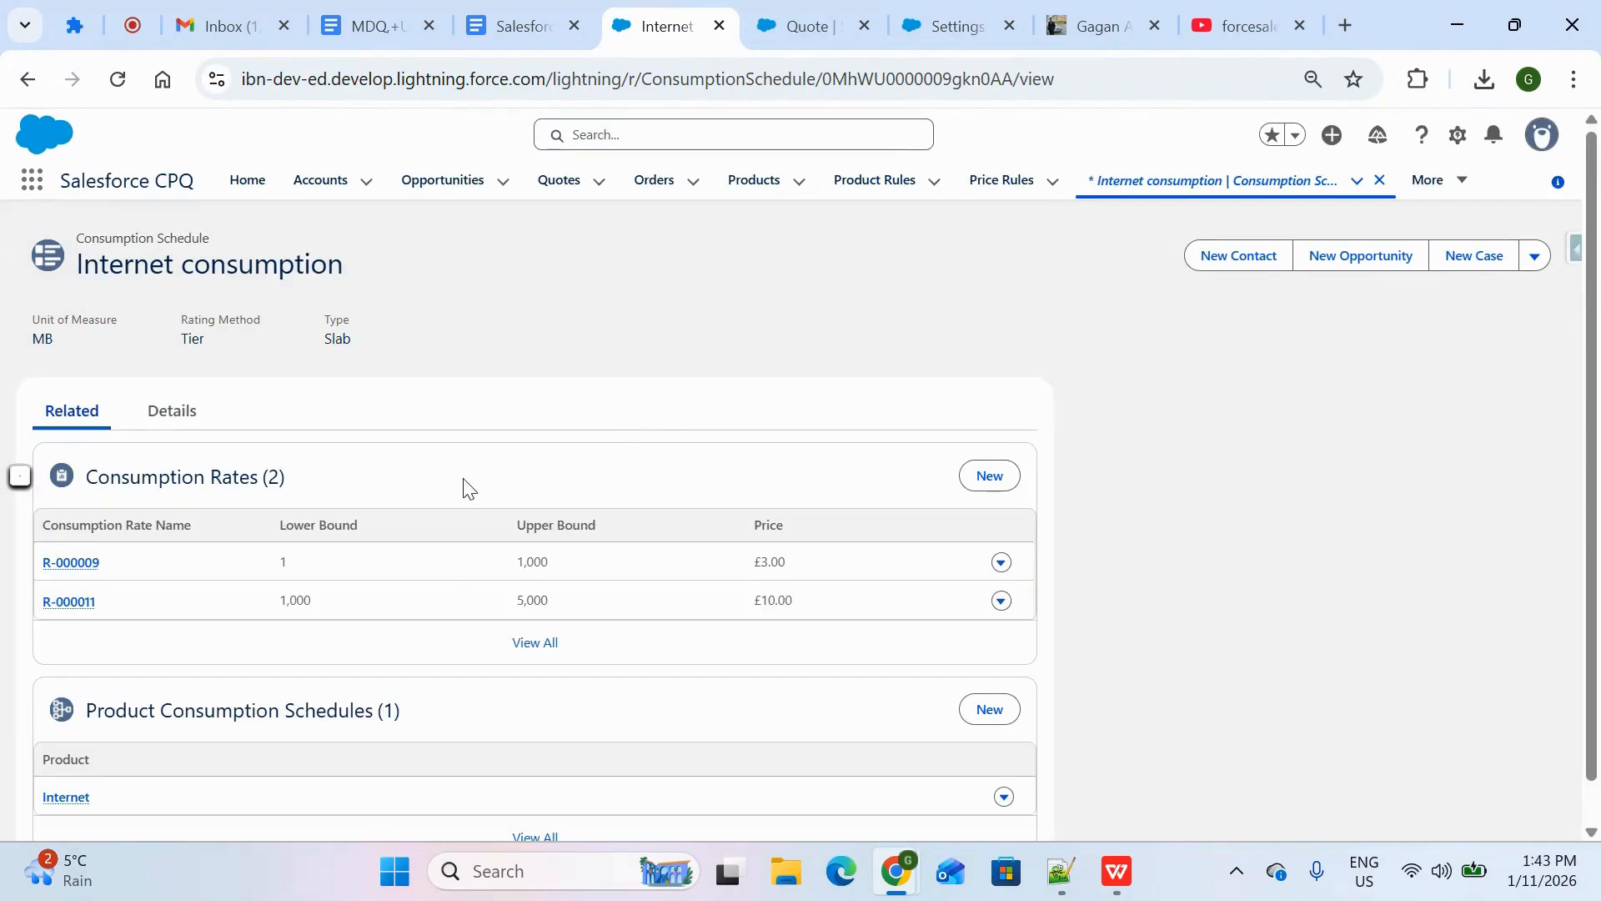
scroll(465, 486, down, 1)
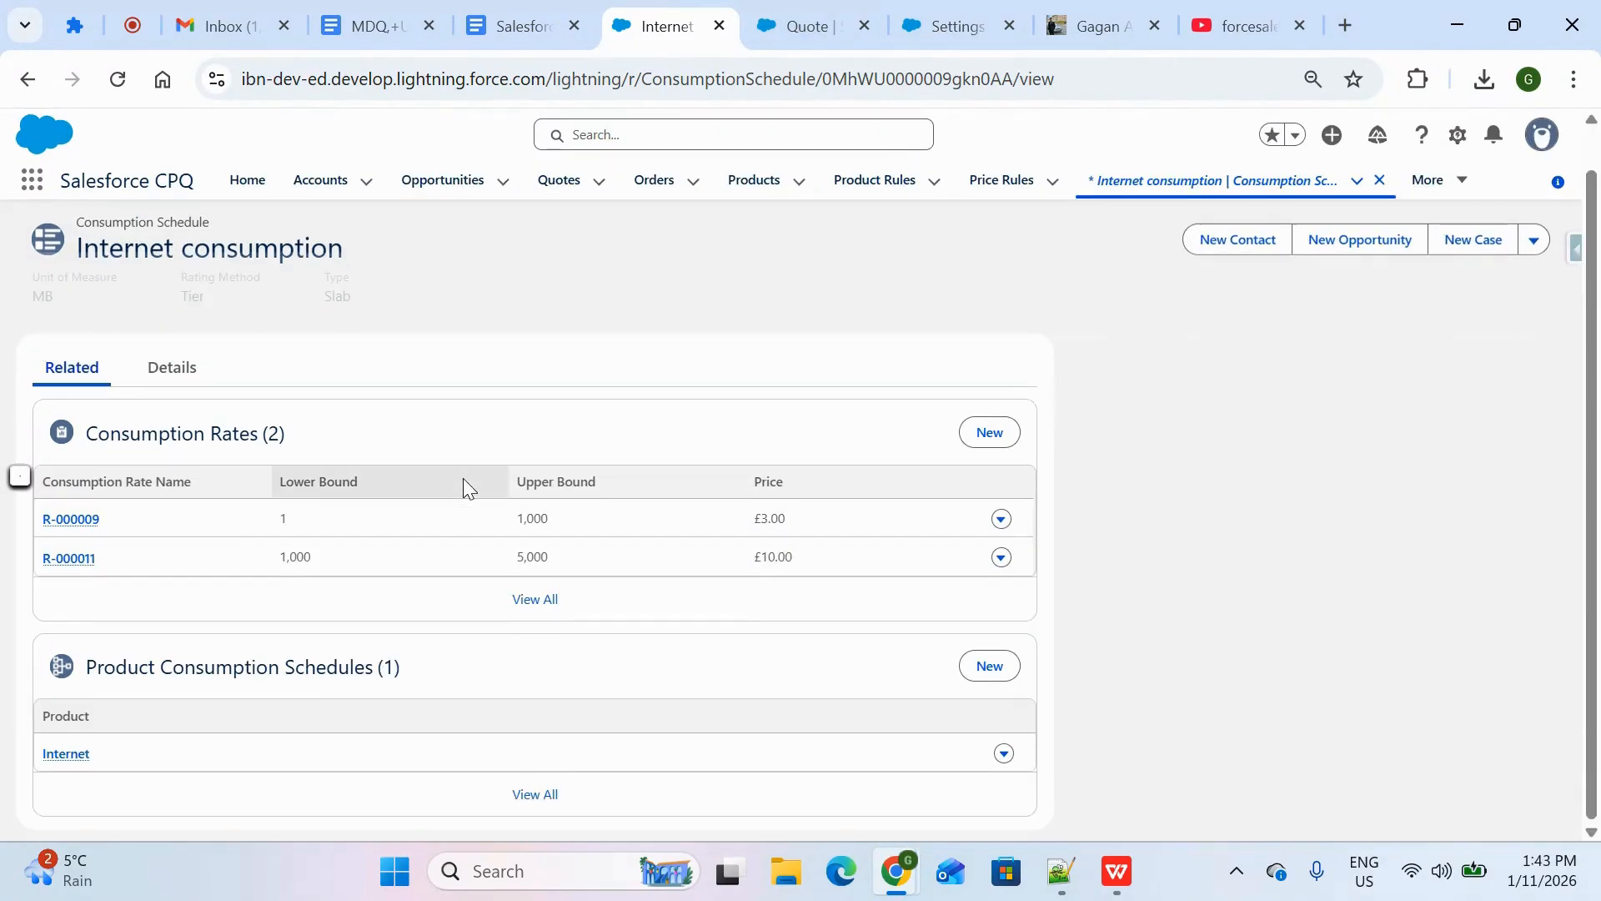
double_click(298, 561)
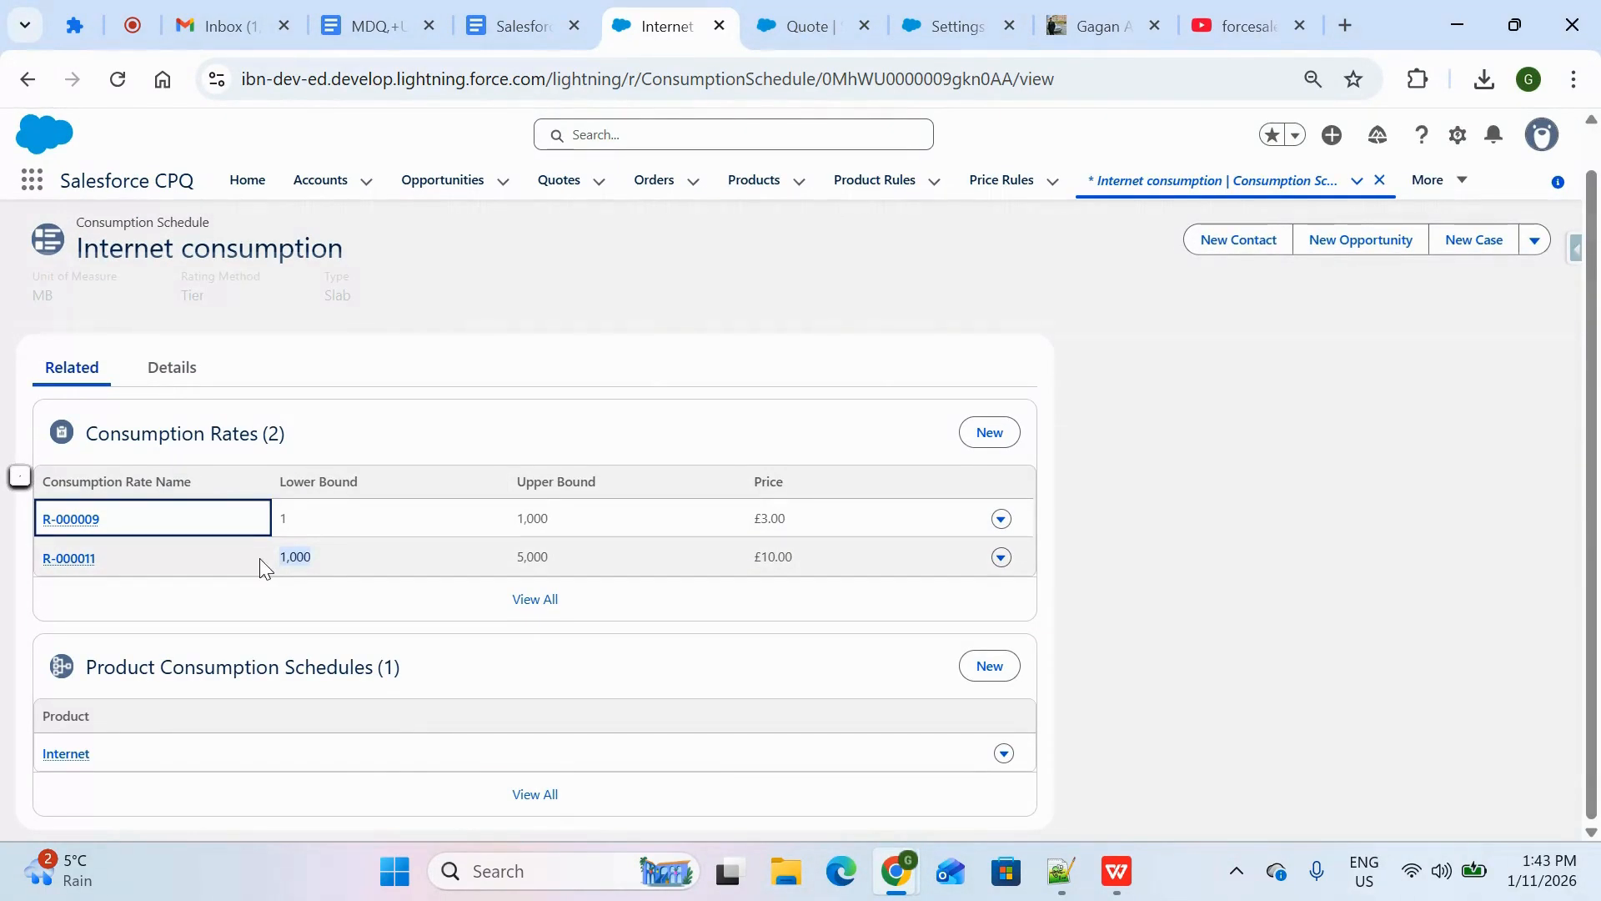
click(321, 575)
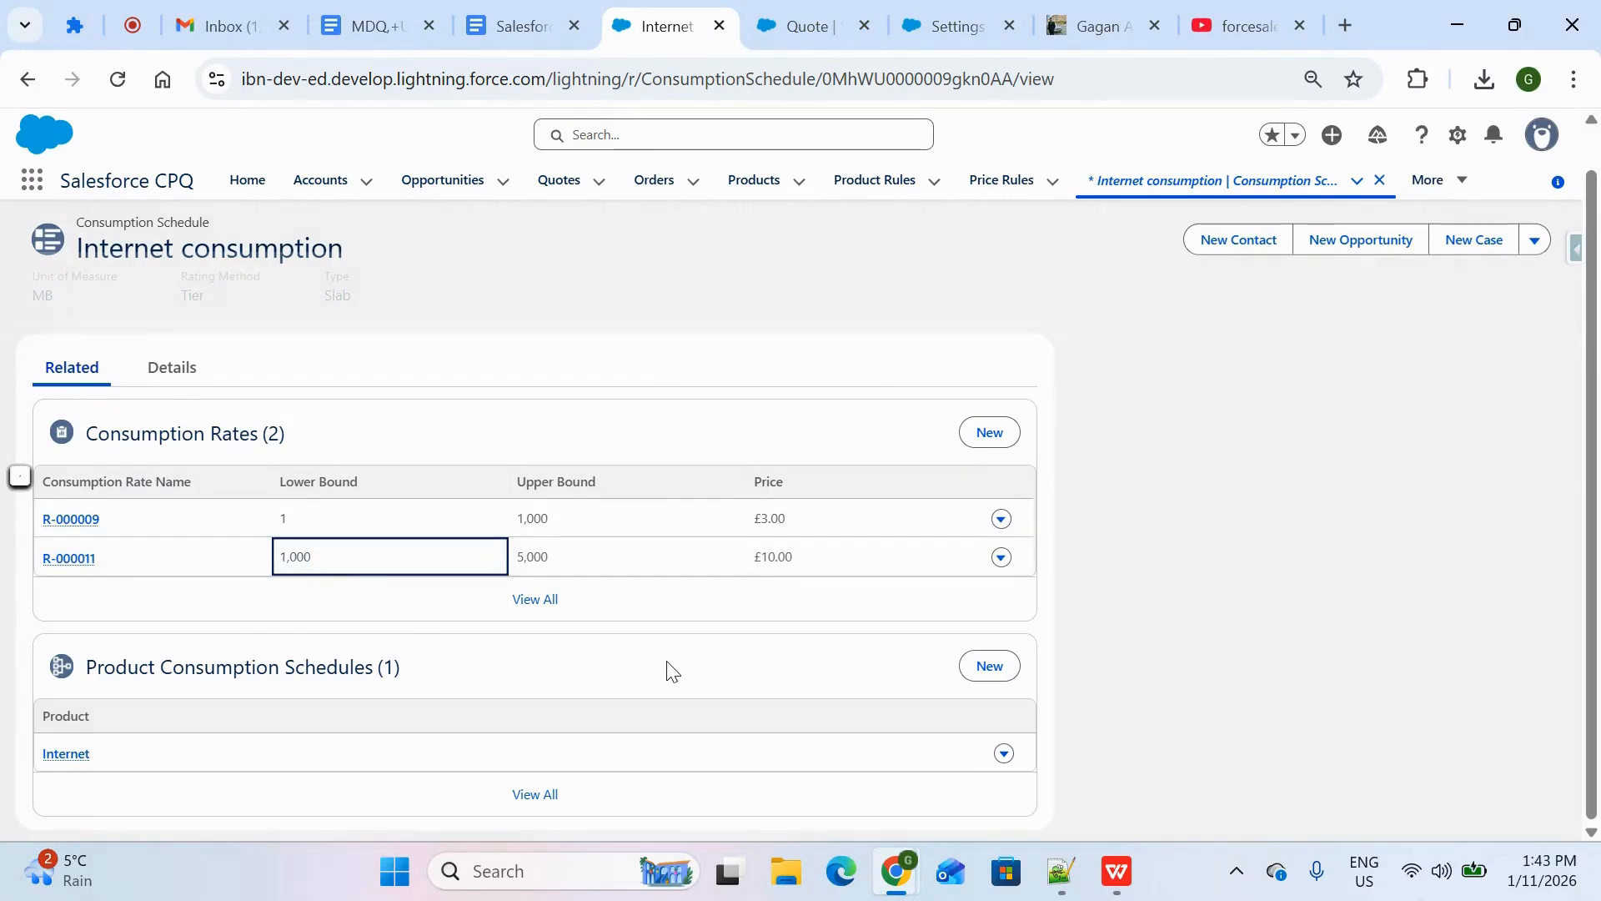
click(172, 369)
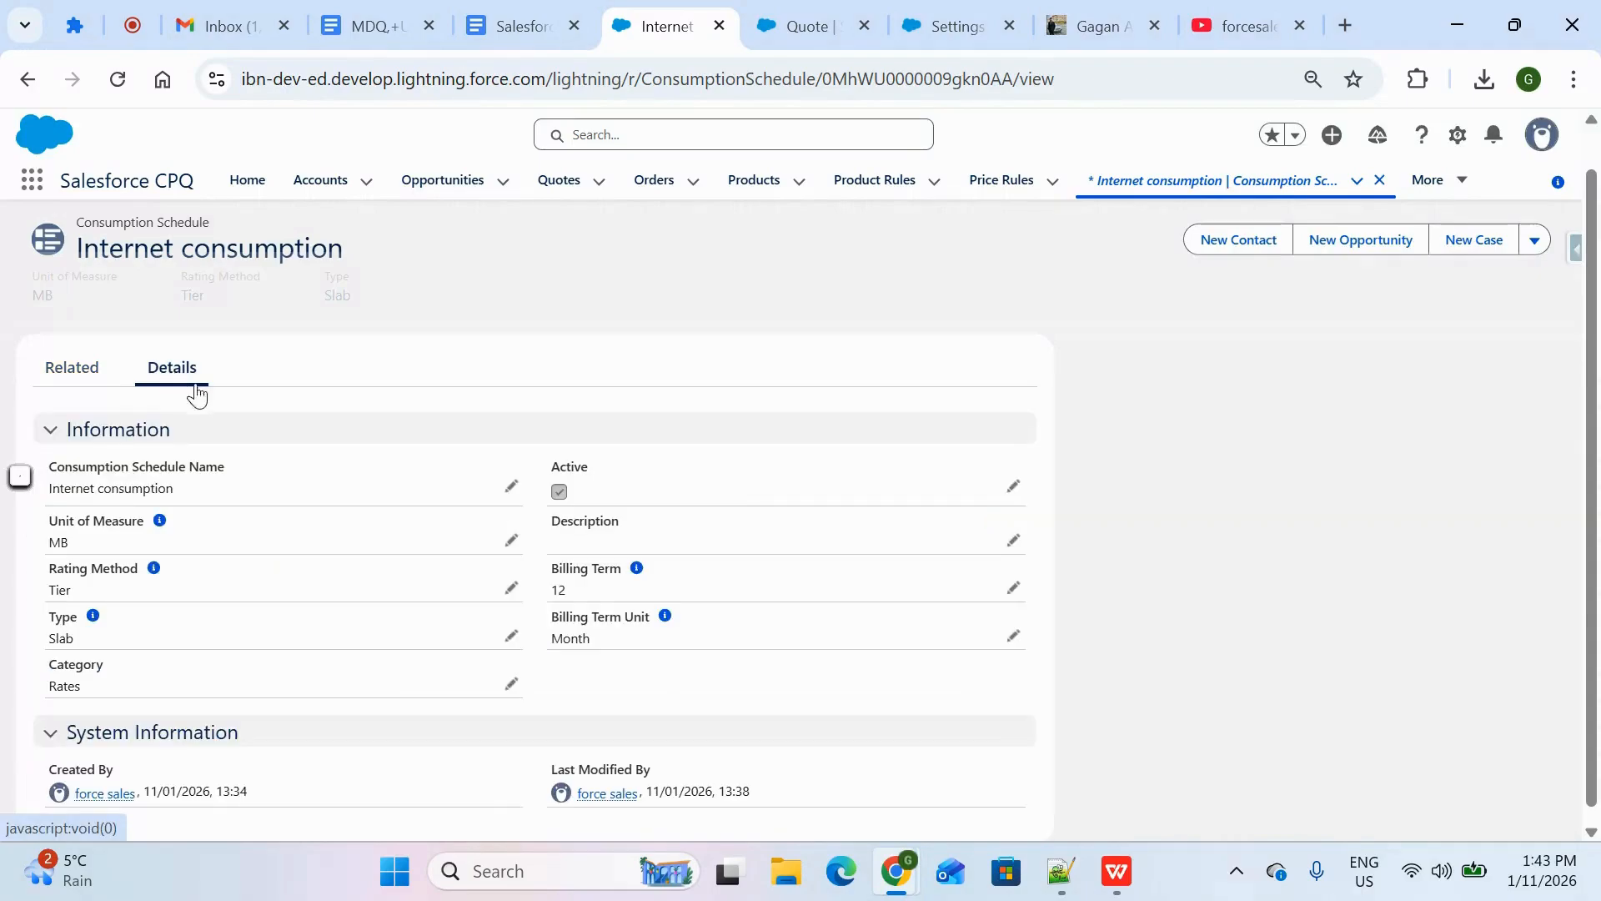
click(72, 369)
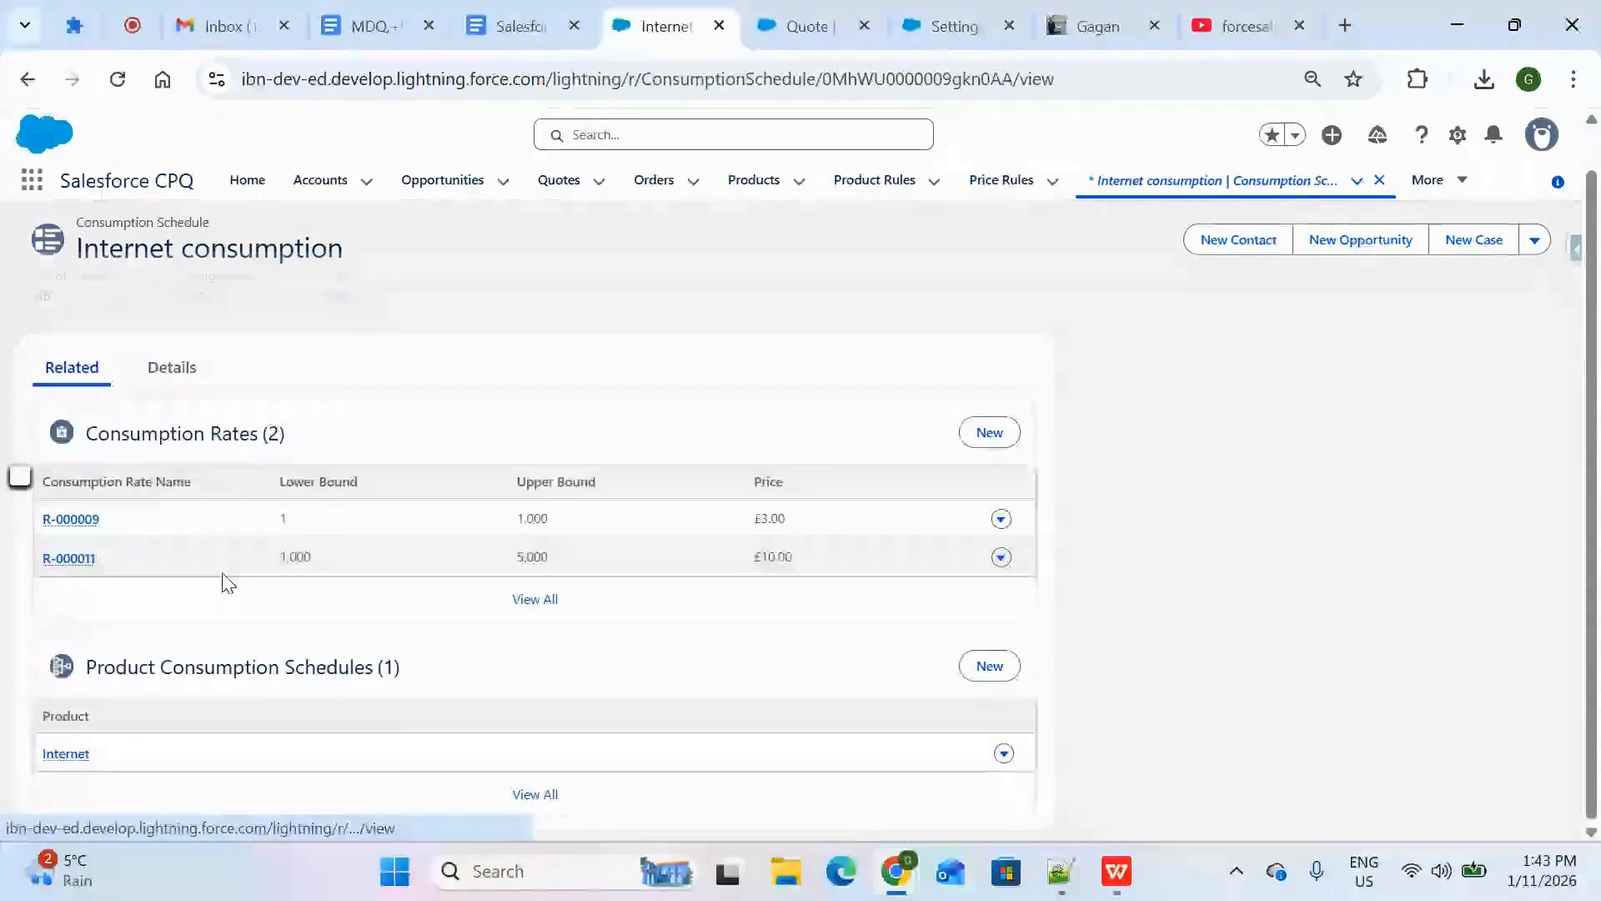
Check the Internet consumption schedule's Active flag, rates and assigned product, and compare the setup with the steps on the presentation slide.
click(175, 371)
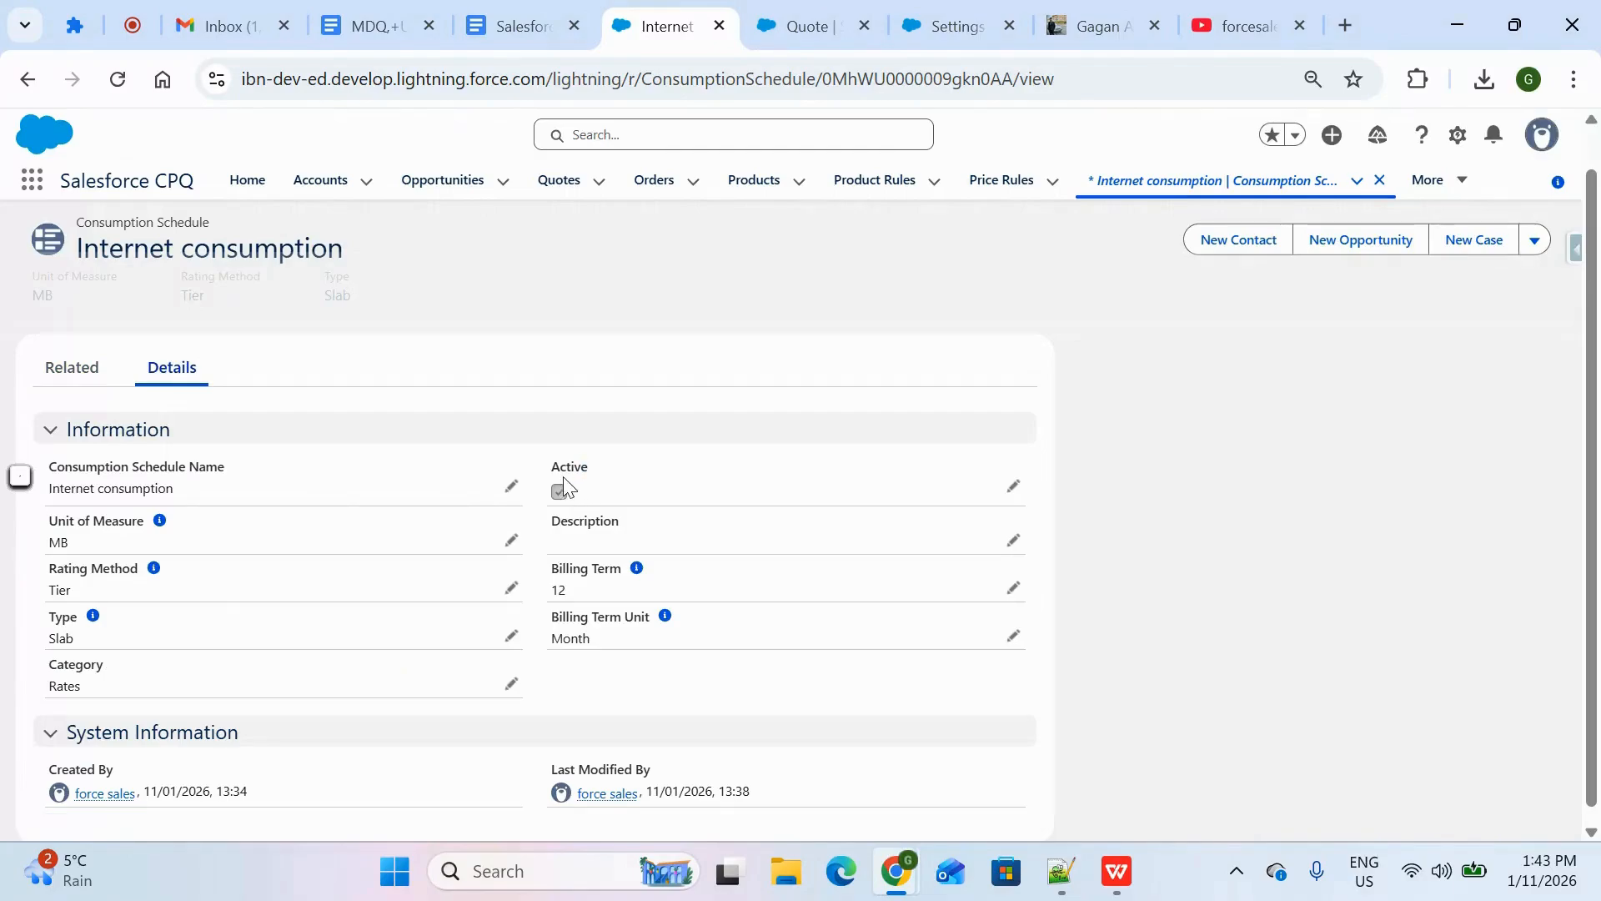
click(72, 369)
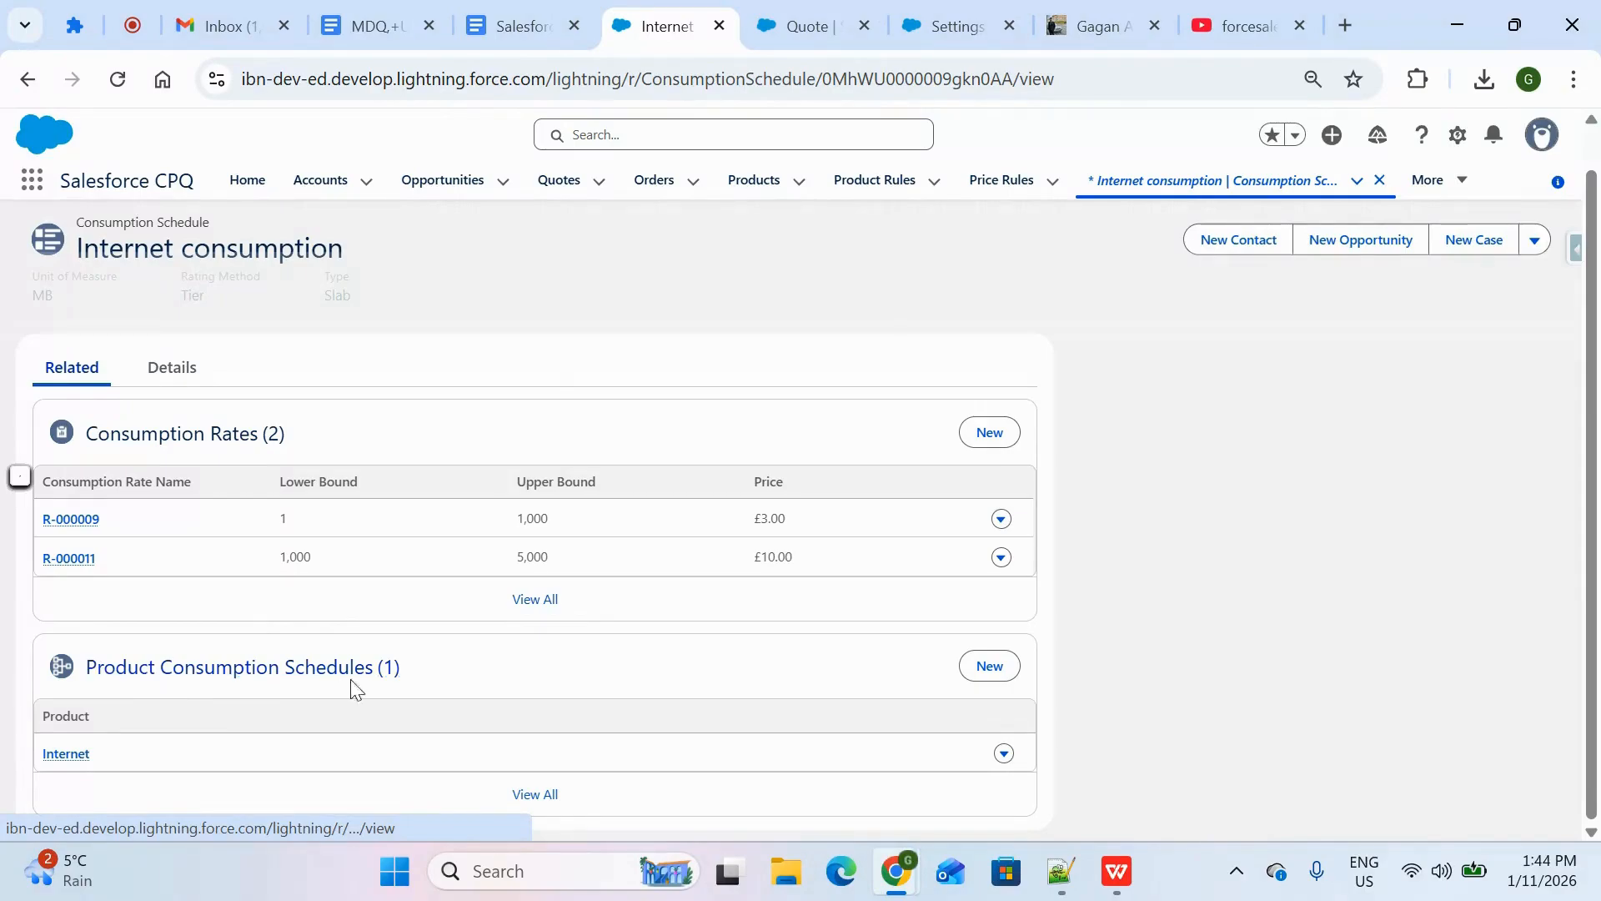
drag(450, 685, 207, 714)
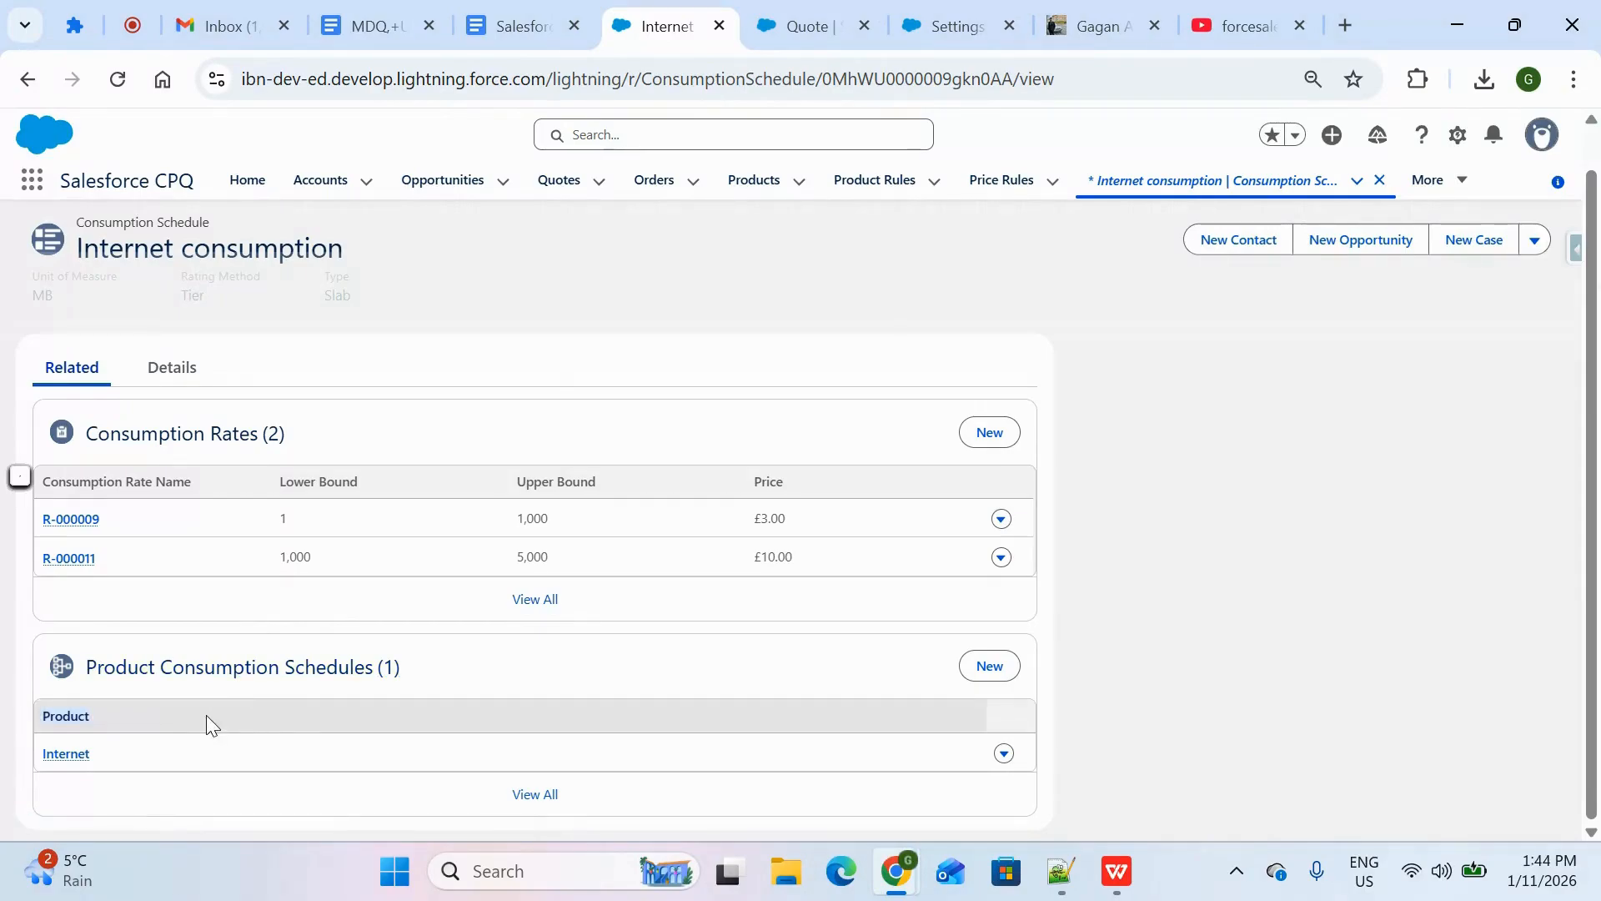
click(1117, 873)
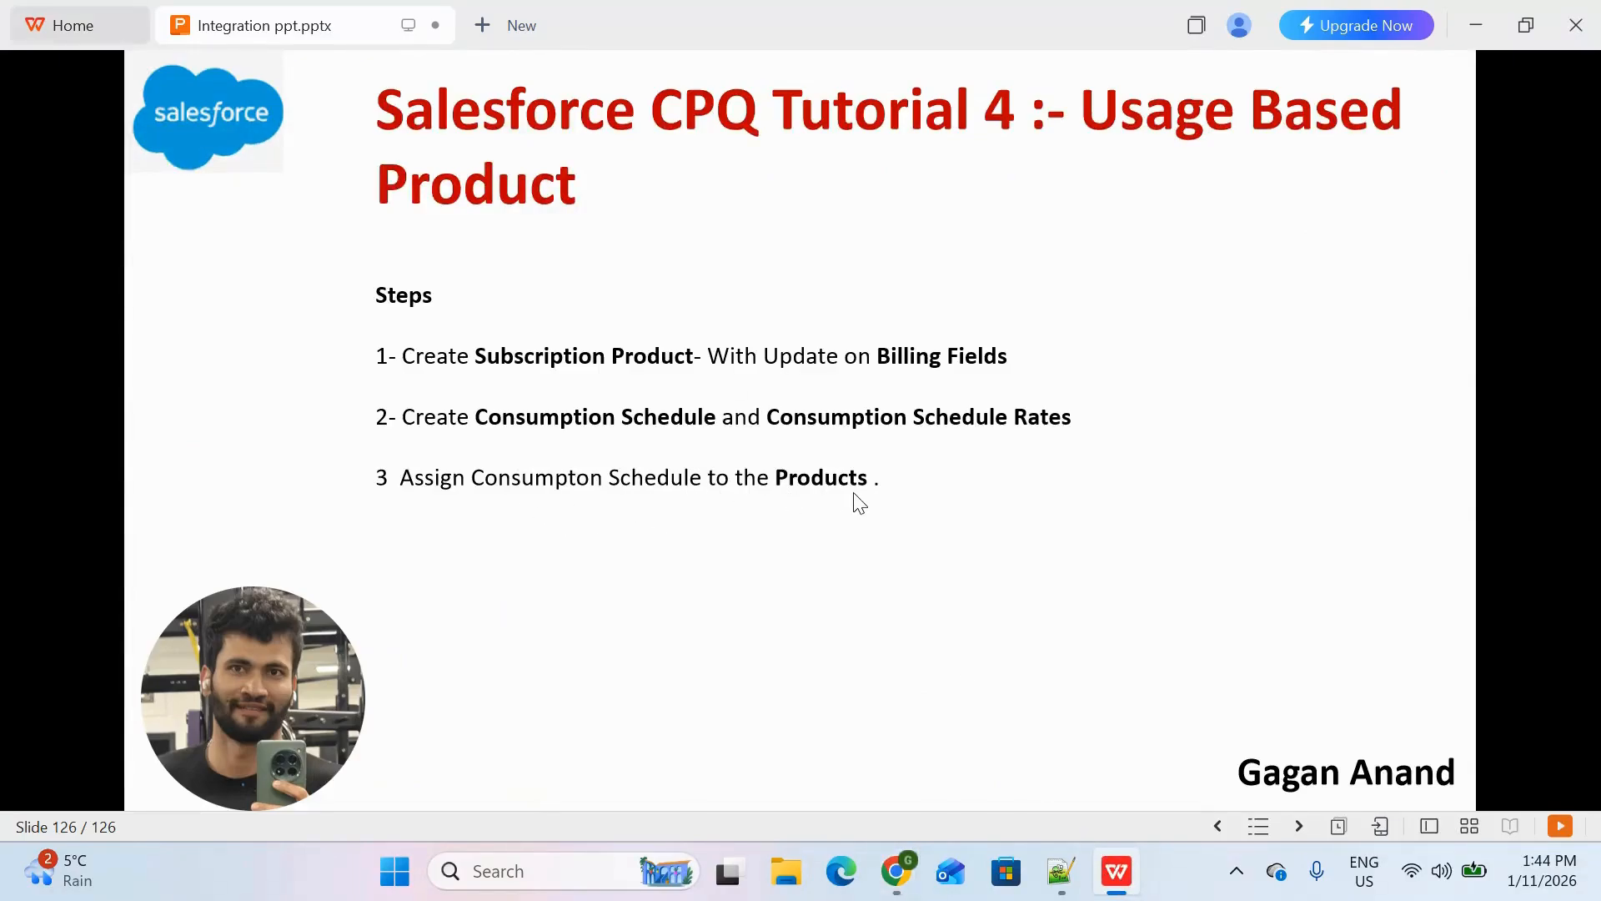
key(alt+Tab)
click(687, 297)
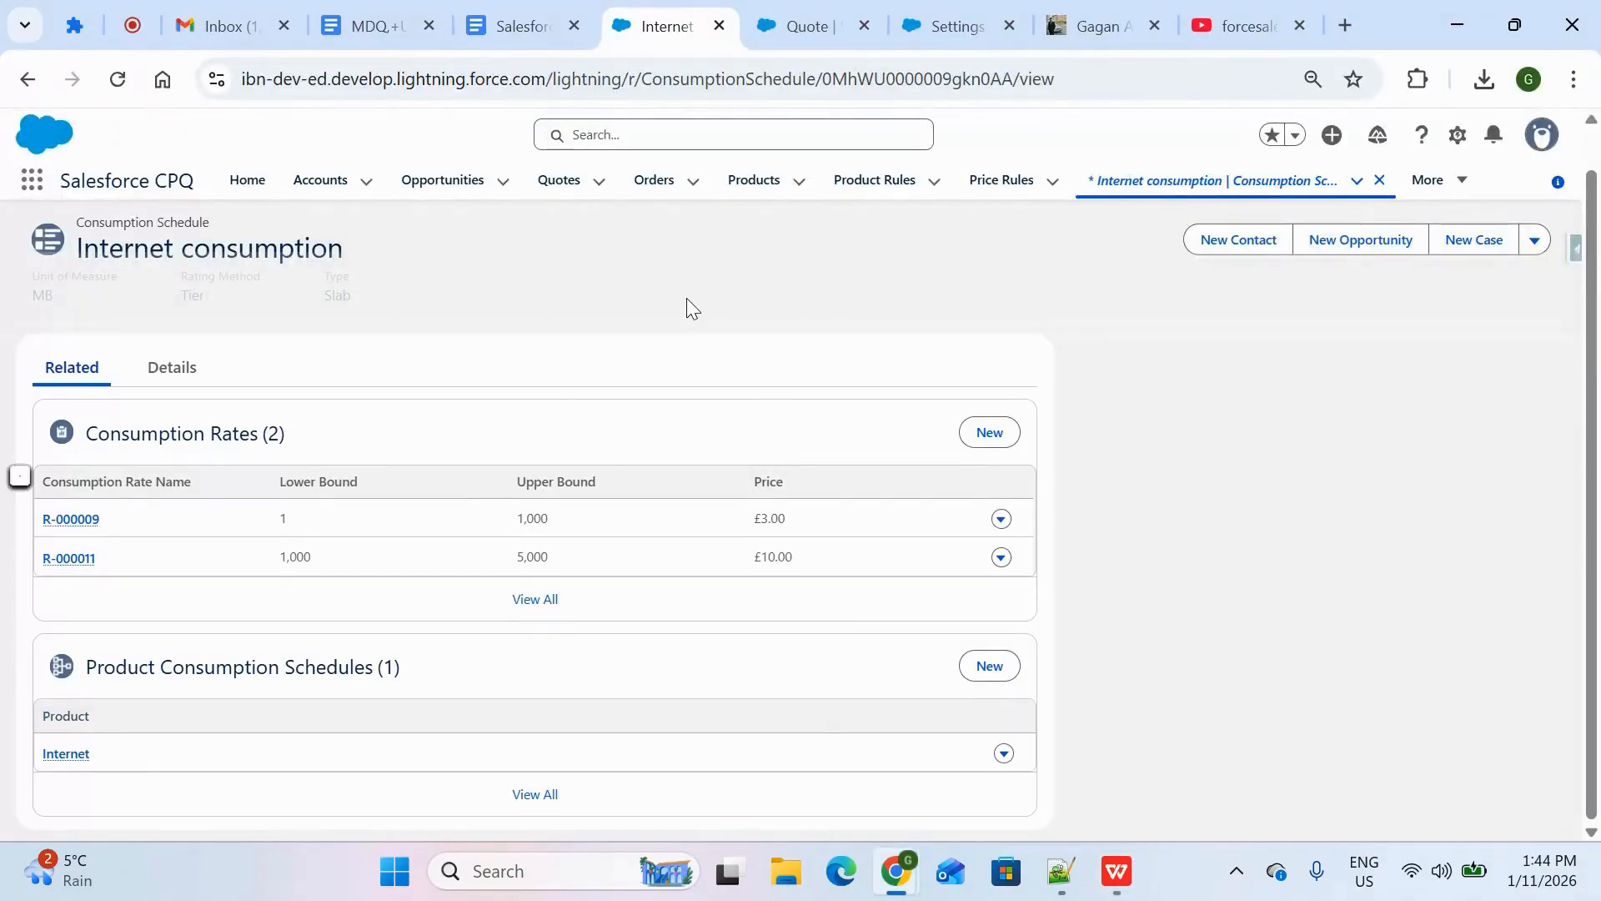
Create a primary quote on the Insurance opportunity with Start Date 11/01/2026 and Subscription Term 12.
click(440, 185)
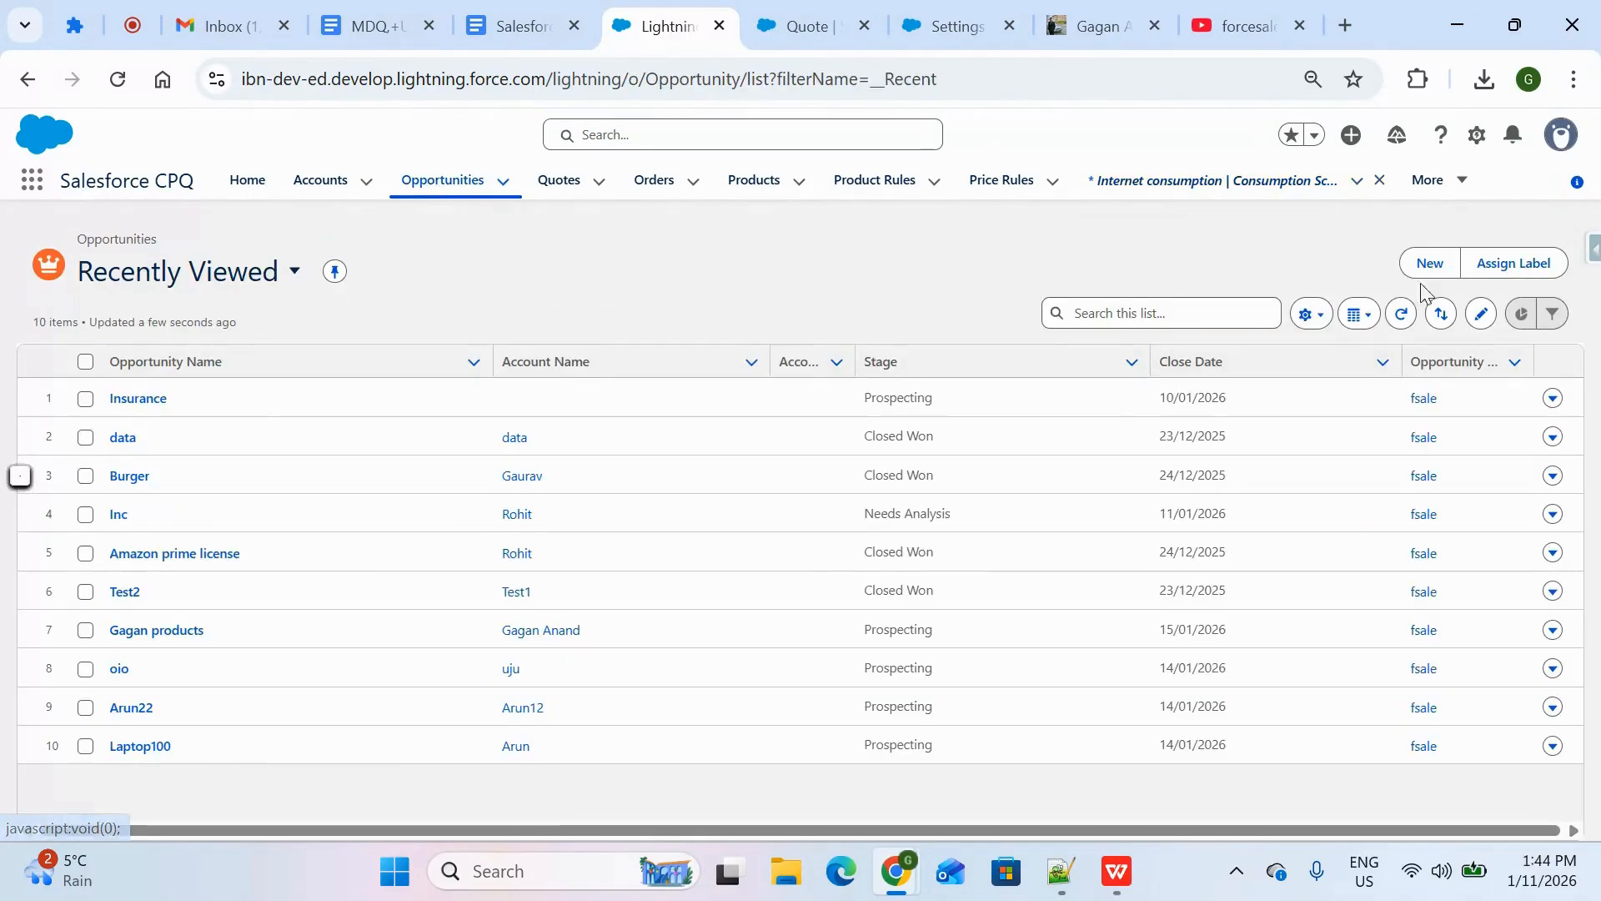
click(138, 408)
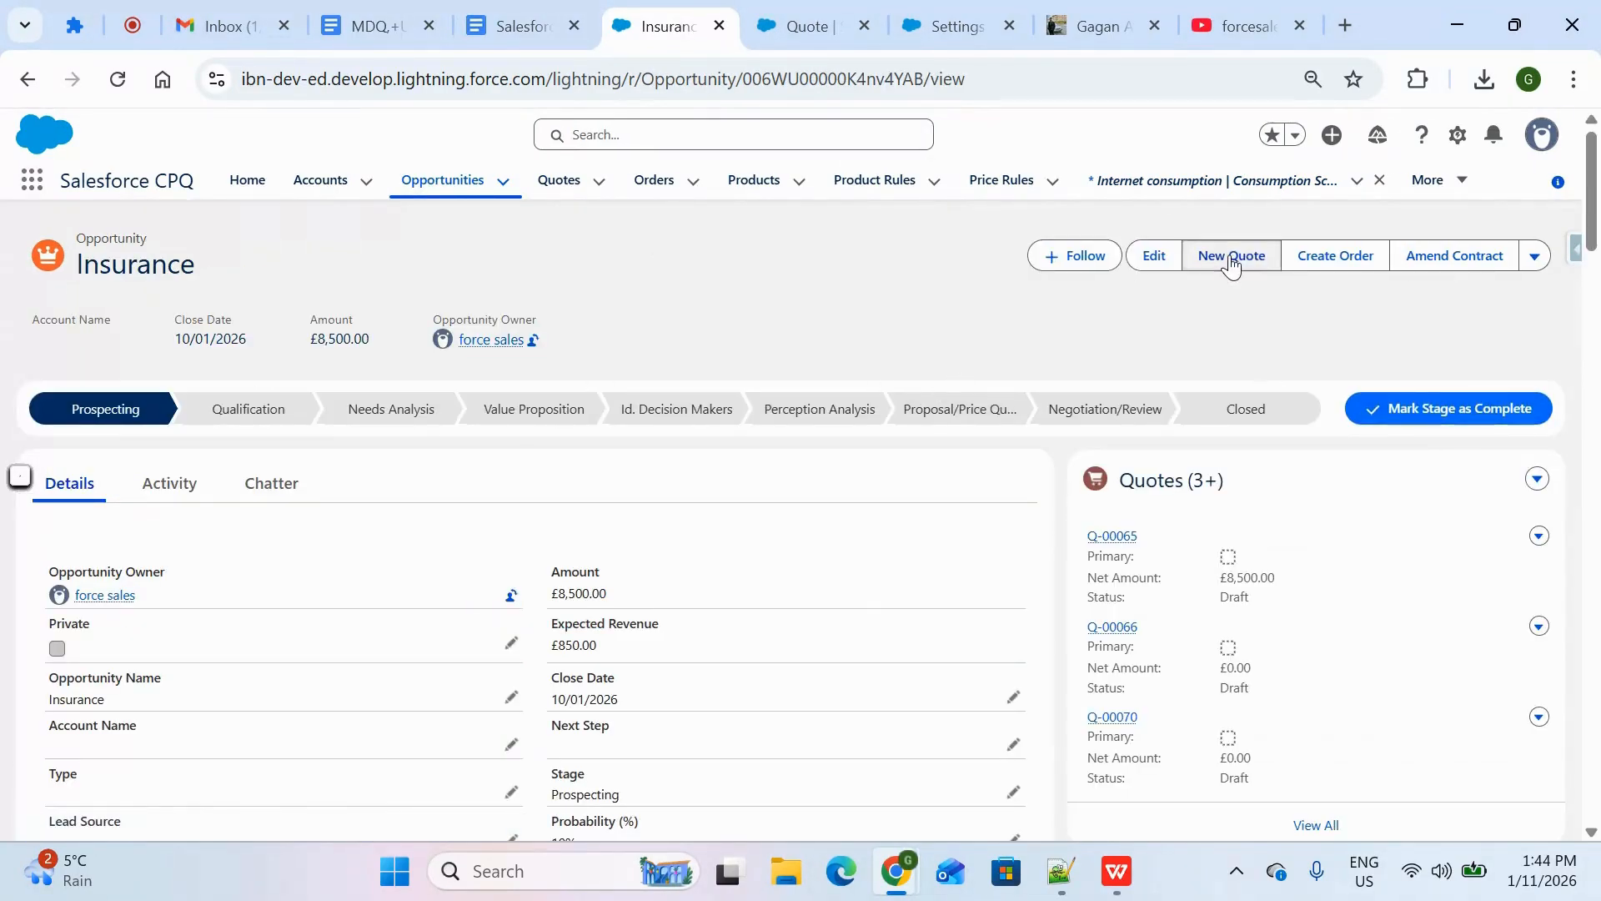
click(1231, 259)
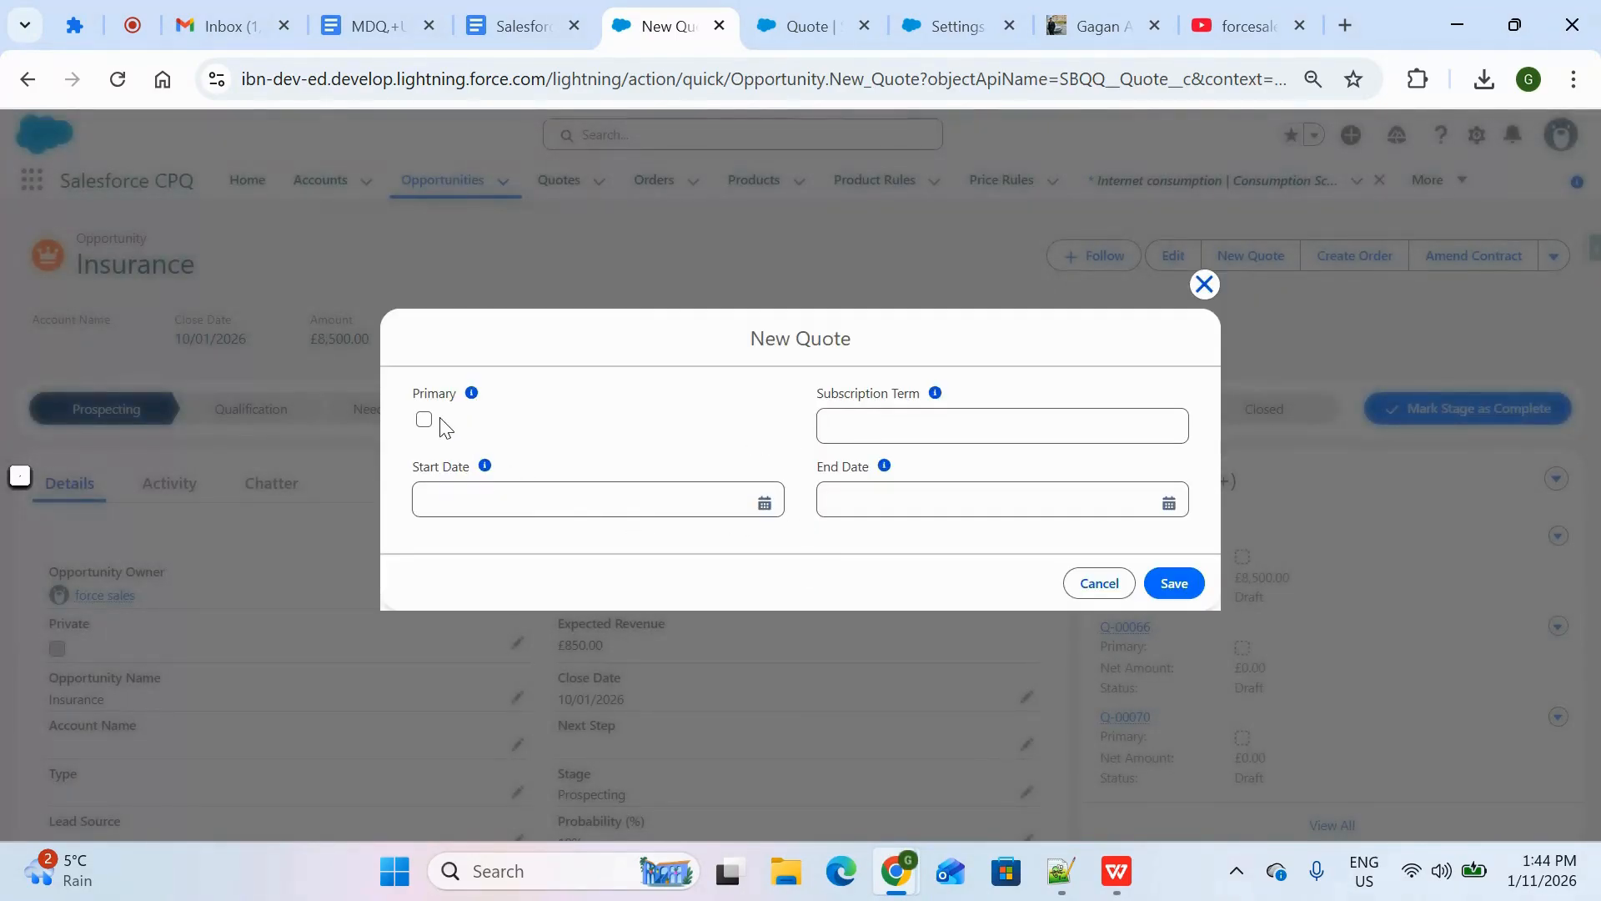
click(764, 502)
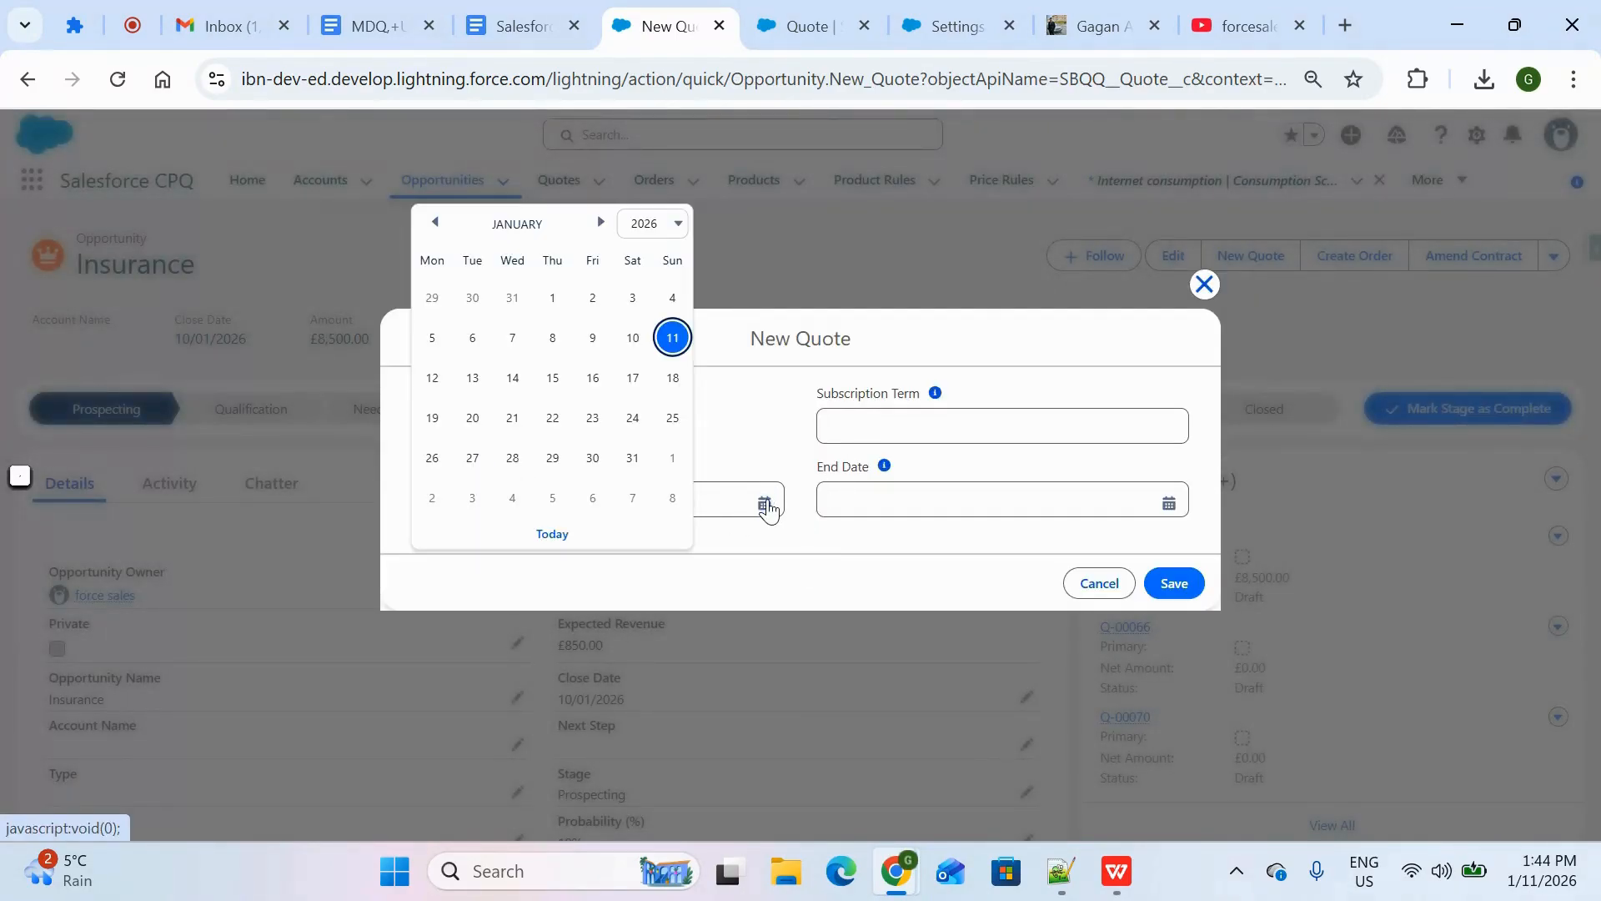
click(670, 342)
click(890, 426)
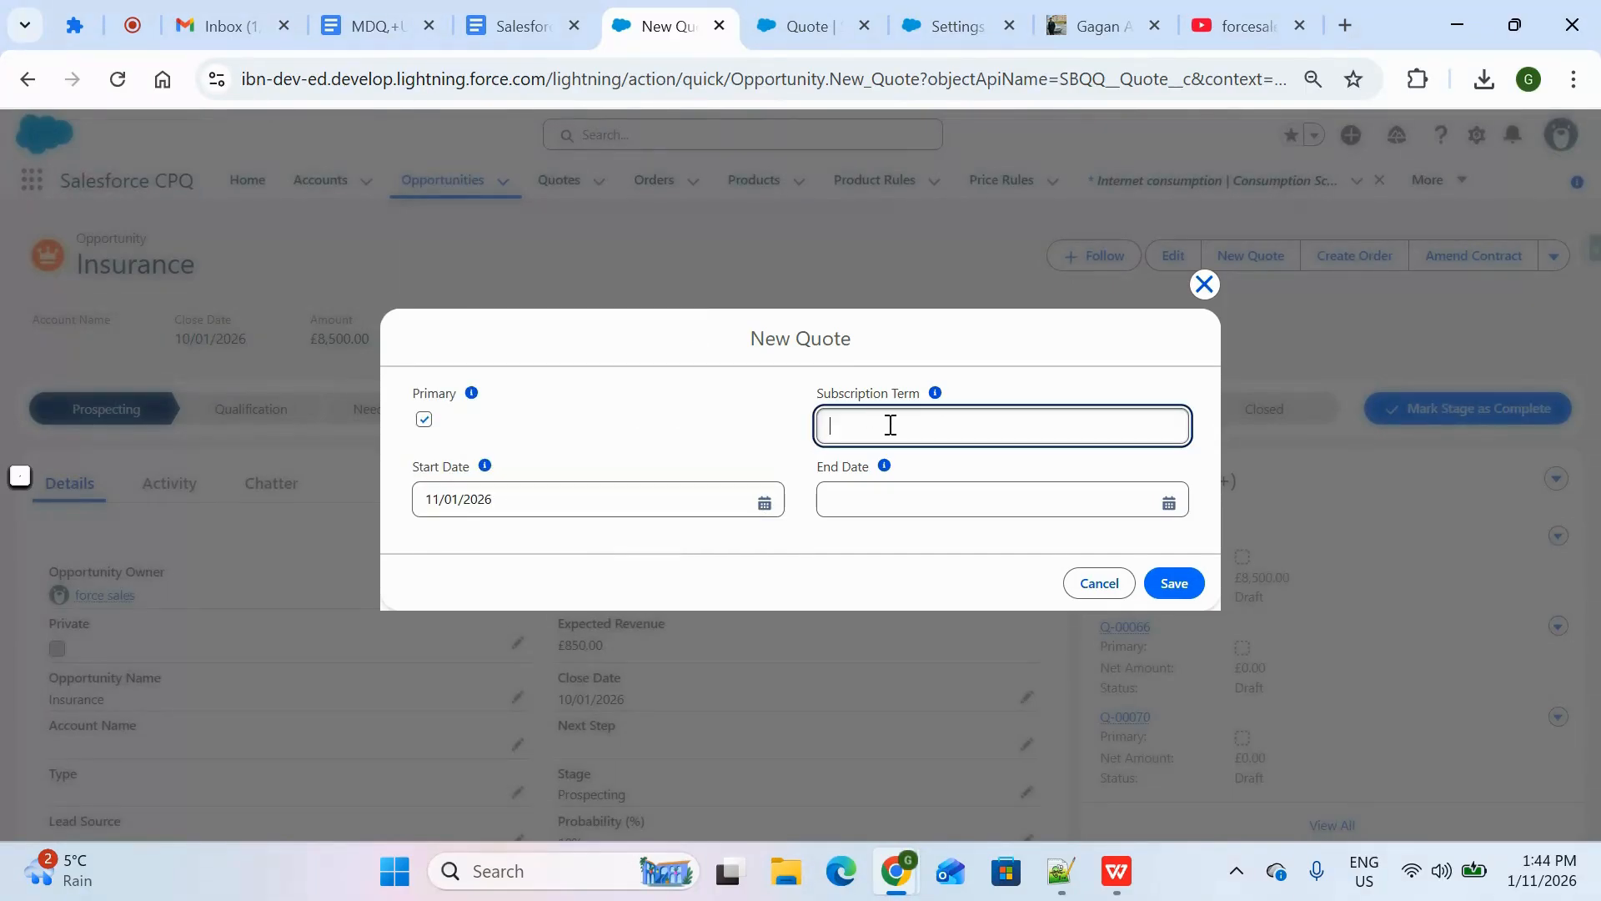
click(1158, 582)
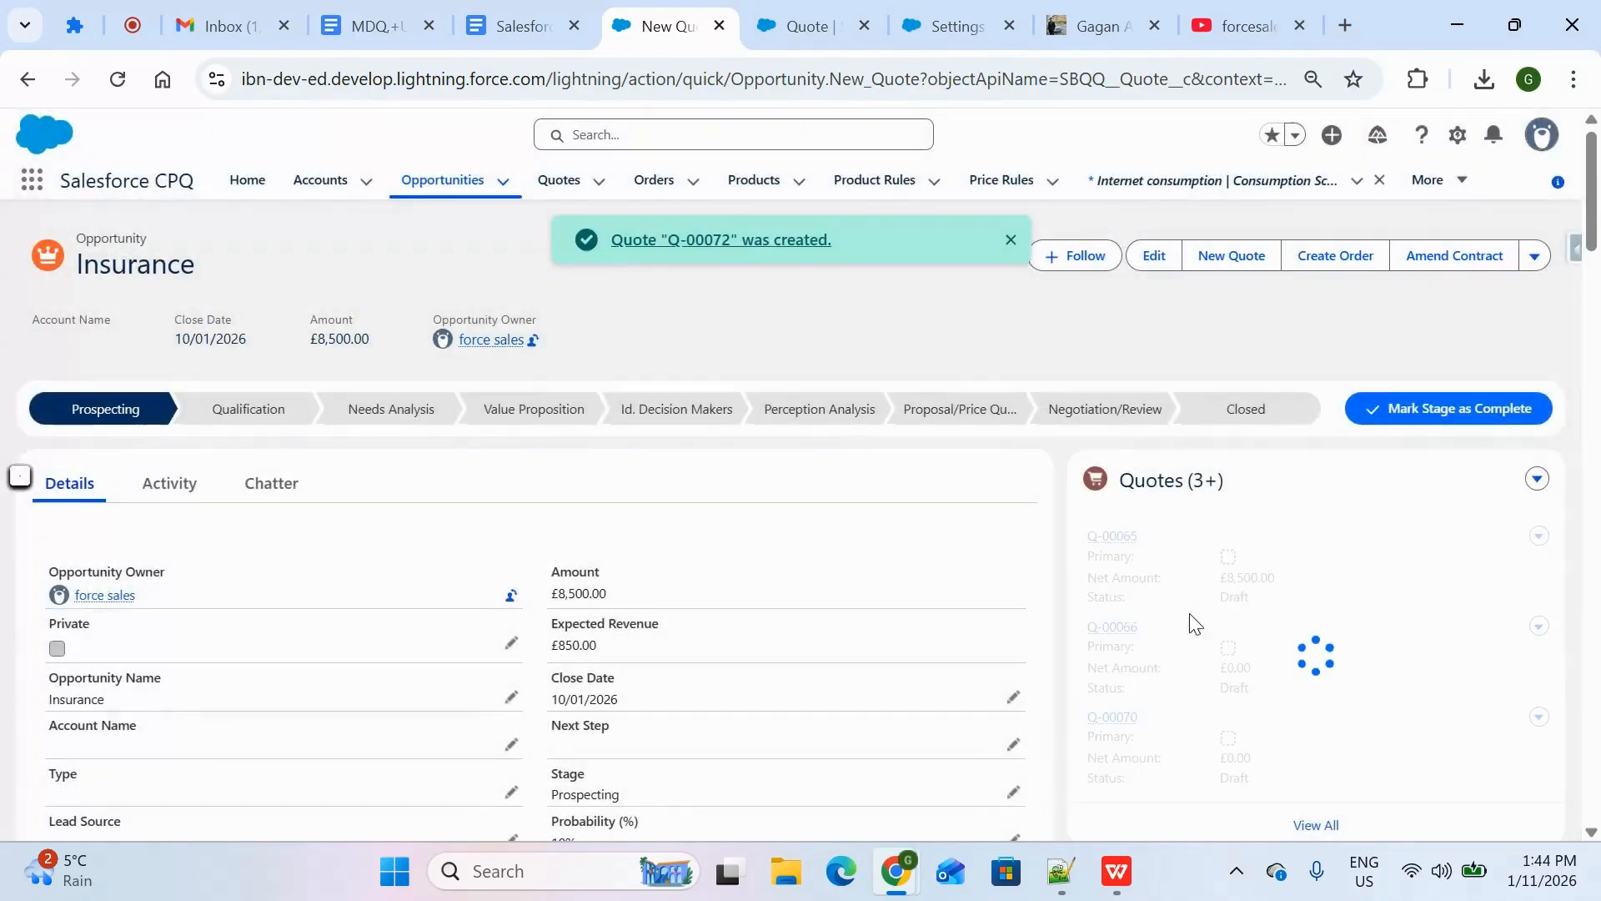
Open quote Q-00072 from the Insurance opportunity's full quote list and start editing its lines.
scroll(1307, 703, down, 4)
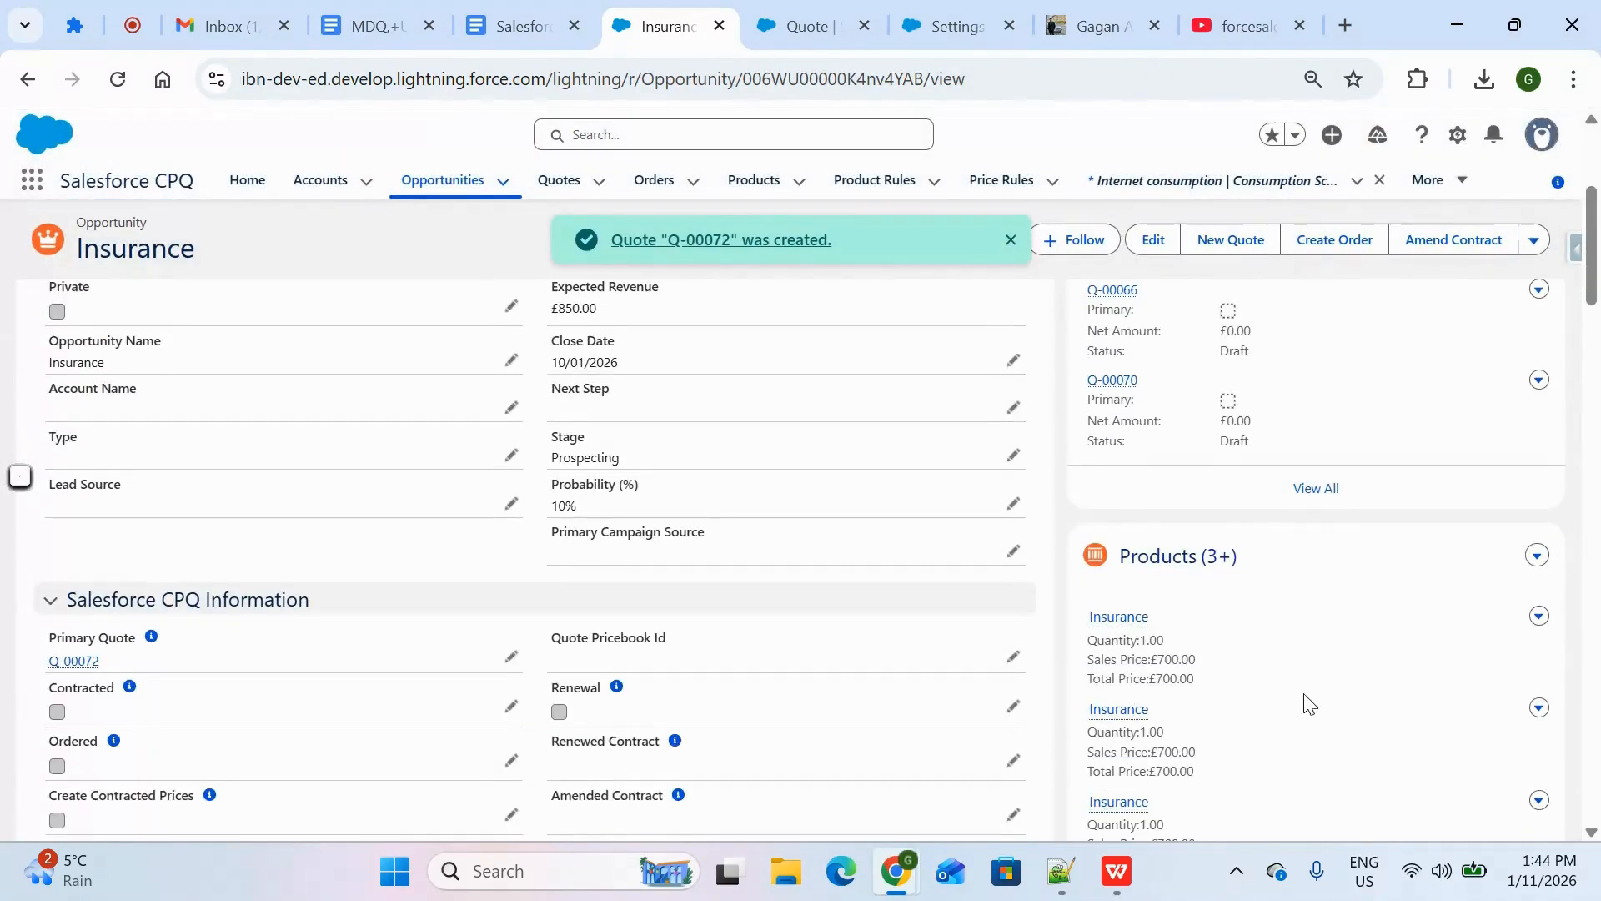
click(1318, 491)
click(134, 538)
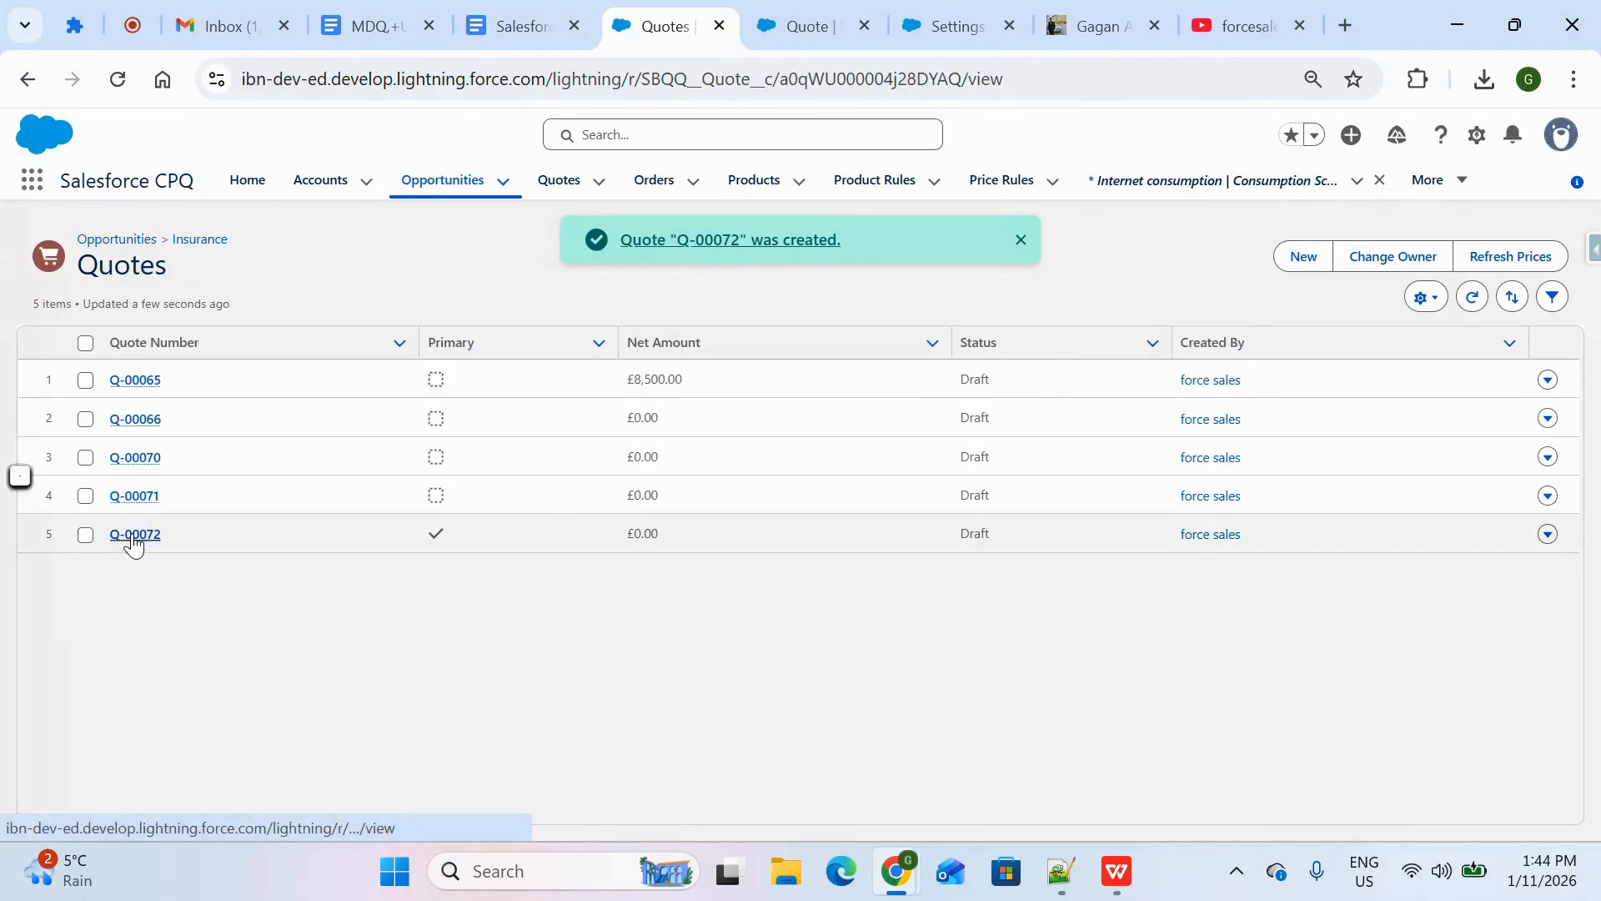
click(1096, 259)
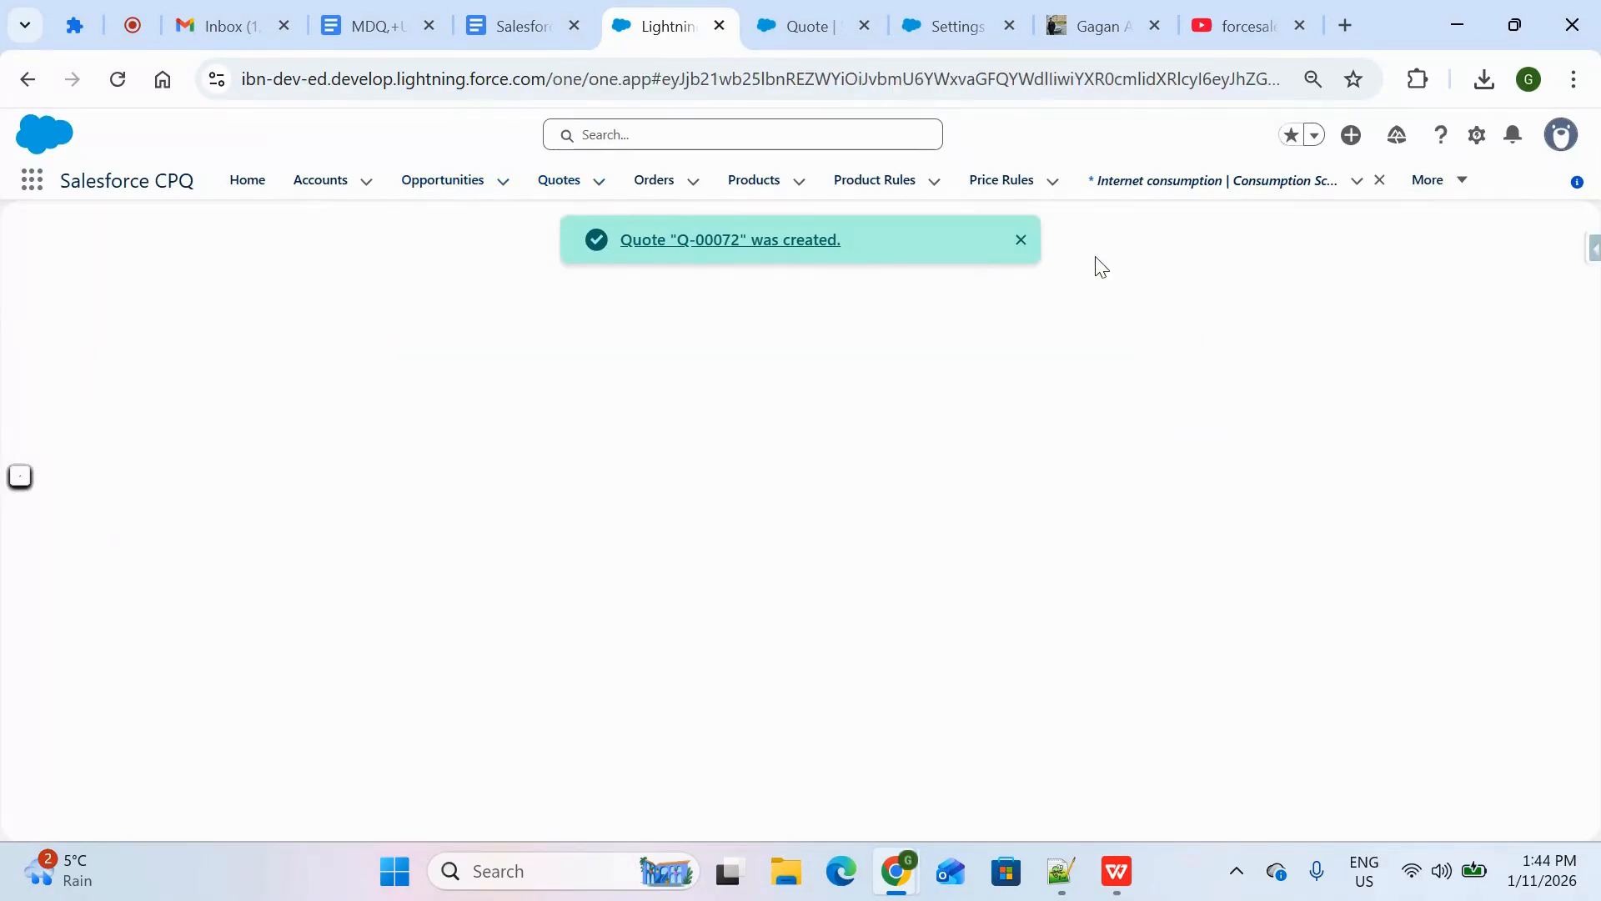
click(1021, 241)
Search the products available for quote Q-00072 for "Intern".
click(859, 245)
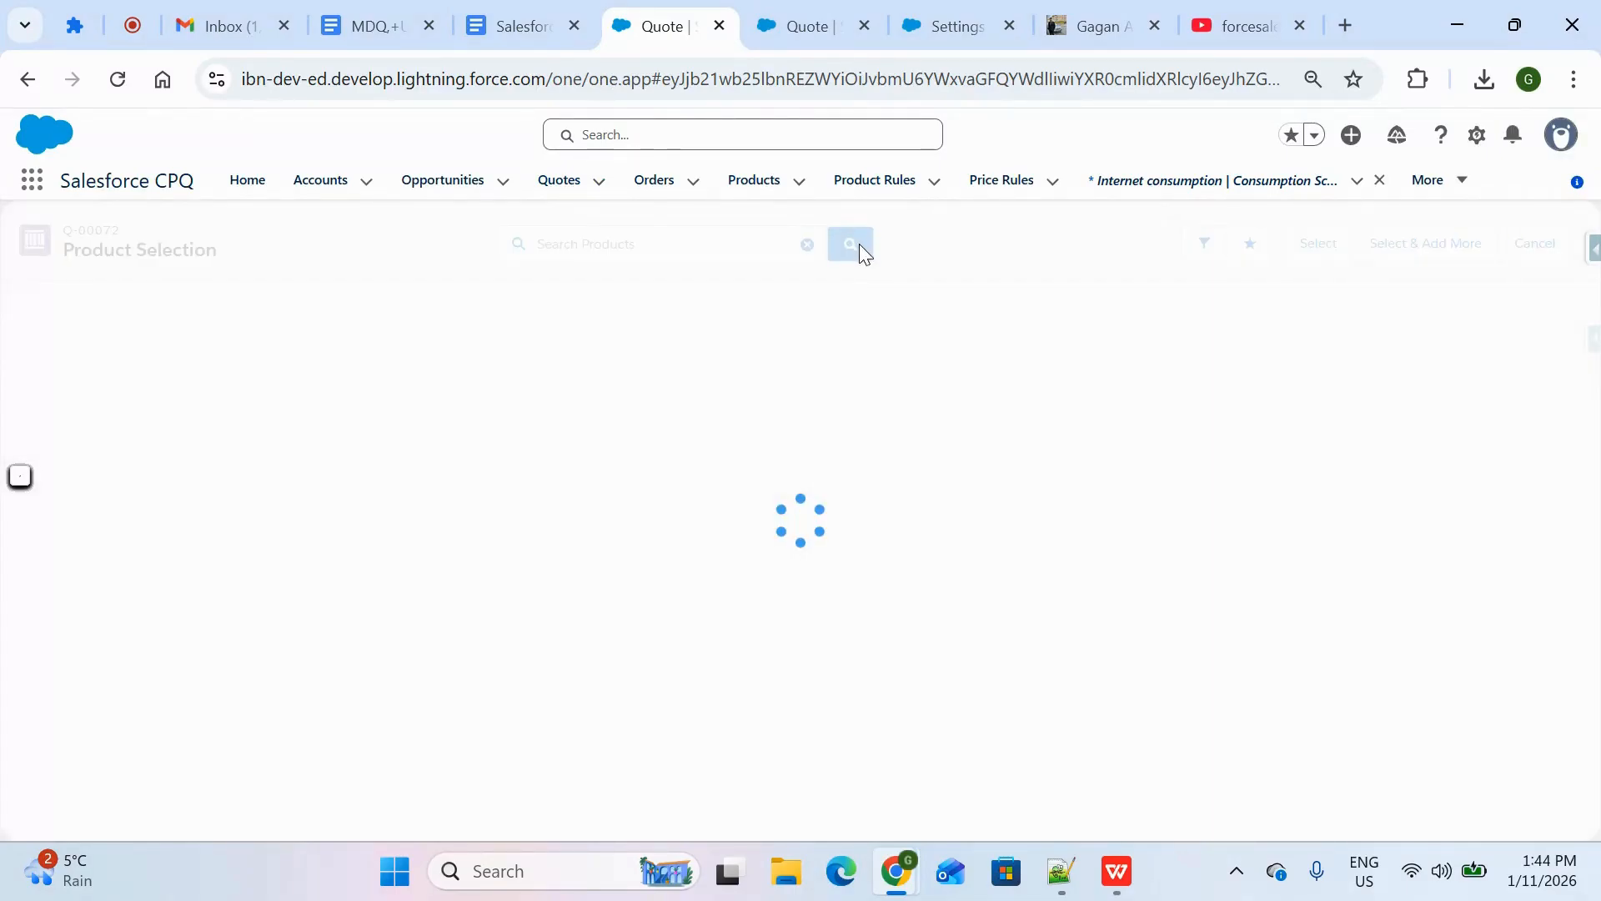
click(676, 250)
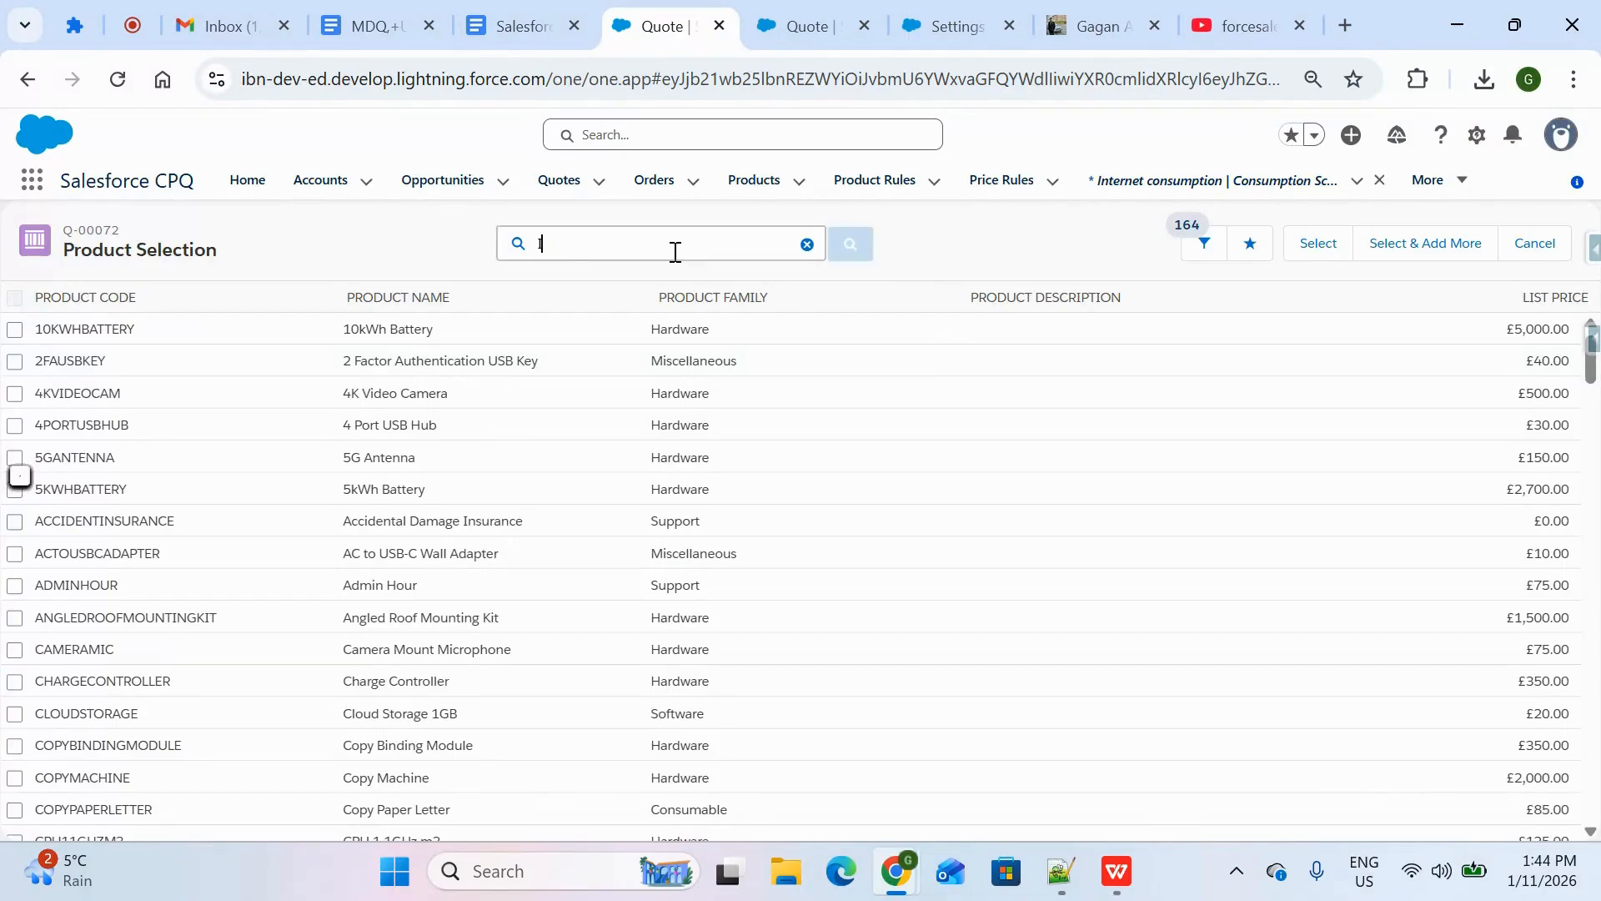
text(Intern)
key(Return)
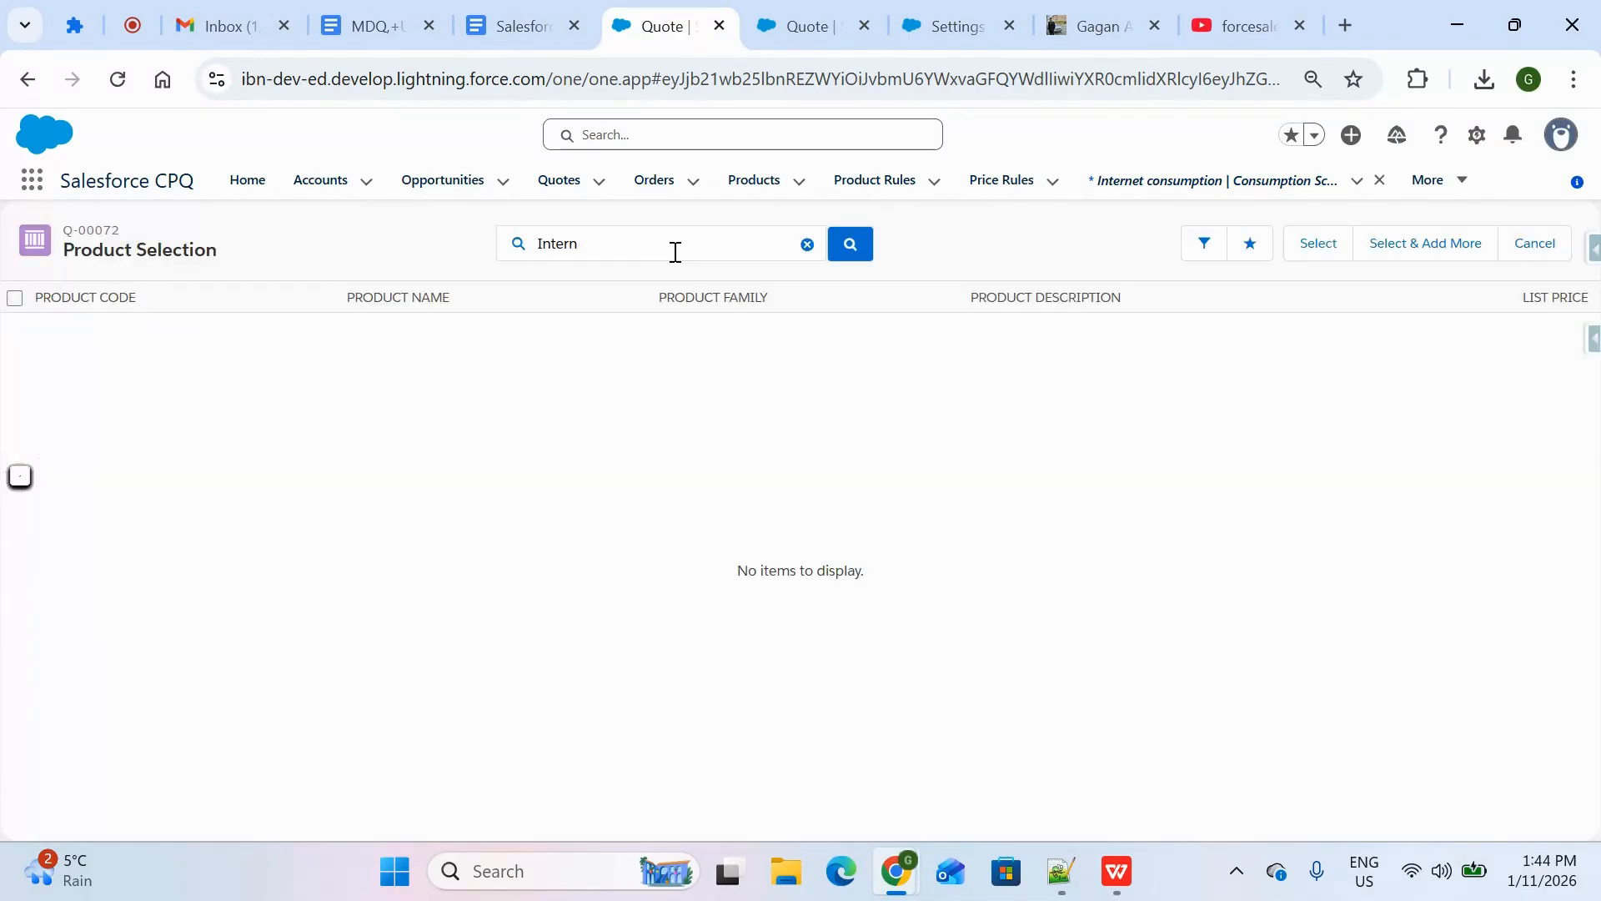
Open the Internet product record in the other browser tab and check its billing fields and related price books.
click(808, 26)
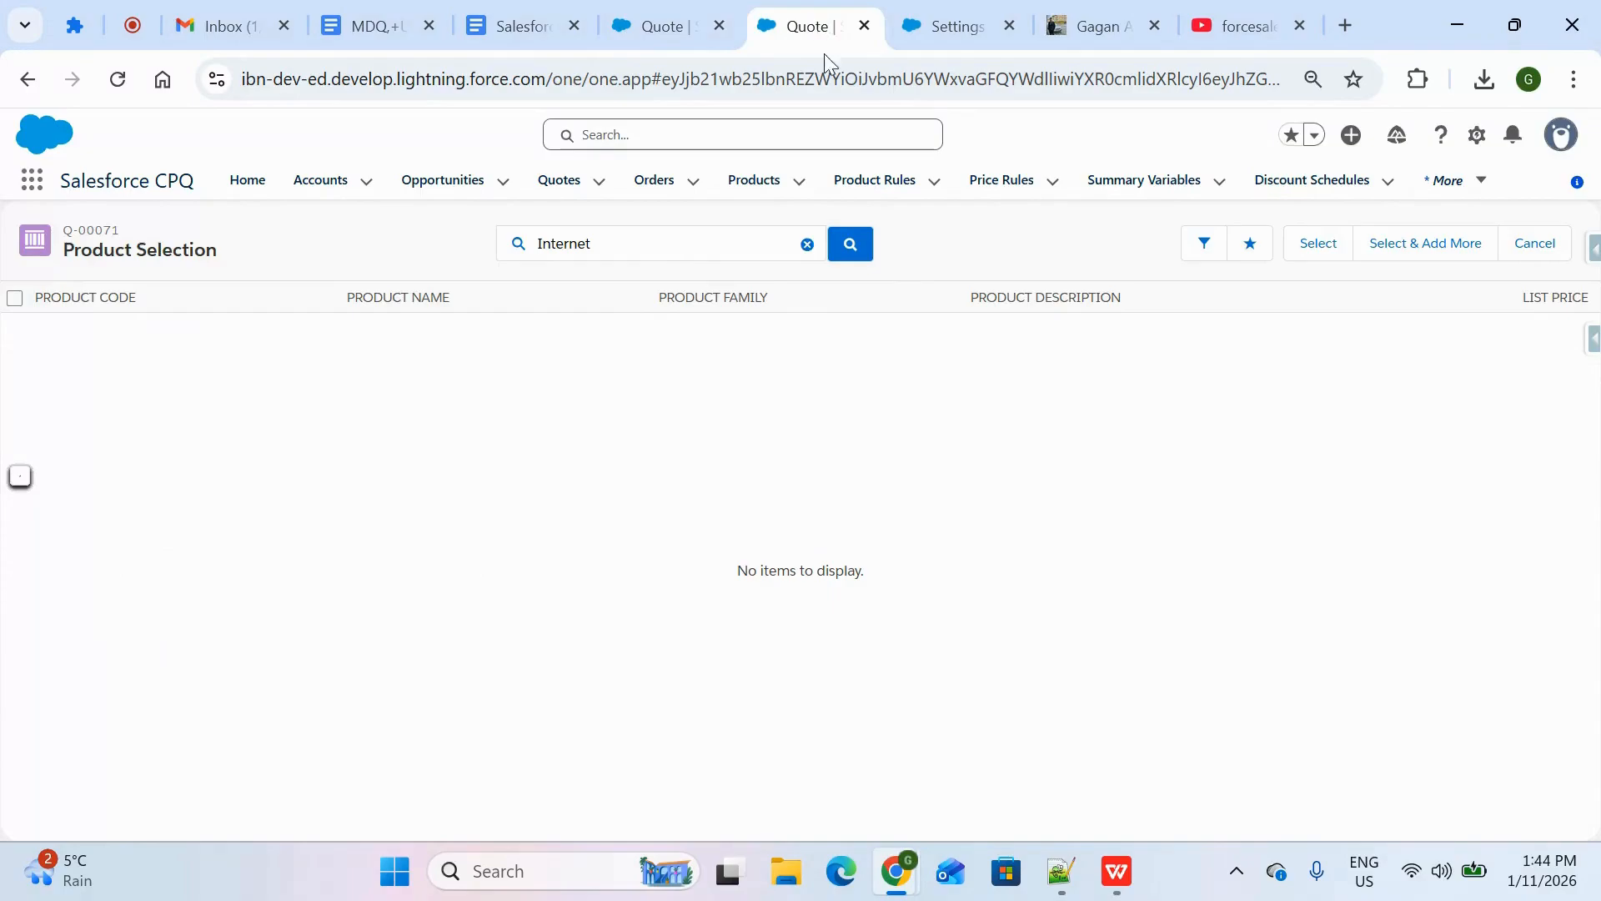
click(744, 185)
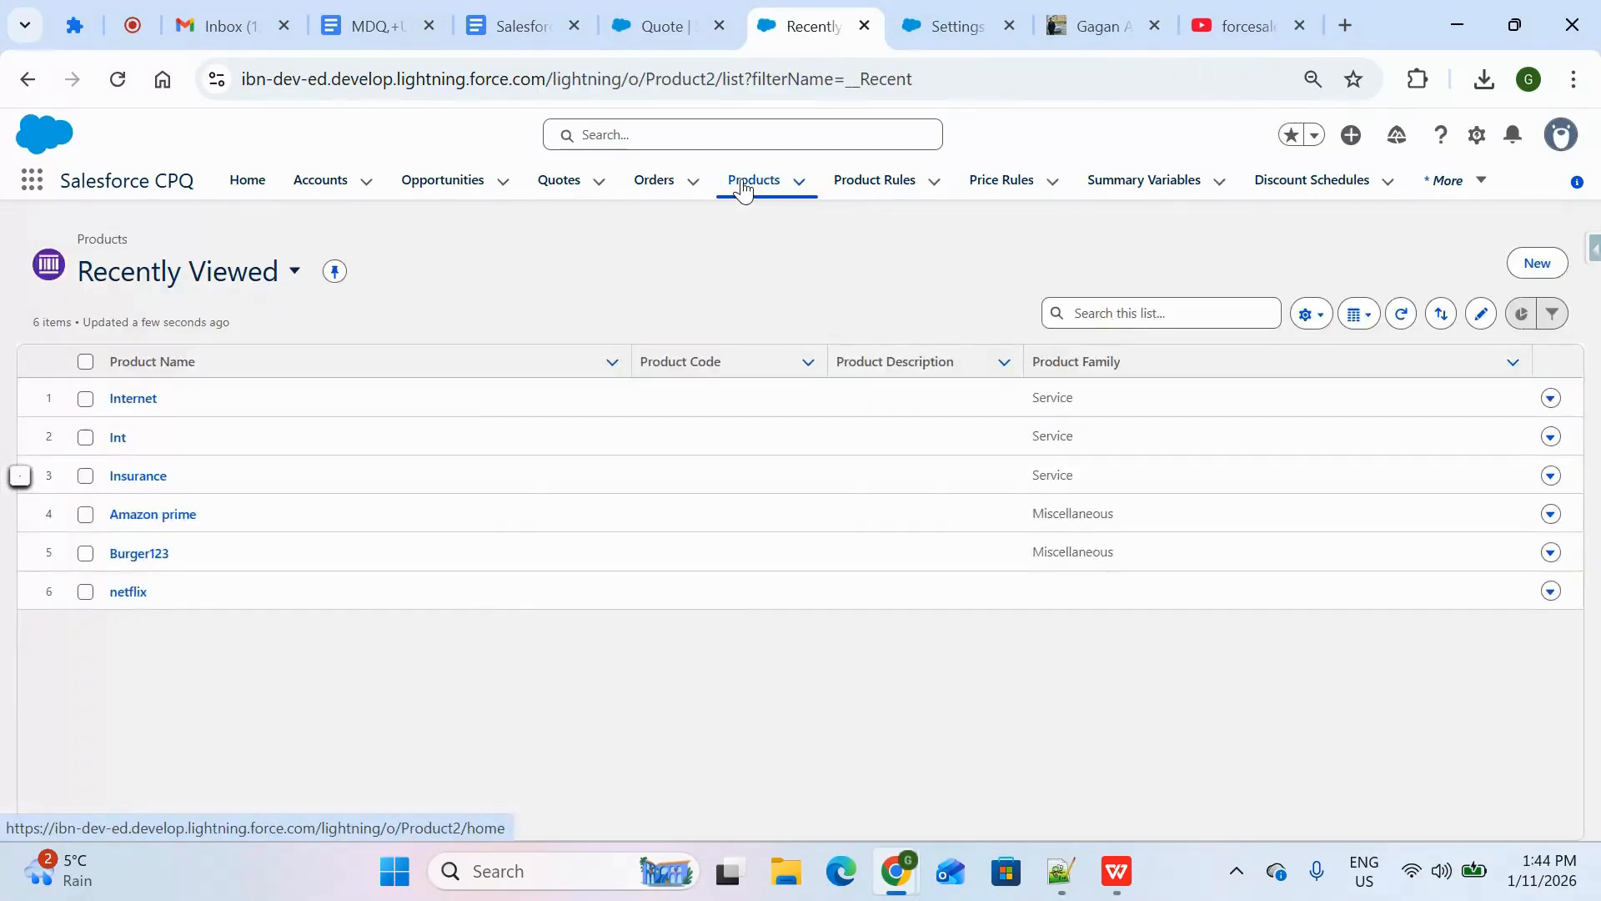
click(138, 399)
scroll(348, 534, down, 15)
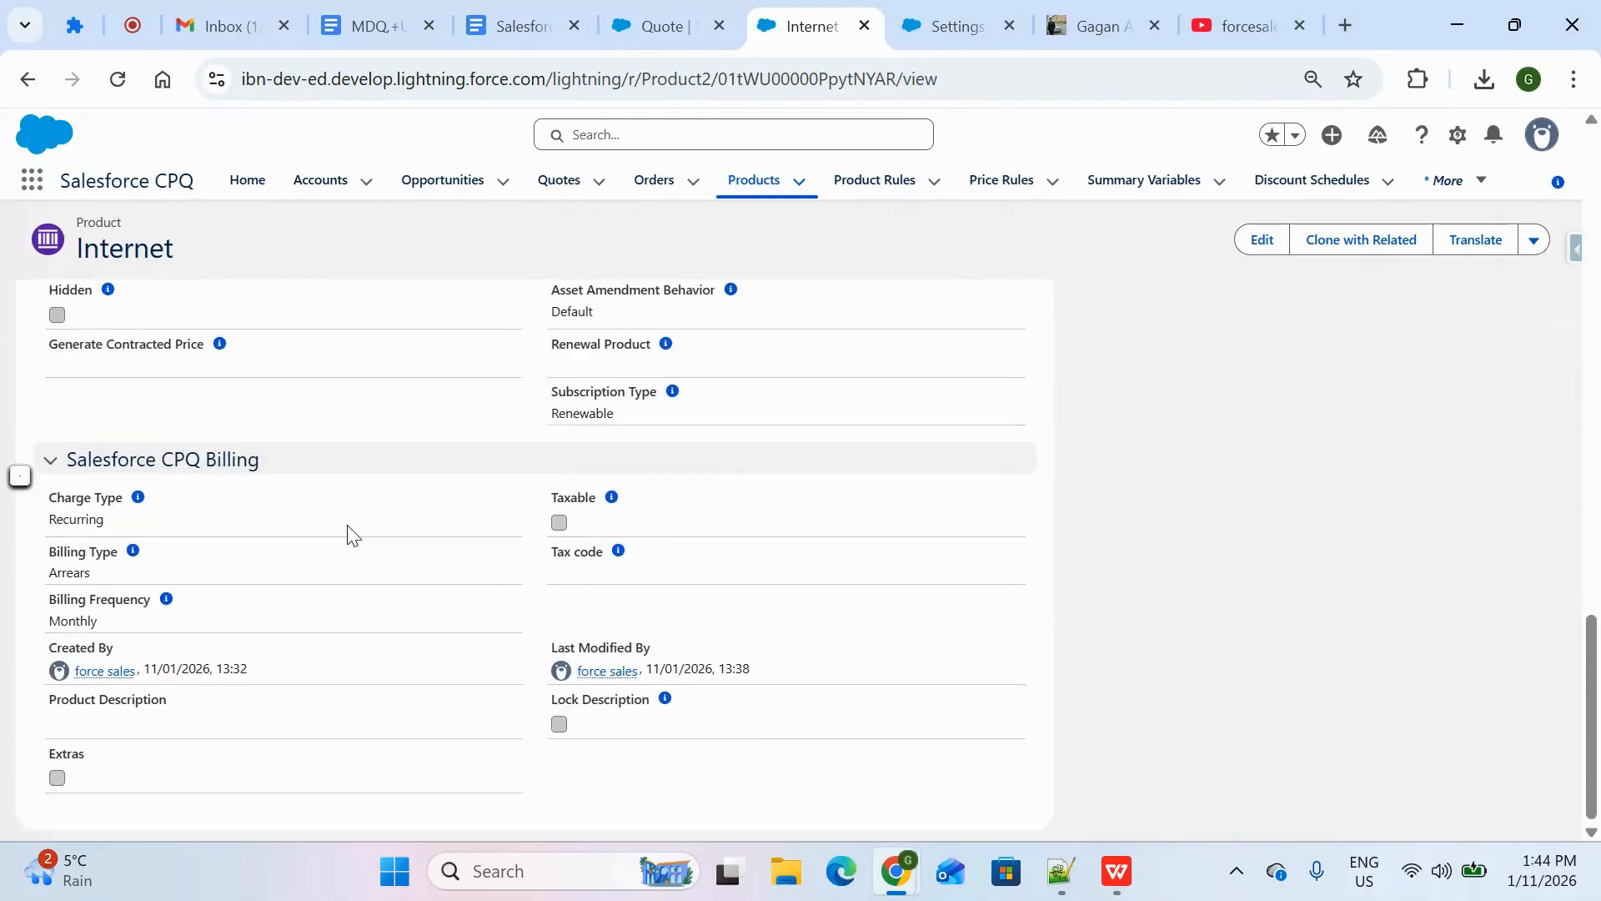
scroll(347, 532, up, 15)
click(169, 410)
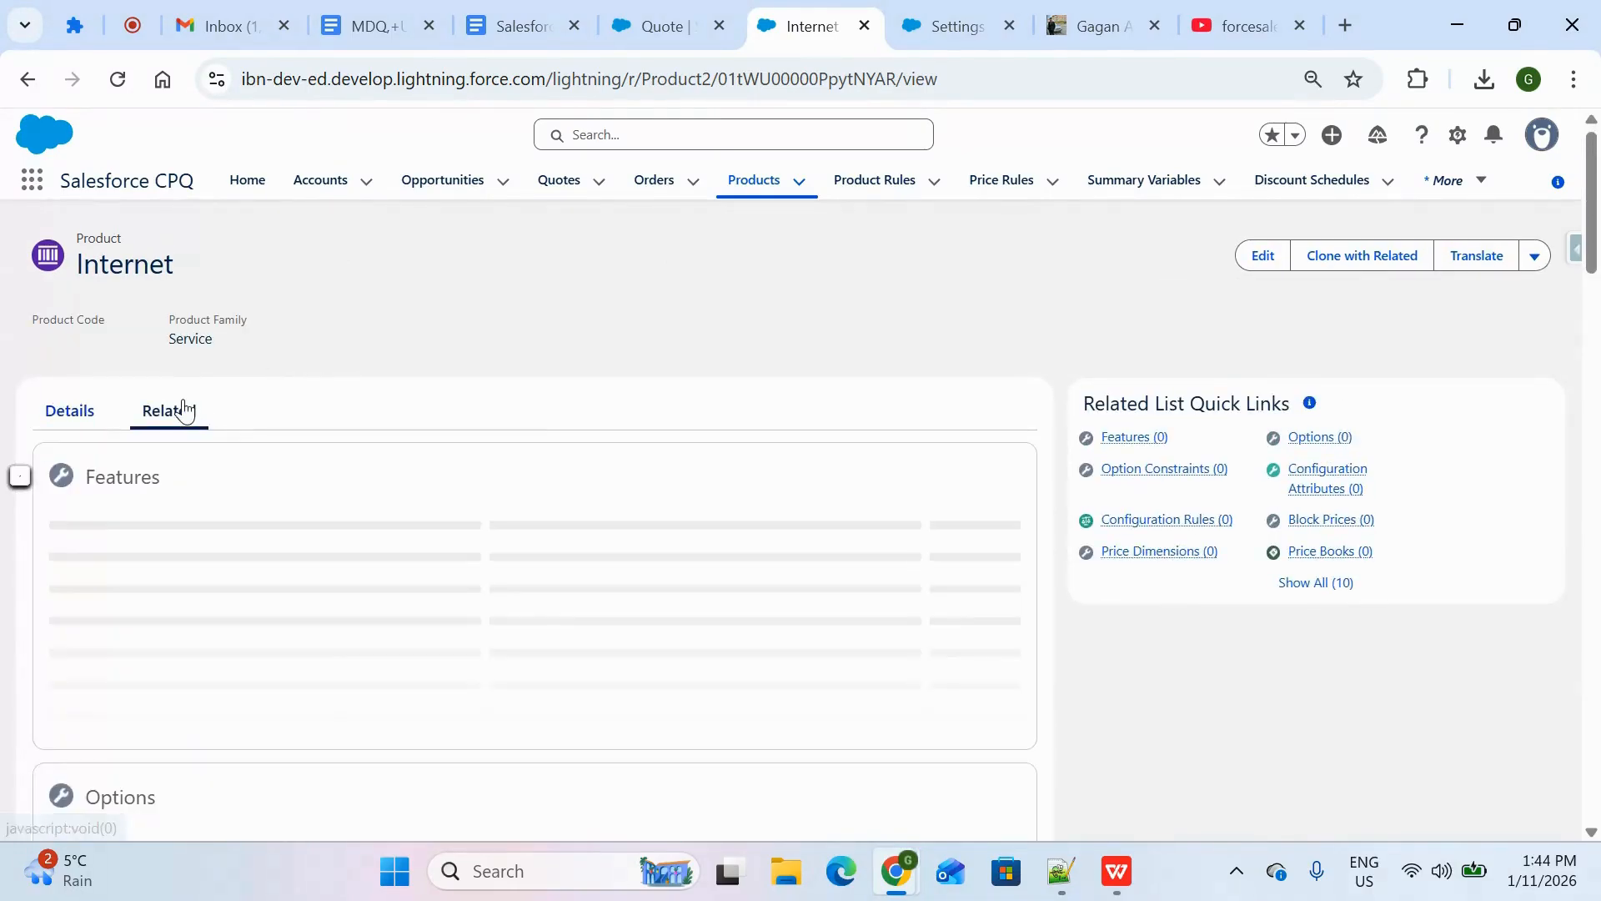
scroll(375, 614, down, 3)
scroll(375, 617, down, 10)
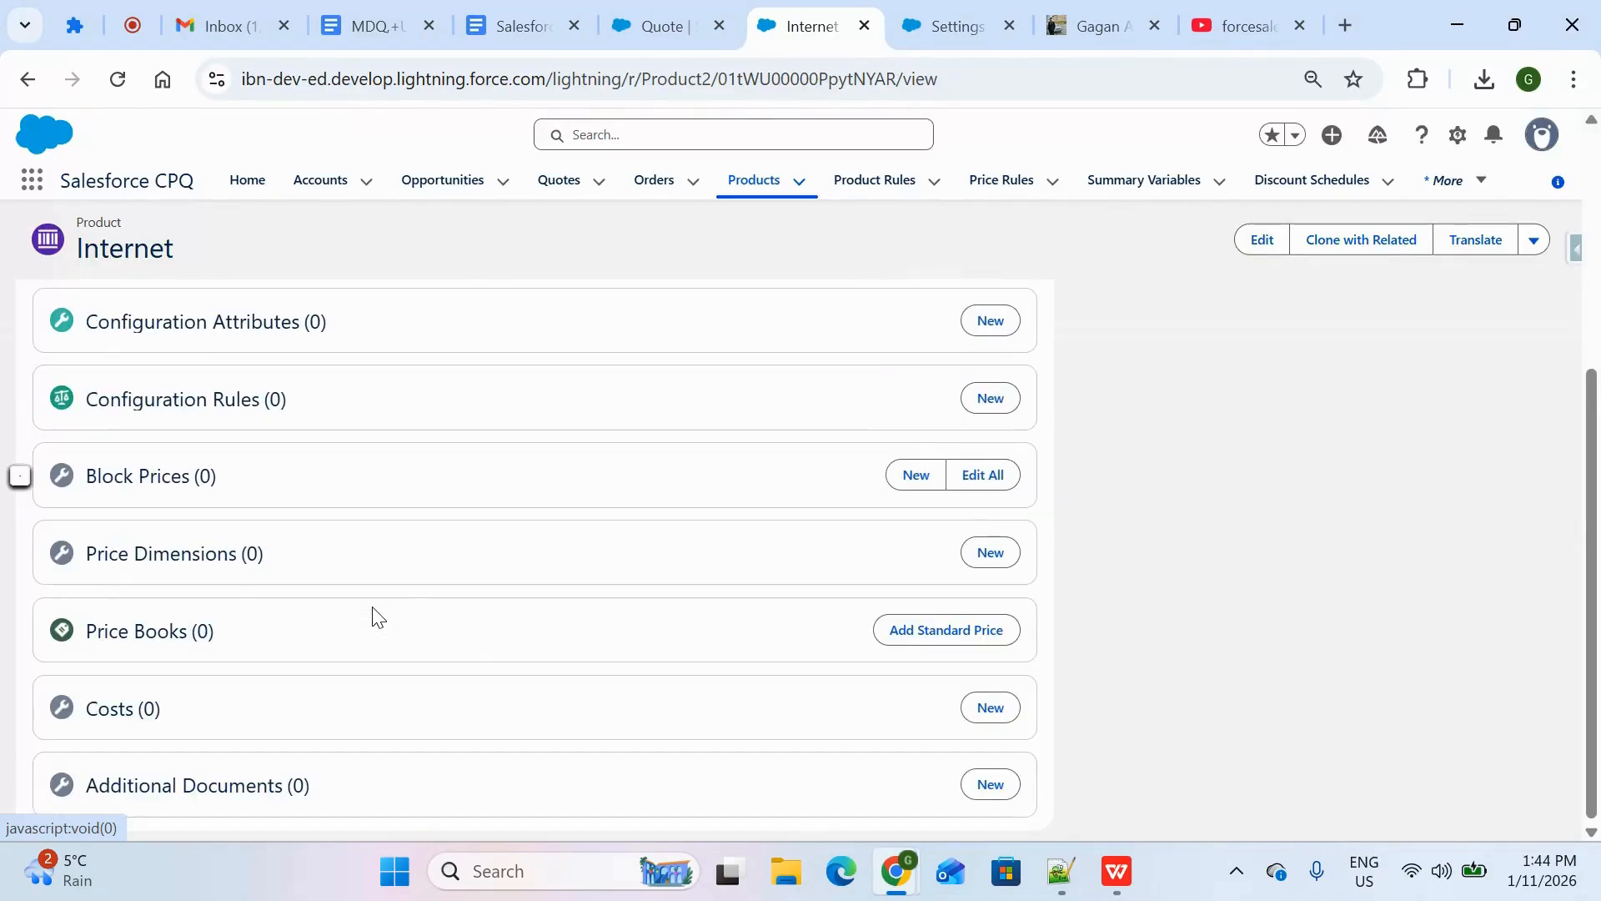
Add a standard price book entry to the Internet product with a List Price of £10 and save it.
click(946, 629)
click(643, 534)
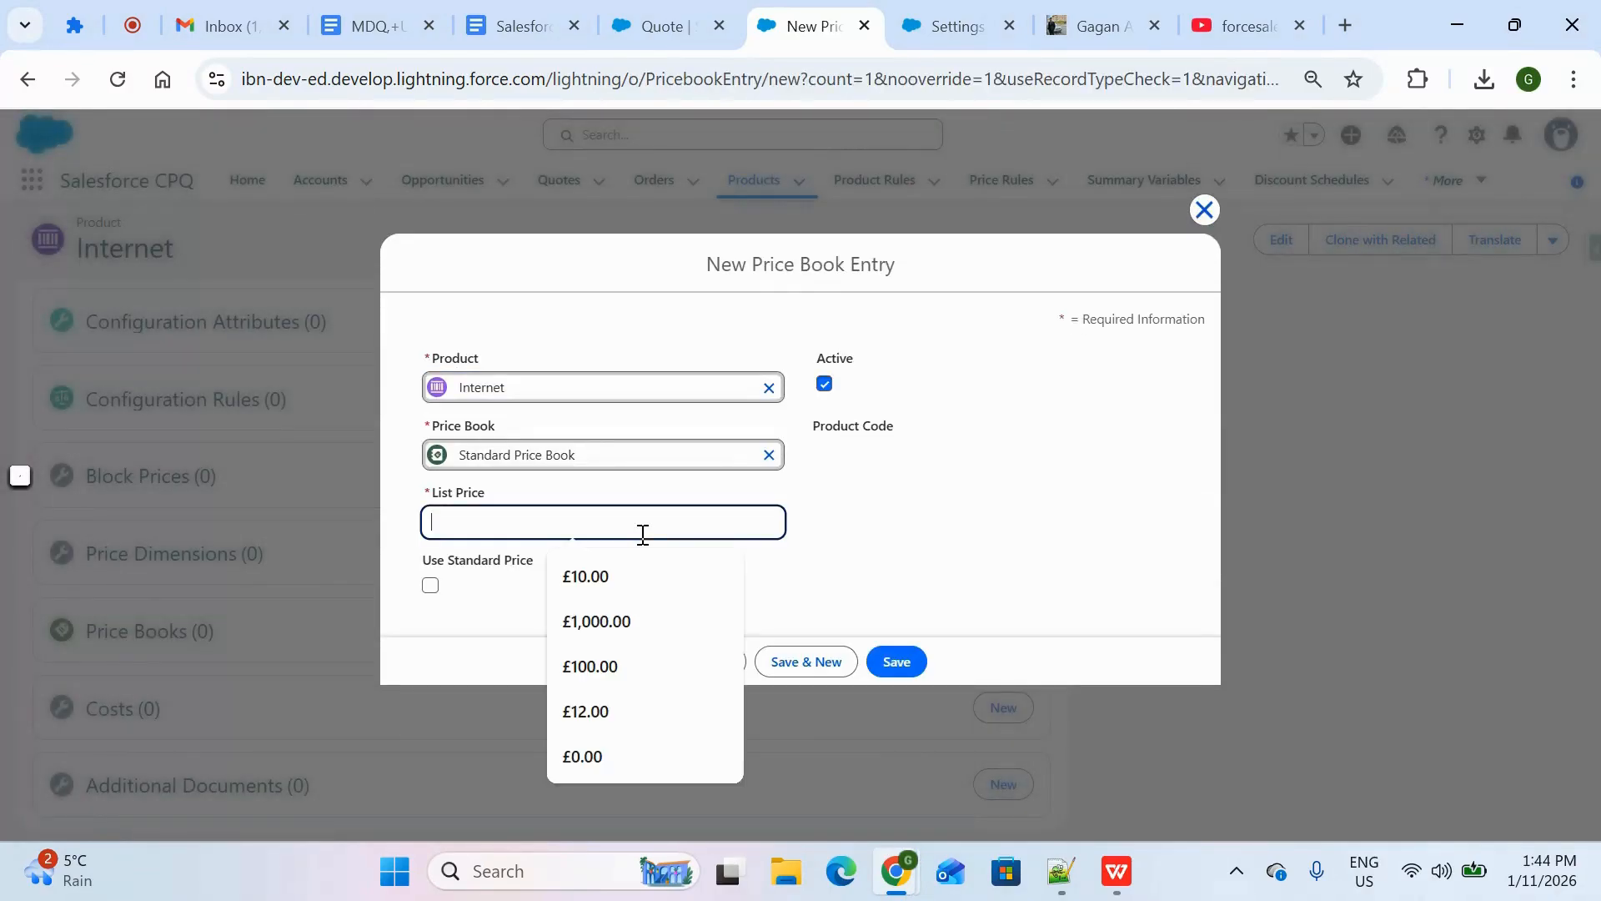
text(10)
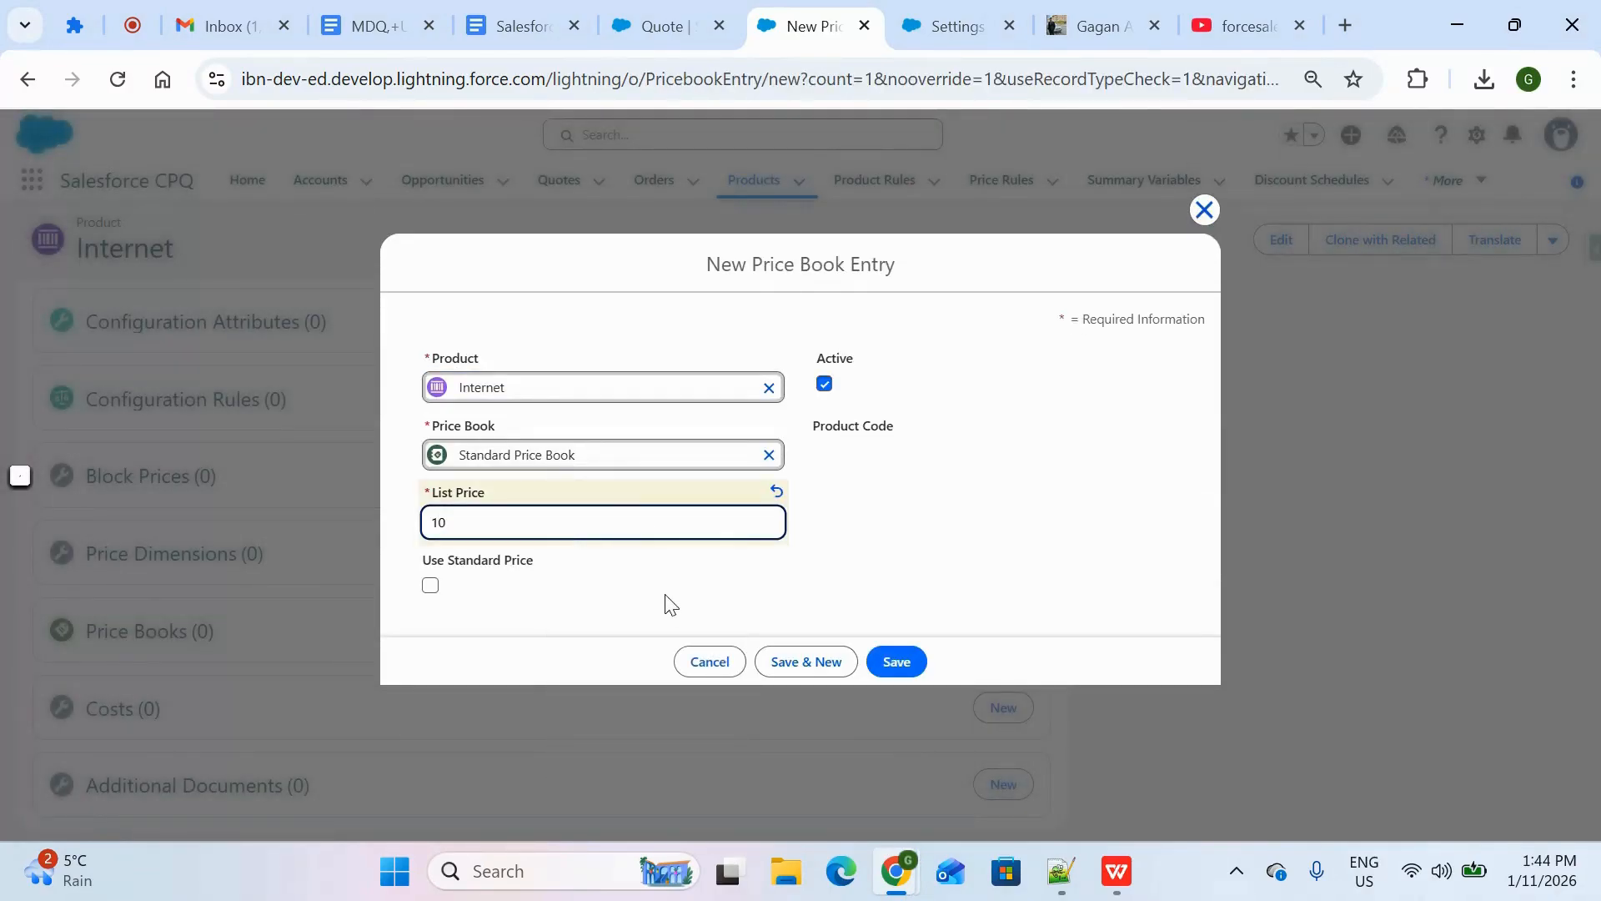
text(000)
click(896, 661)
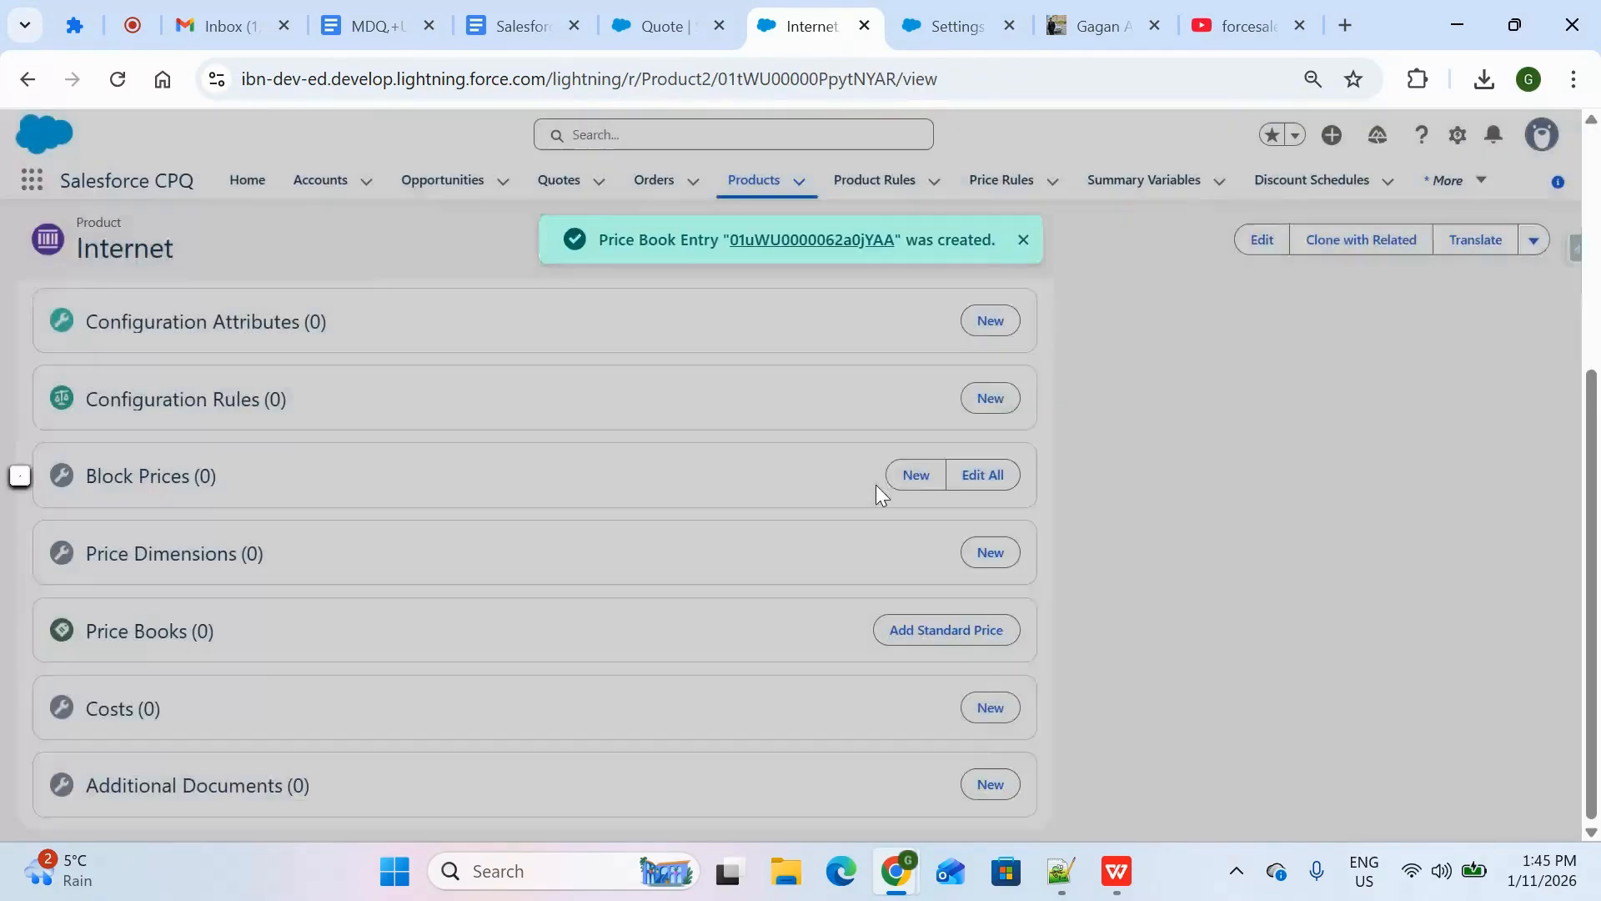
Return to quote Q-00072 and reload the page to refresh its available products.
click(667, 26)
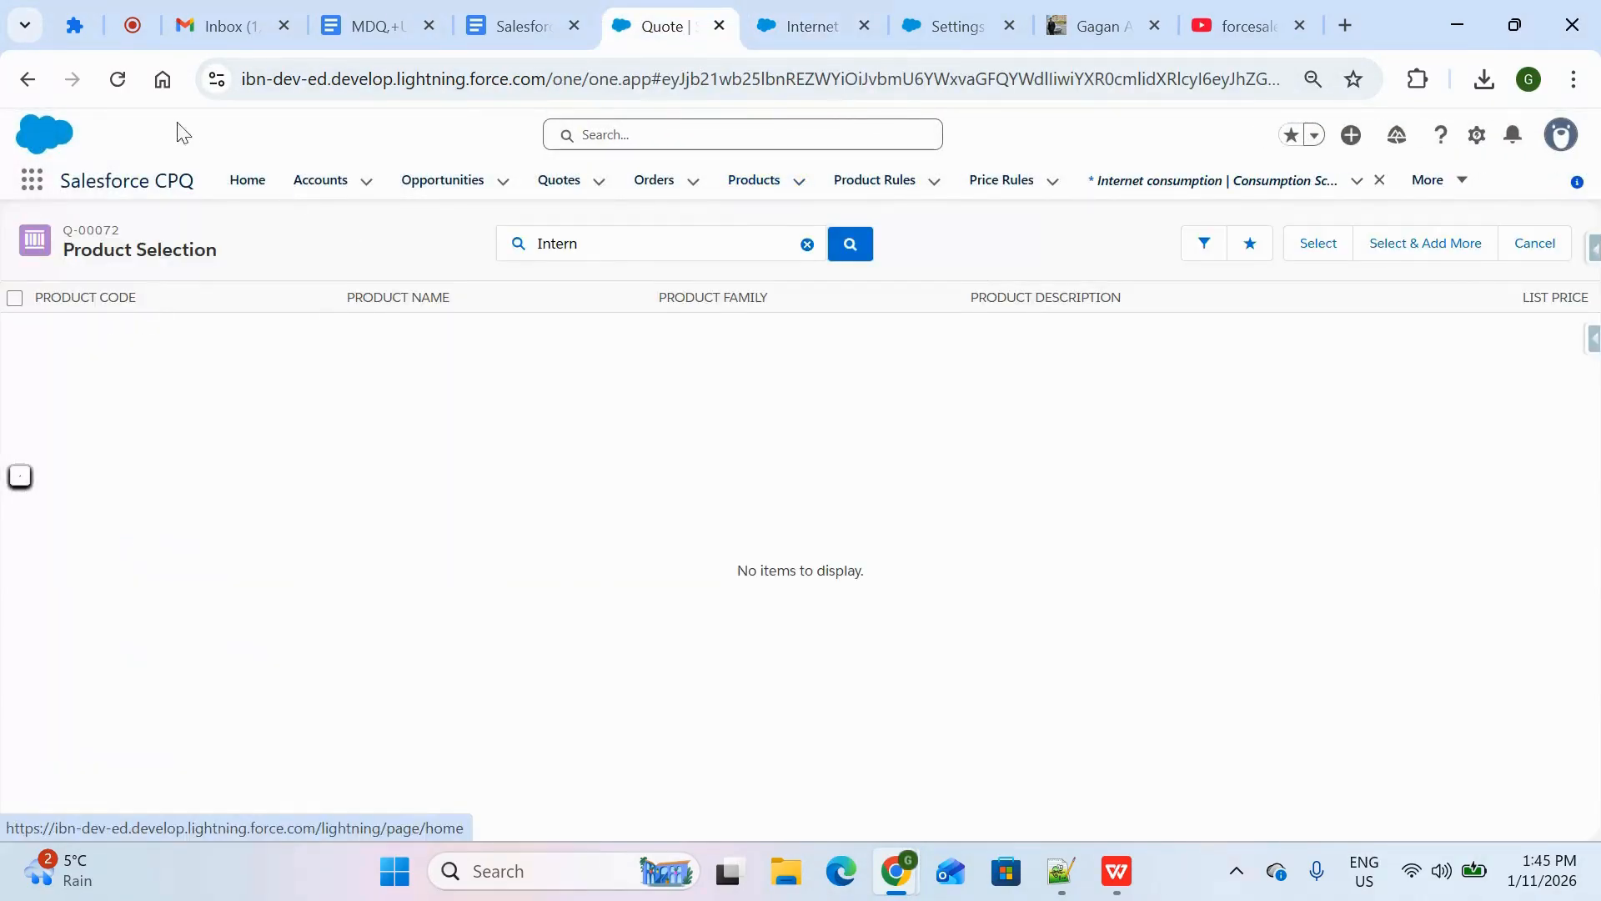
click(117, 79)
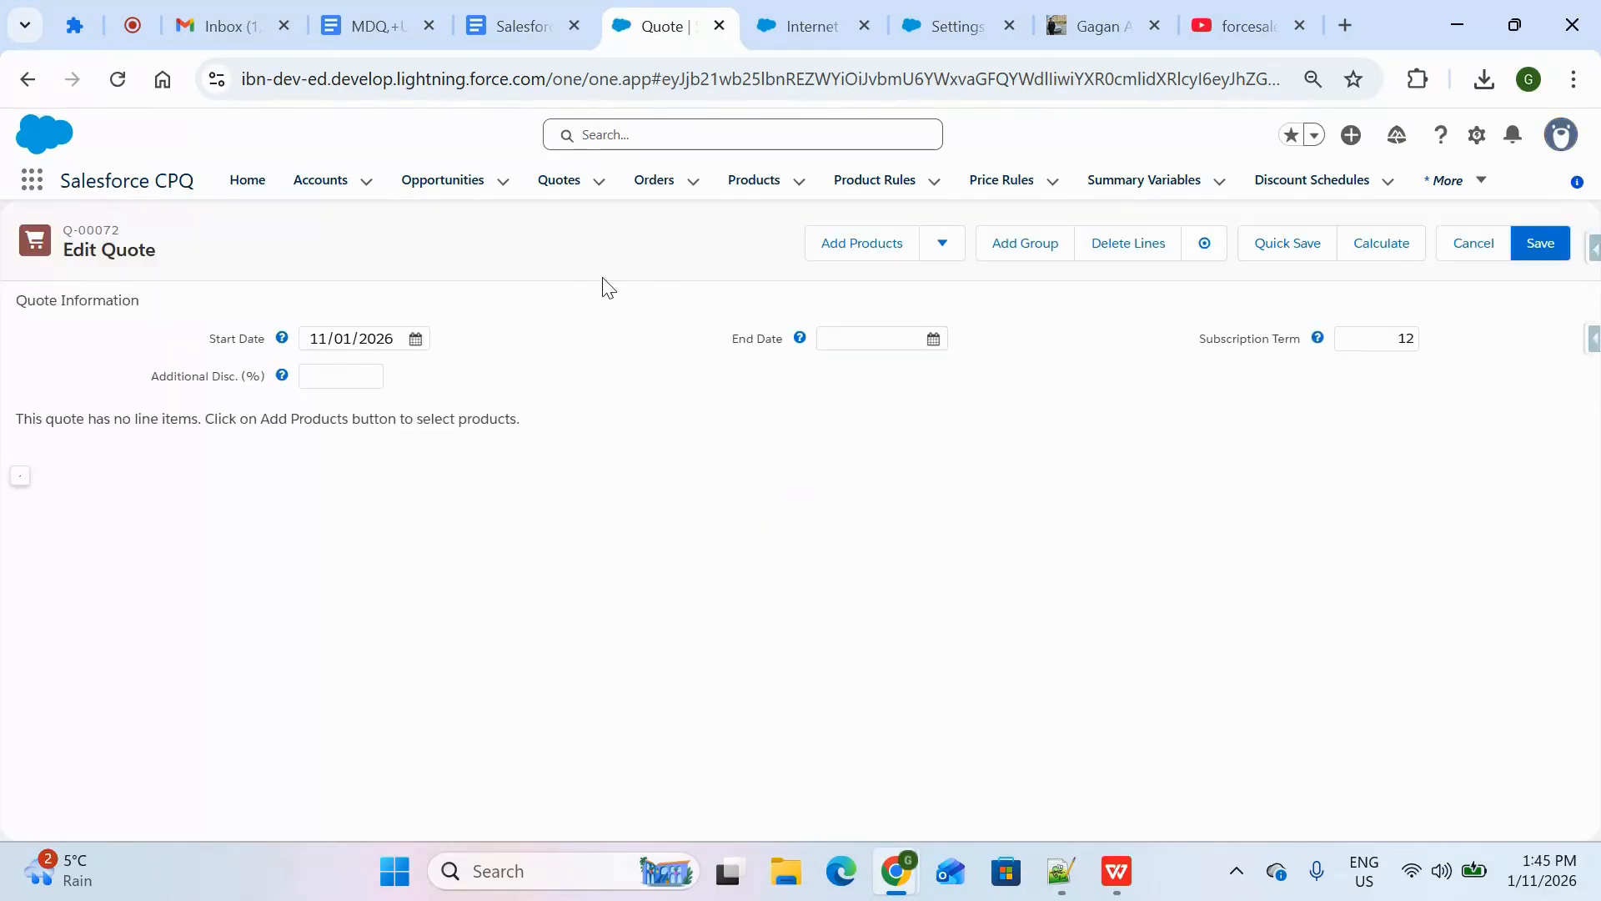
click(1039, 256)
click(29, 78)
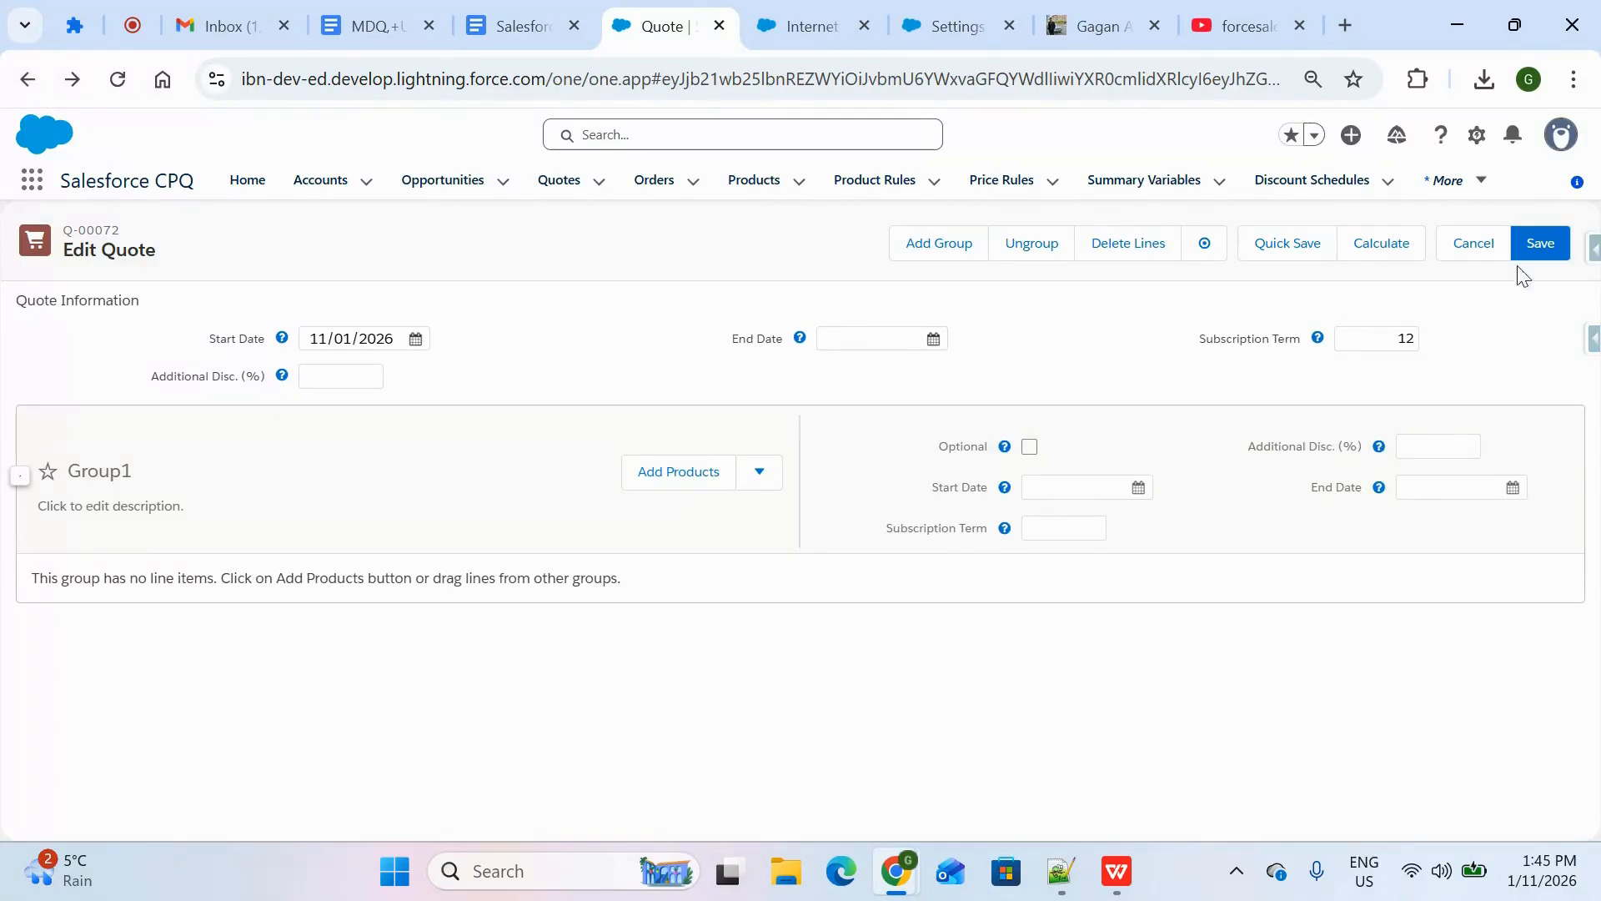
click(1469, 248)
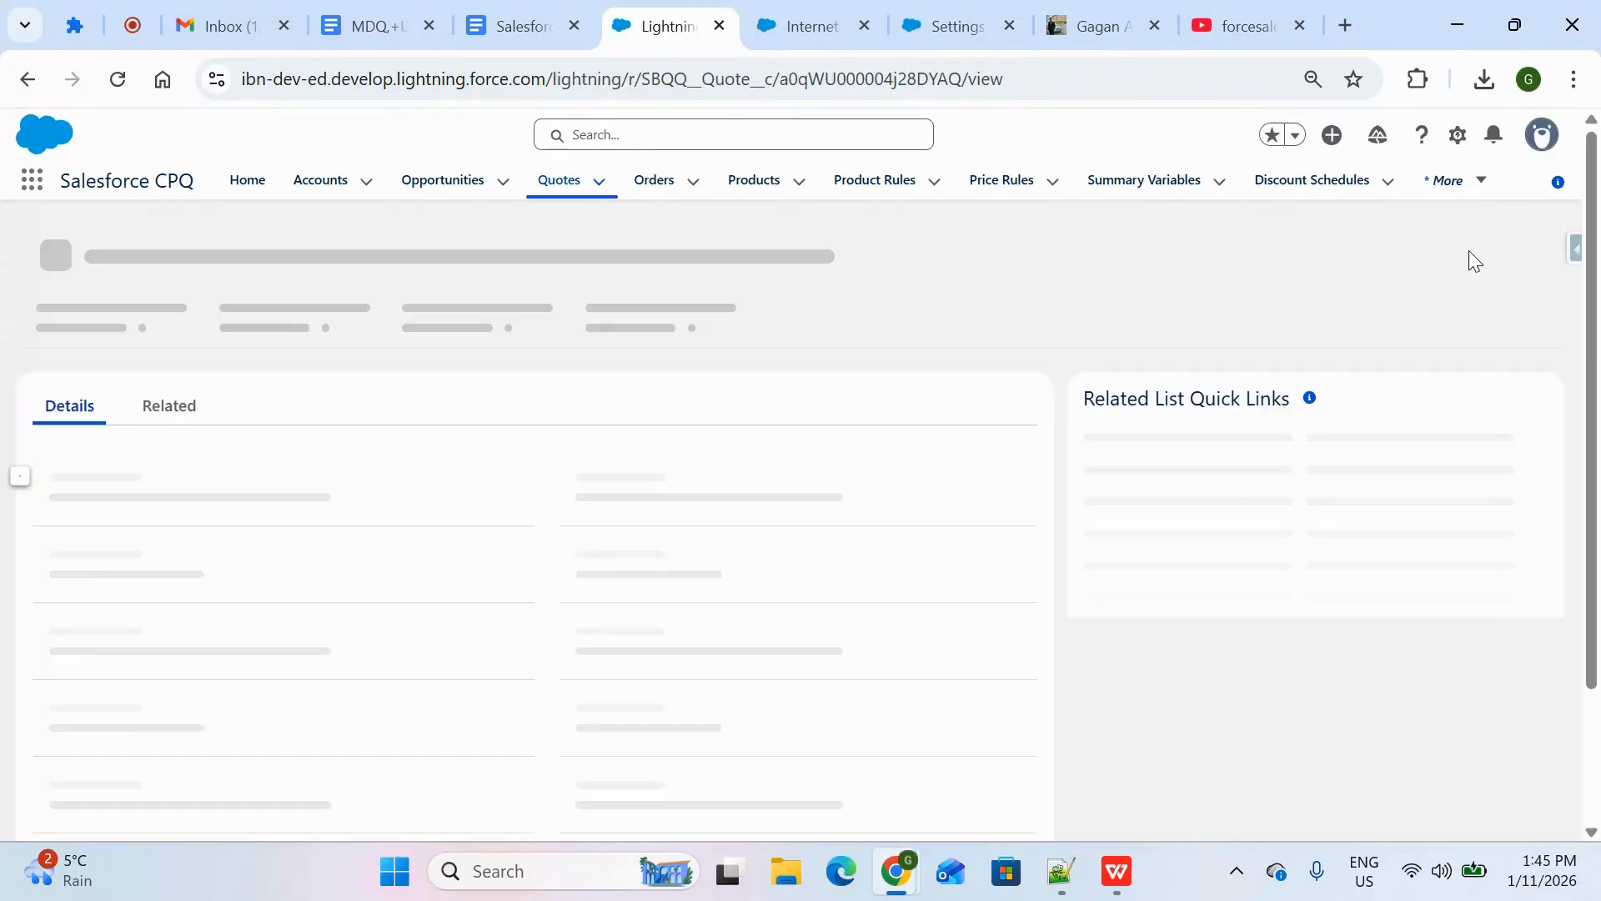
Find the Internet product, add it to quote Q-00072 and open that quote line's consumption schedule rates.
click(1081, 255)
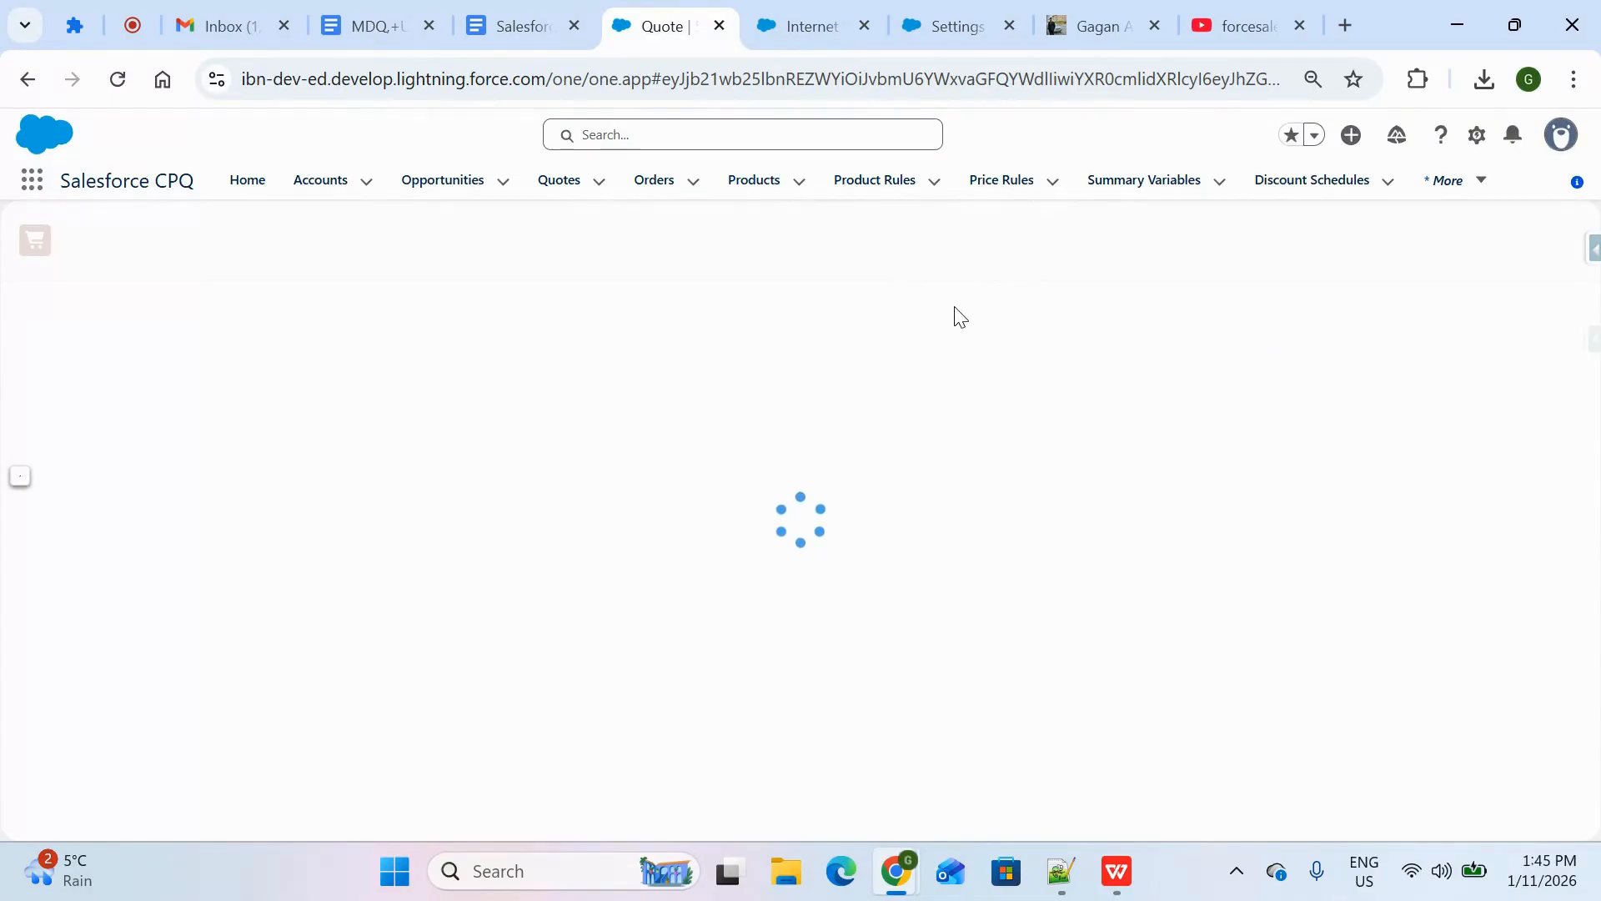
click(865, 253)
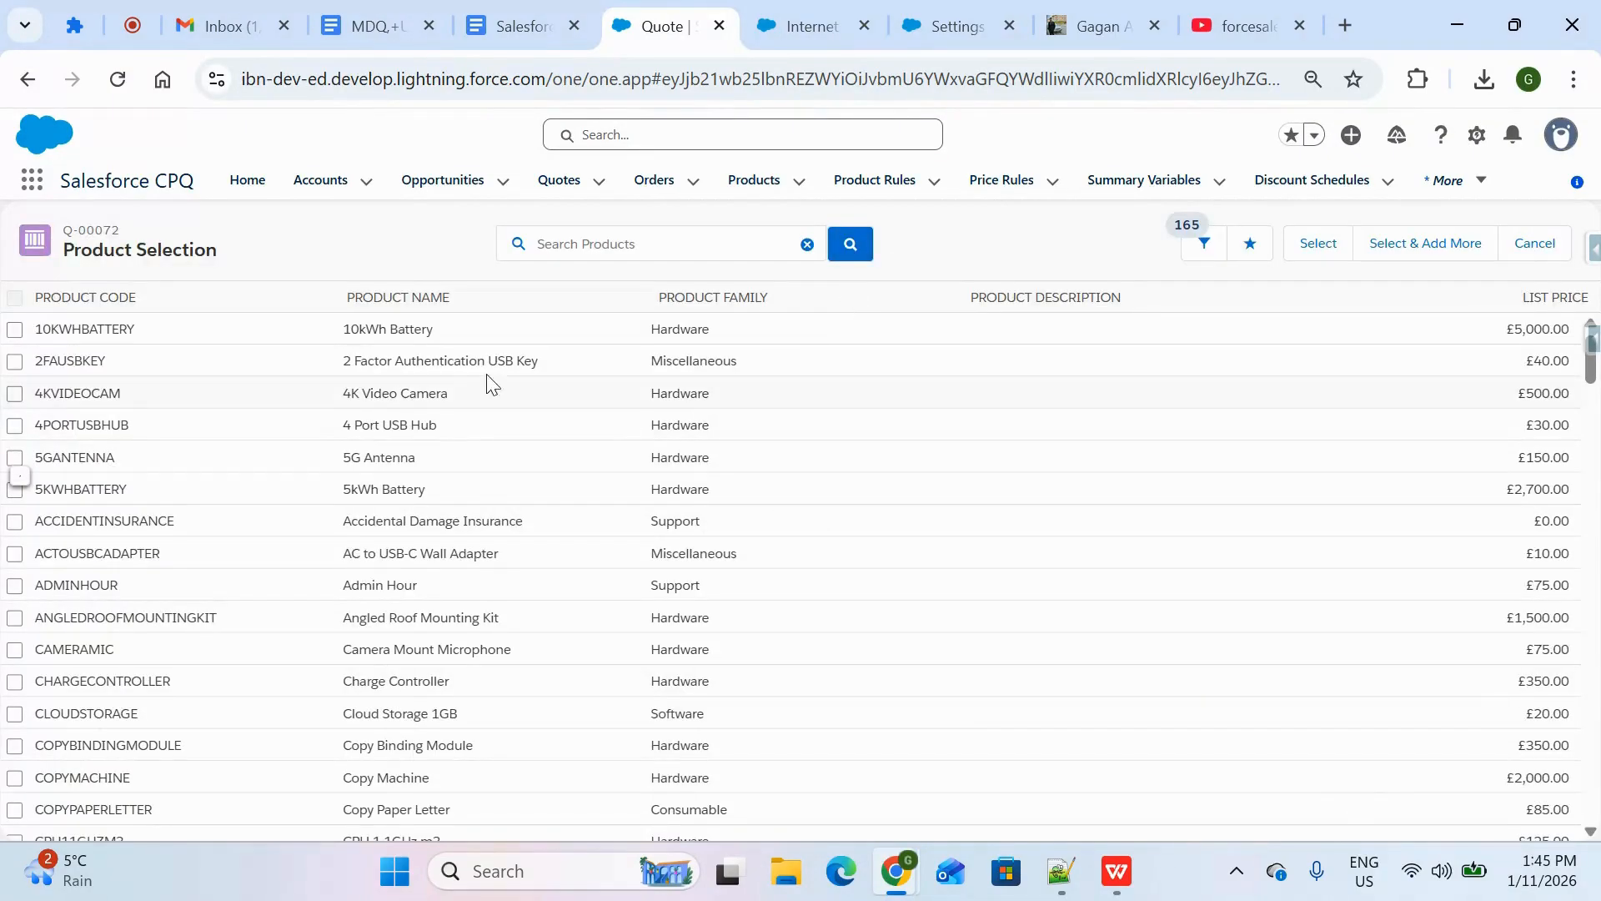
click(575, 242)
text(Internet)
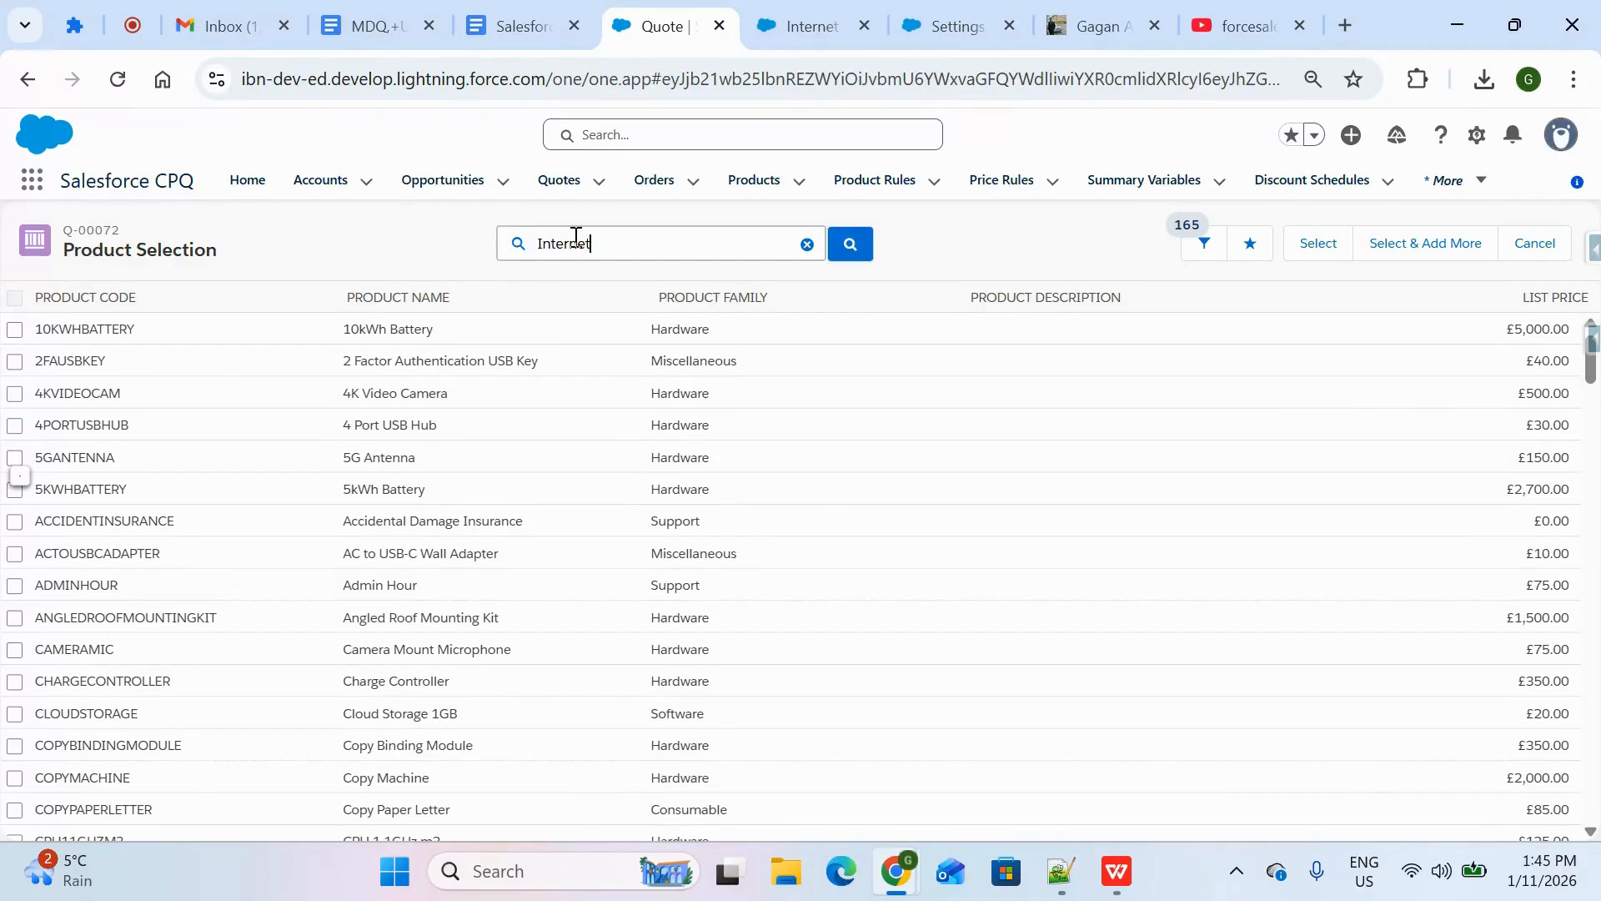
key(Return)
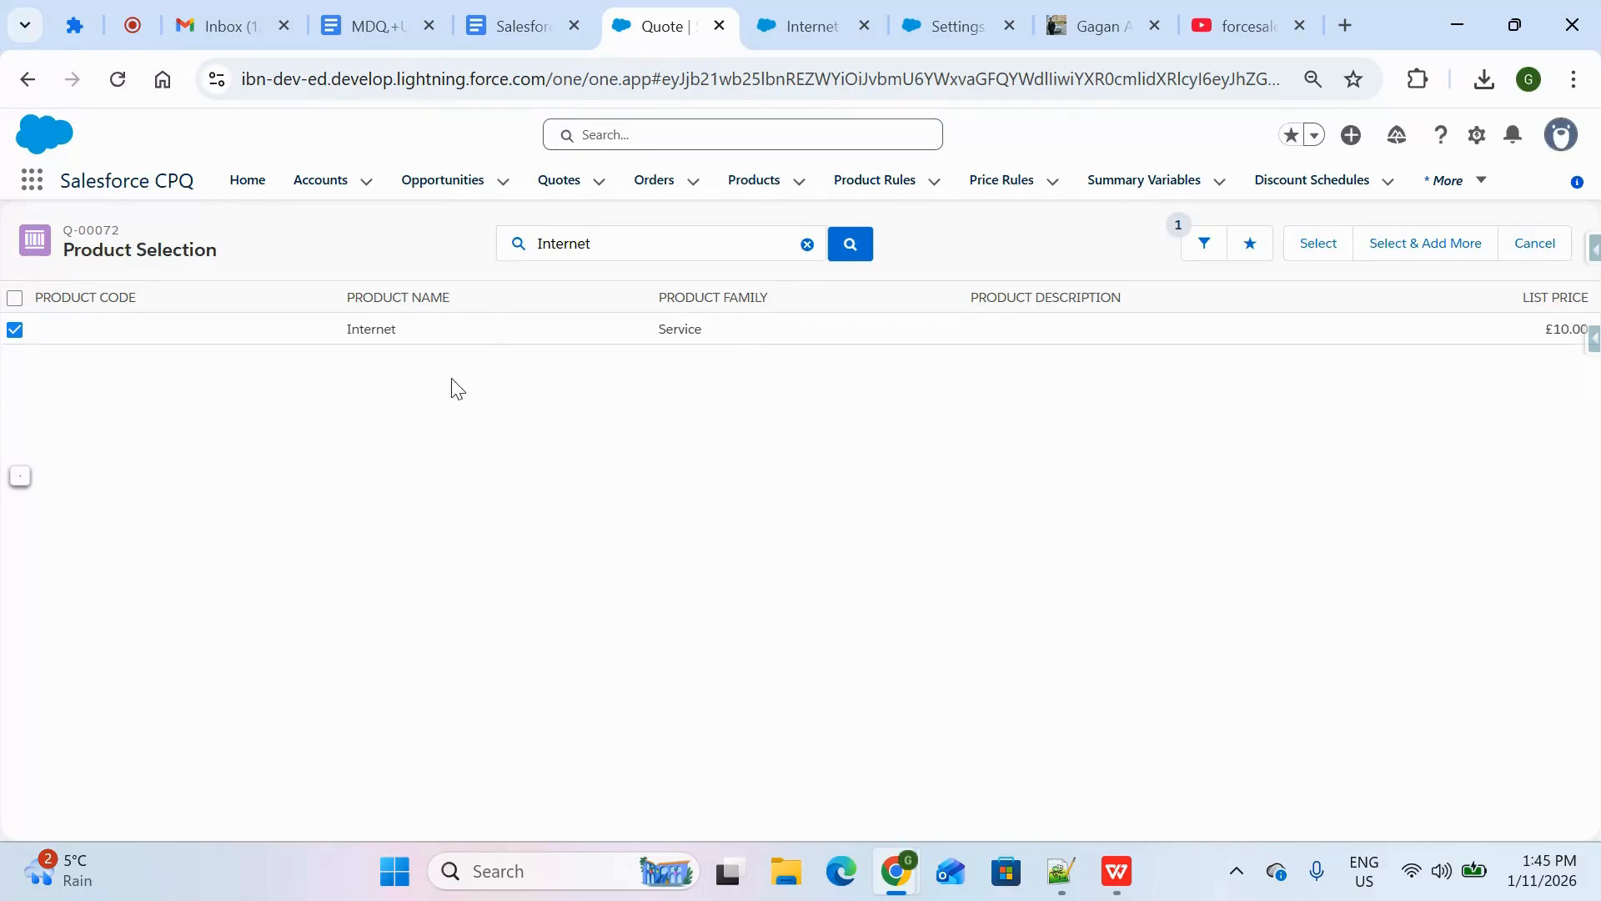
click(1314, 250)
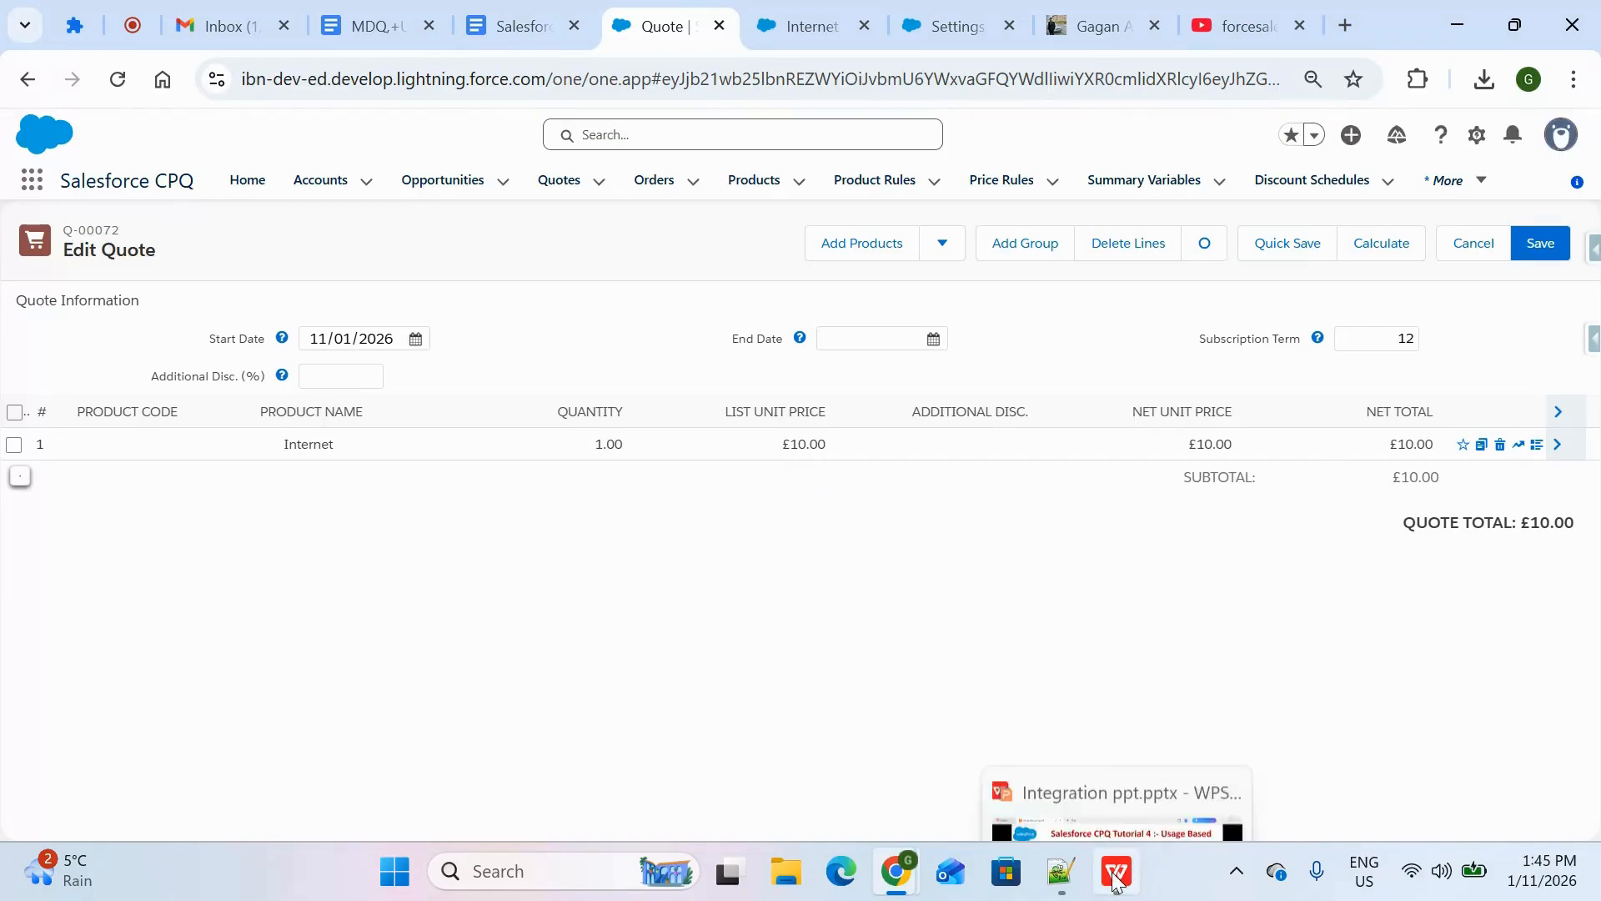
click(1536, 449)
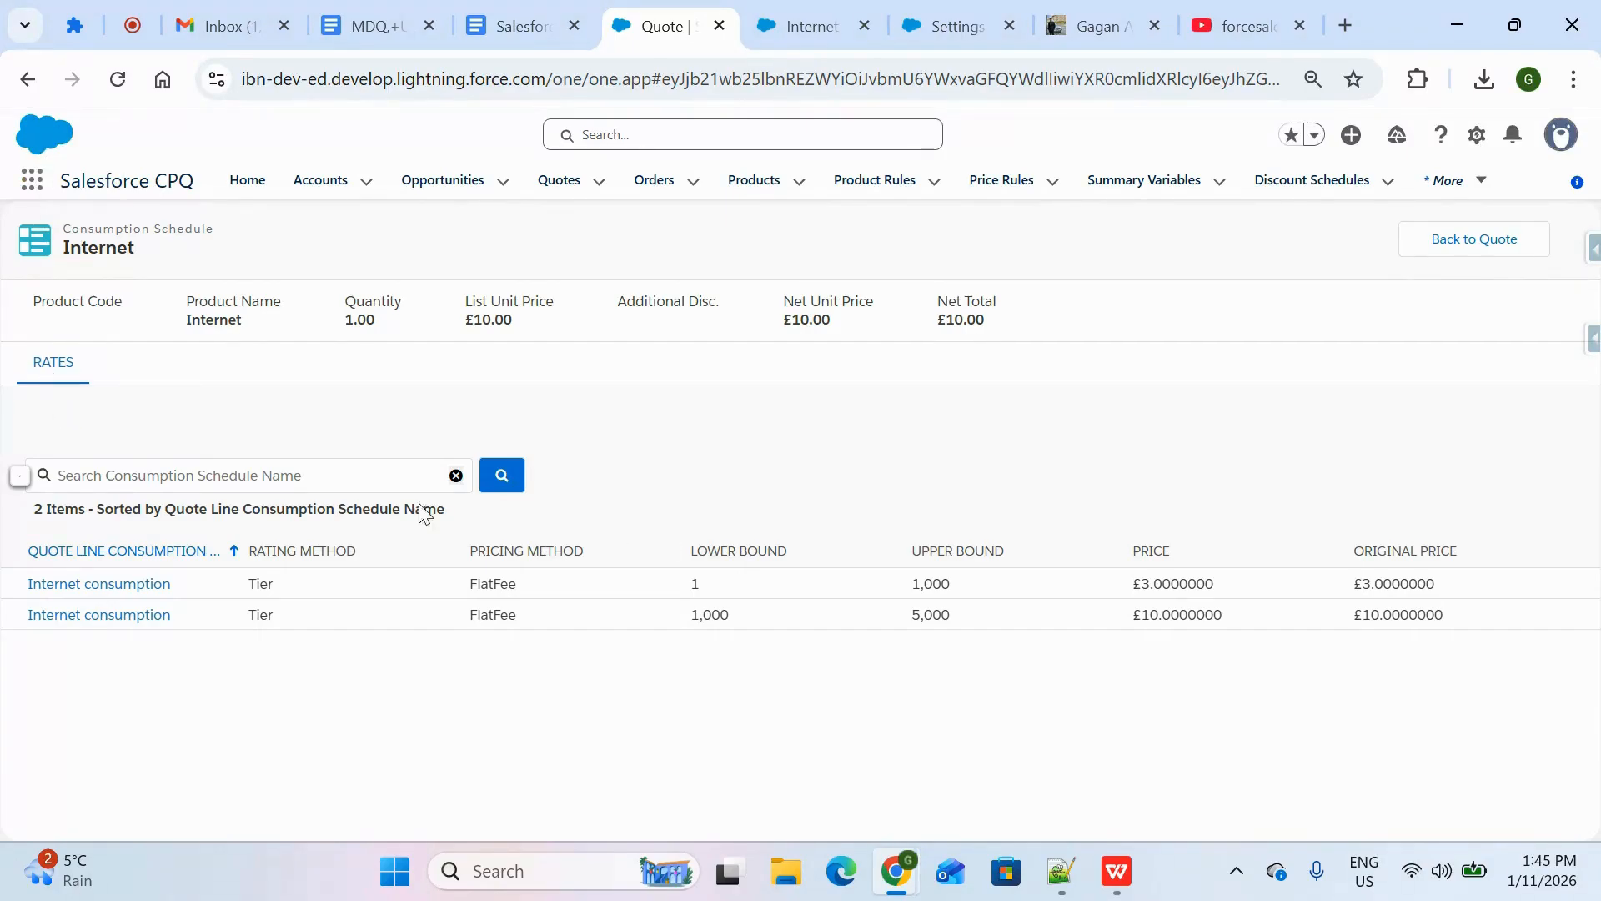
Go back to product selection for quote Q-00072, find the Internet product and add it as another quote line.
click(33, 82)
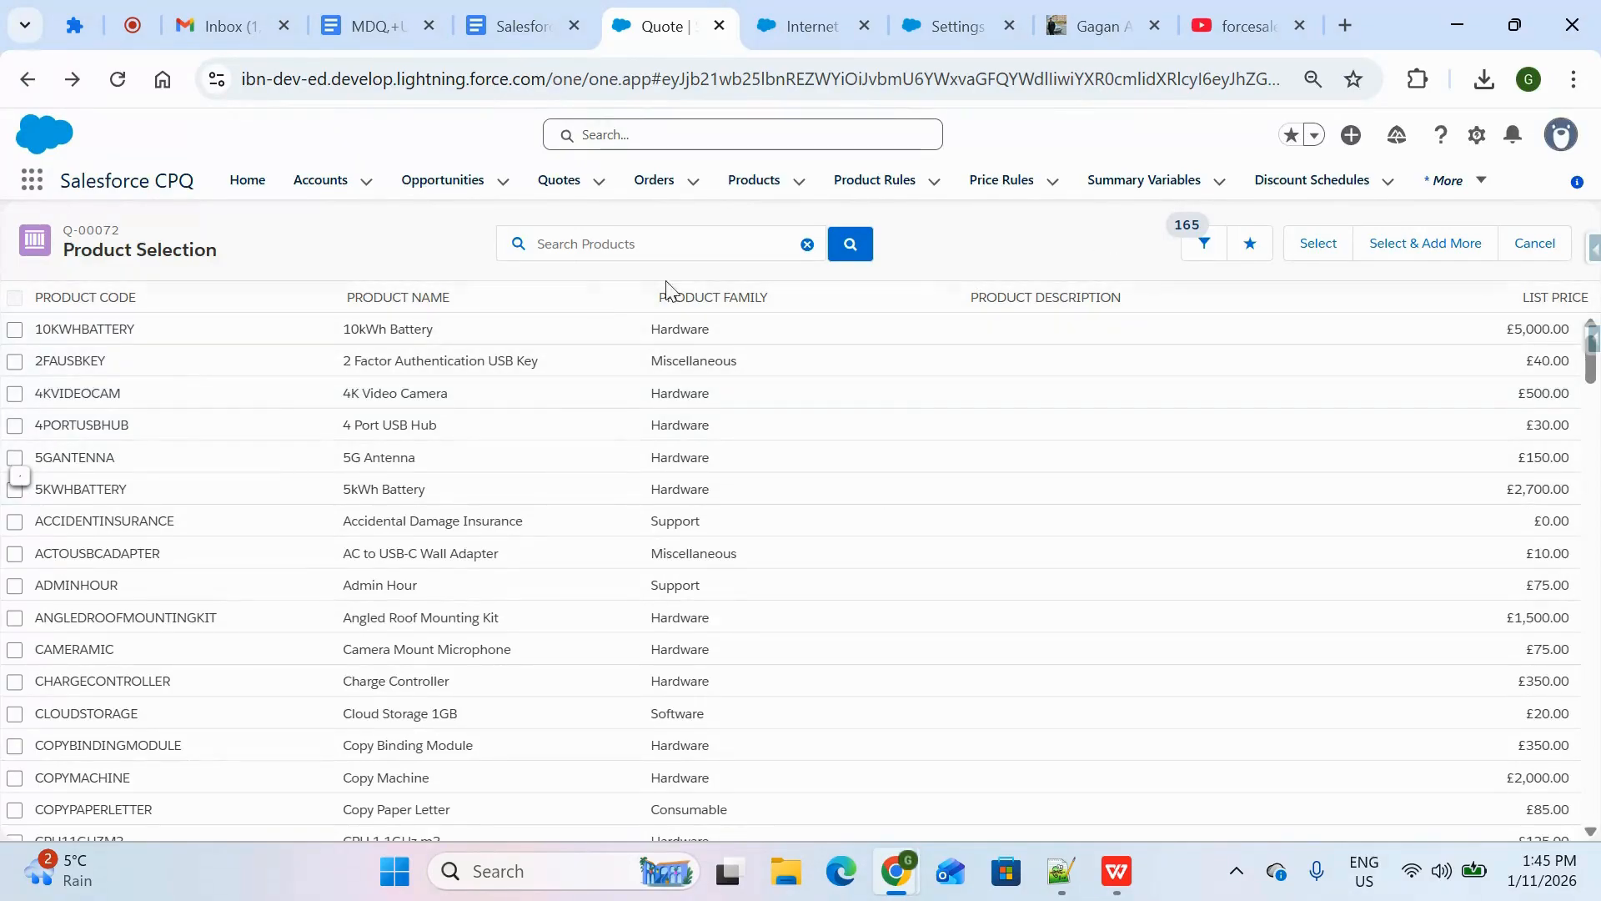
click(715, 246)
text(Internet)
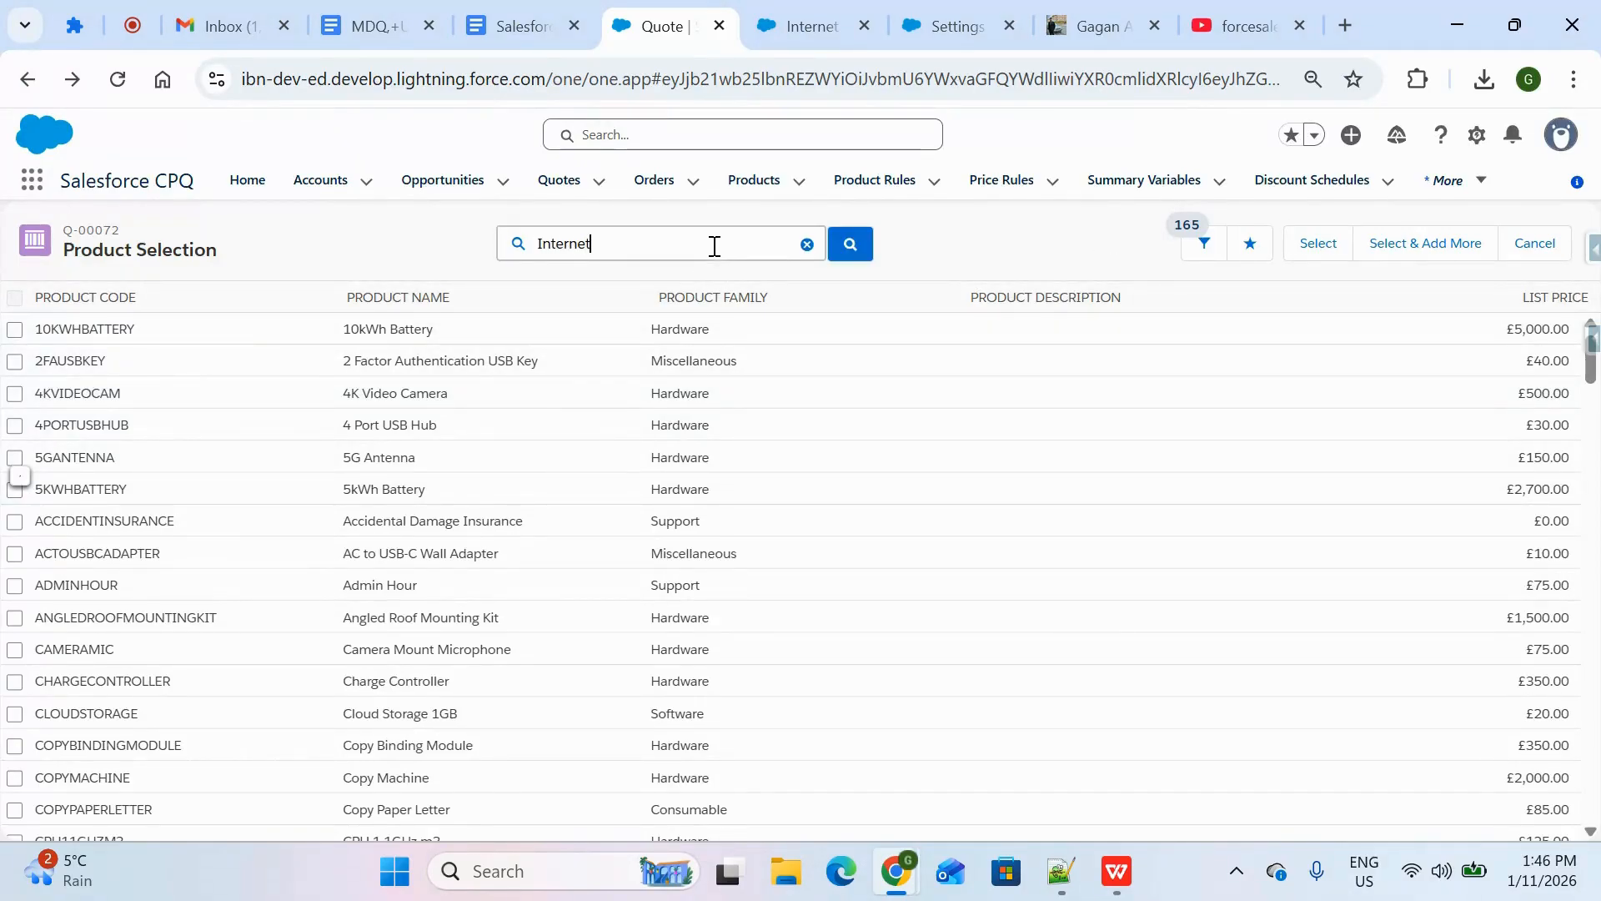
key(Return)
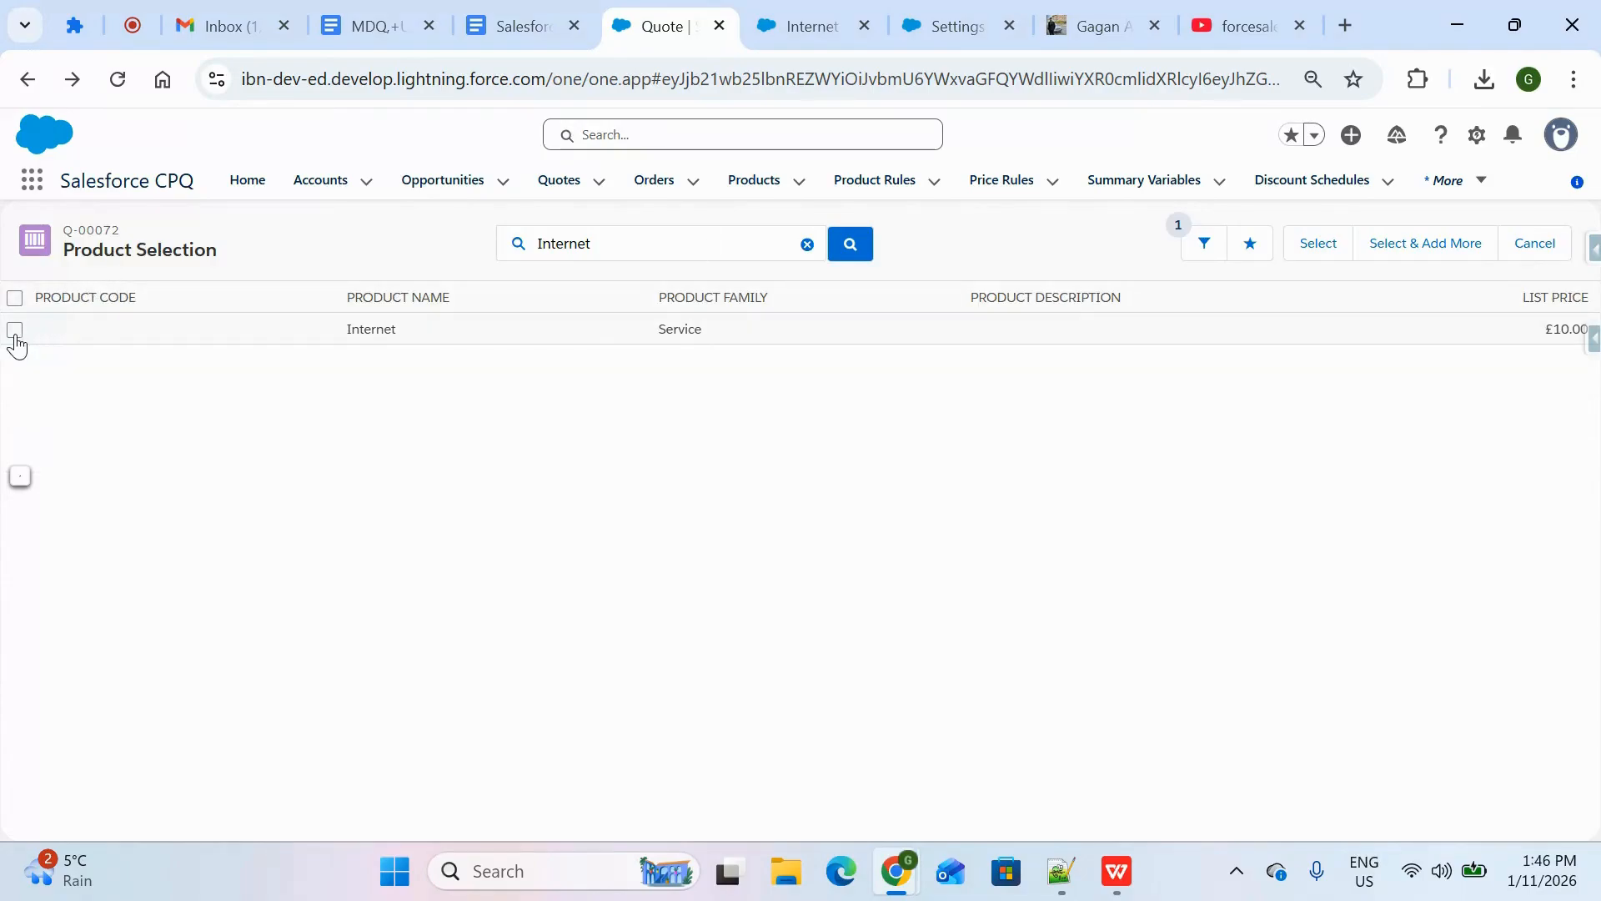
click(15, 331)
click(1318, 243)
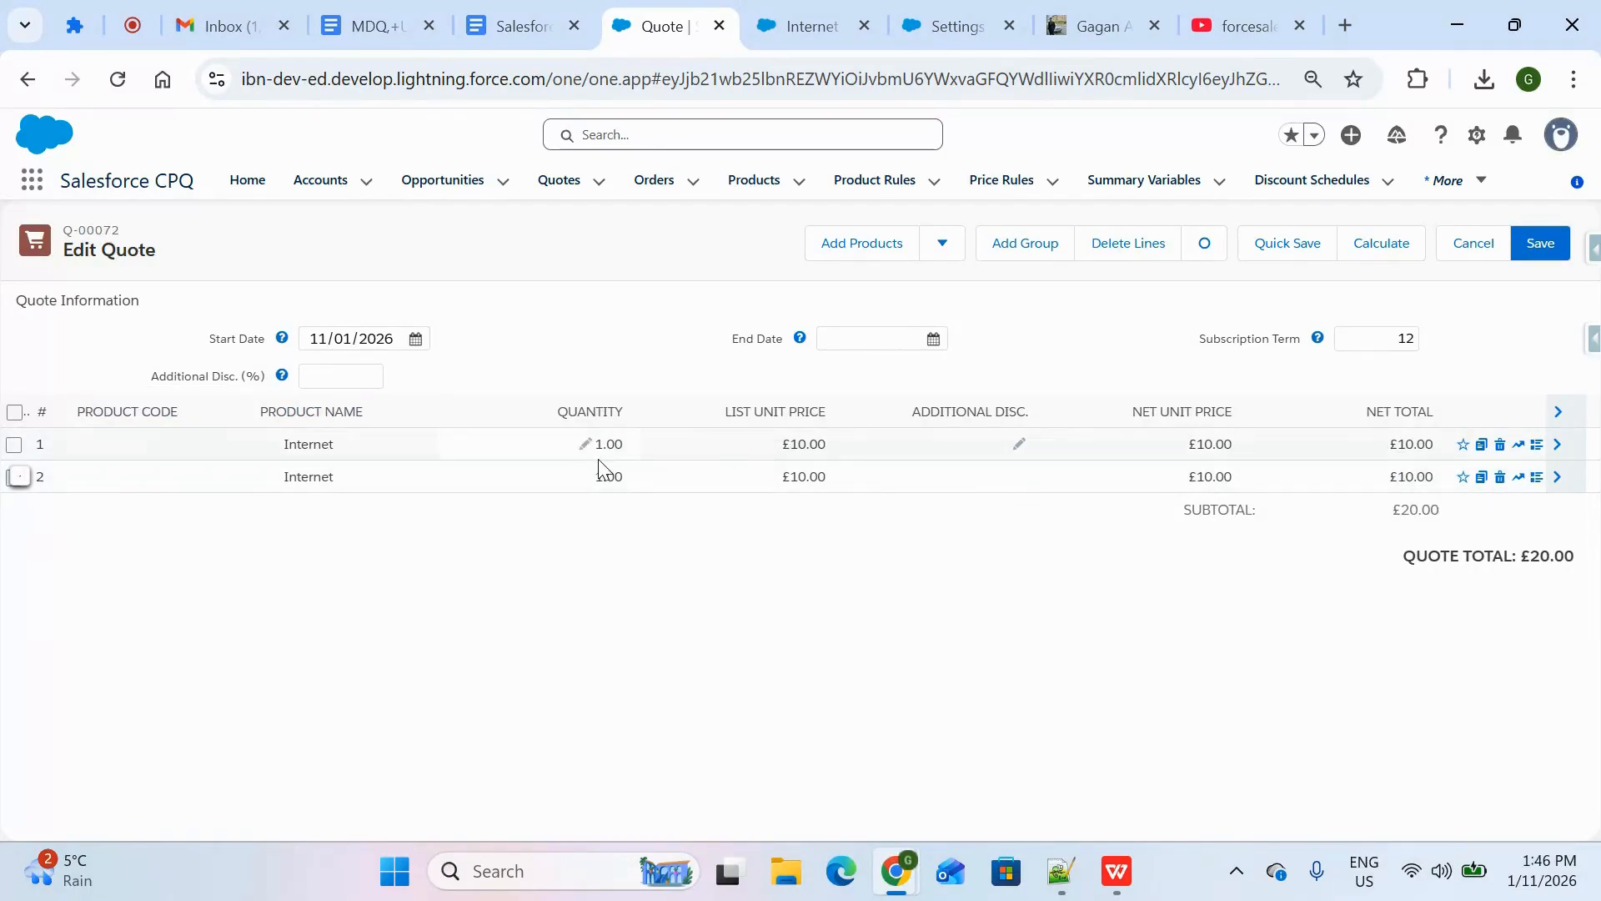
Open the second Internet line's consumption schedule and examine its slab prices, lower bounds, net unit price and additional discount.
click(1537, 477)
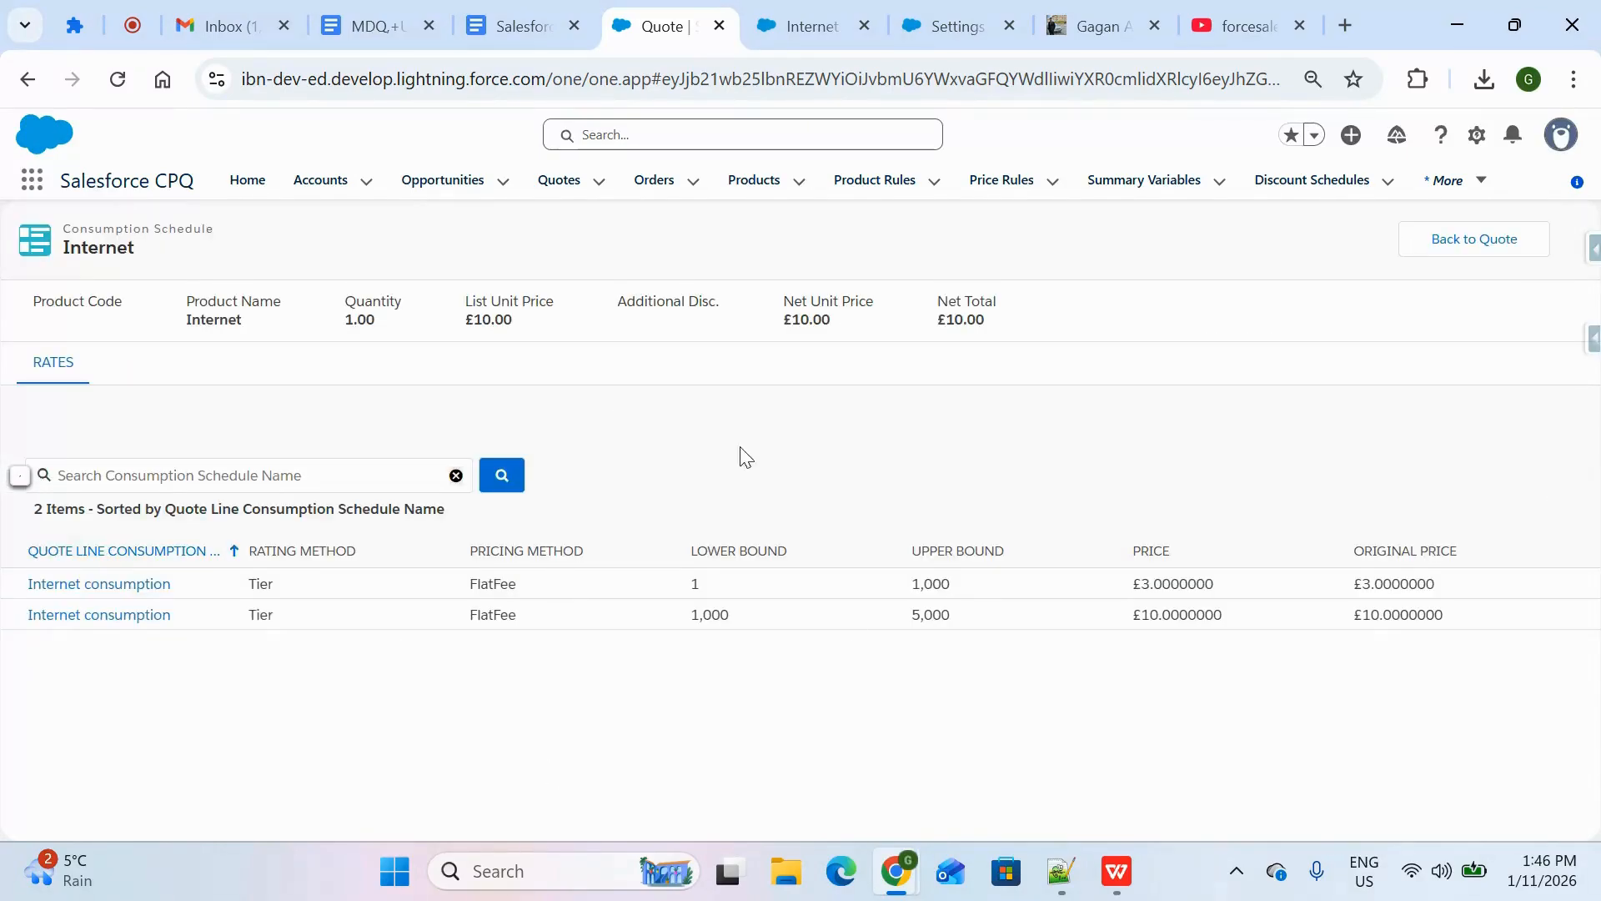
drag(1235, 615, 1054, 616)
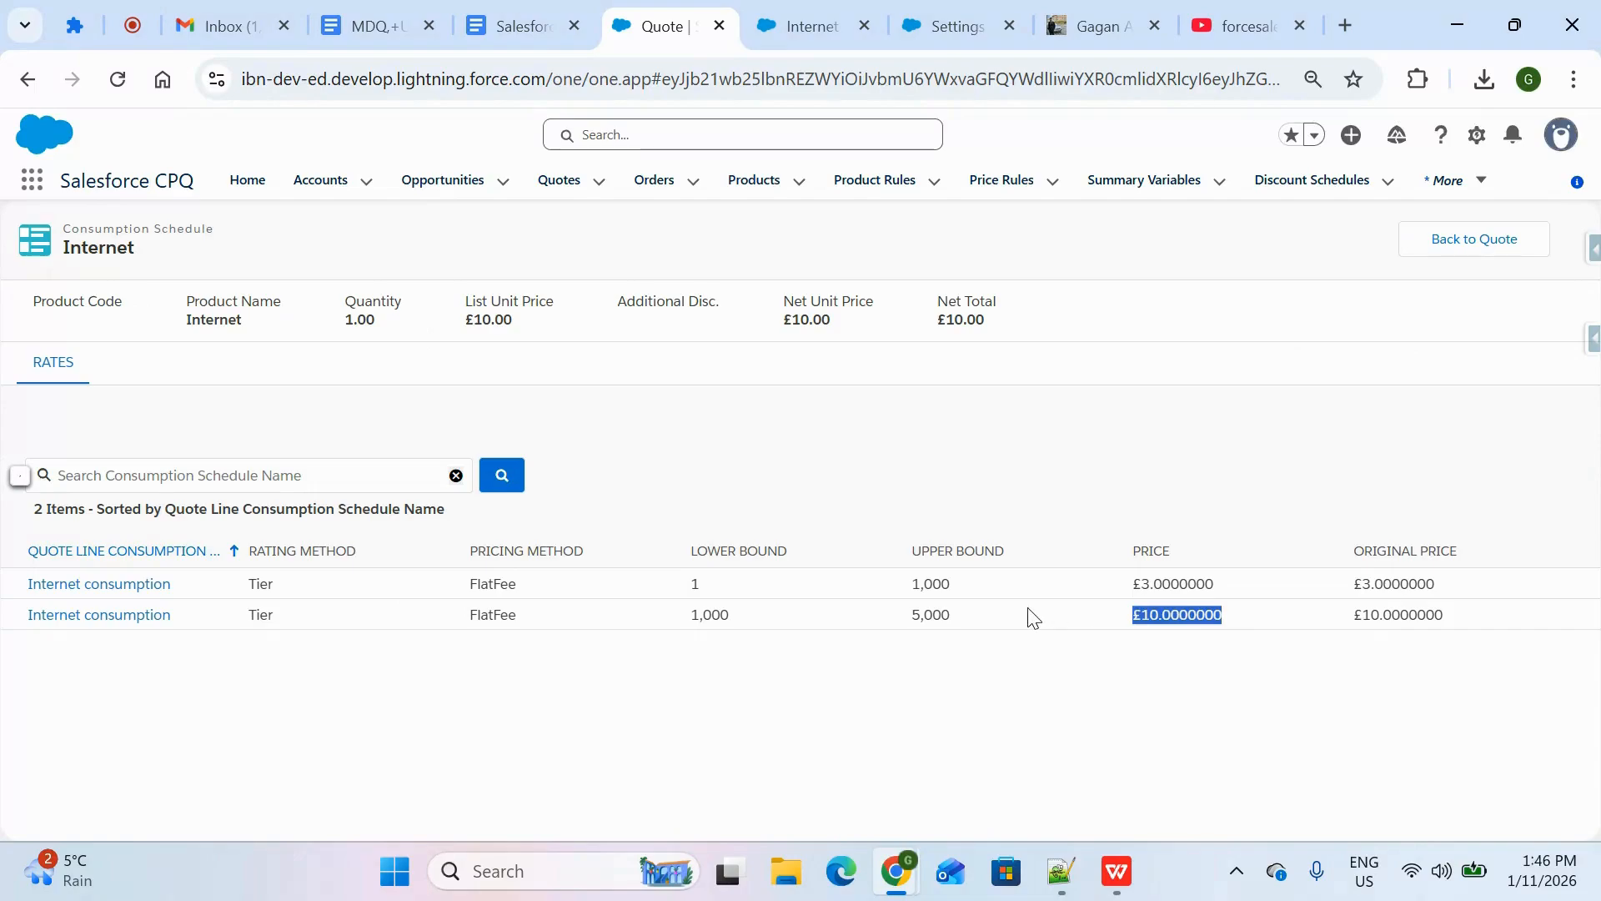
drag(1172, 577, 1179, 578)
drag(775, 334, 897, 338)
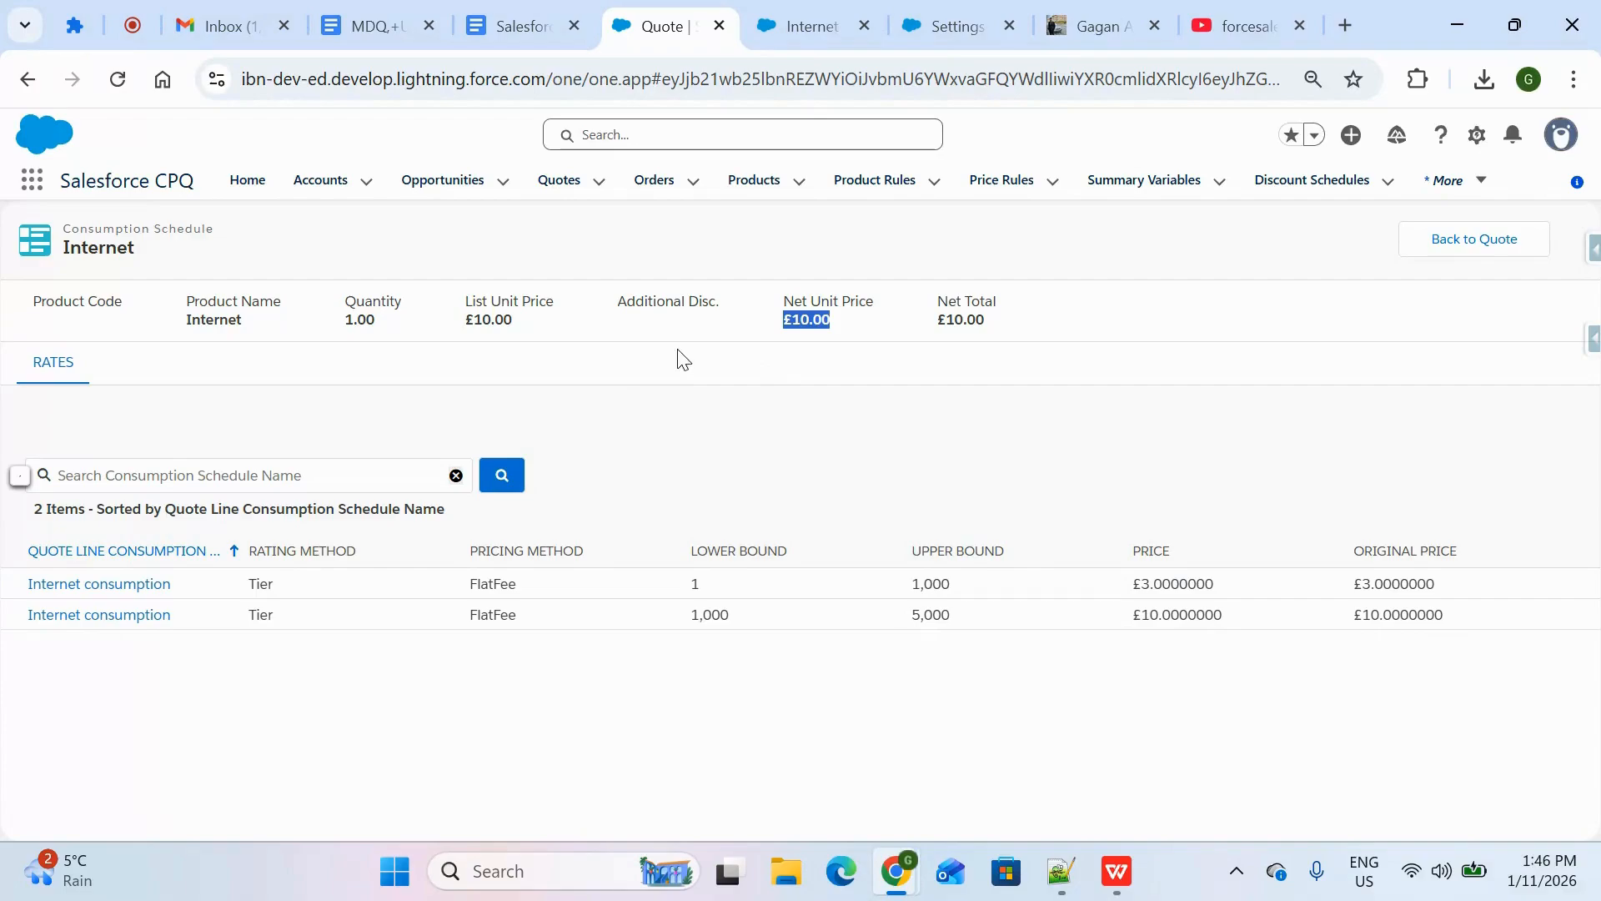
drag(619, 302, 704, 310)
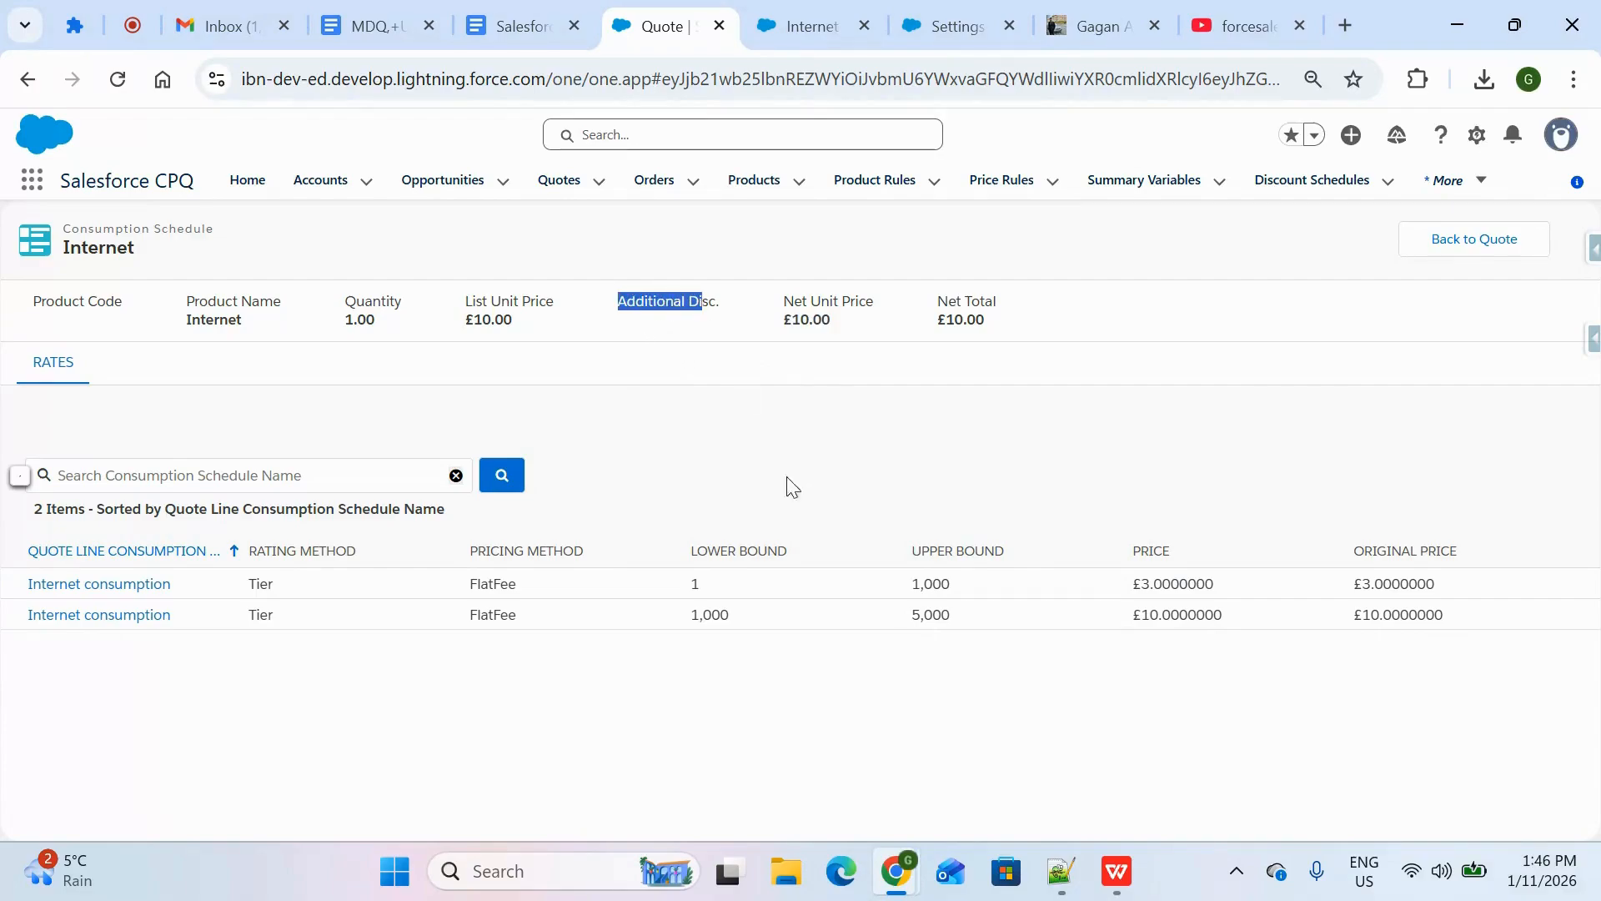
double_click(696, 584)
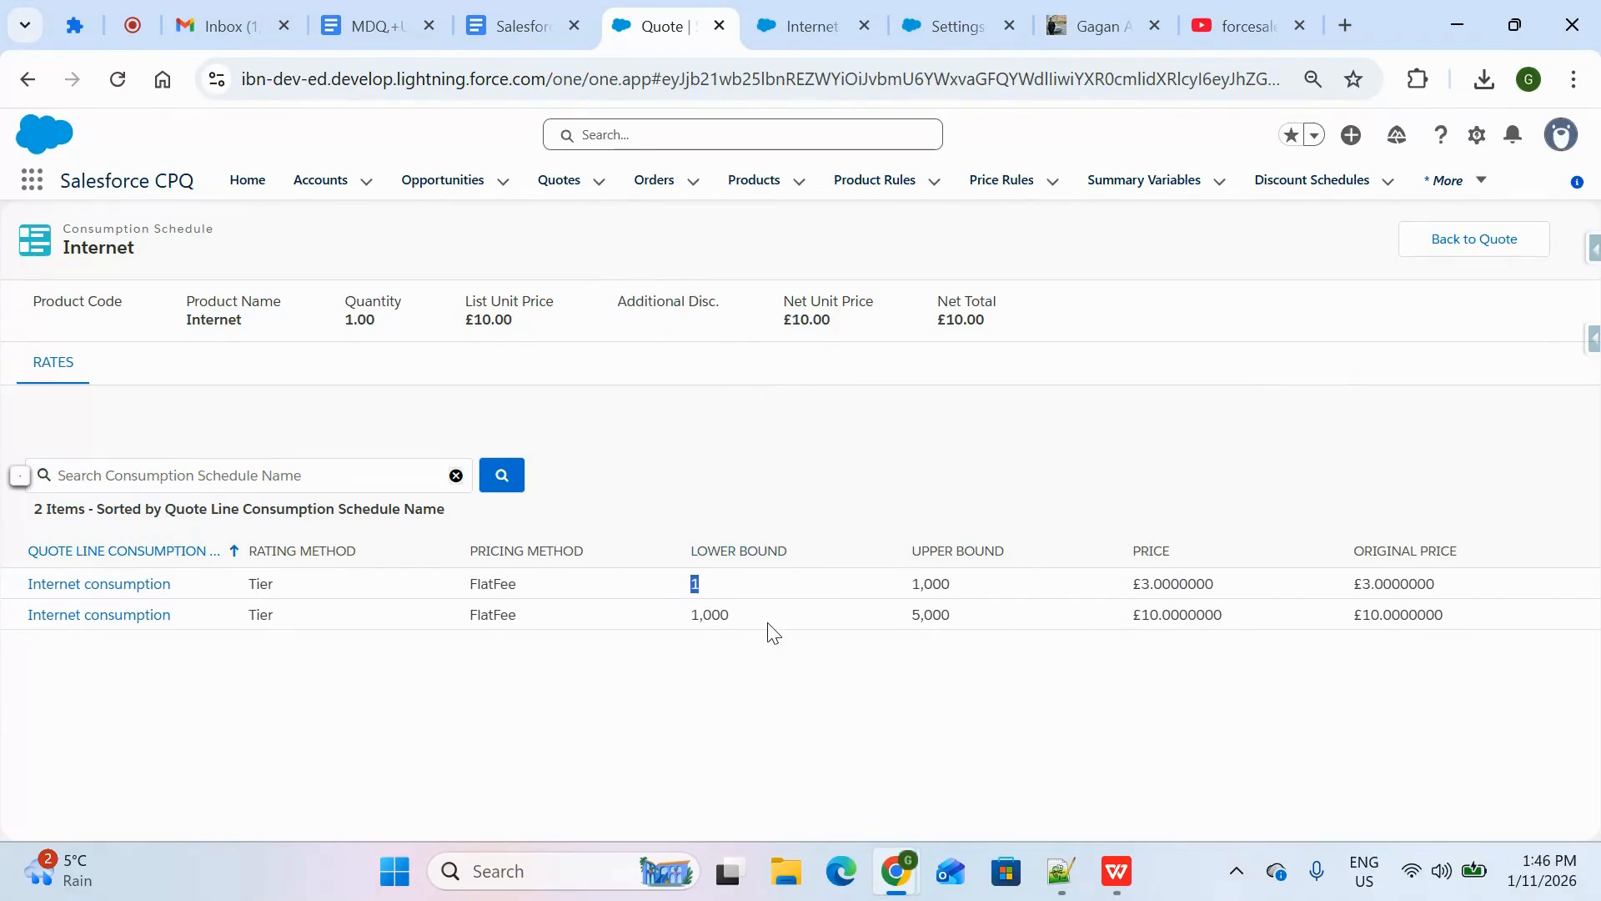
drag(747, 621, 690, 624)
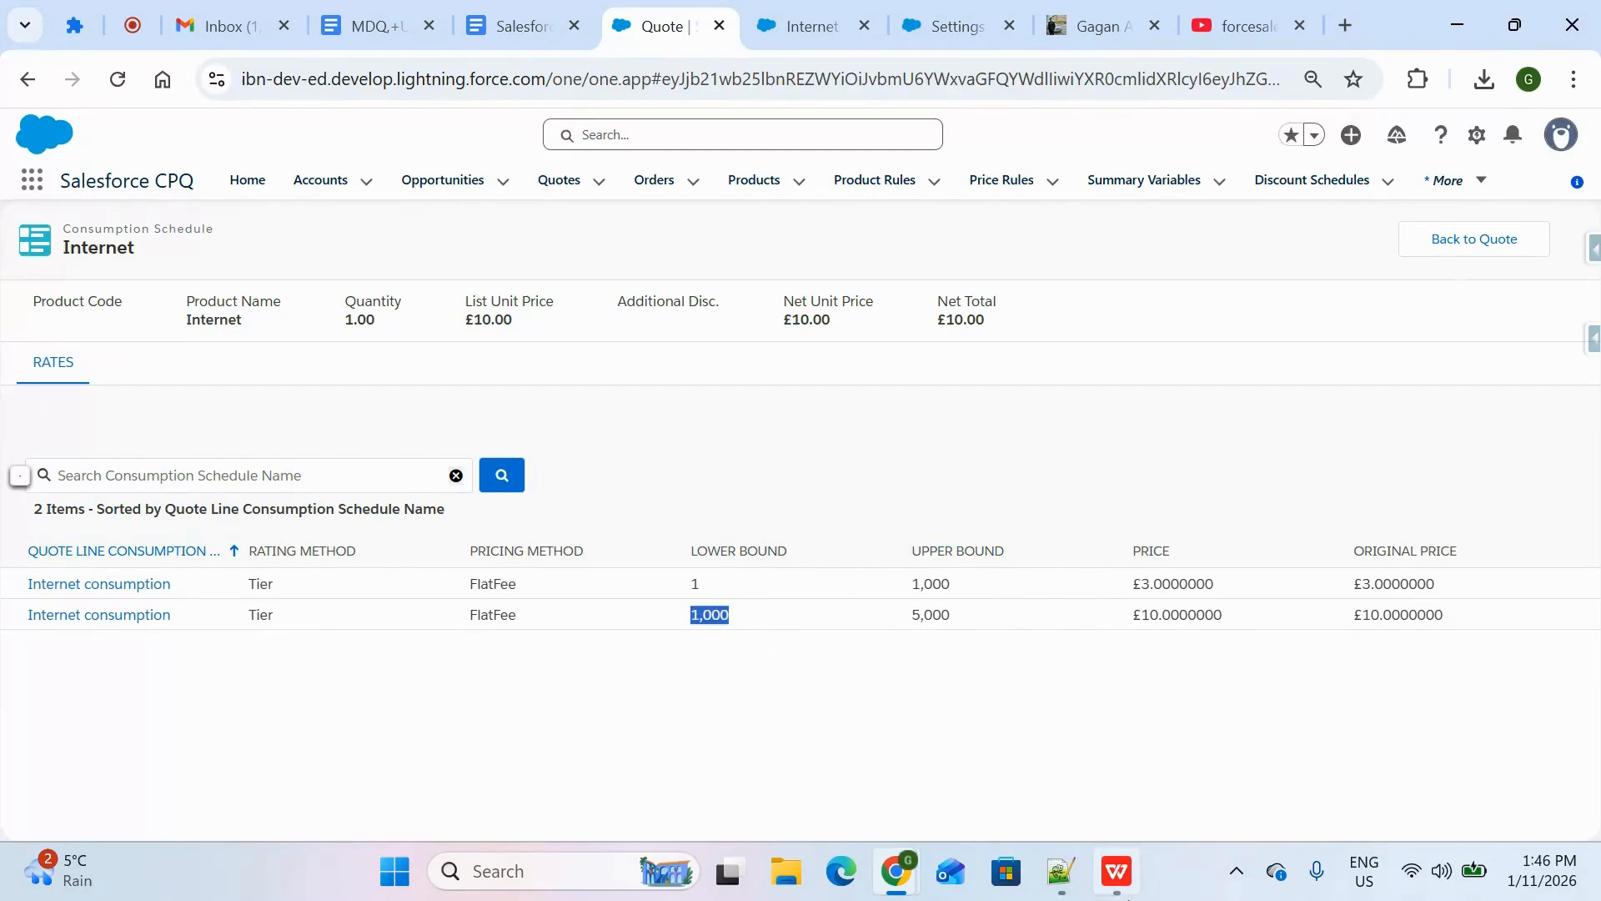
Switch to the WPS presentation to check the usage-based product steps, and return to the browser.
click(1122, 880)
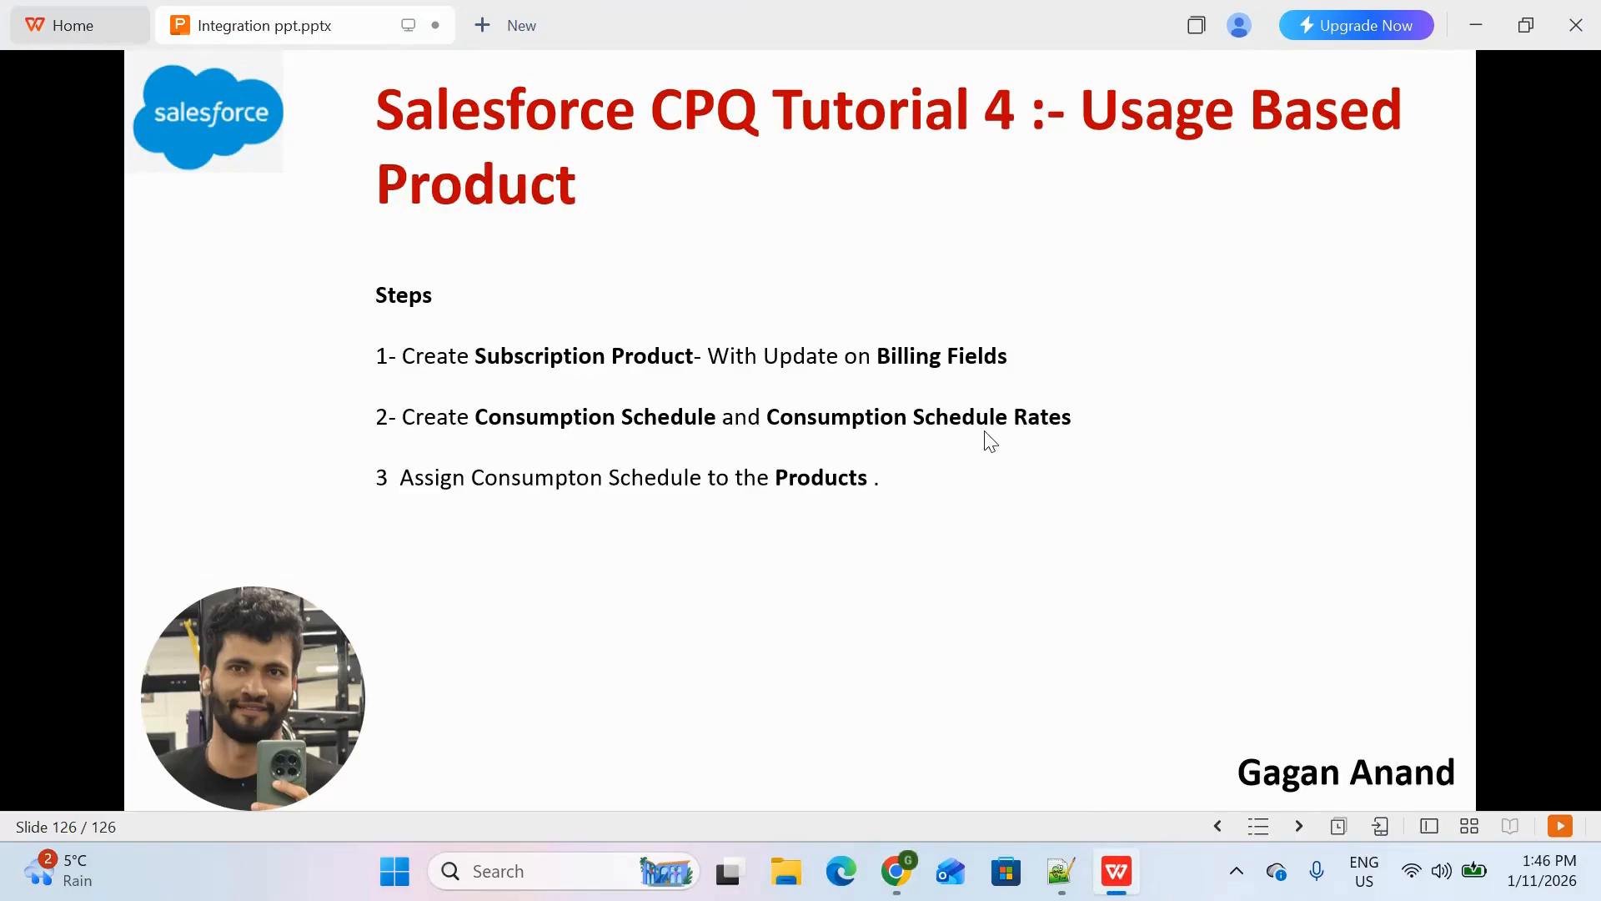
key(alt+Tab)
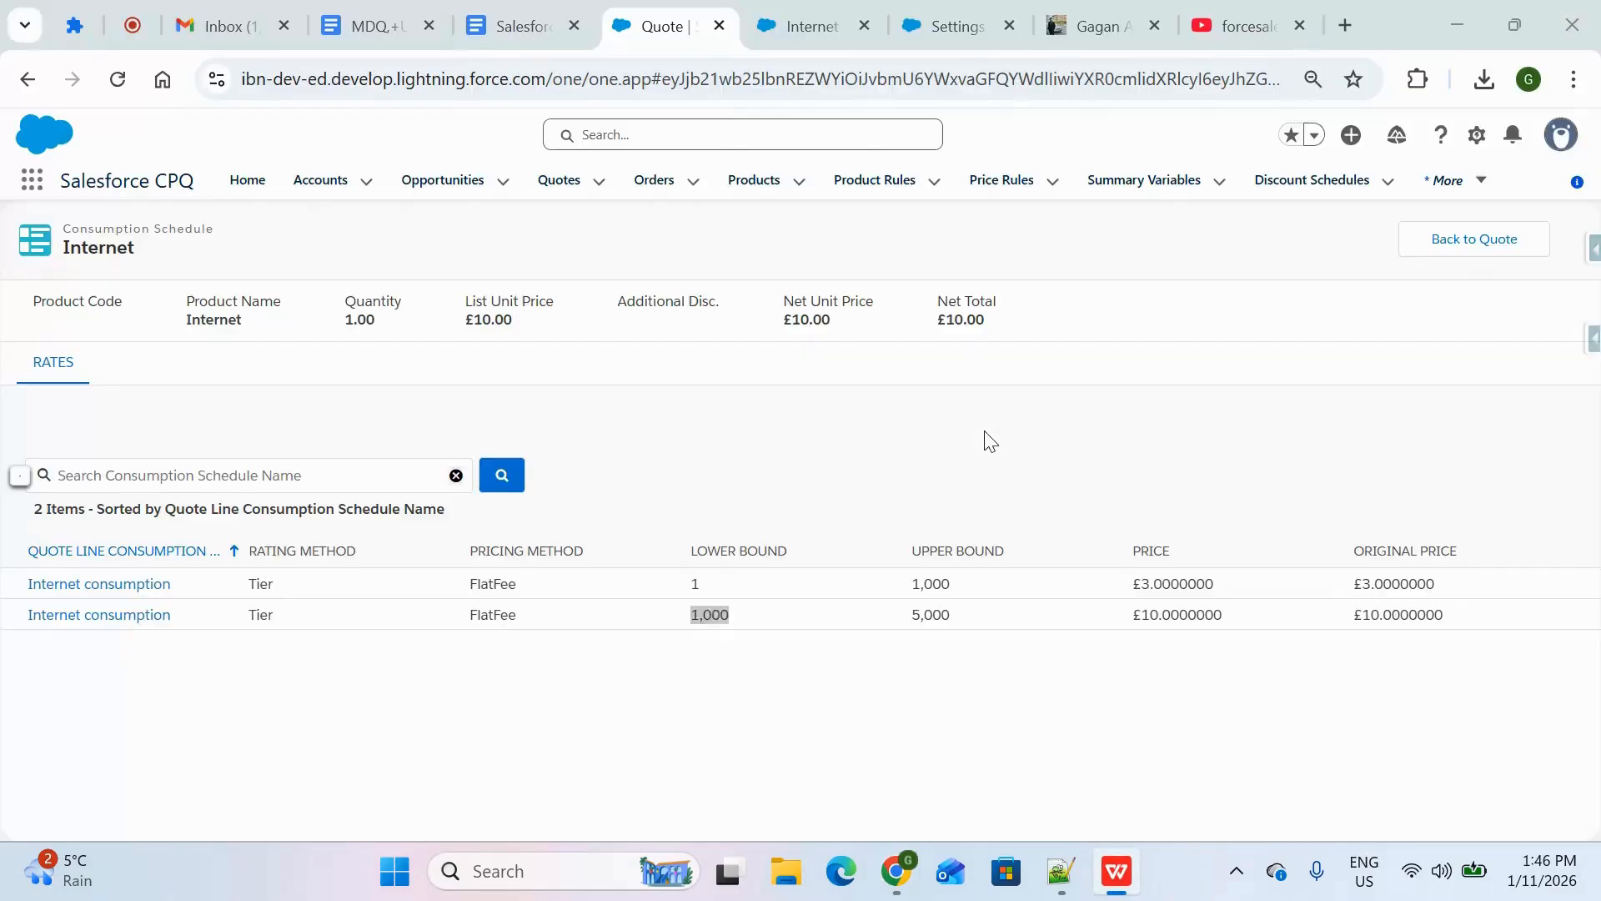
Browse the Salesforce interview guides and digital products on the topmate page, and open the forcesales YouTube channel.
click(1101, 35)
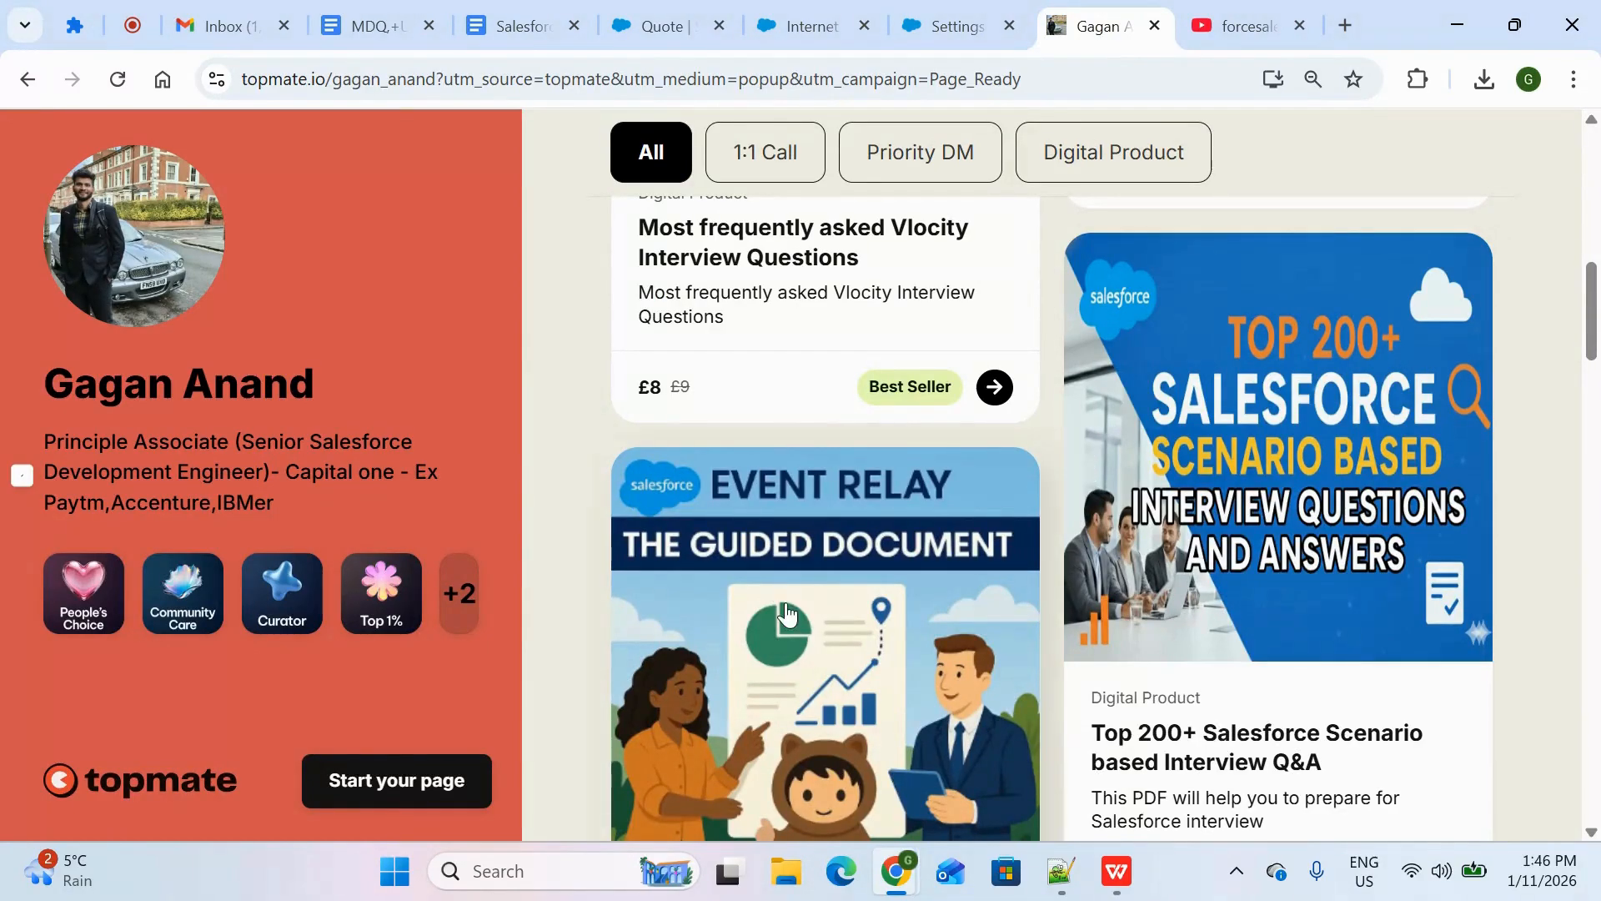
scroll(787, 614, down, 1)
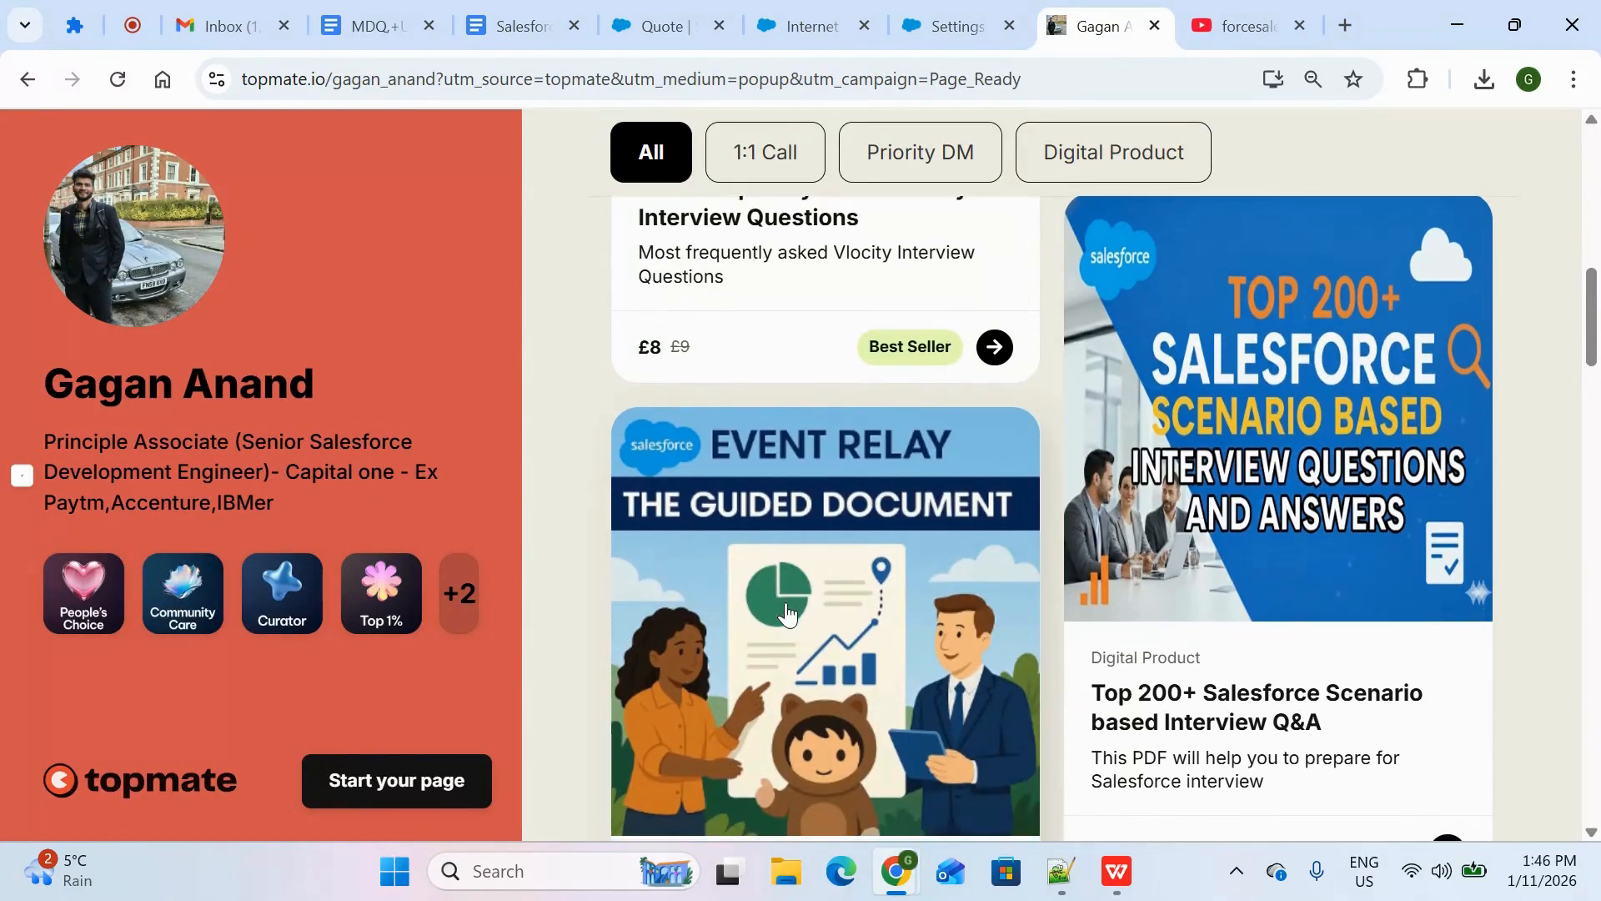
scroll(787, 615, down, 2)
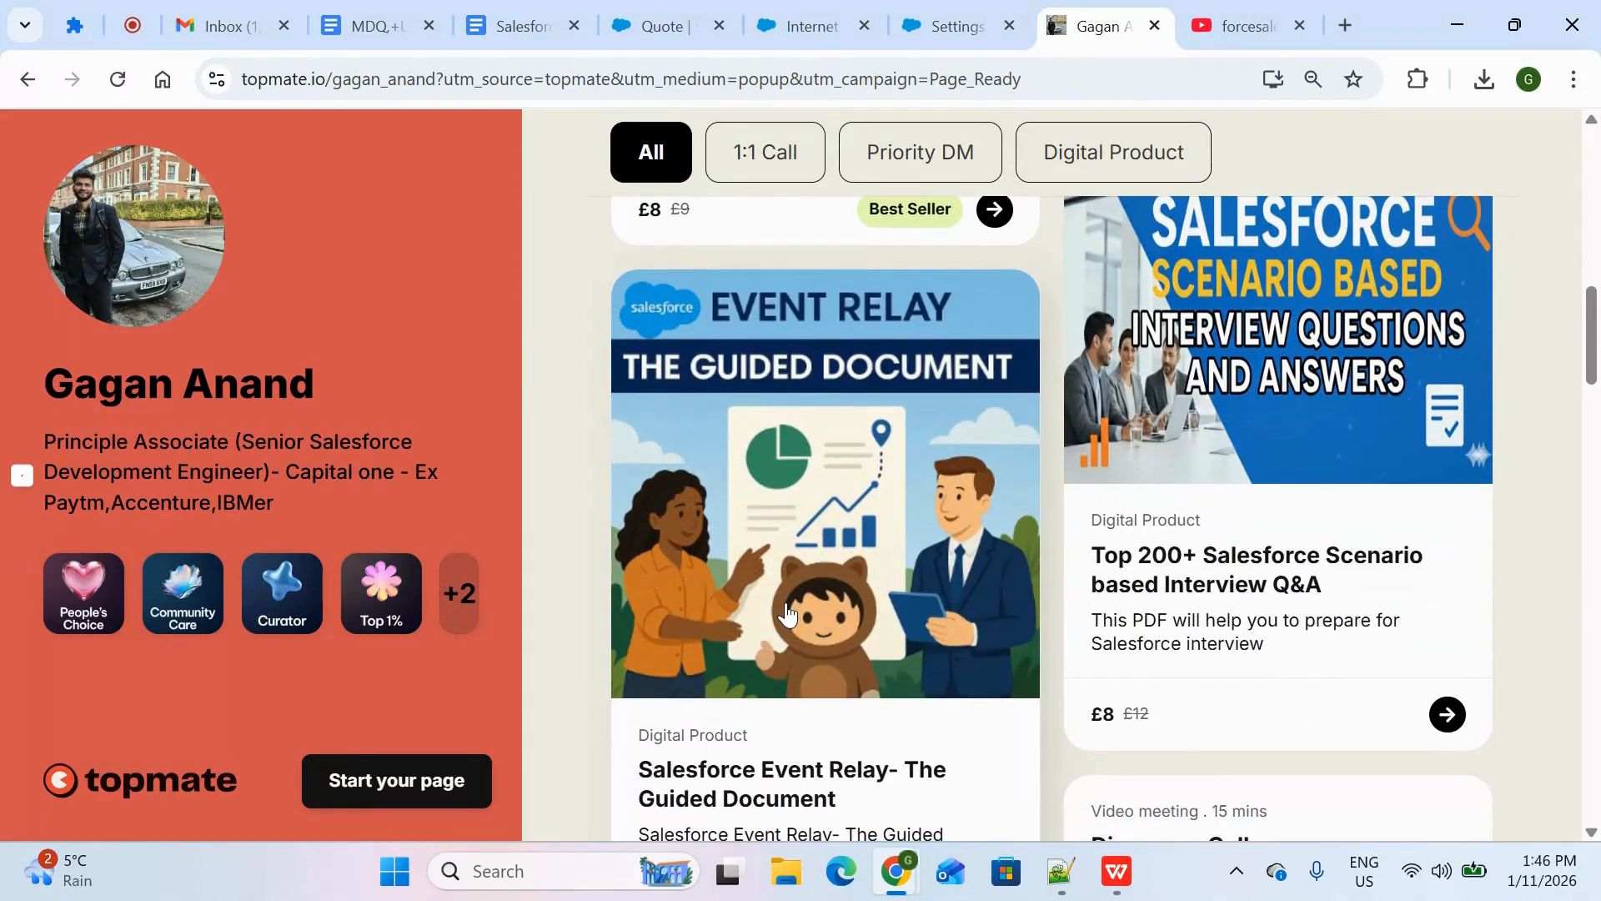
scroll(787, 614, up, 2)
scroll(787, 615, down, 2)
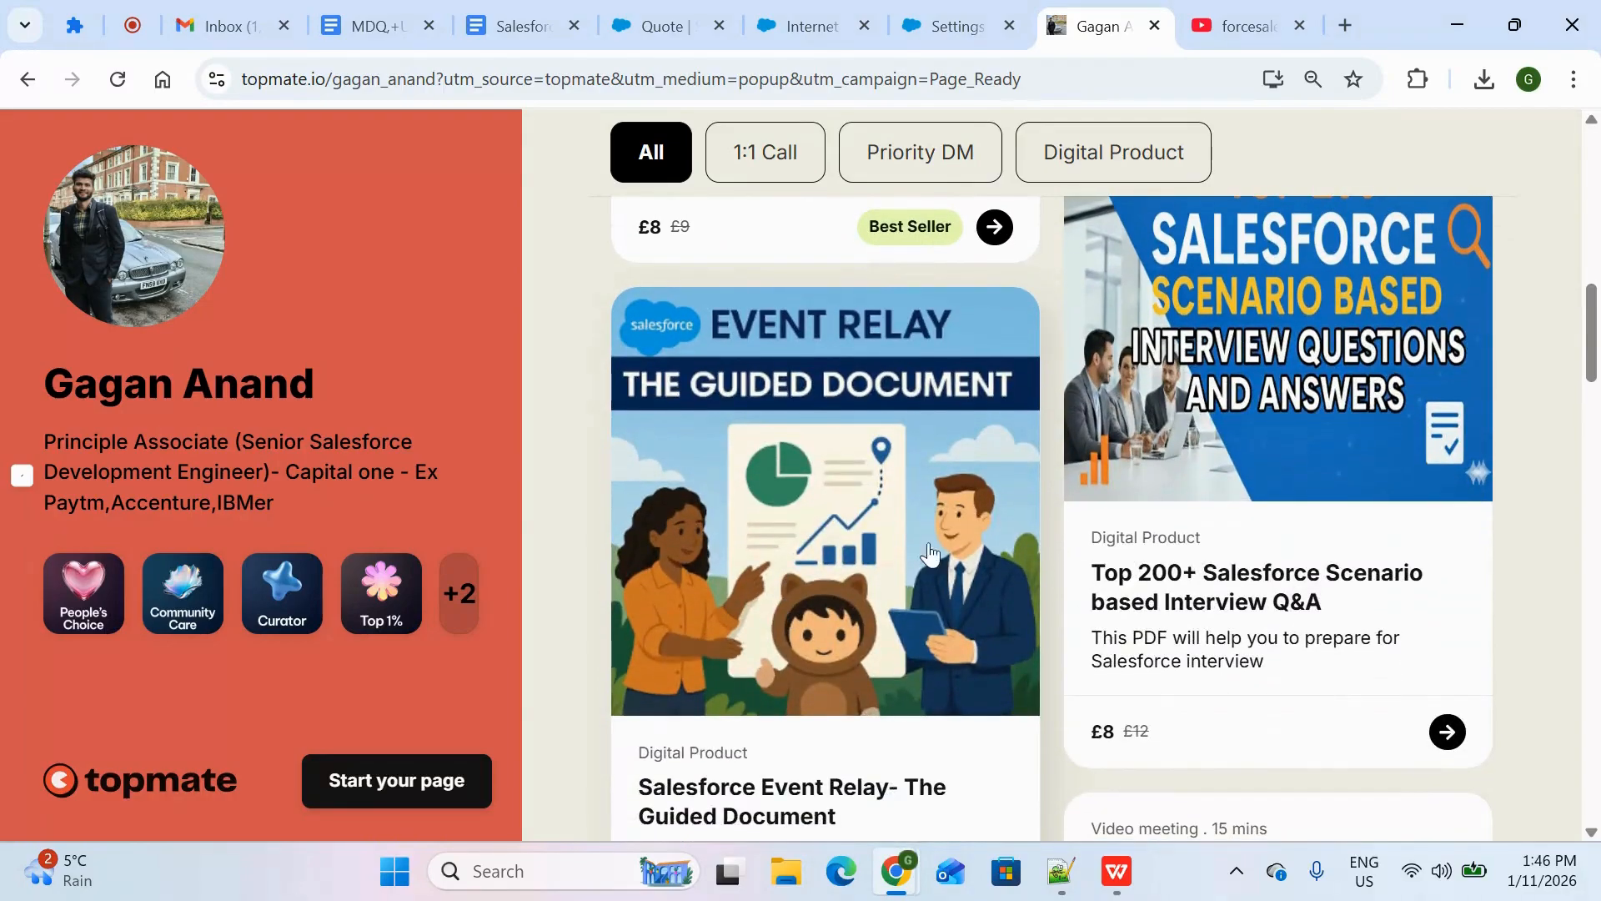
scroll(1249, 438, up, 3)
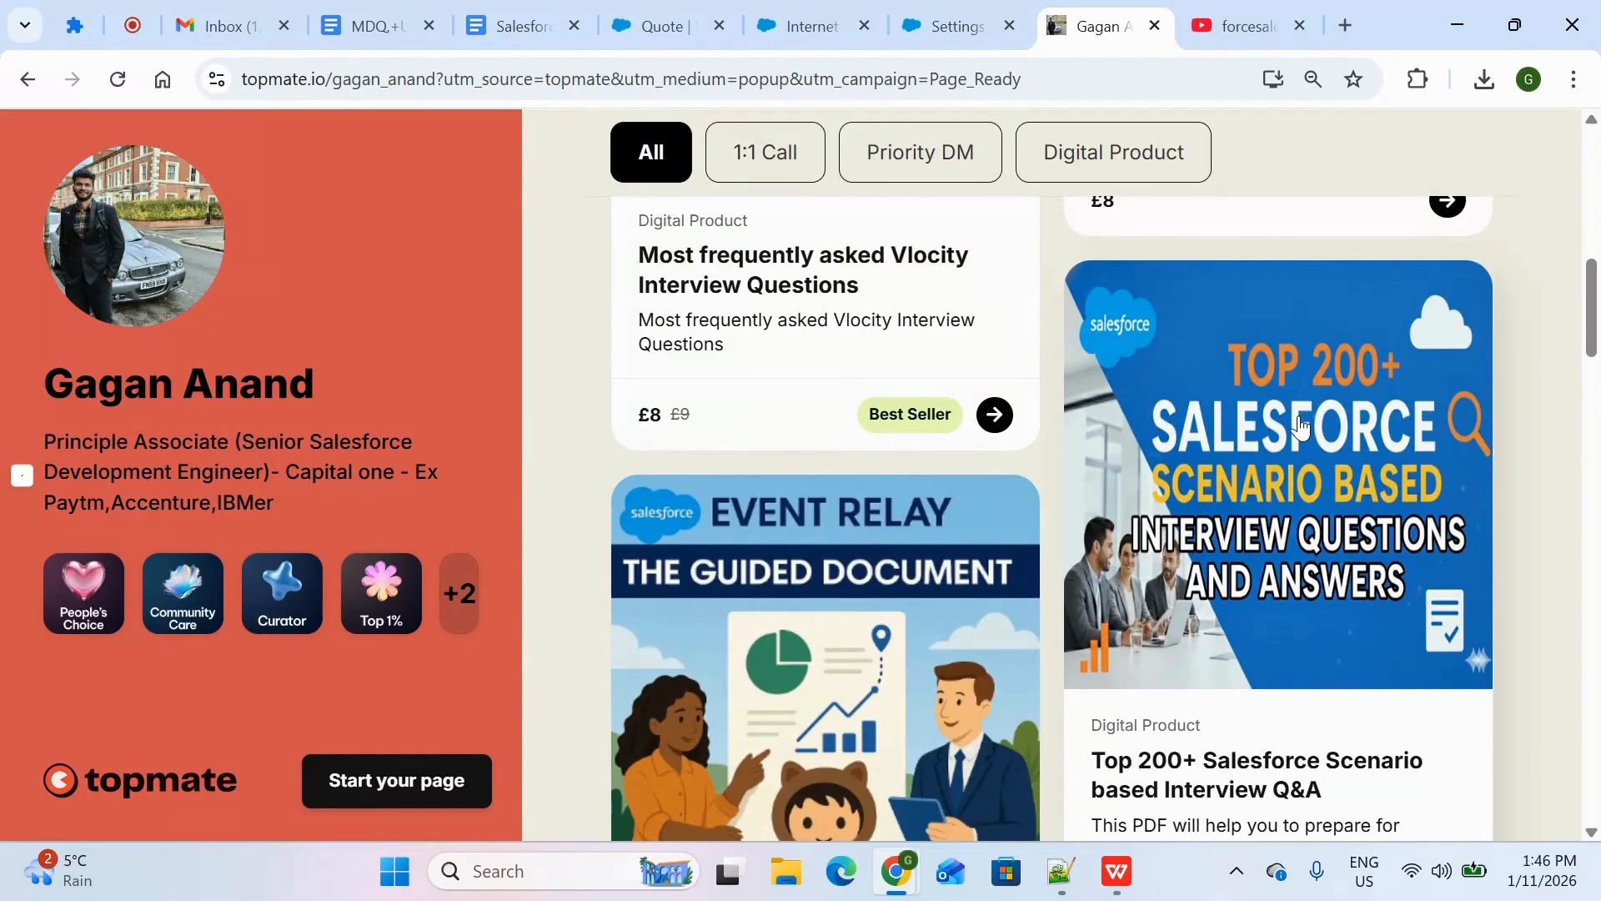
scroll(1309, 542, down, 2)
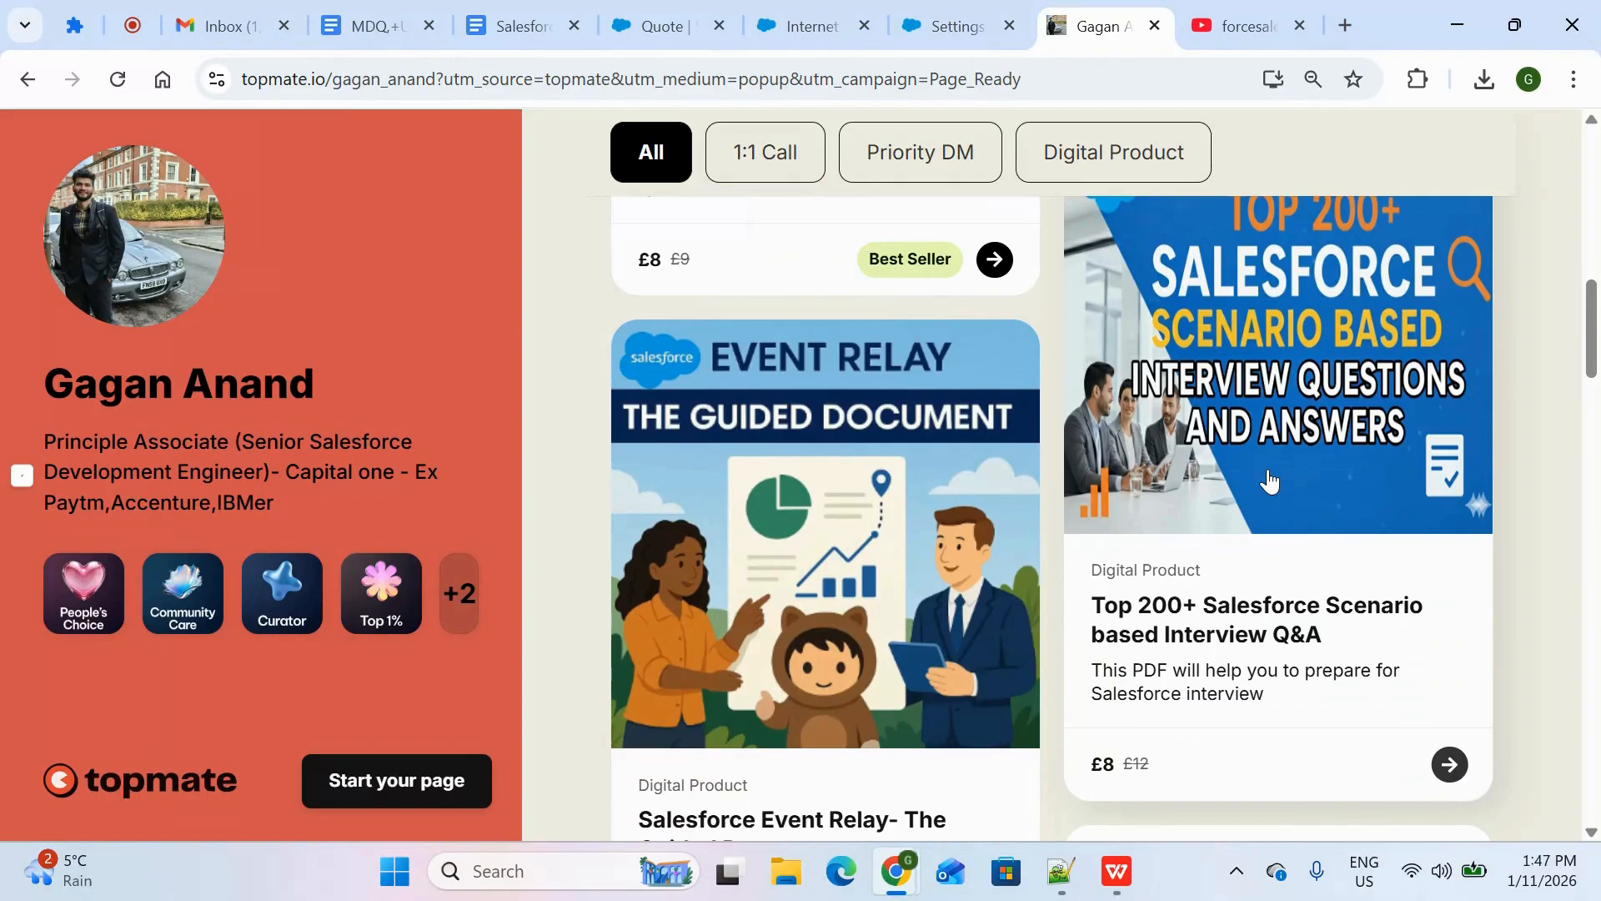
scroll(1269, 481, up, 8)
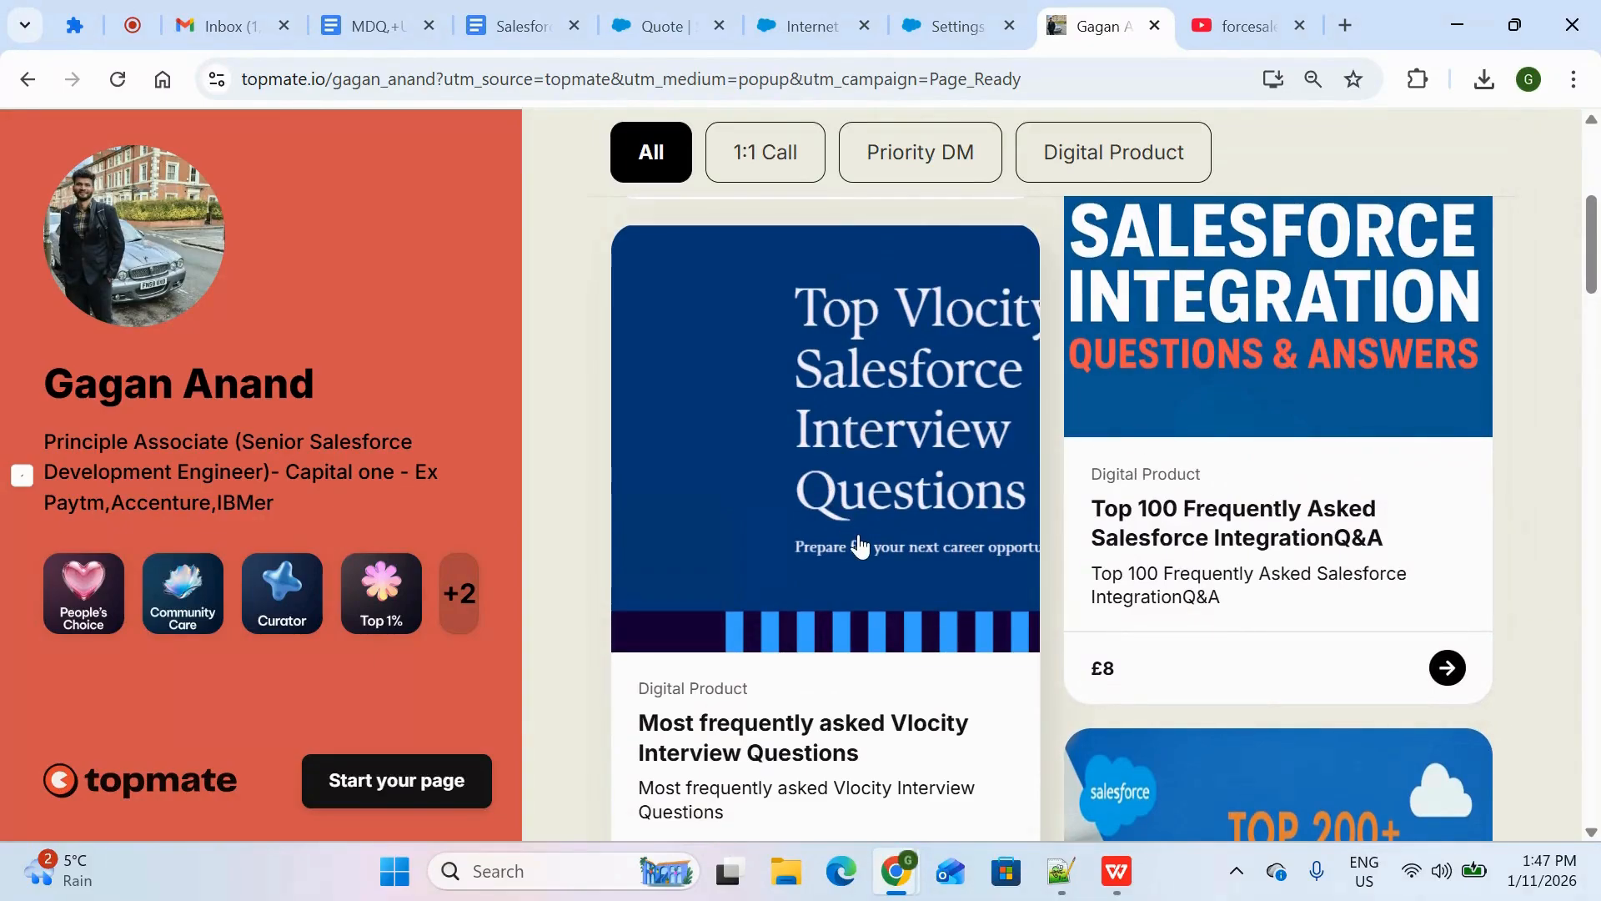
scroll(859, 547, down, 2)
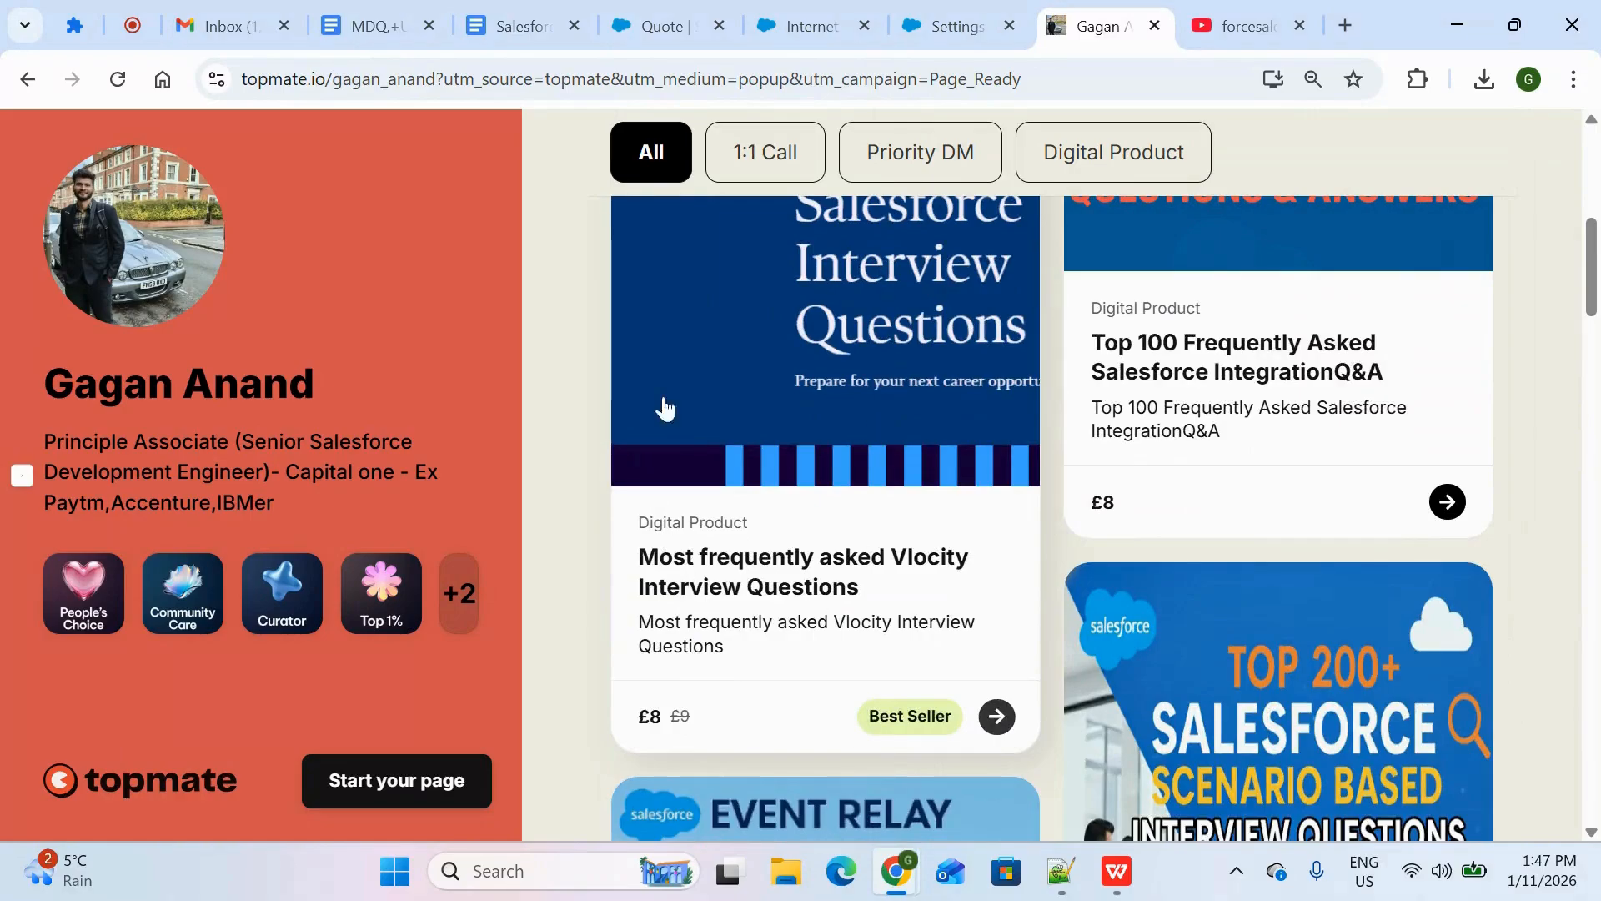
scroll(768, 484, down, 5)
scroll(762, 484, up, 3)
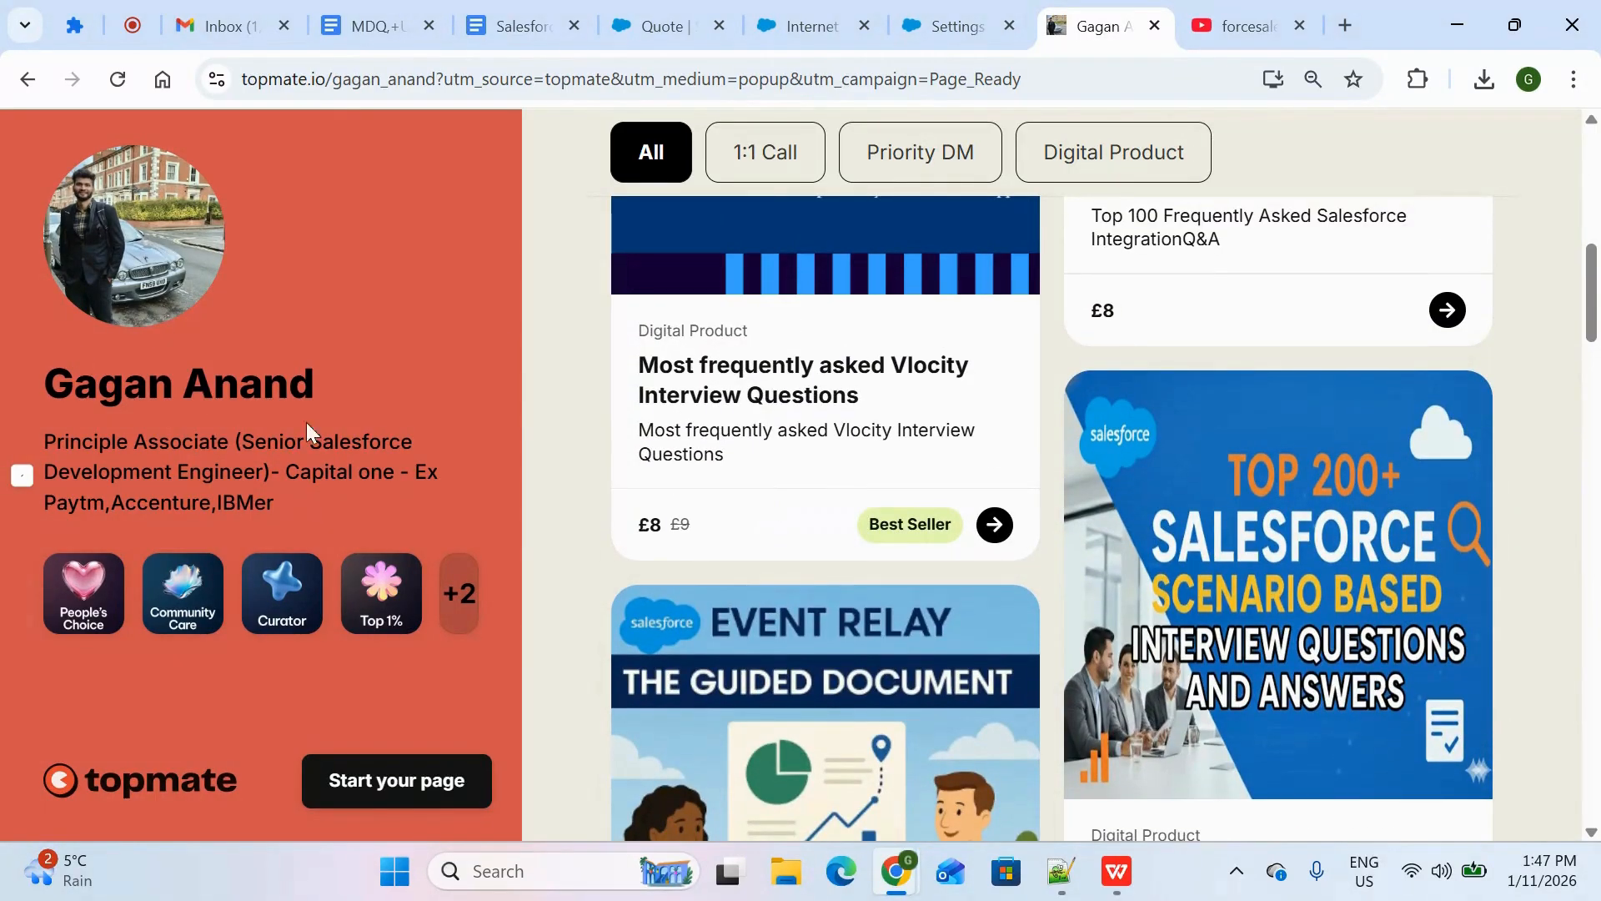
click(1243, 26)
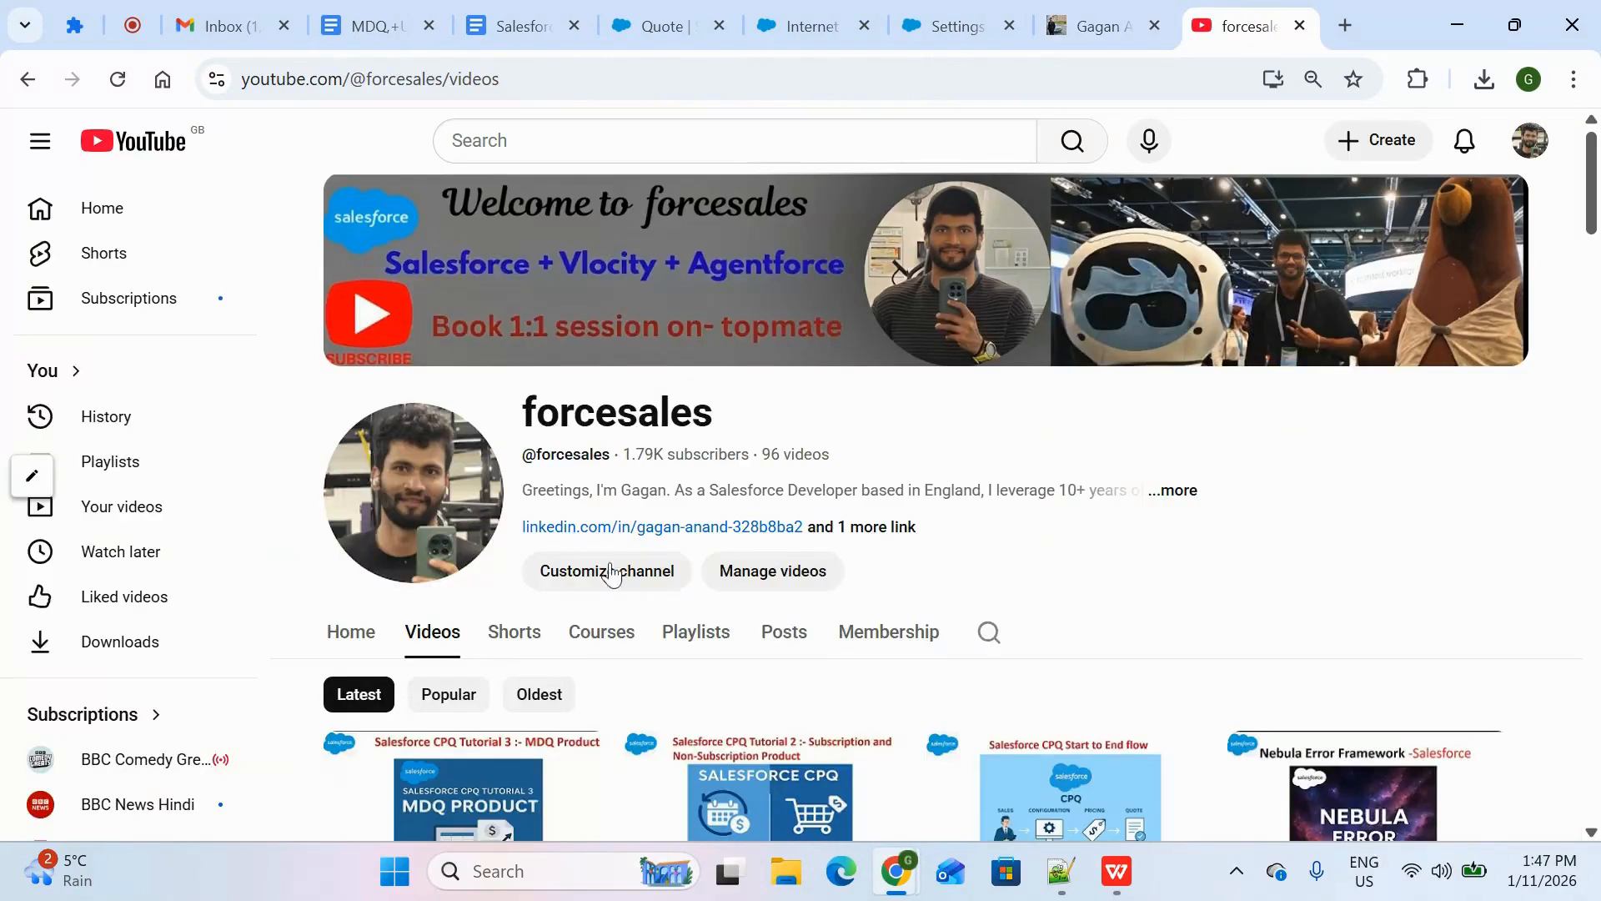